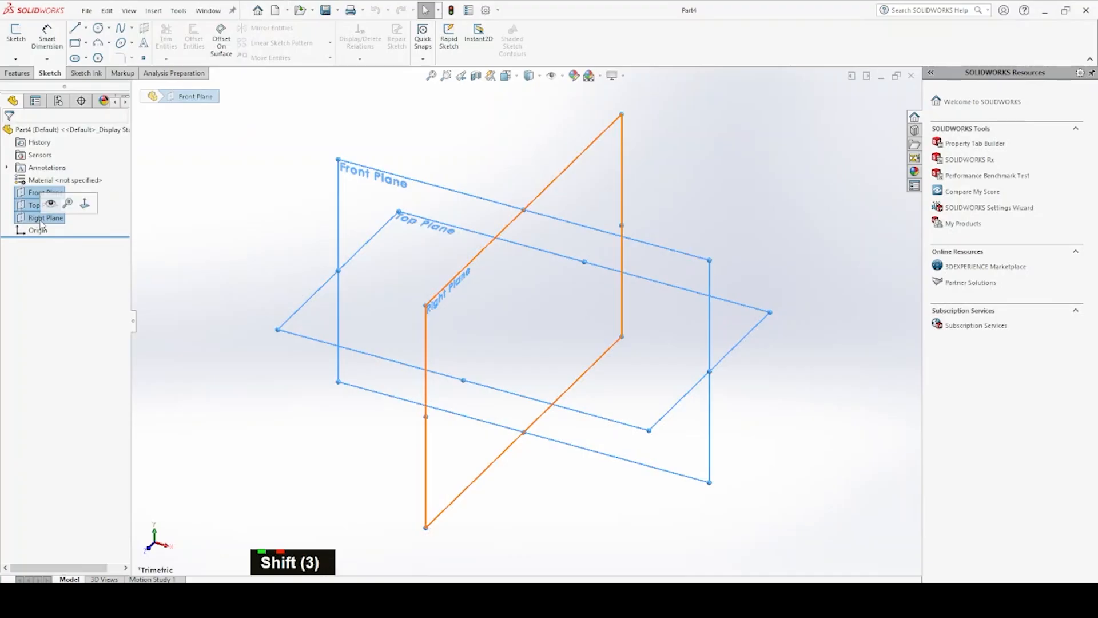
Show the front, top and right reference planes and start a sketch on the Front Plane
click(50, 204)
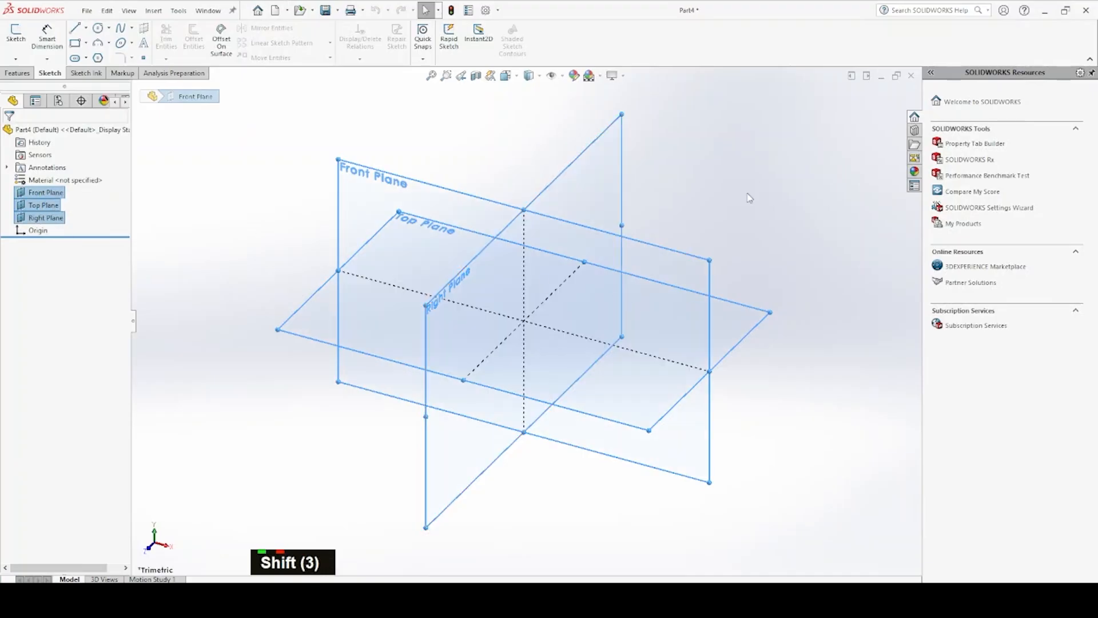
click(759, 182)
middle_drag(748, 206, 625, 287)
scroll(454, 202, down, 3)
click(454, 202)
click(511, 168)
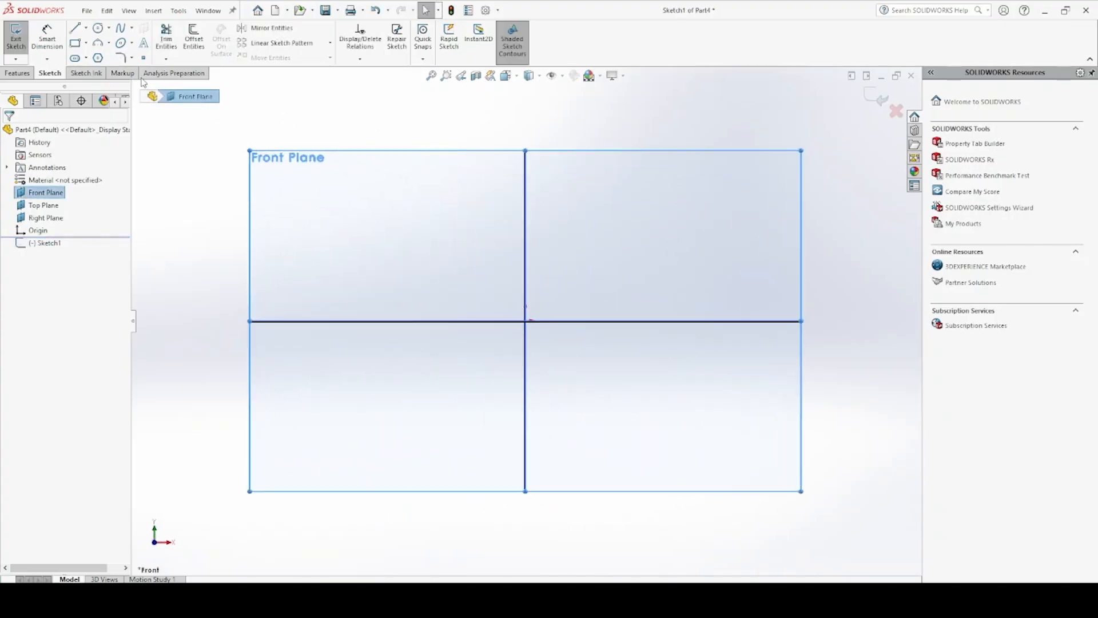
Sketch a corner rectangle from the origin into the upper-left quadrant and set its width to 30 mm
click(74, 44)
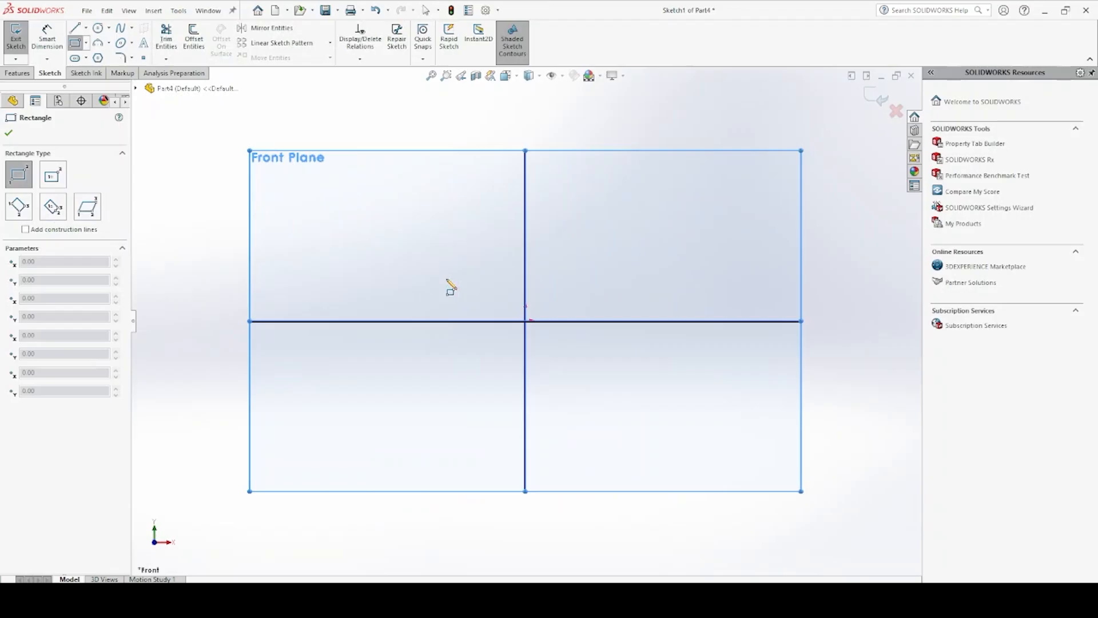
drag(525, 321, 401, 200)
click(47, 36)
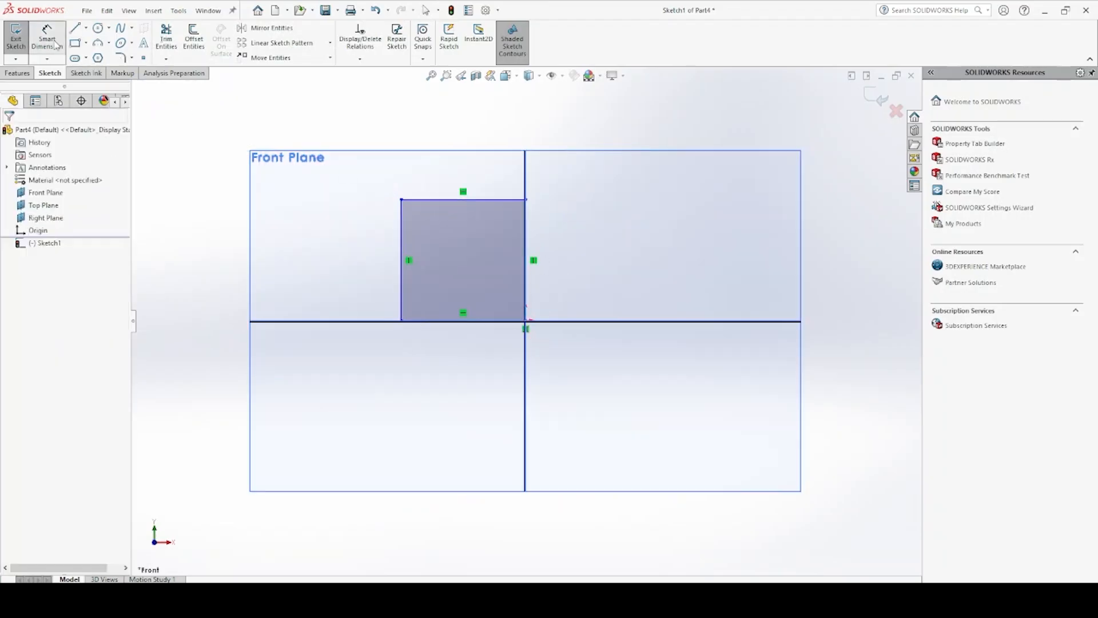
click(413, 199)
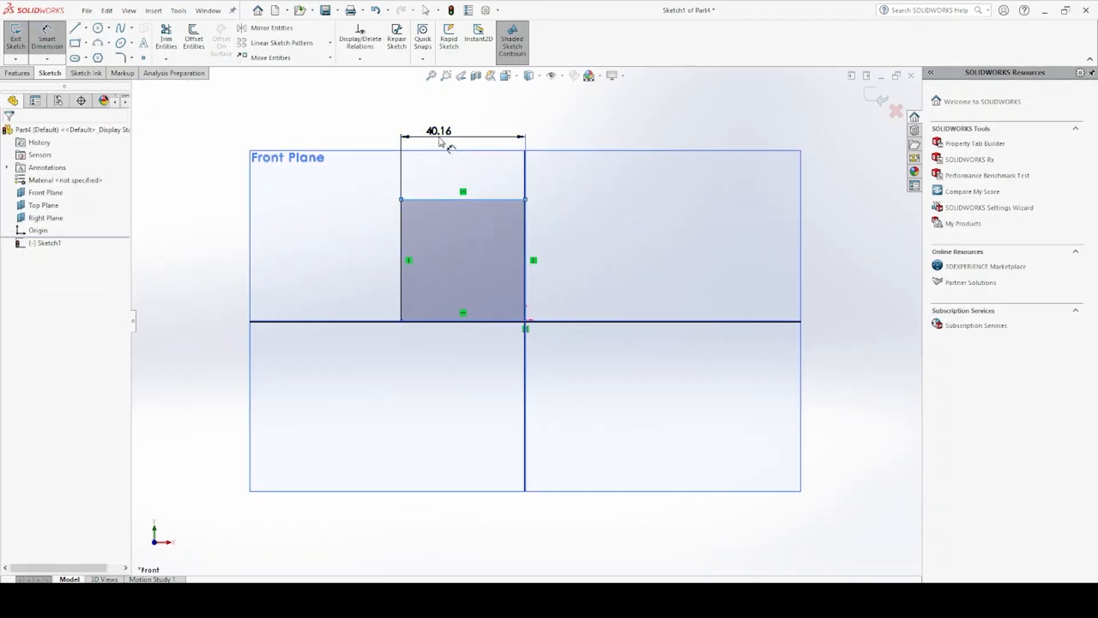
click(441, 138)
text(30)
key(Return)
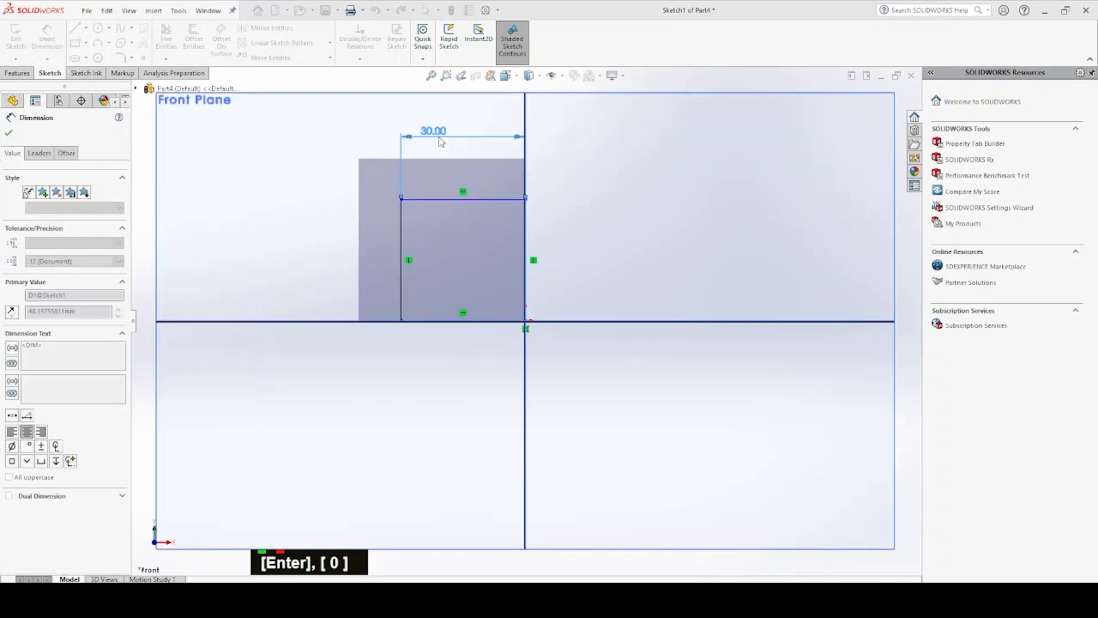
Dimension the rectangle's height along its left side as 35 mm
click(402, 200)
click(400, 321)
click(216, 237)
text(35)
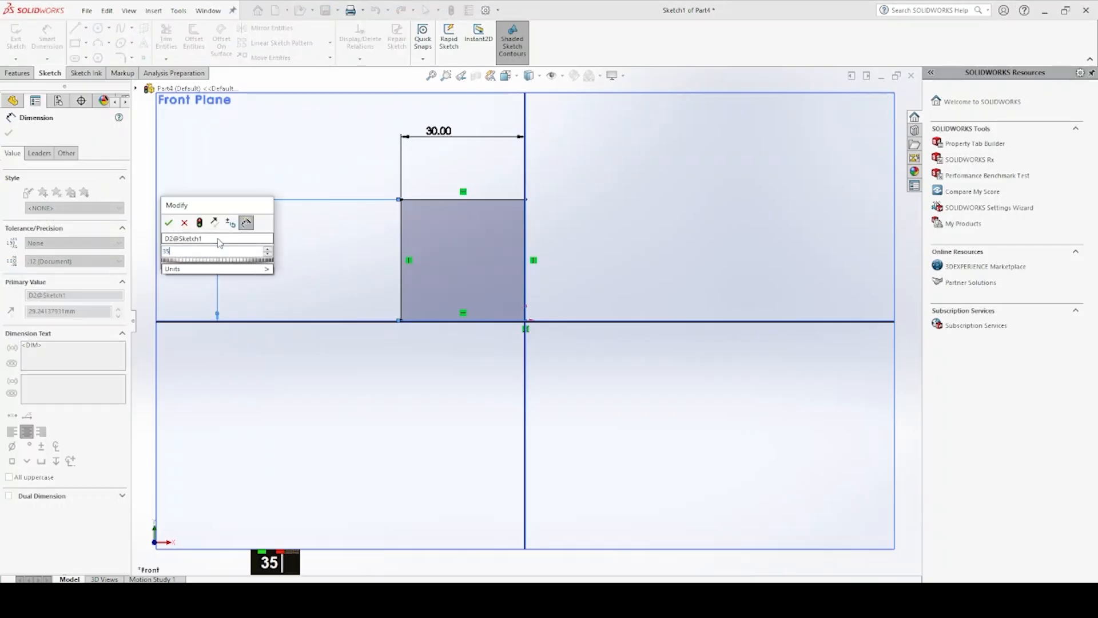
key(Return)
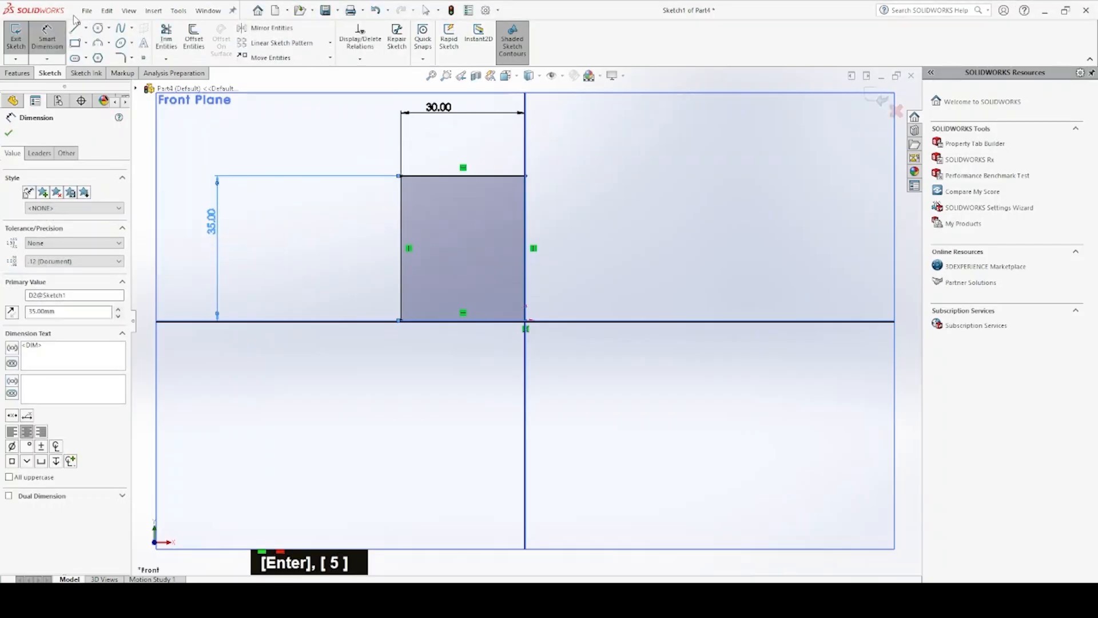
Draw a vertical line about 24.6 mm up from the rectangle's base near its left side, and a horizontal line from its top to the right side
click(76, 28)
double_click(418, 321)
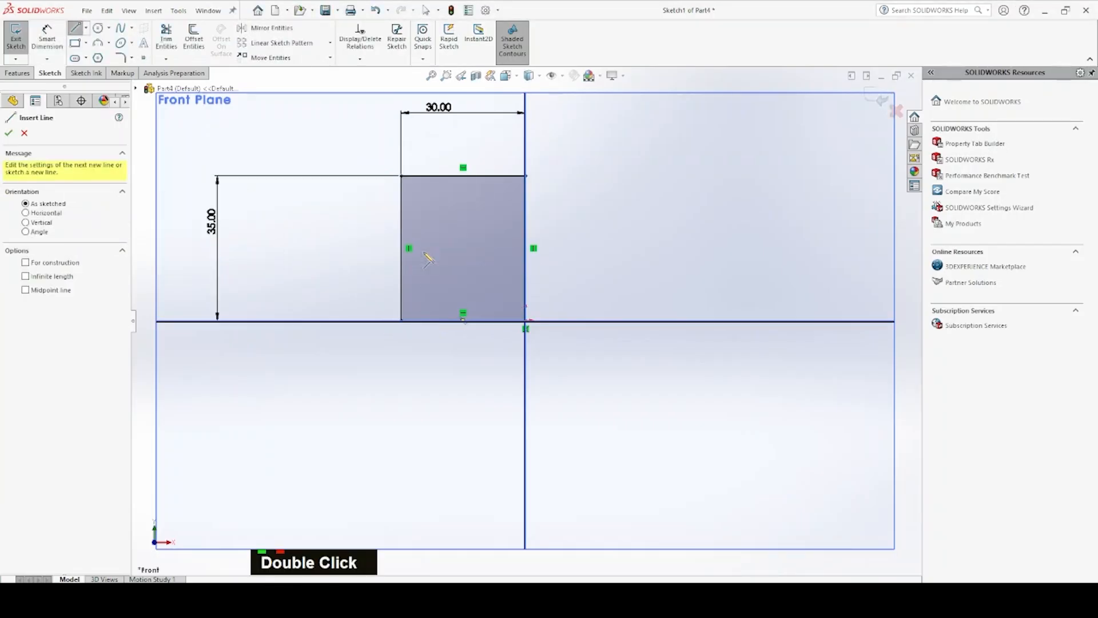
click(415, 218)
click(526, 219)
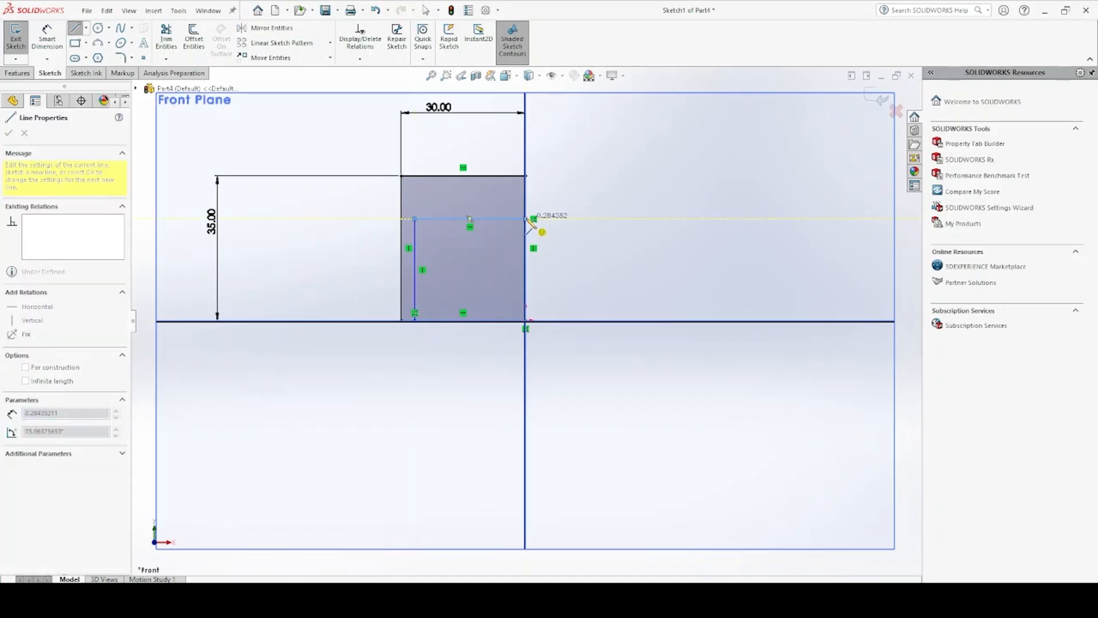
Dimension the height of the inner vertical line as 26 mm
click(62, 47)
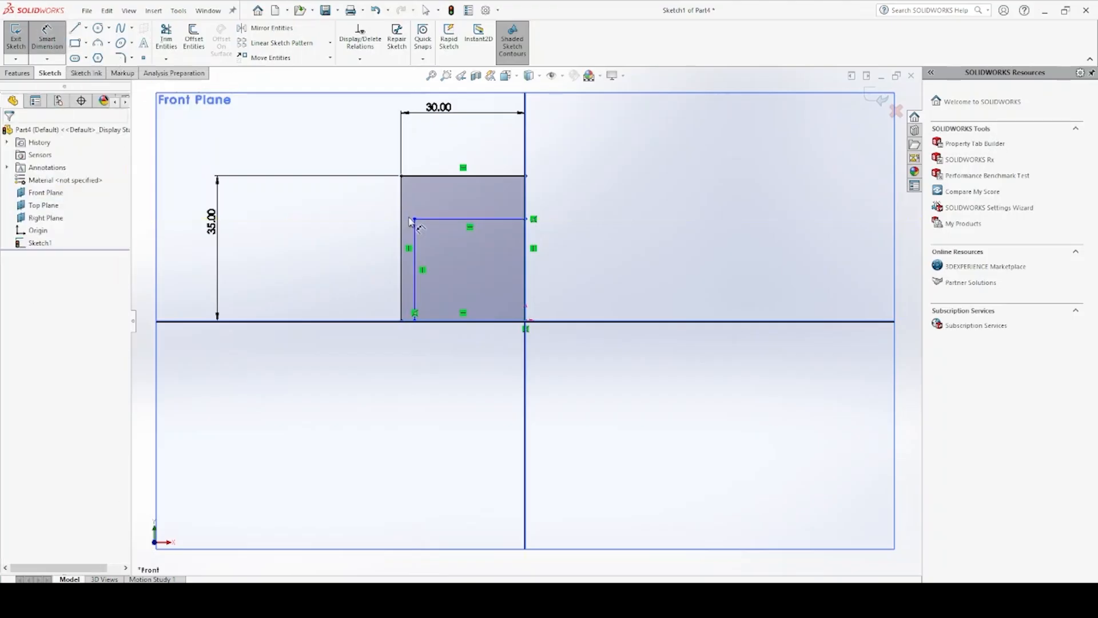
click(414, 219)
click(416, 322)
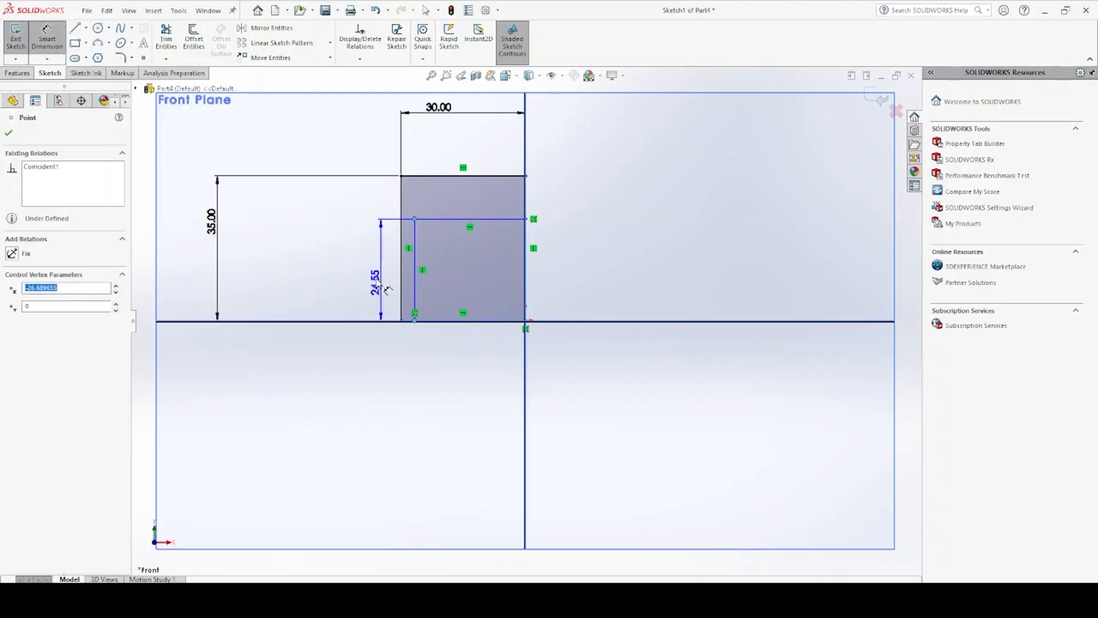
click(269, 263)
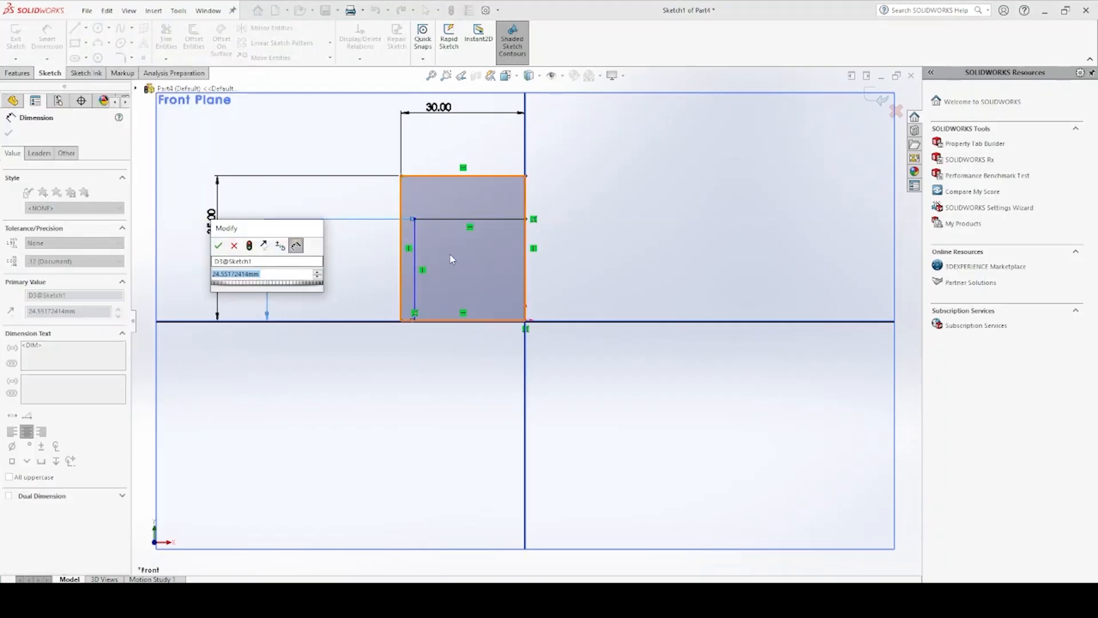
text(3)
key(BackSpace)
text(2)
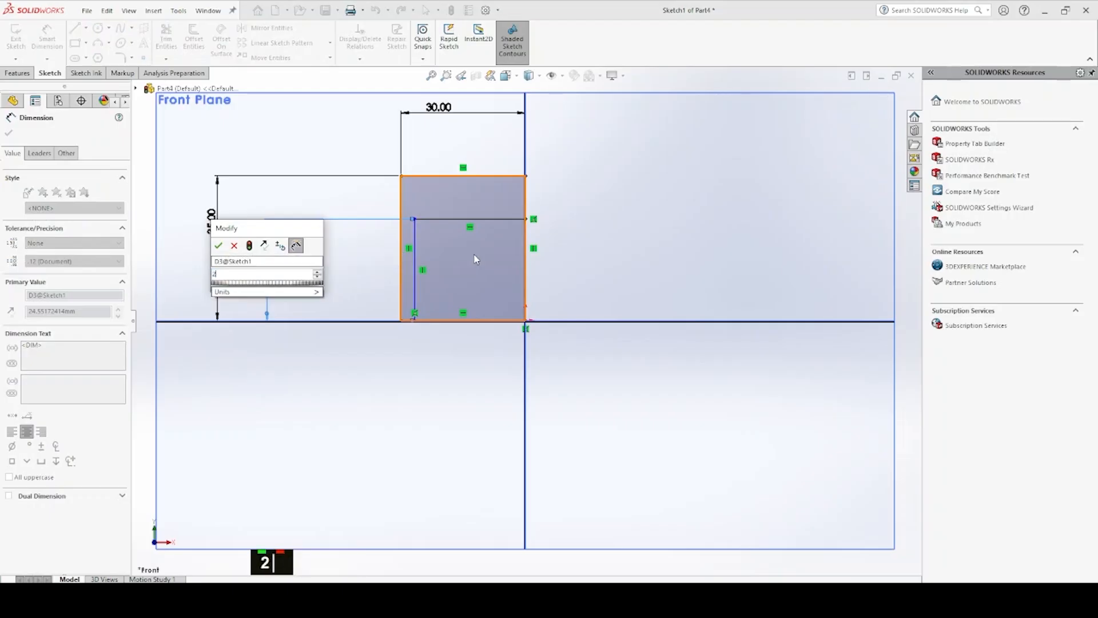
text(6)
key(Return)
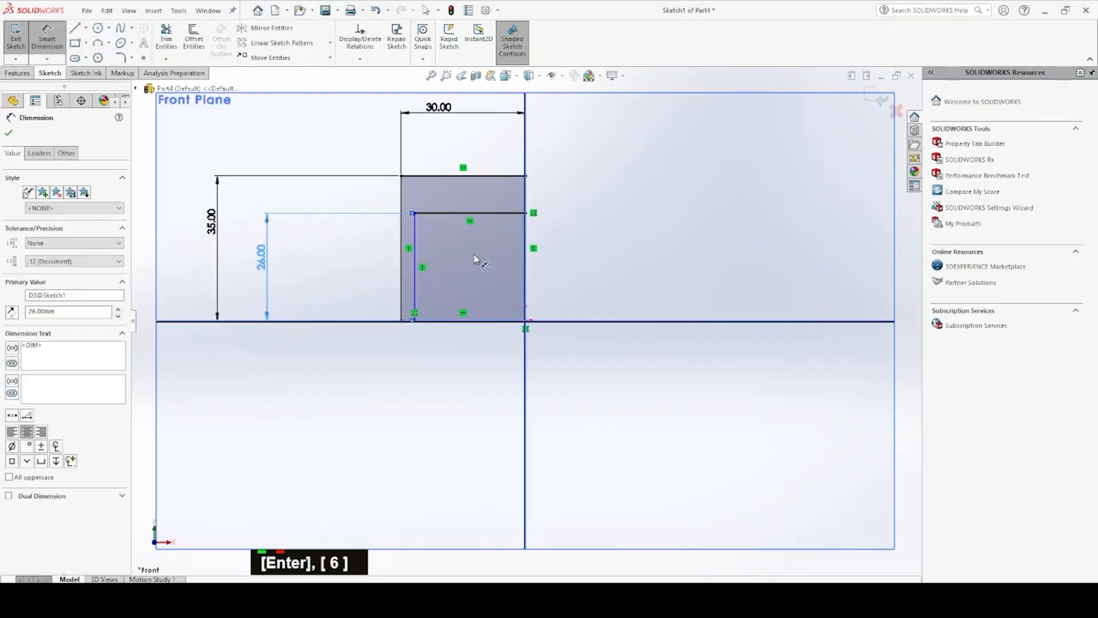
Set the horizontal distance between the inner vertical line and the rectangle's left side to 5 mm
click(416, 214)
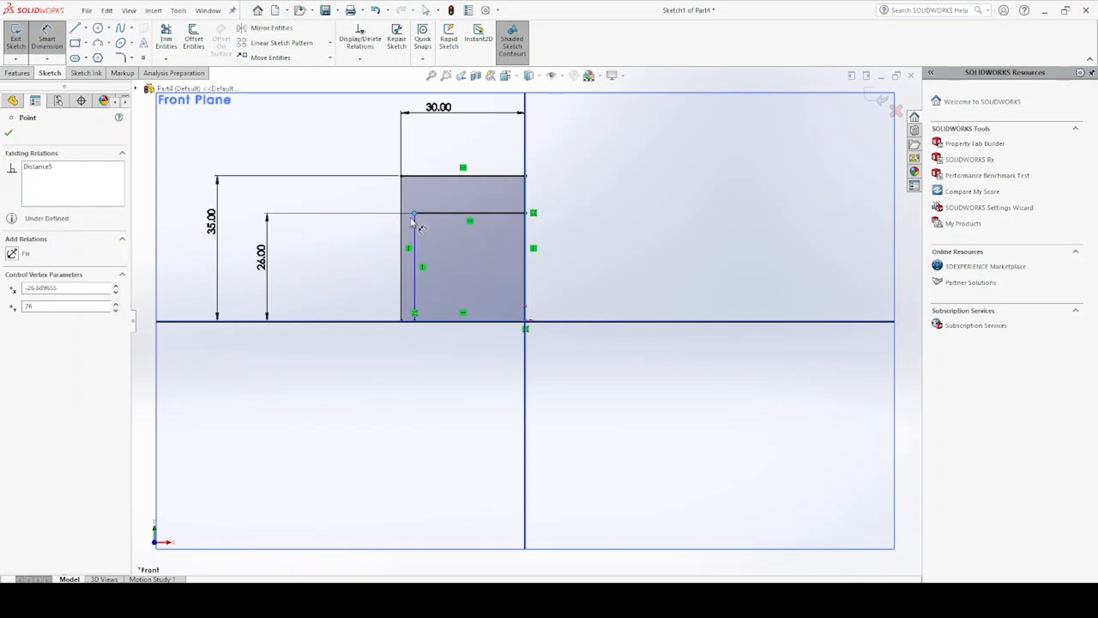
click(403, 321)
click(417, 361)
text(5)
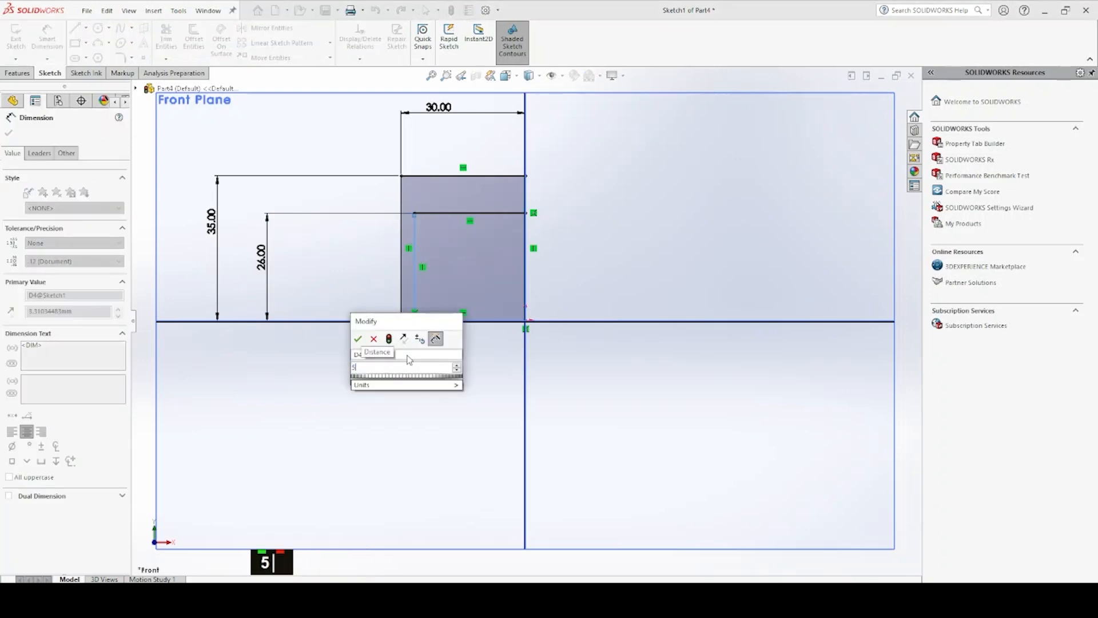
key(Return)
Draw a three-line rectangular groove about 2.1 mm deep into the rectangle's left side, just below its top edge
scroll(425, 219, down, 5)
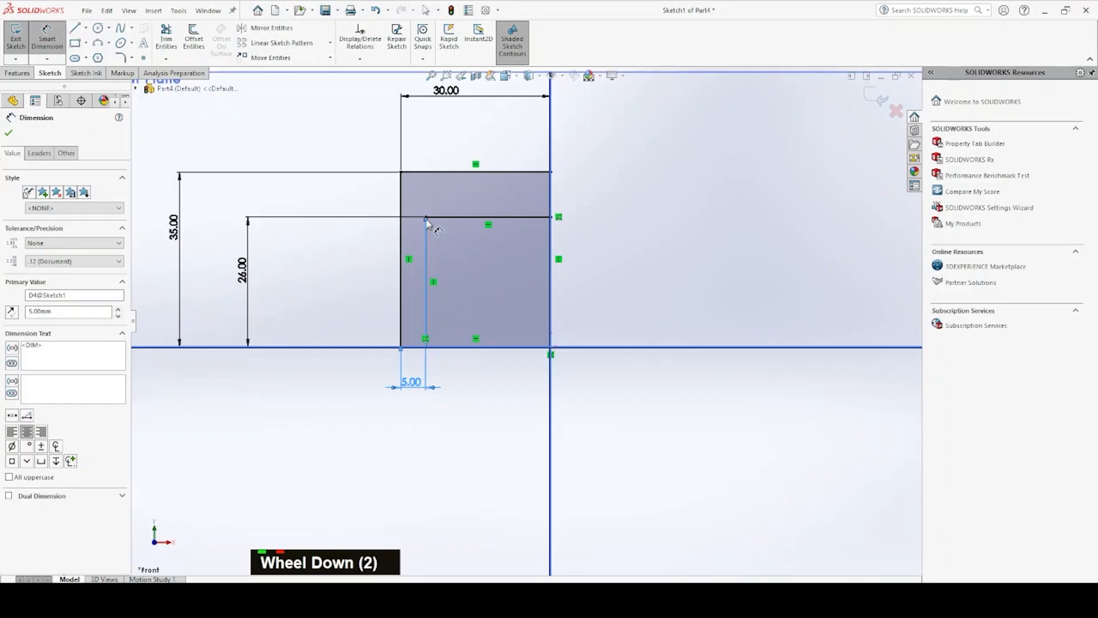
scroll(426, 224, down, 1)
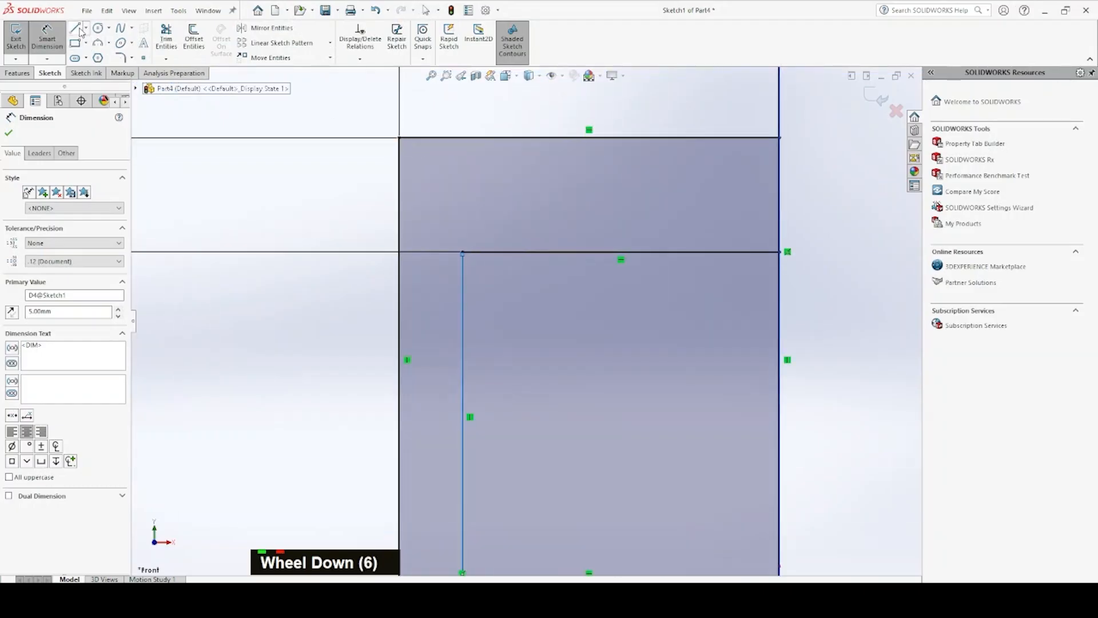
click(76, 29)
click(415, 170)
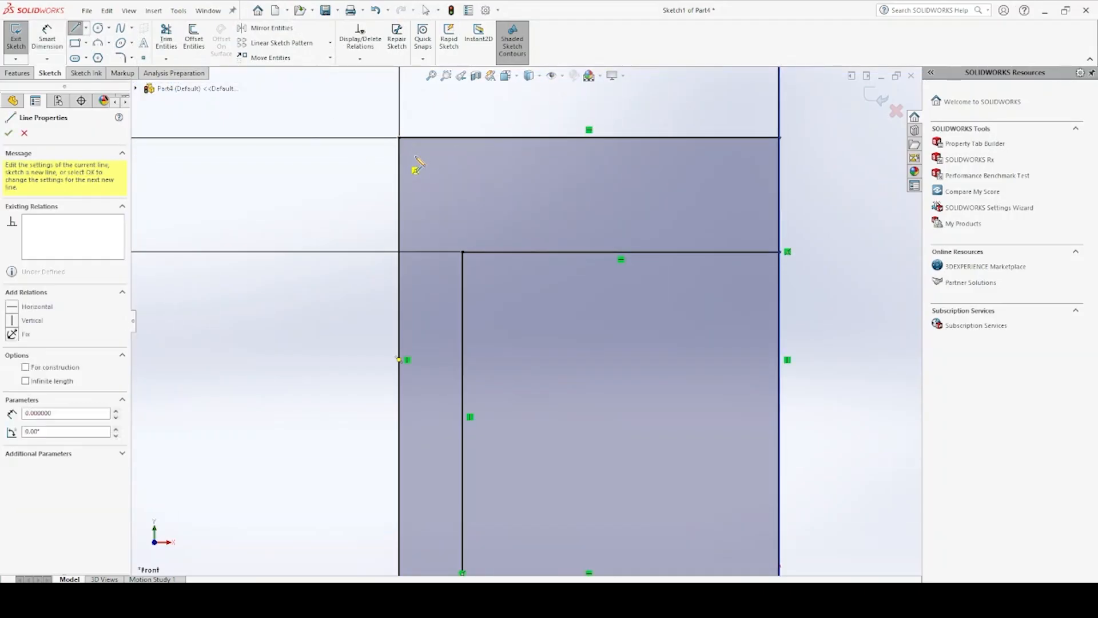
click(426, 157)
click(426, 170)
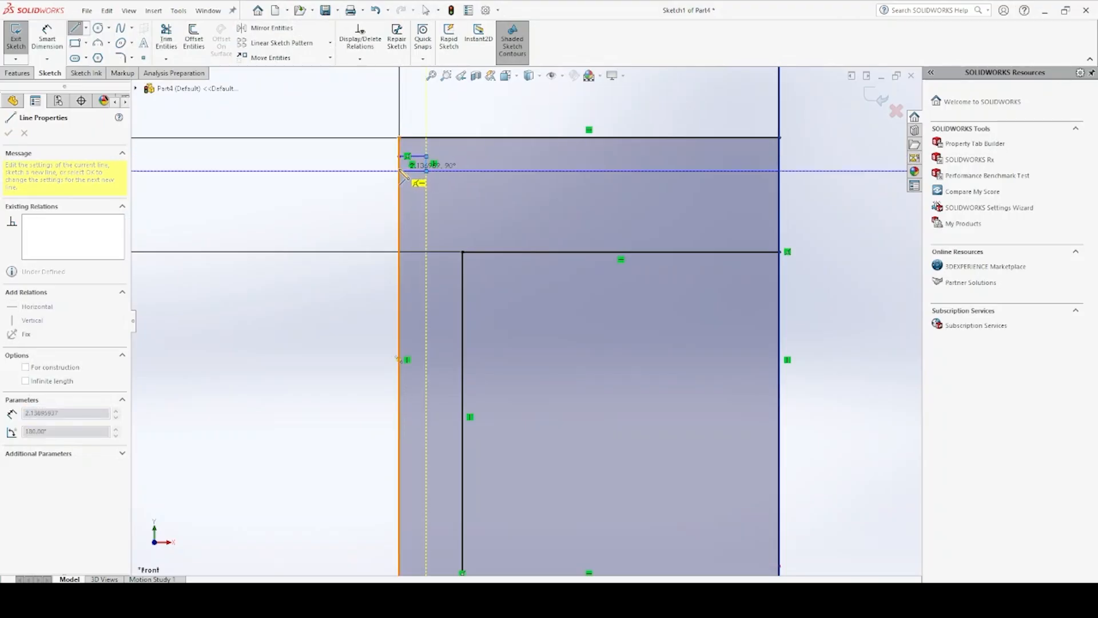
scroll(401, 175, down, 10)
click(433, 213)
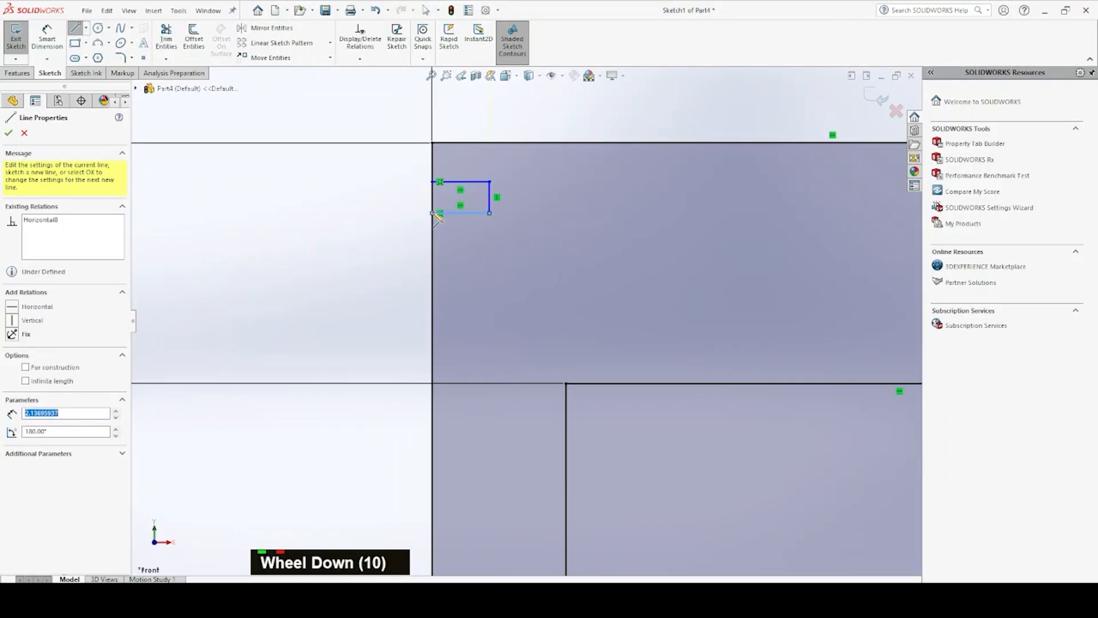
key(Escape)
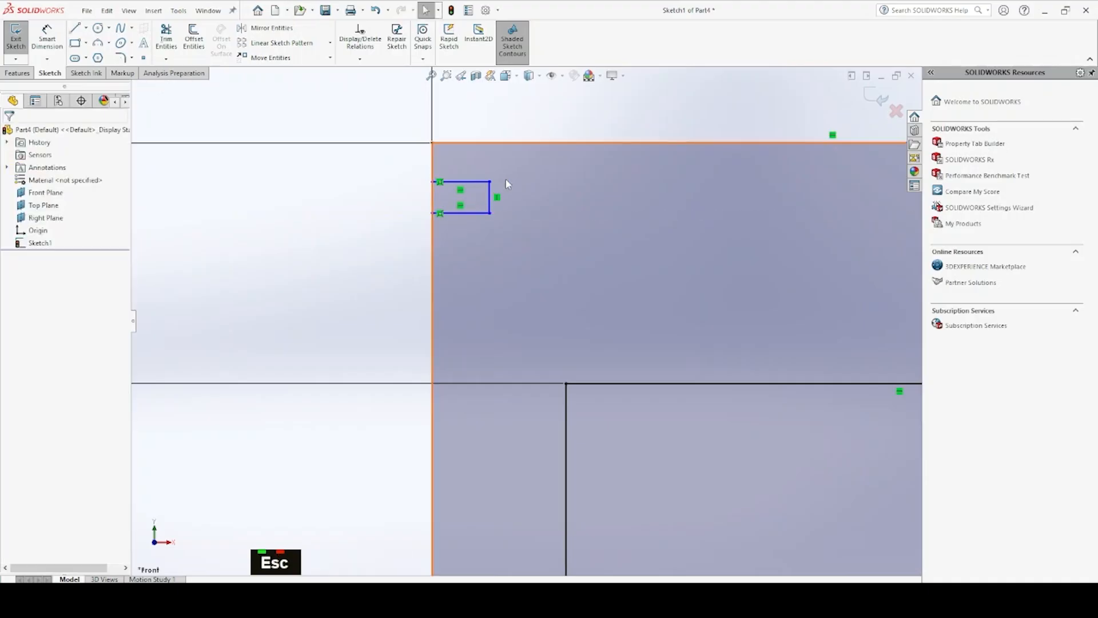
Draw a second three-line groove below the first on the left side, aligned to the same depth
double_click(438, 246)
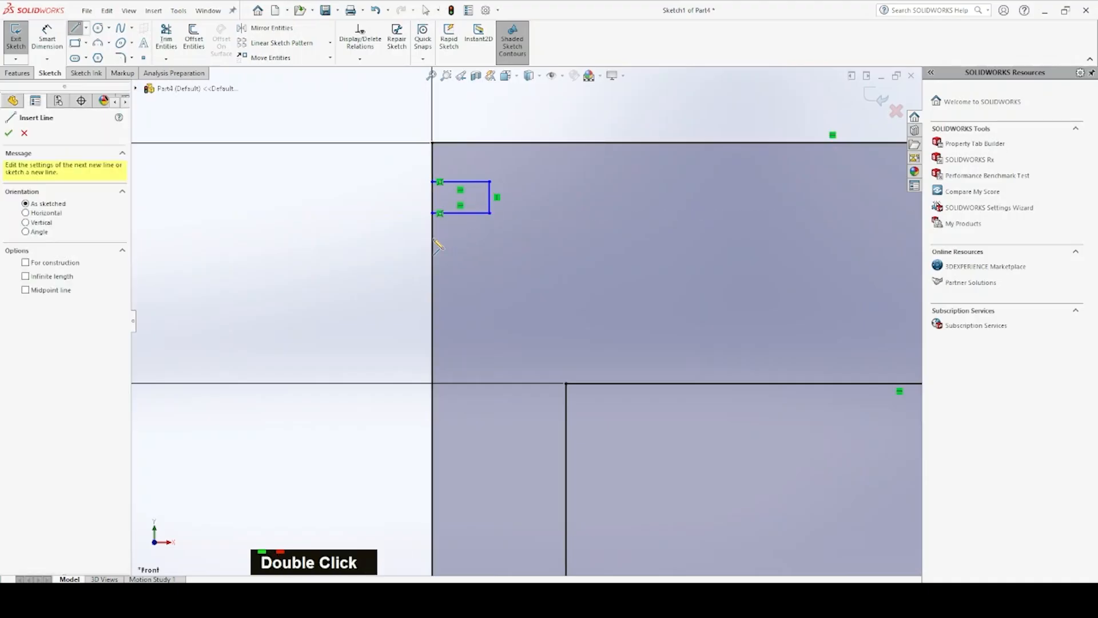
click(434, 239)
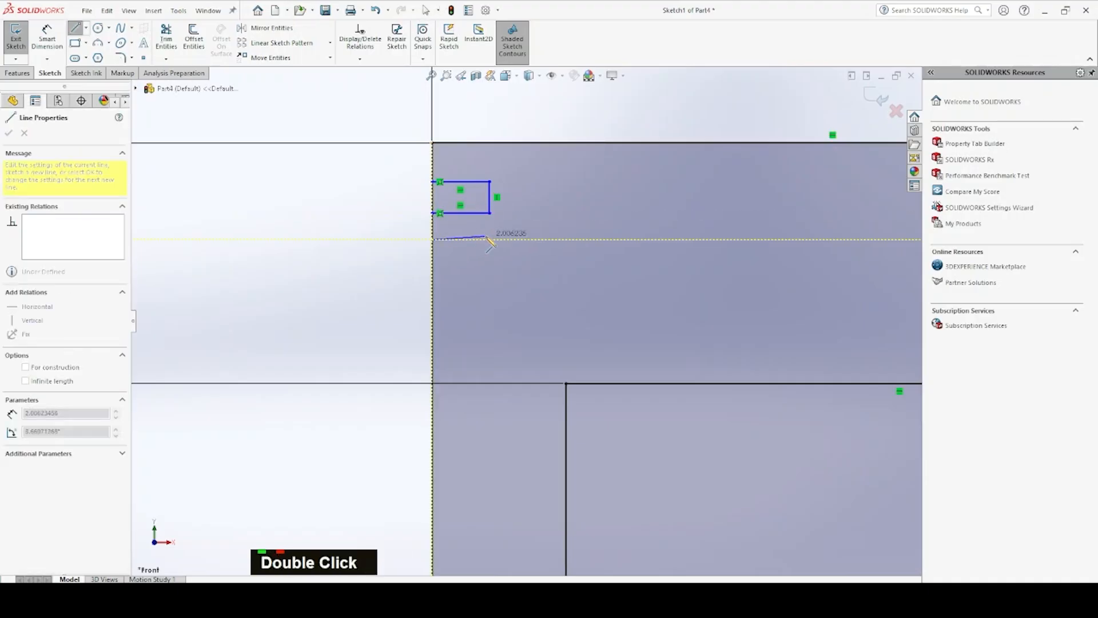
click(490, 239)
click(489, 265)
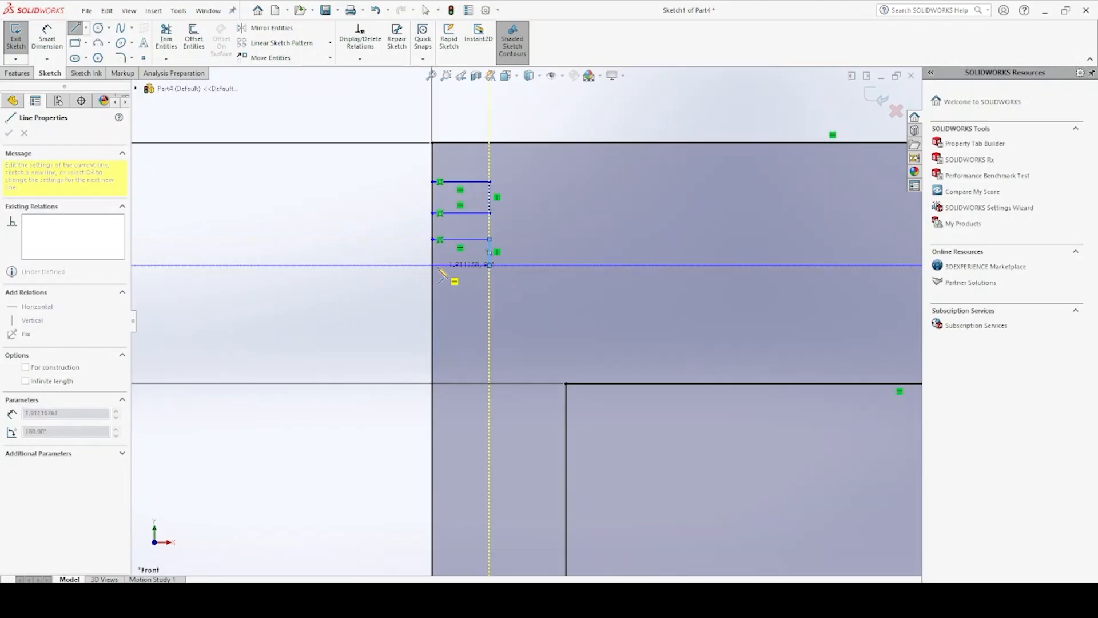
click(433, 264)
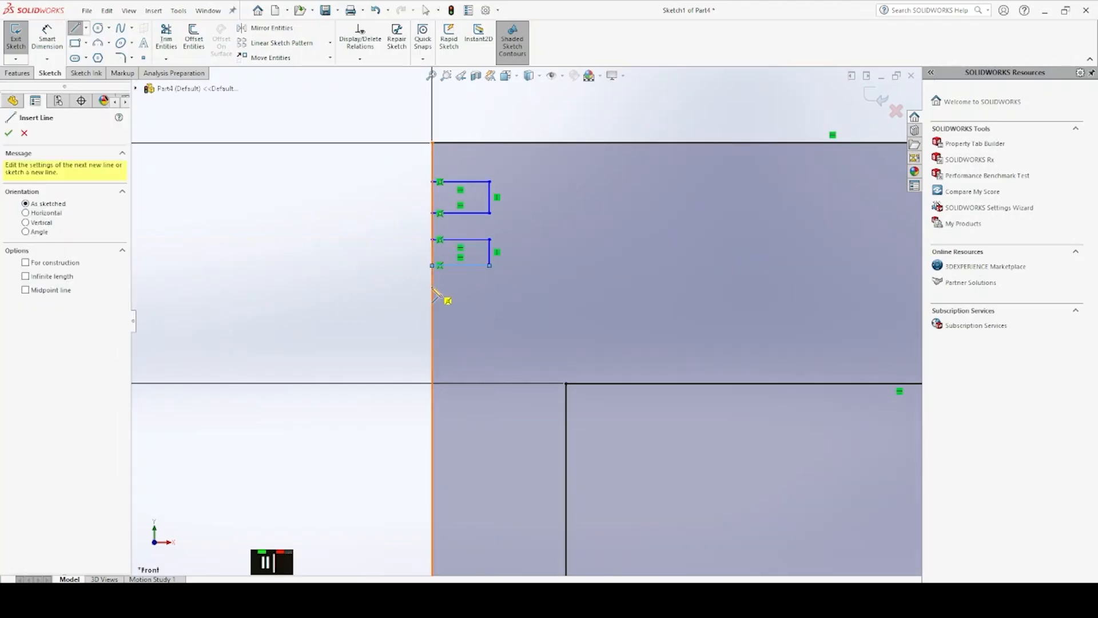
Draw a third groove below the second, about 0.92 mm high and aligned to the same depth
click(432, 286)
click(489, 286)
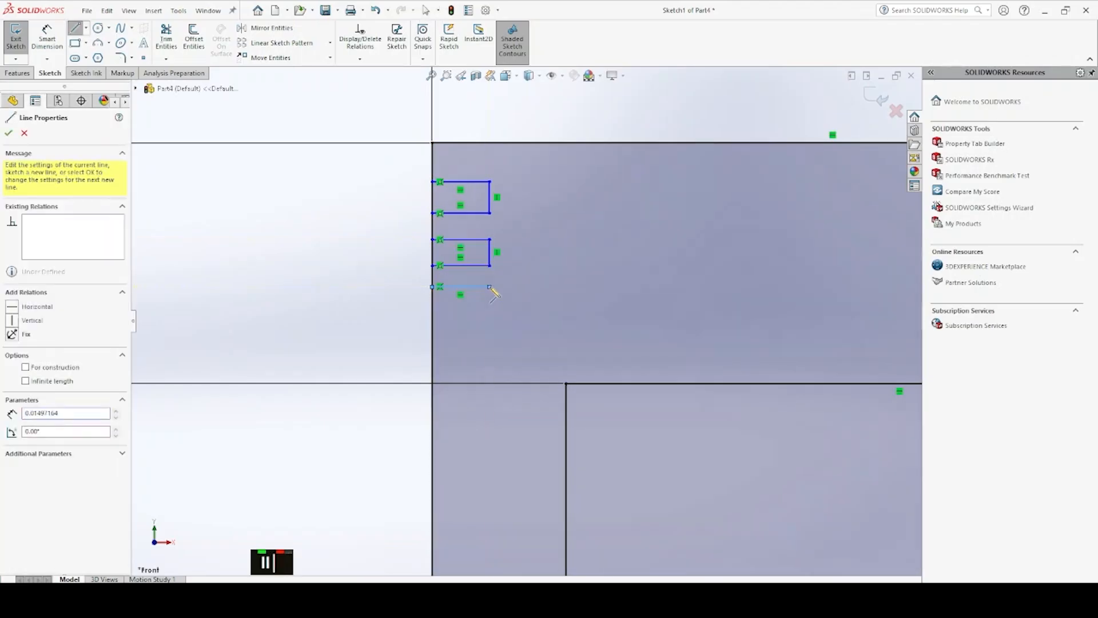
click(490, 312)
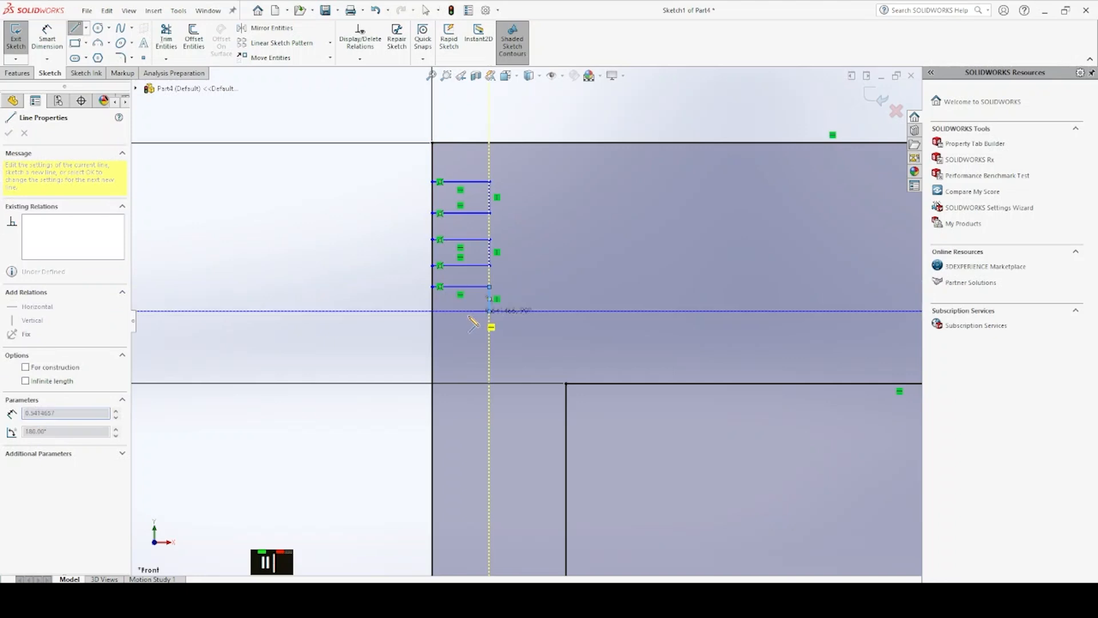
click(433, 312)
click(433, 311)
key(Escape)
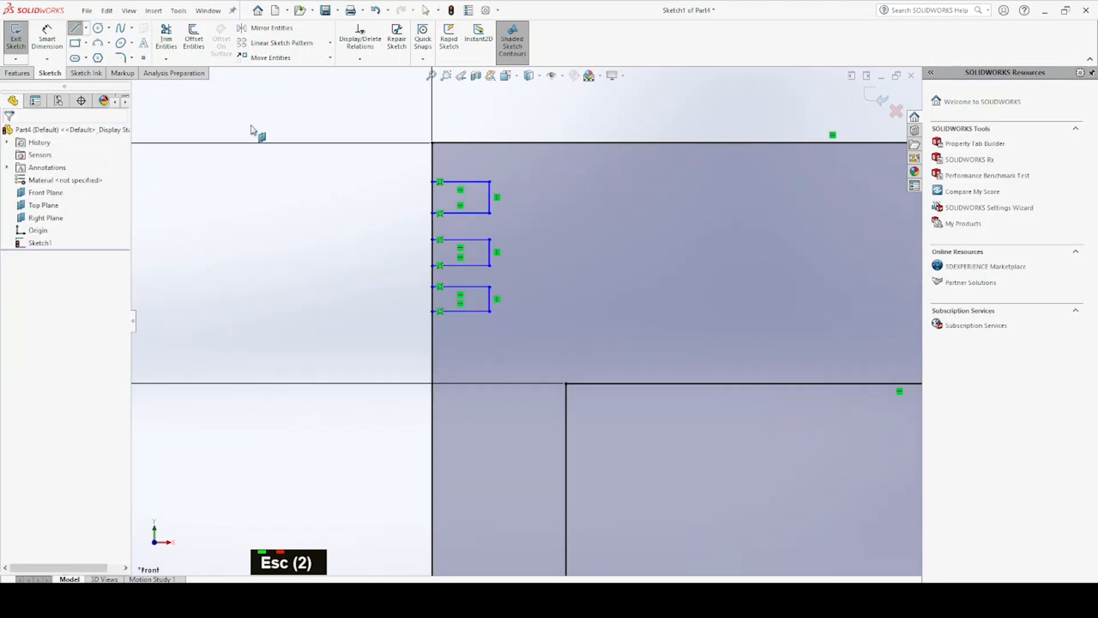
Trim away the segments of the rectangle's left side that close the three groove openings
click(166, 39)
drag(435, 197, 440, 197)
drag(423, 252, 438, 252)
drag(425, 297, 437, 298)
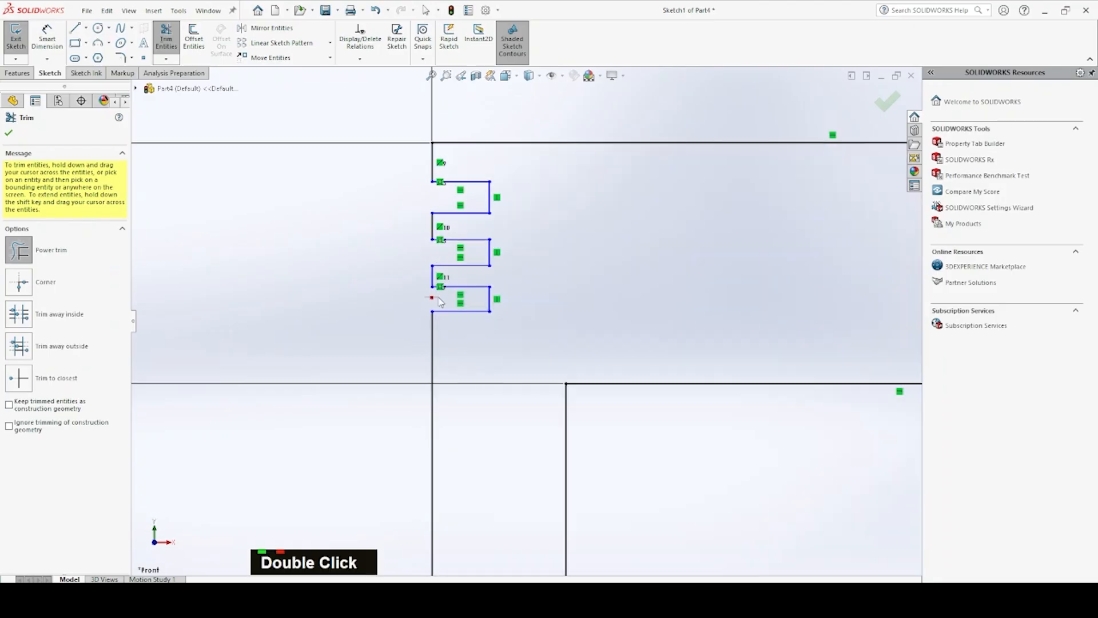
key(Escape)
key(Escape)
Make the three groove end lines and the two short side lines between the grooves equal in length
scroll(499, 295, down, 4)
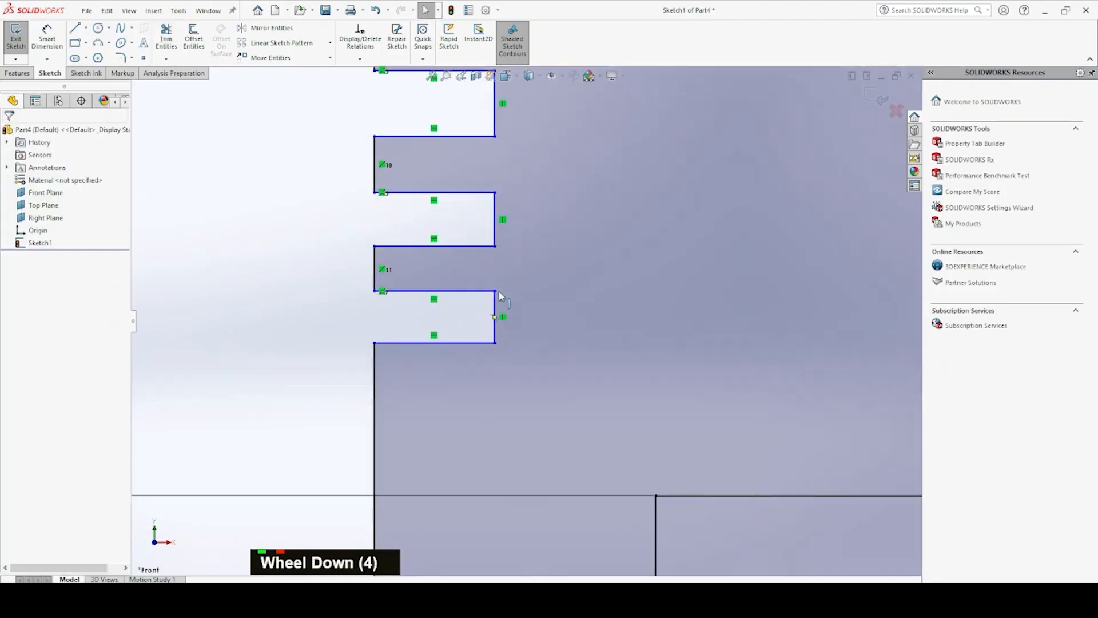
click(496, 313)
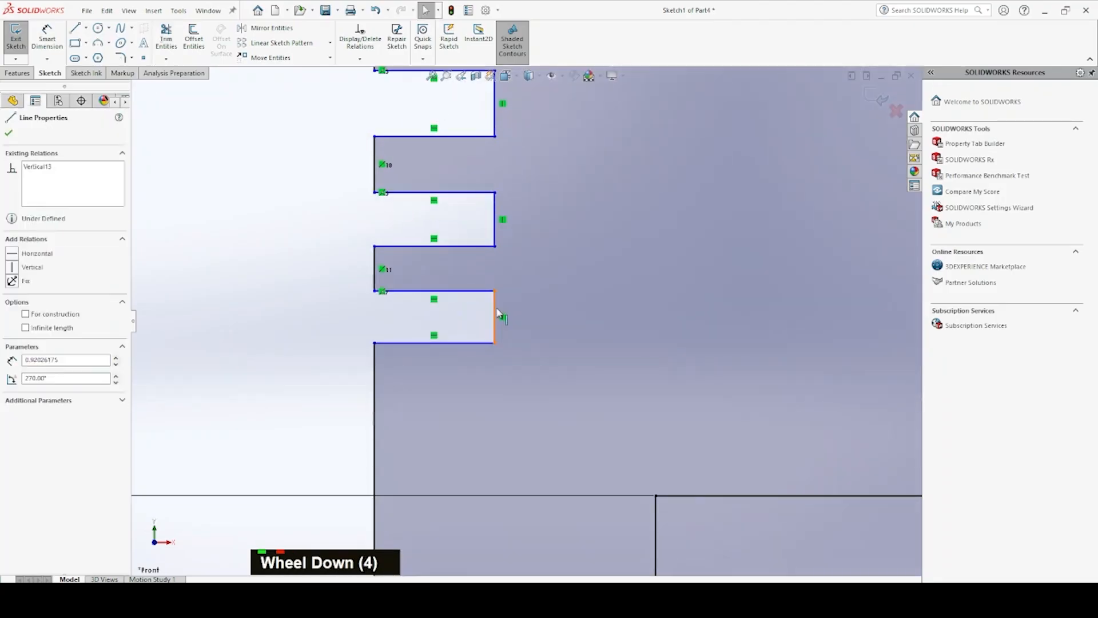
ctrl+click(375, 271)
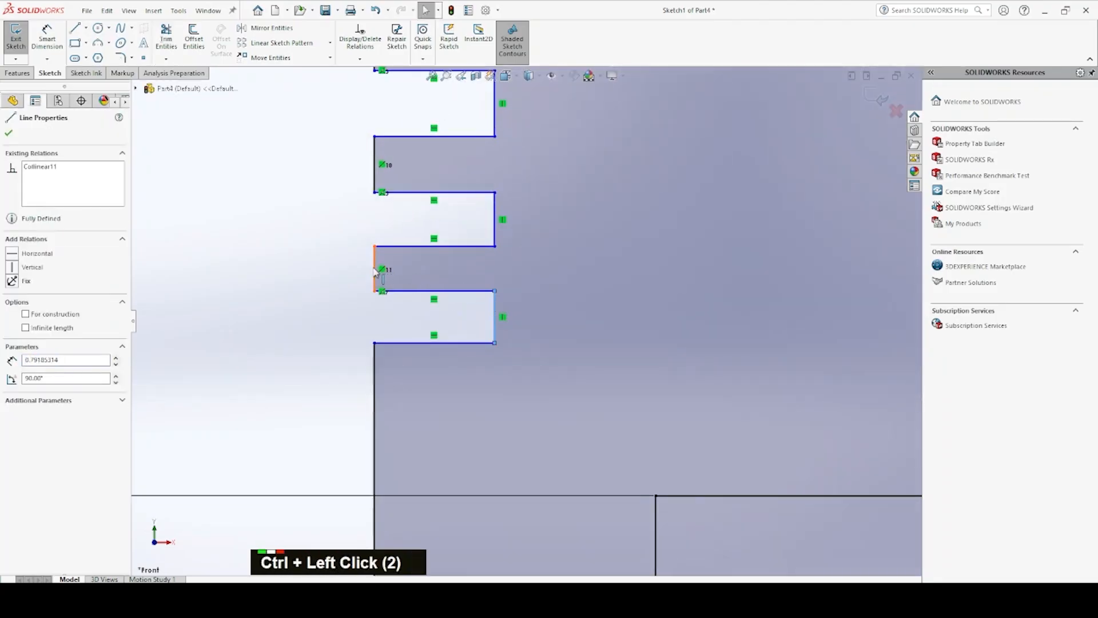
ctrl+click(496, 225)
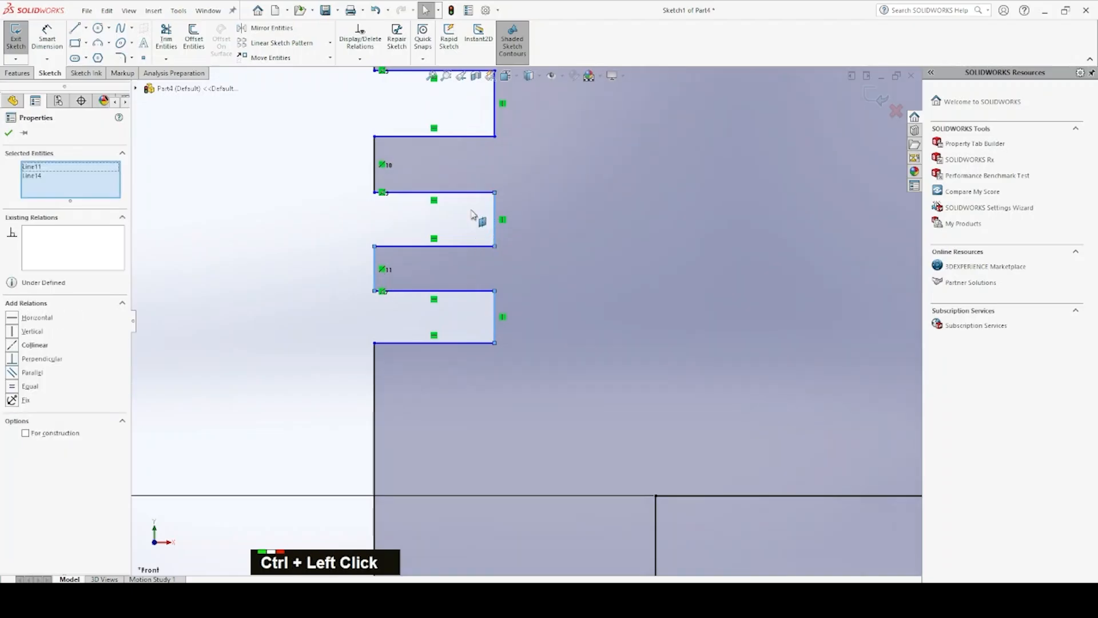
ctrl+click(378, 170)
ctrl+click(494, 109)
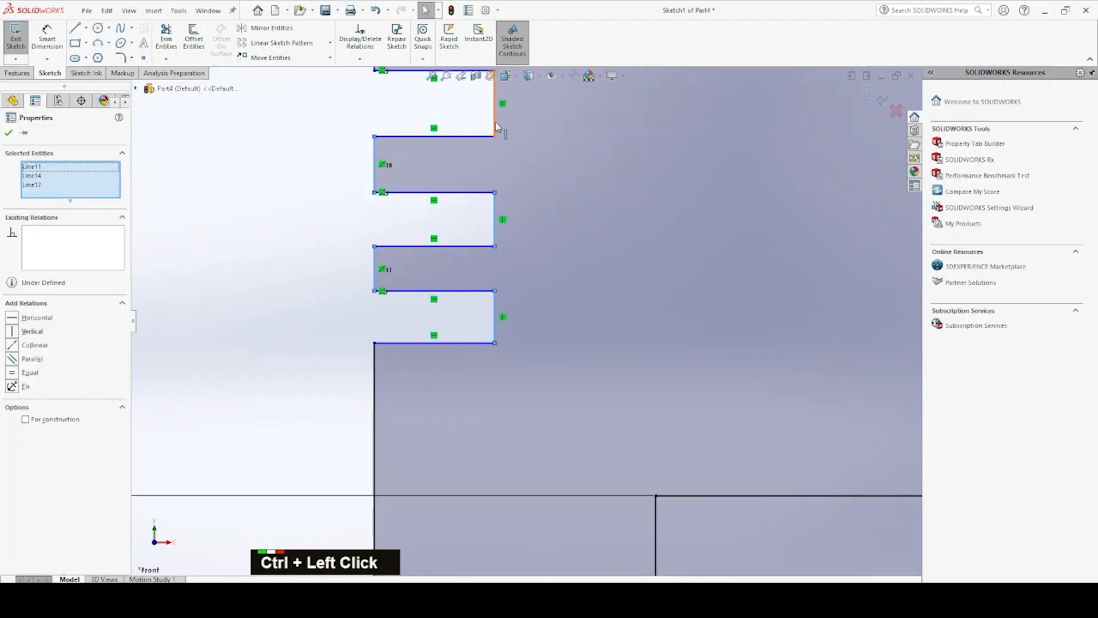
scroll(487, 229, up, 4)
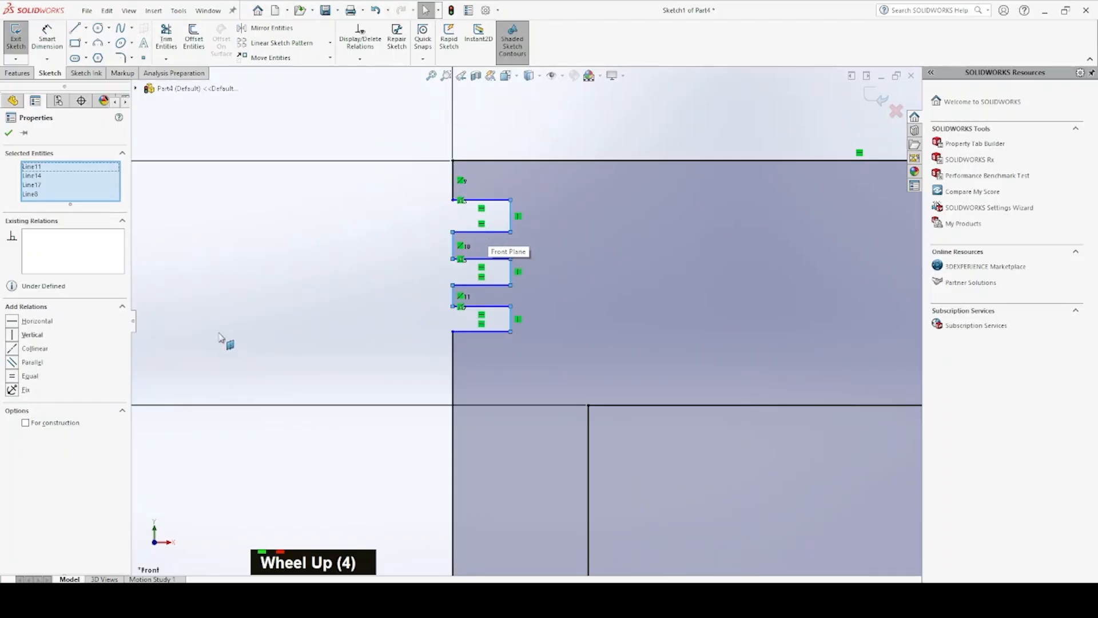
click(15, 376)
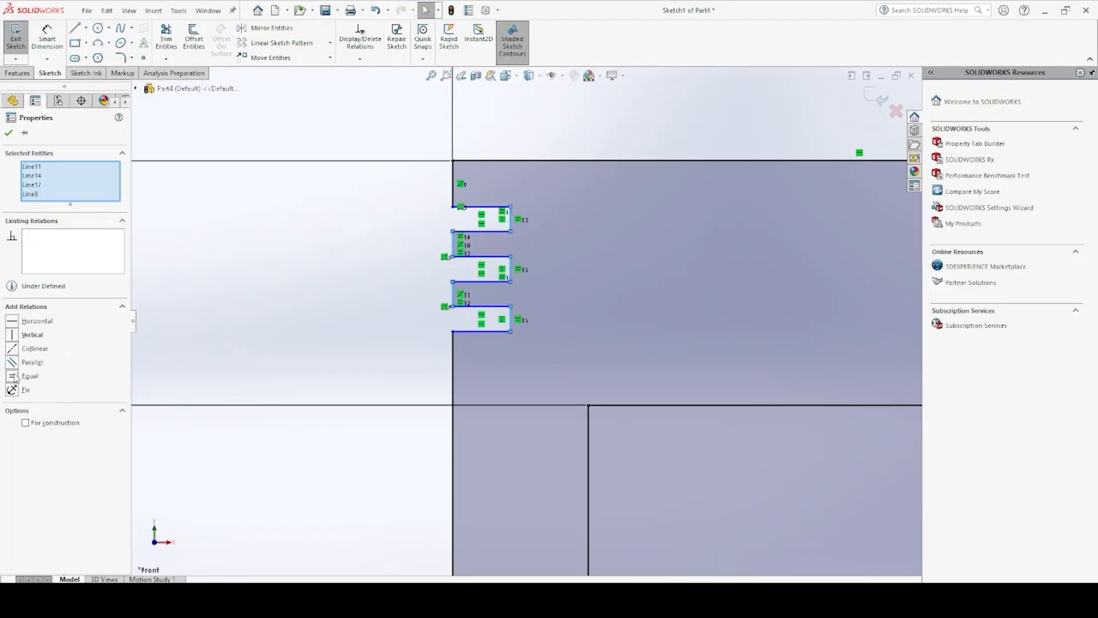
key(Escape)
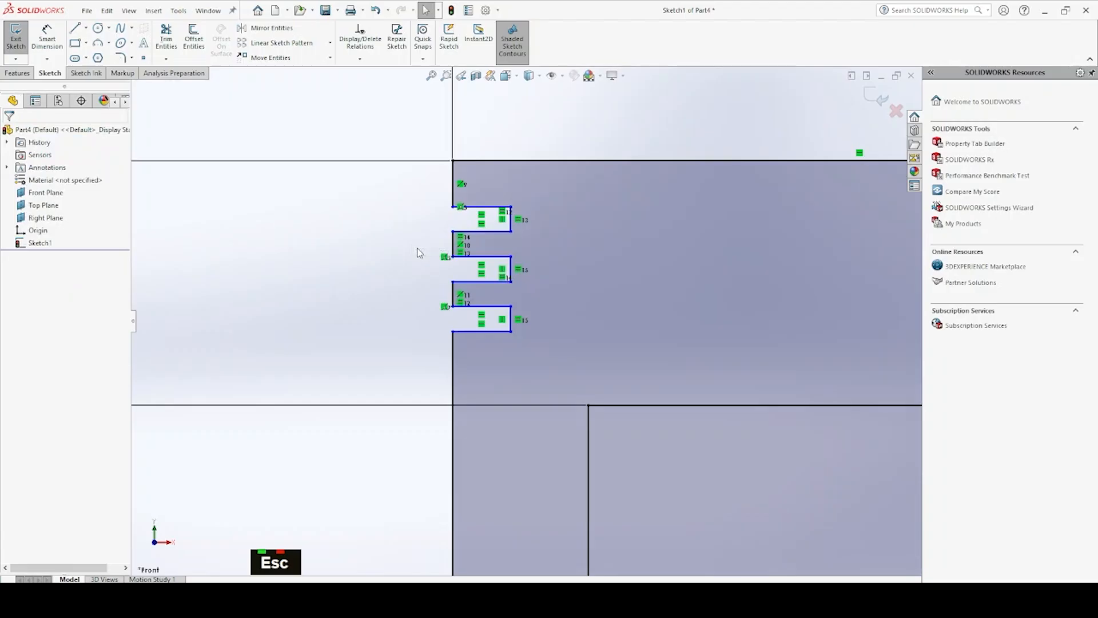
Dimension the vertical distance from the profile's upper-left corner to the first groove's upper edge as 1.90 mm
click(47, 39)
click(453, 161)
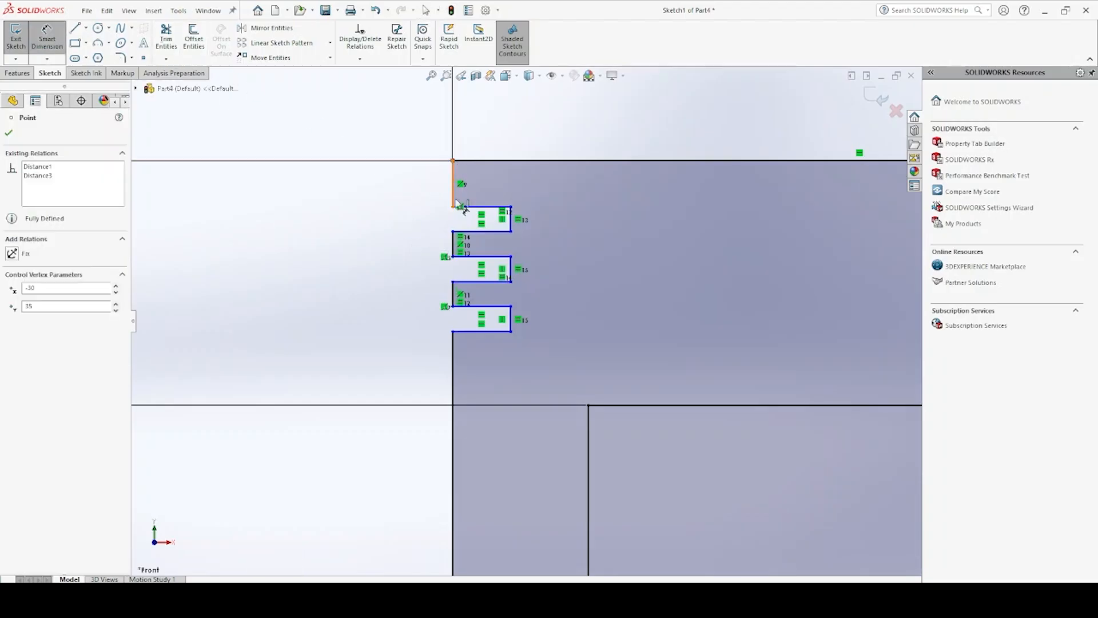
click(453, 209)
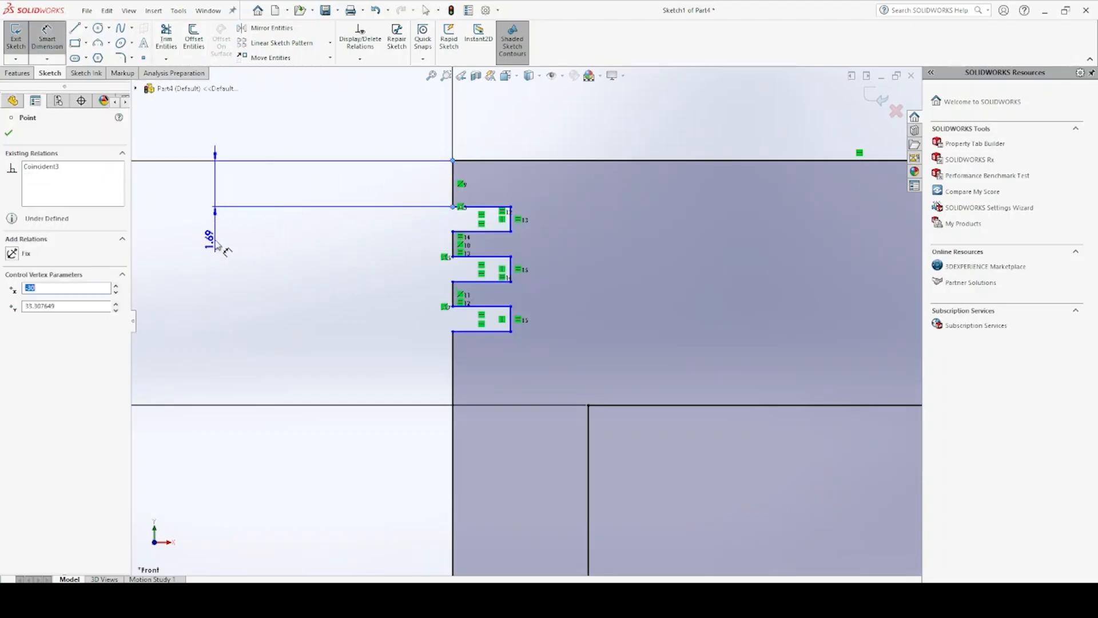
click(216, 244)
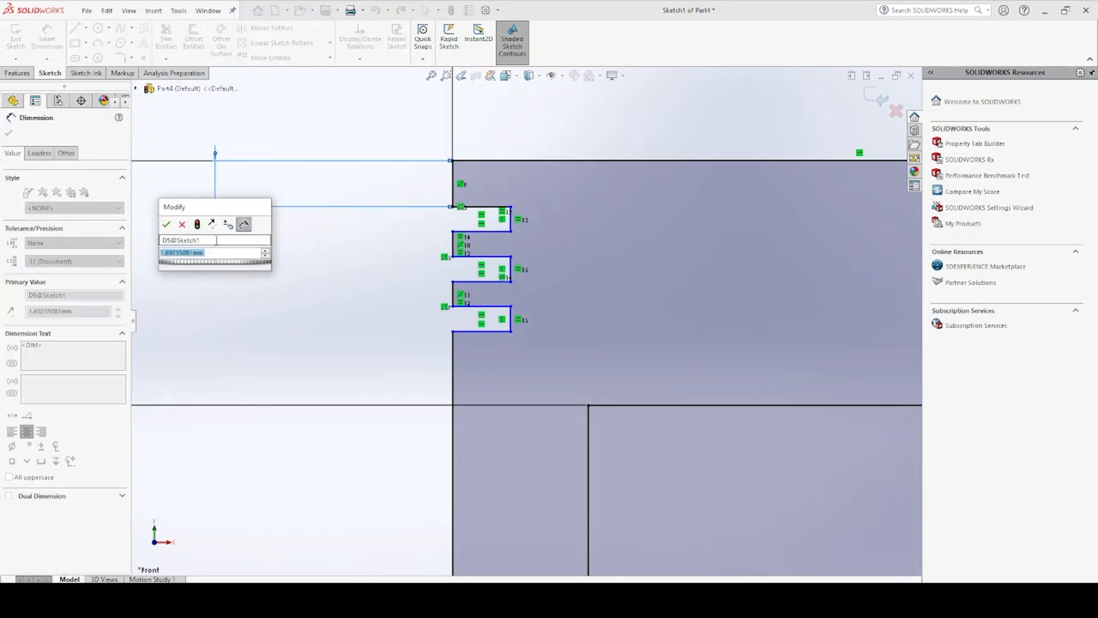
text(1.90)
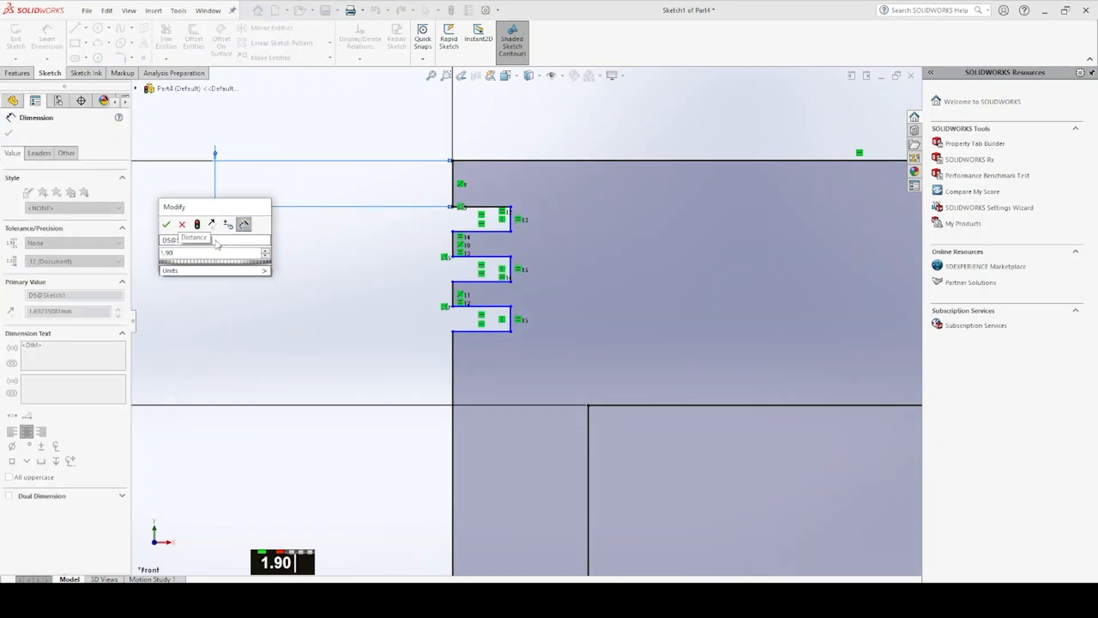
key(Return)
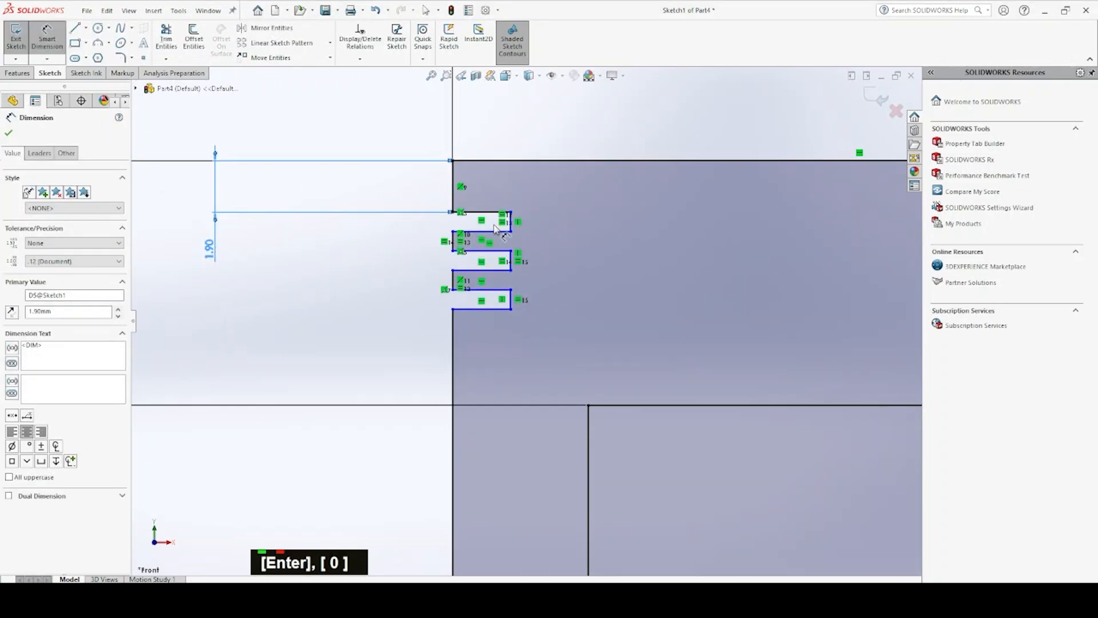
Dimension the first groove's height as 0.8 mm
click(512, 217)
click(510, 232)
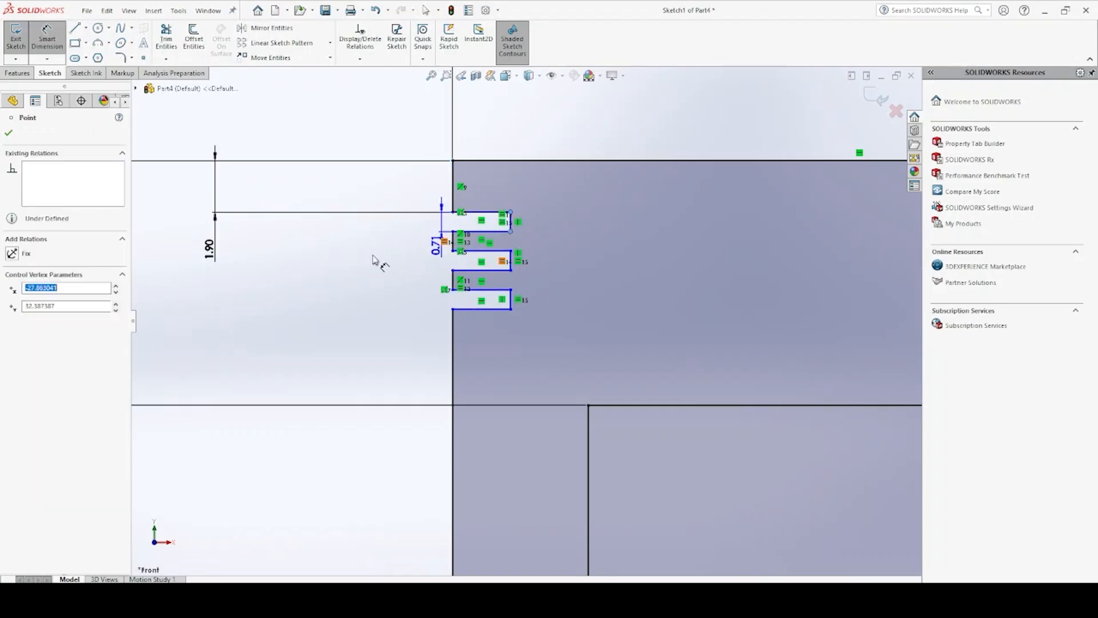
click(268, 262)
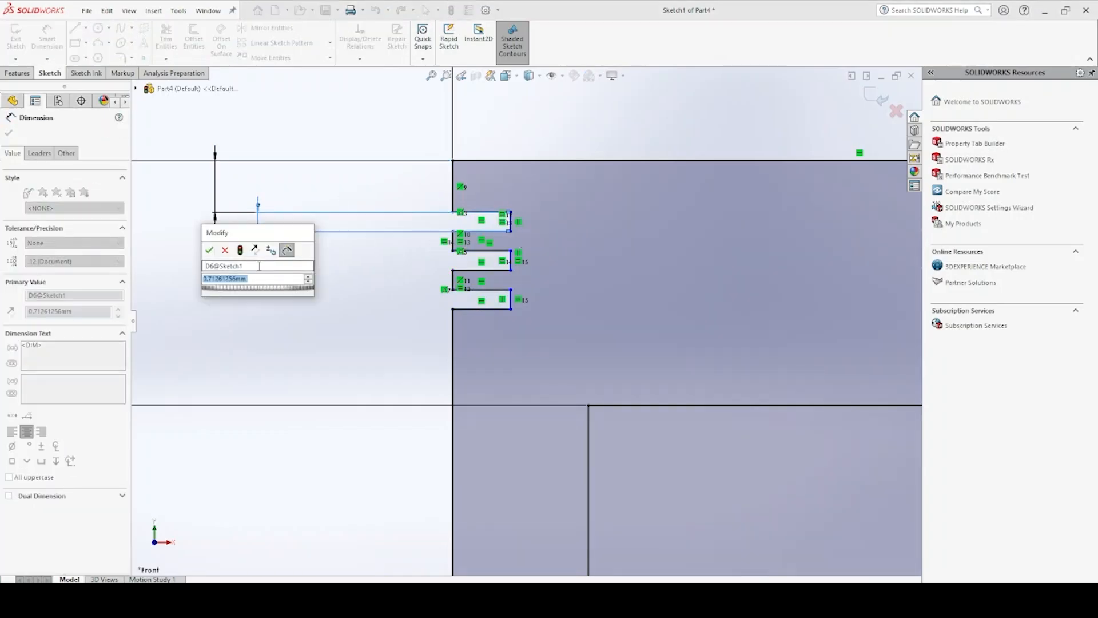
text(0.8)
key(Return)
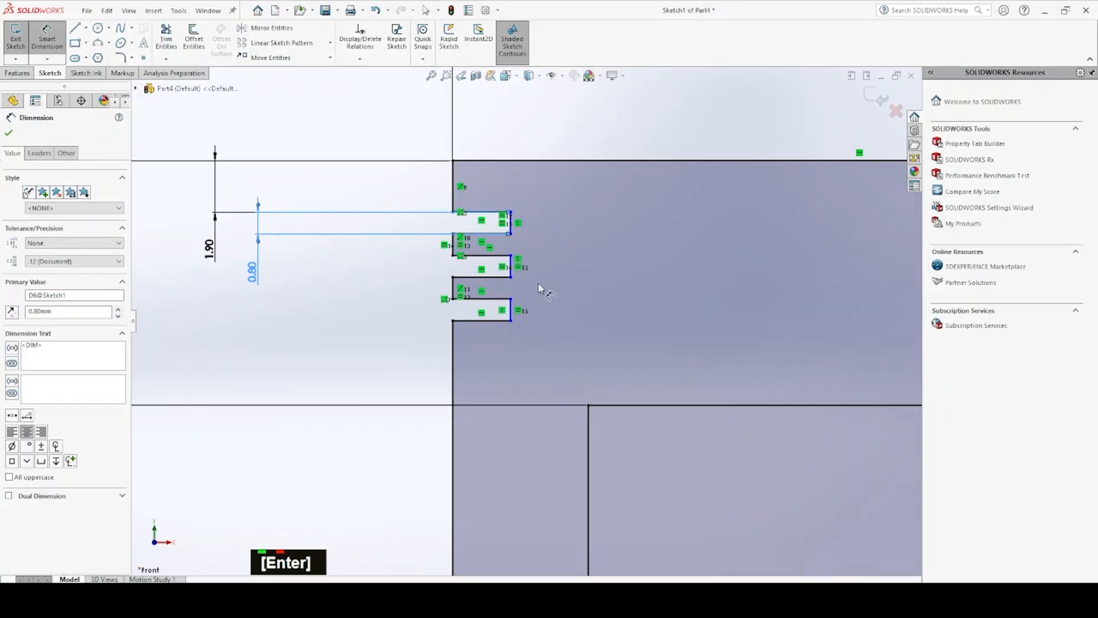
Trim the profile's right vertical line below the inner step and the base line beneath the inner rectangle, leaving an L-shaped profile
scroll(539, 287, down, 2)
scroll(539, 287, up, 11)
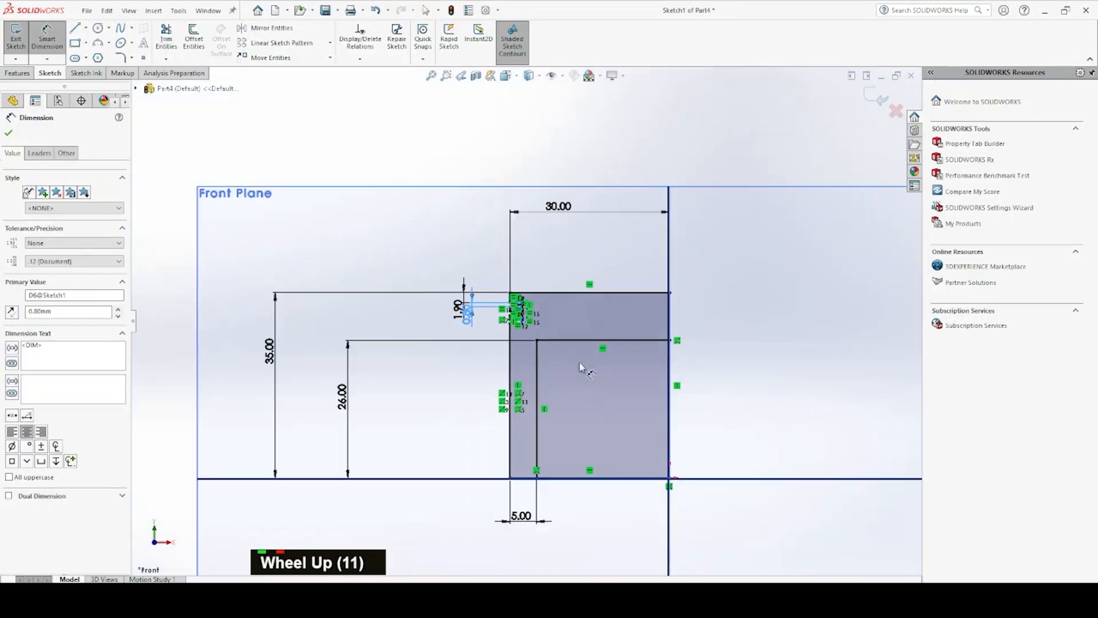
scroll(576, 348, up, 2)
scroll(599, 436, down, 3)
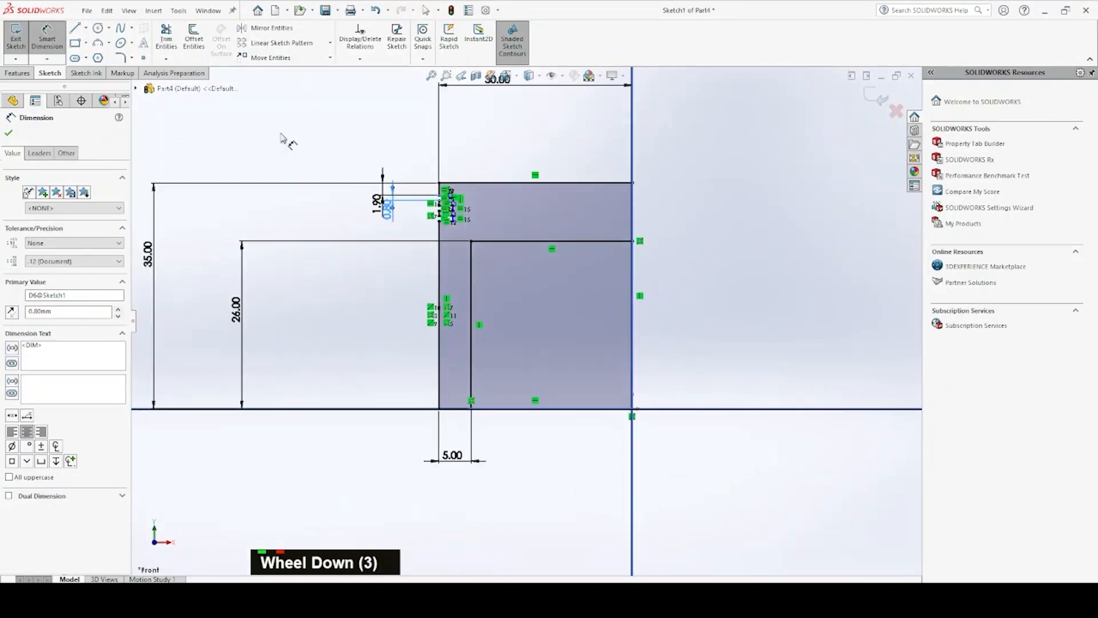
click(166, 38)
drag(654, 330, 598, 435)
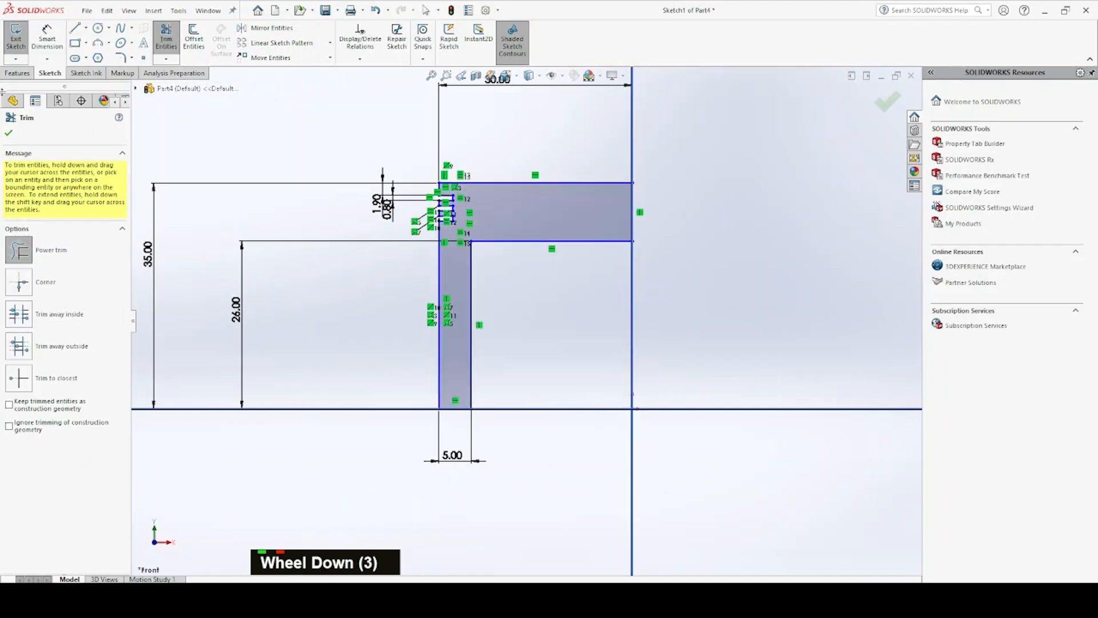
key(Escape)
Revolve the profile 360 degrees about its short vertical line on the centre axis to create the solid body
click(17, 73)
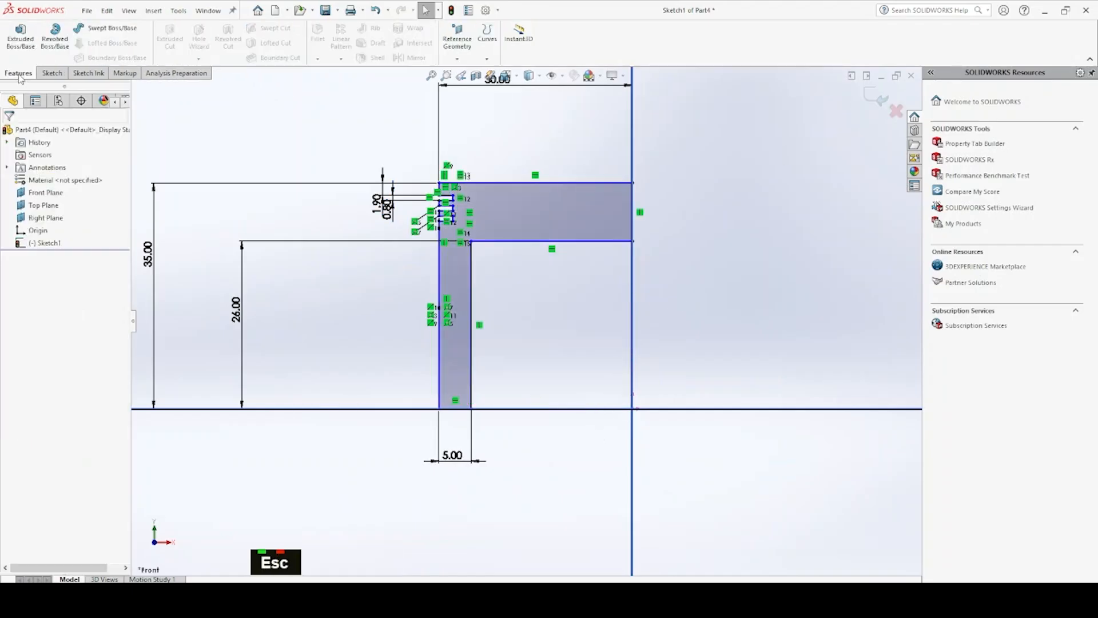
click(55, 36)
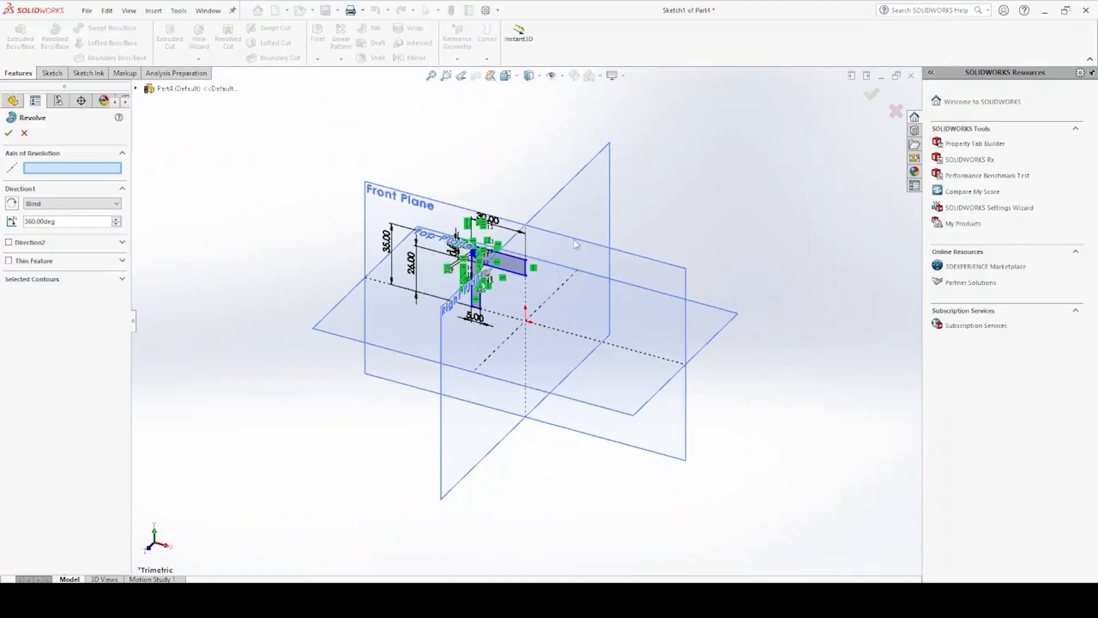
click(527, 273)
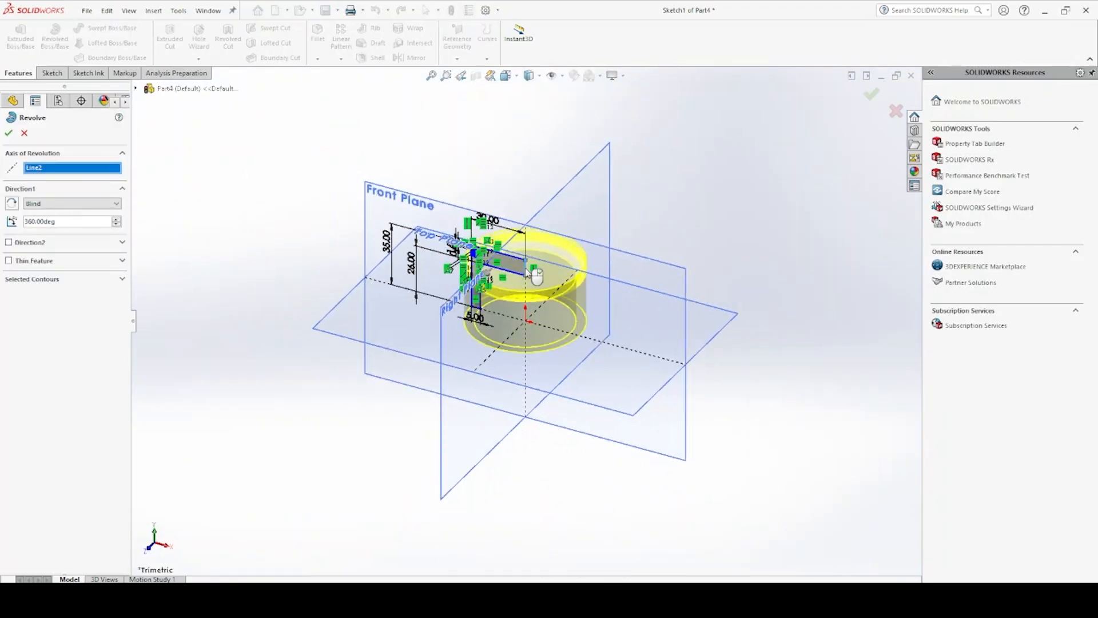
click(9, 134)
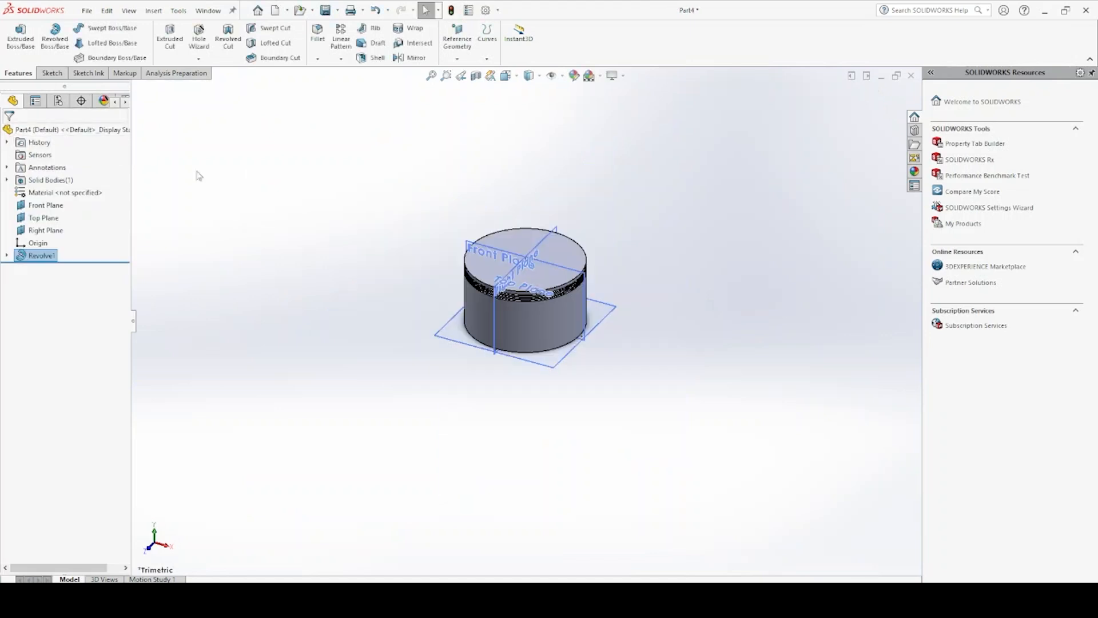
Start a new sketch on the Front Plane of the revolved body
middle_drag(575, 312, 589, 255)
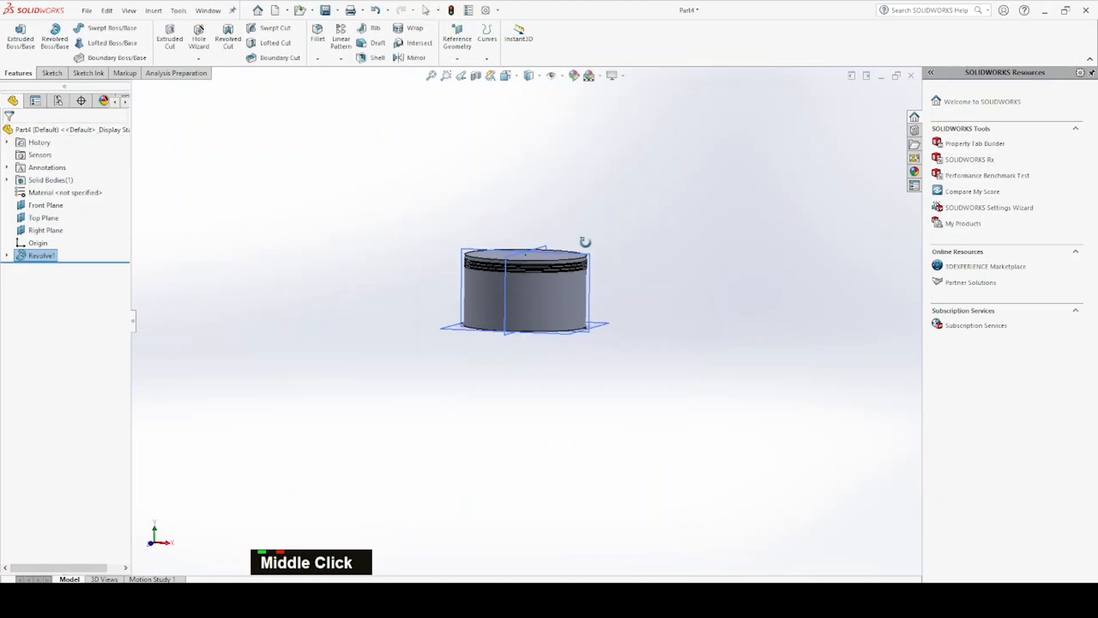
scroll(590, 280, down, 4)
double_click(590, 289)
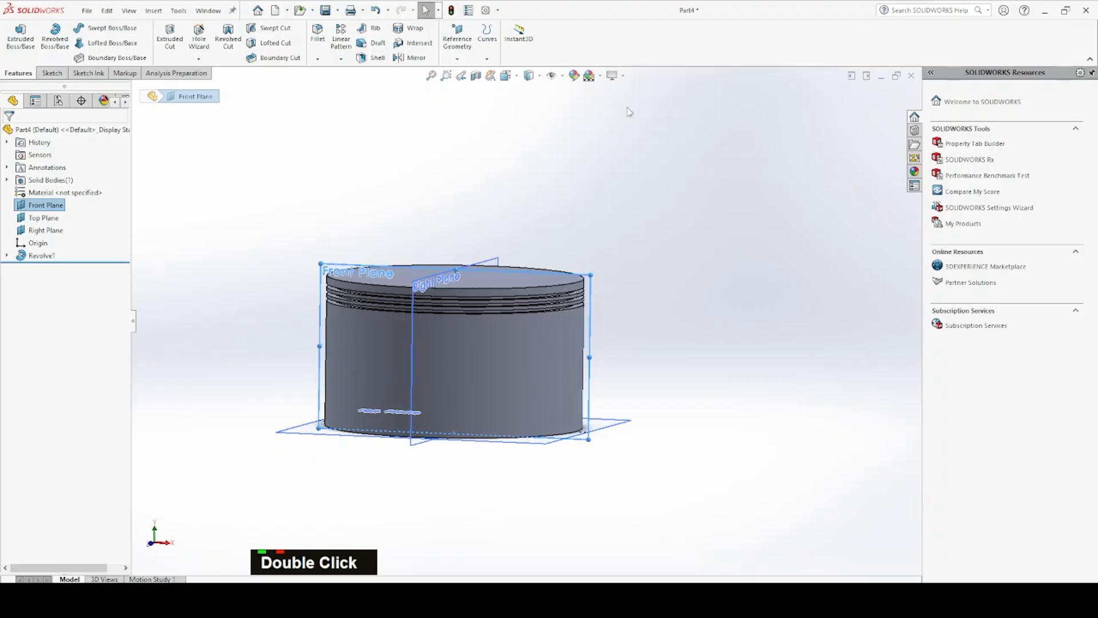
click(52, 73)
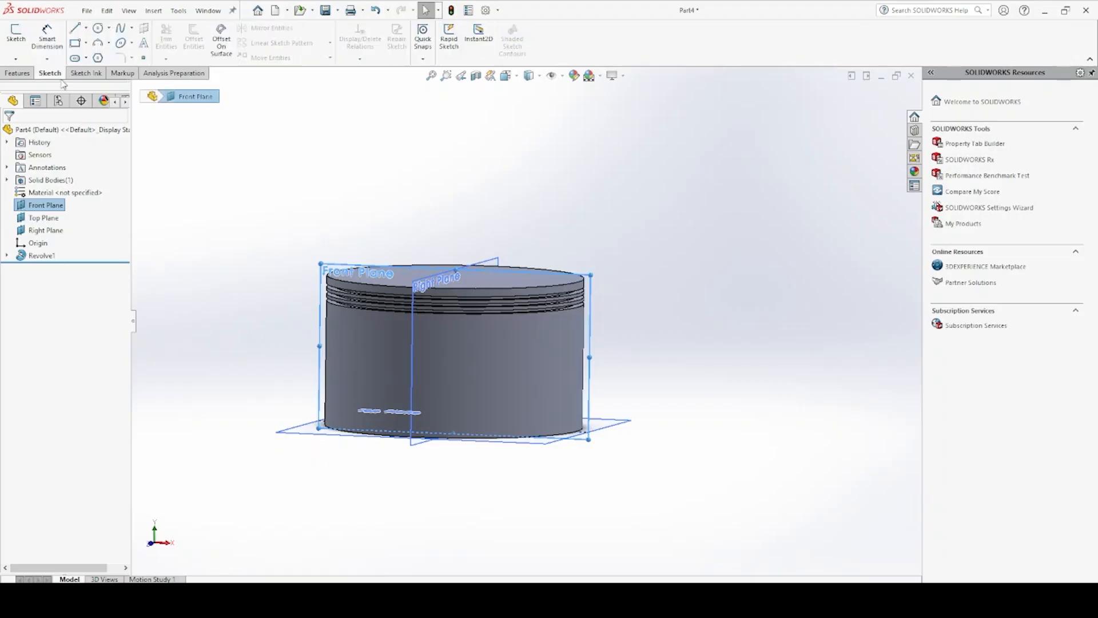
click(15, 36)
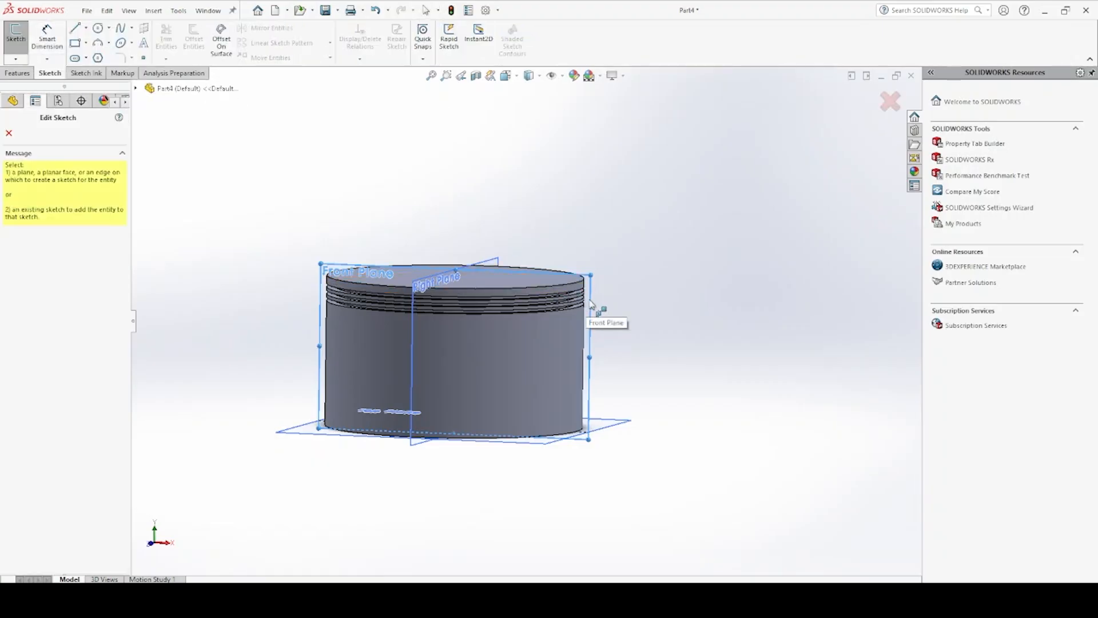
click(590, 302)
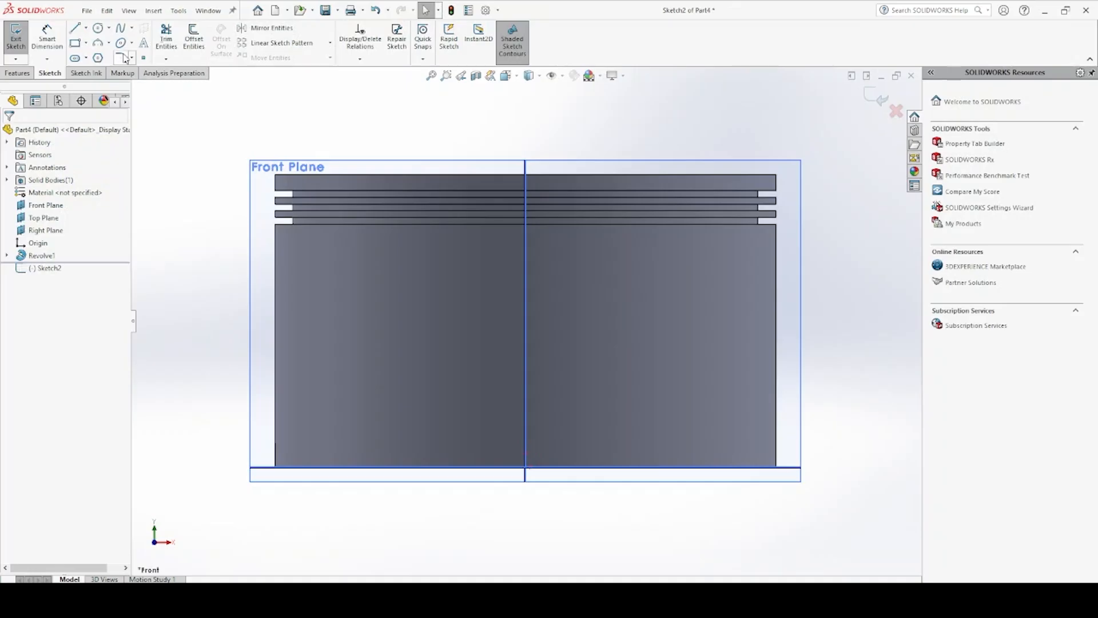
click(75, 43)
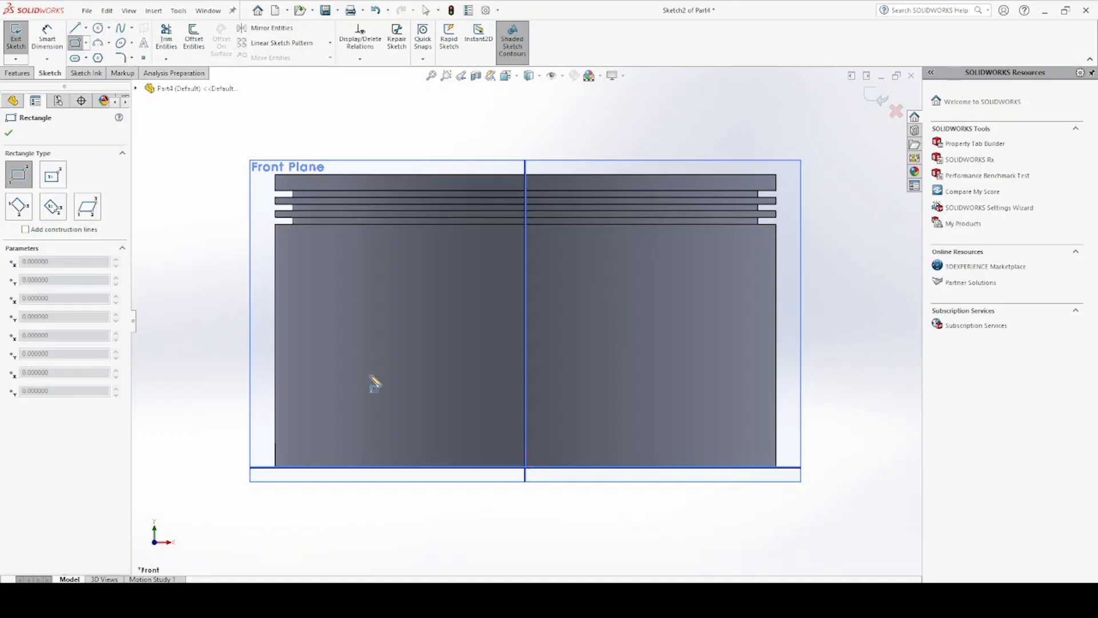
double_click(370, 468)
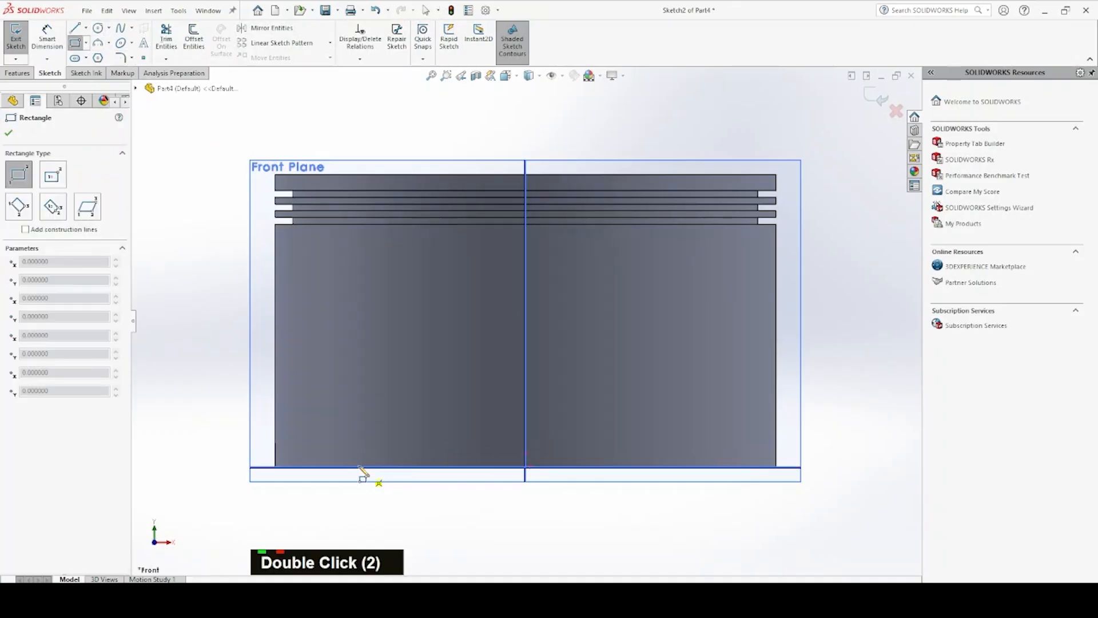
scroll(561, 401, down, 1)
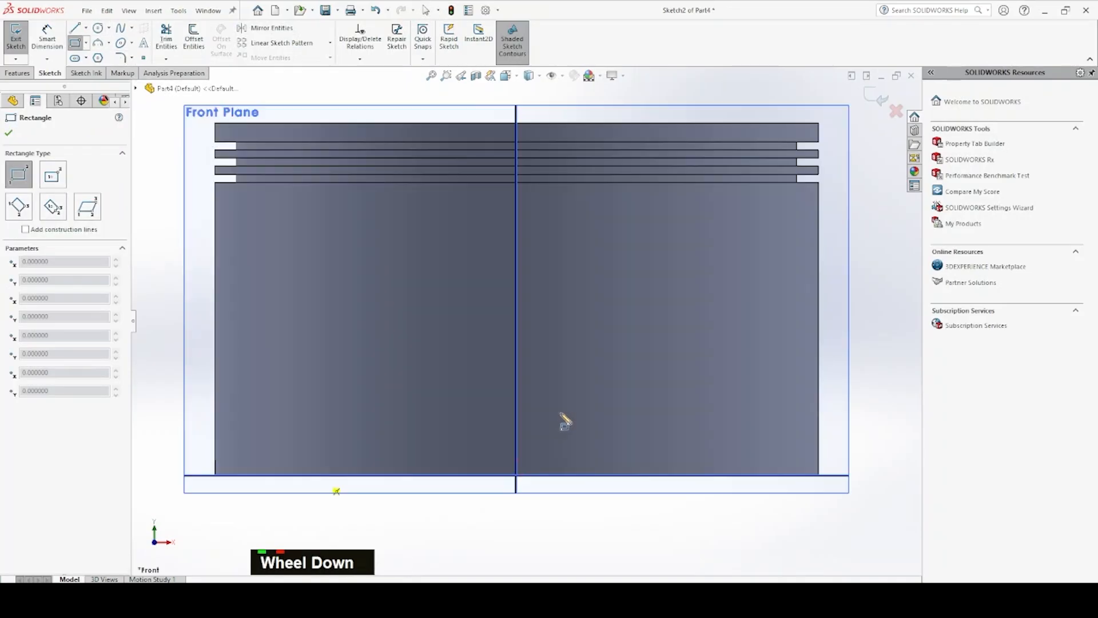
scroll(563, 417, up, 2)
key(Escape)
key(Escape)
key(Escape)
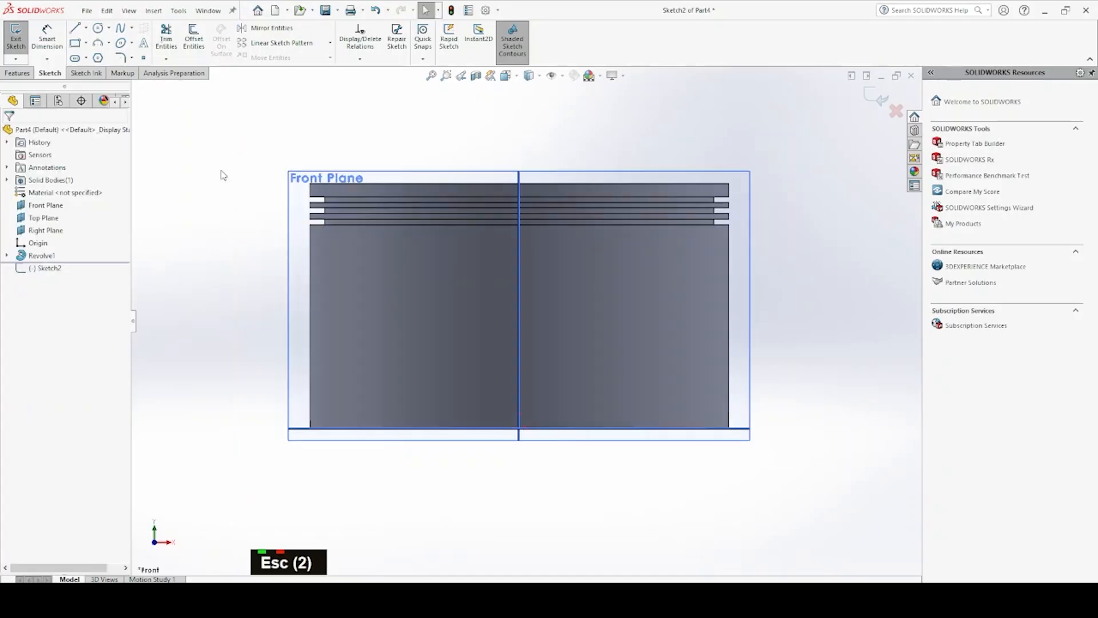
Draw a corner rectangle about 41 mm wide and 7 mm high, rising from the body's bottom edge across the centre axis
click(86, 43)
click(84, 60)
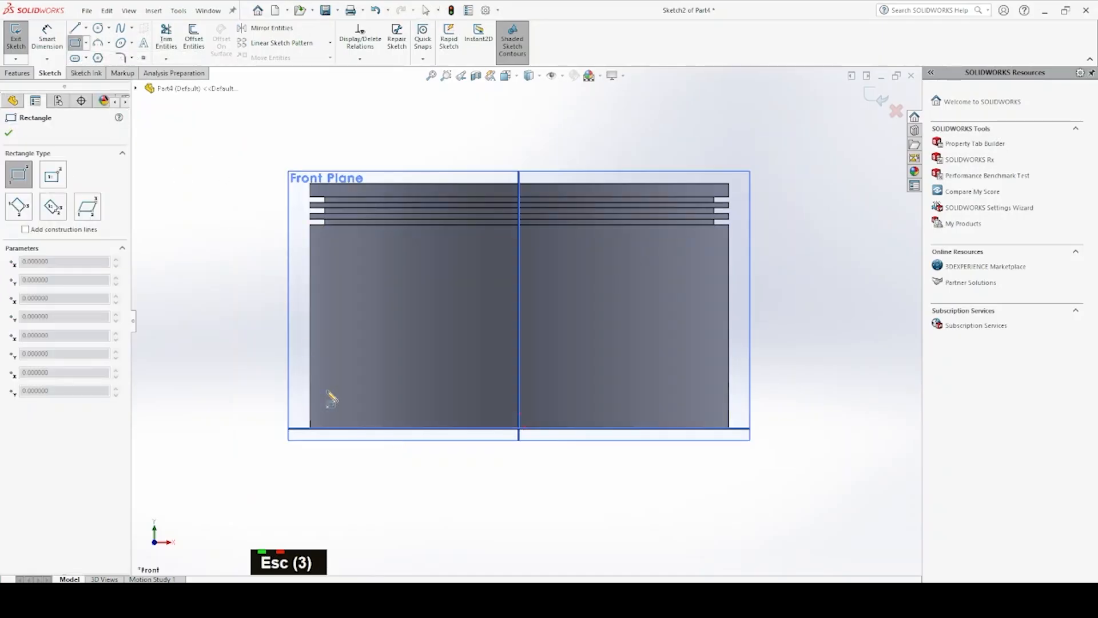
click(365, 427)
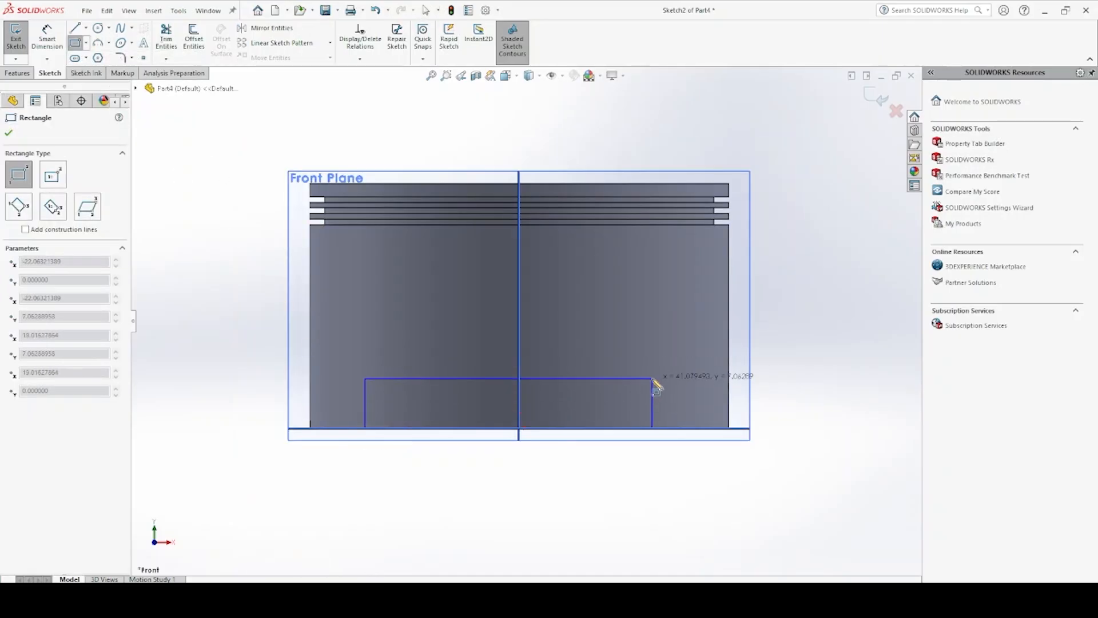
click(653, 378)
key(Escape)
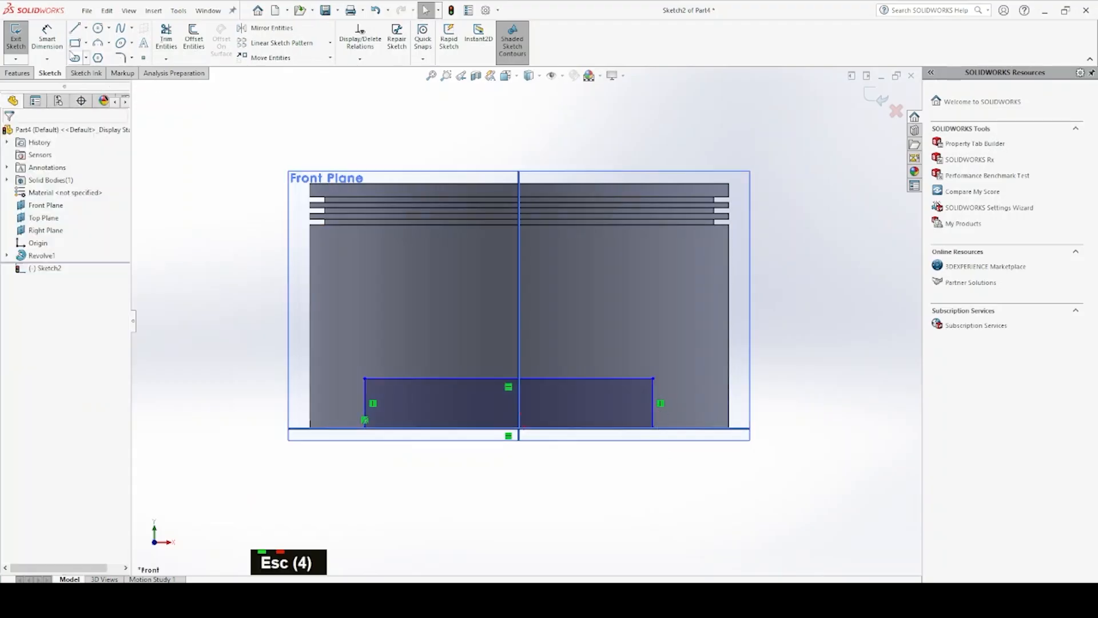
Dimension the rectangle's lower-left corner 8 mm in from the body's left edge
click(57, 46)
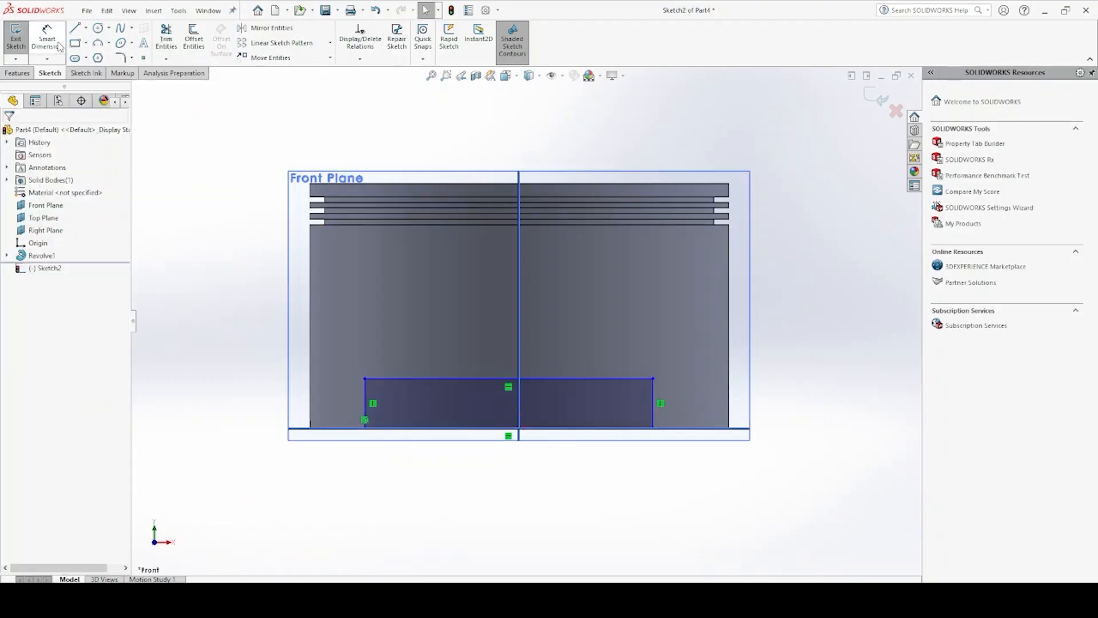
click(366, 428)
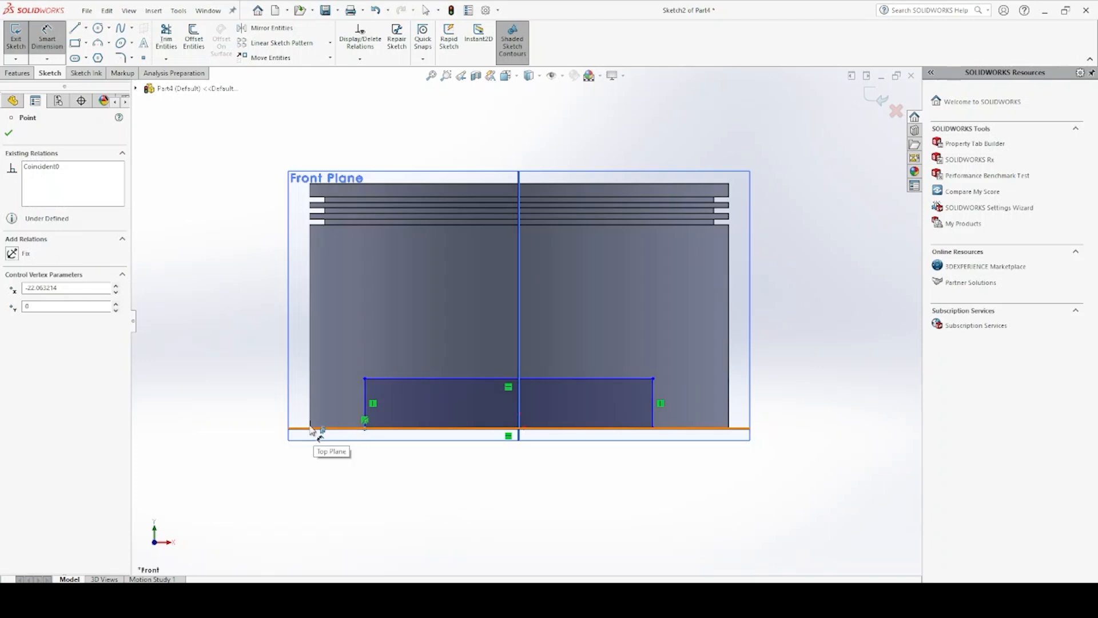
click(342, 461)
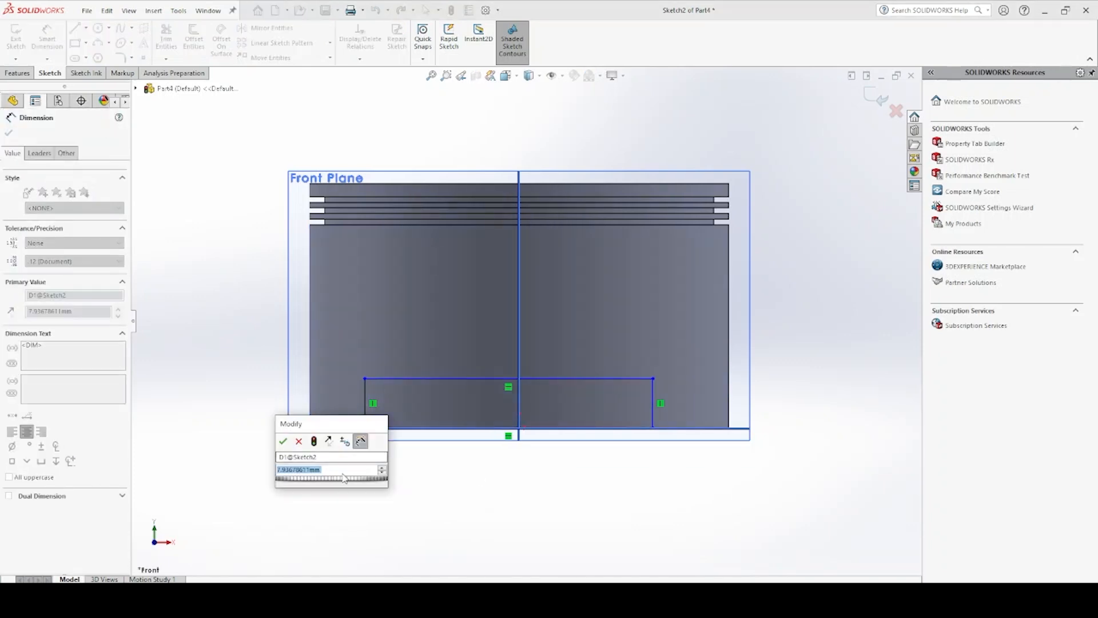
double_click(345, 476)
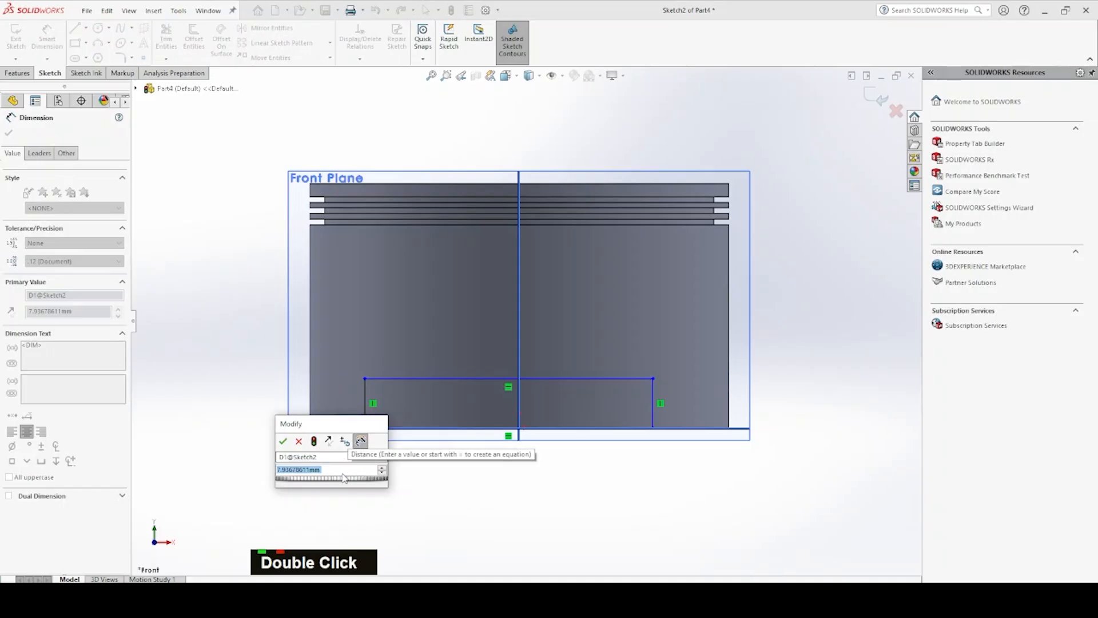
text(8)
key(Return)
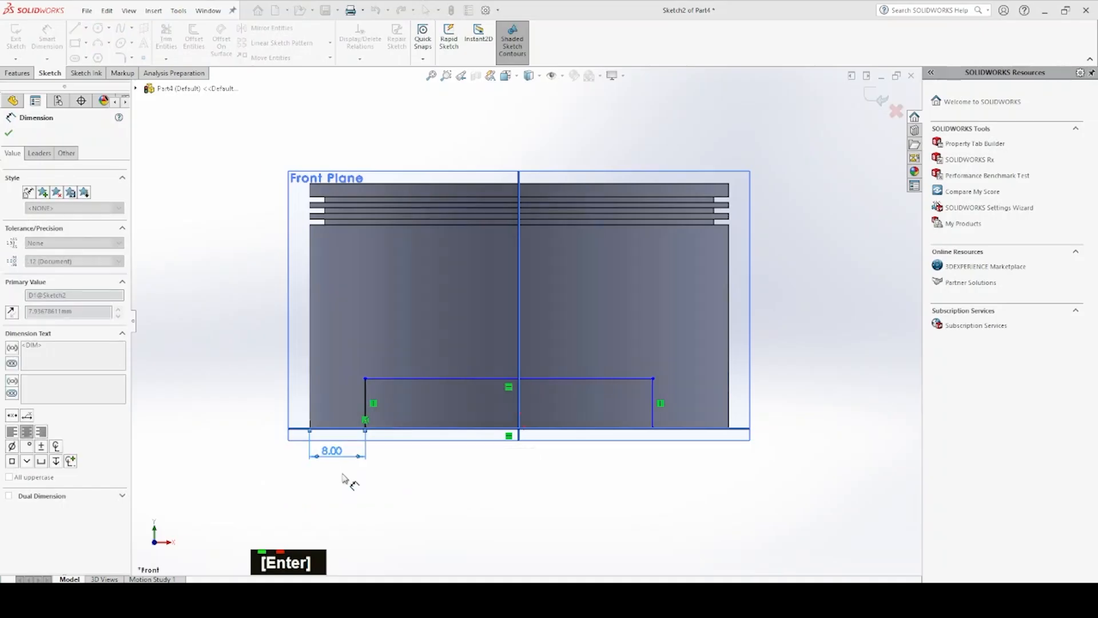
Dimension the rectangle's right side 8 mm in from the body's right edge
mouse_move(655, 411)
mouse_down()
mouse_move(723, 385)
mouse_move(730, 405)
mouse_up()
click(729, 402)
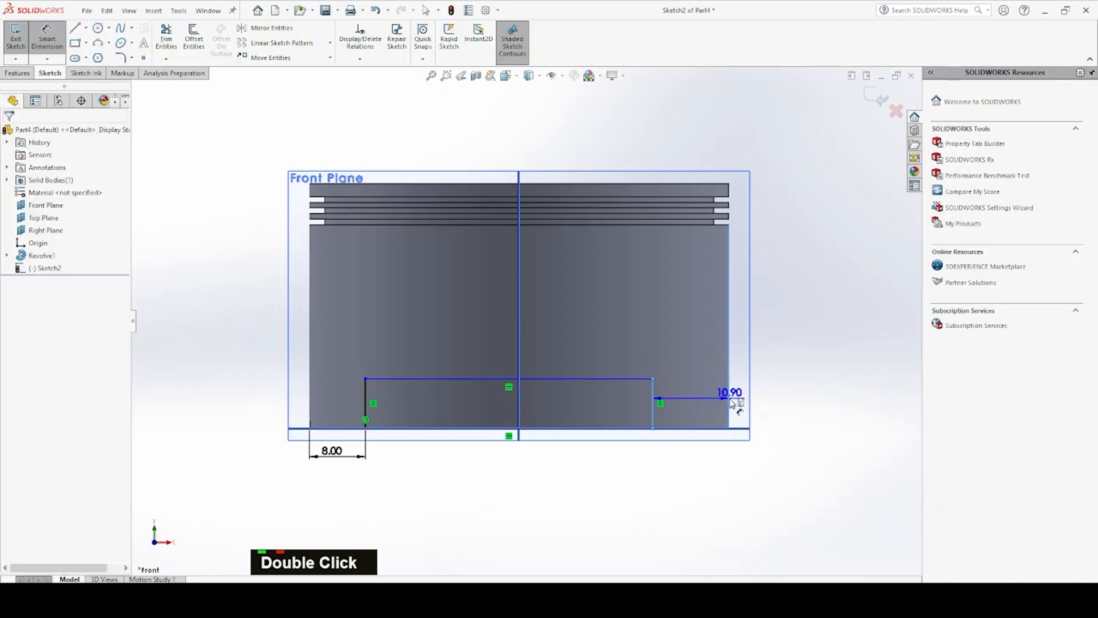
click(691, 462)
text(8)
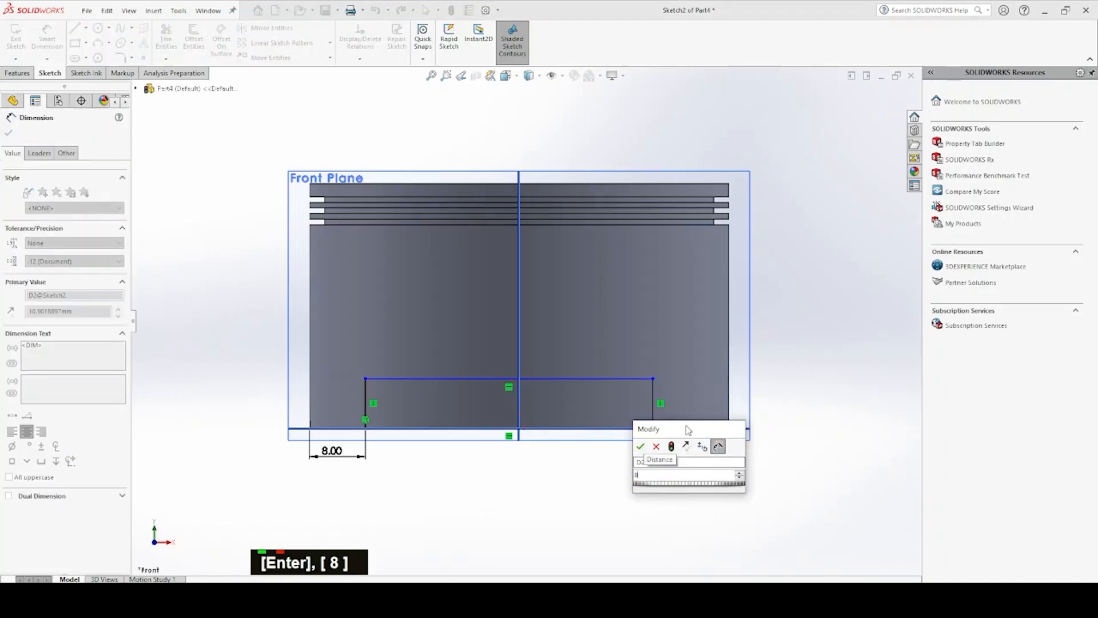
key(Return)
key(Escape)
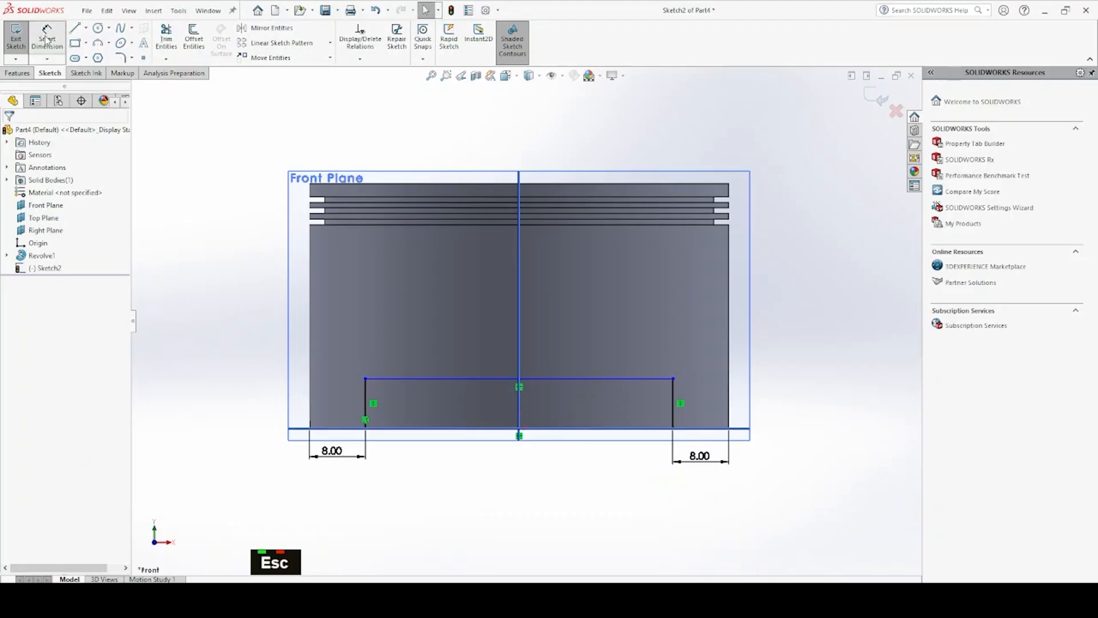
Dimension the rectangle's height from the origin to its upper-left corner as 9 mm
click(366, 378)
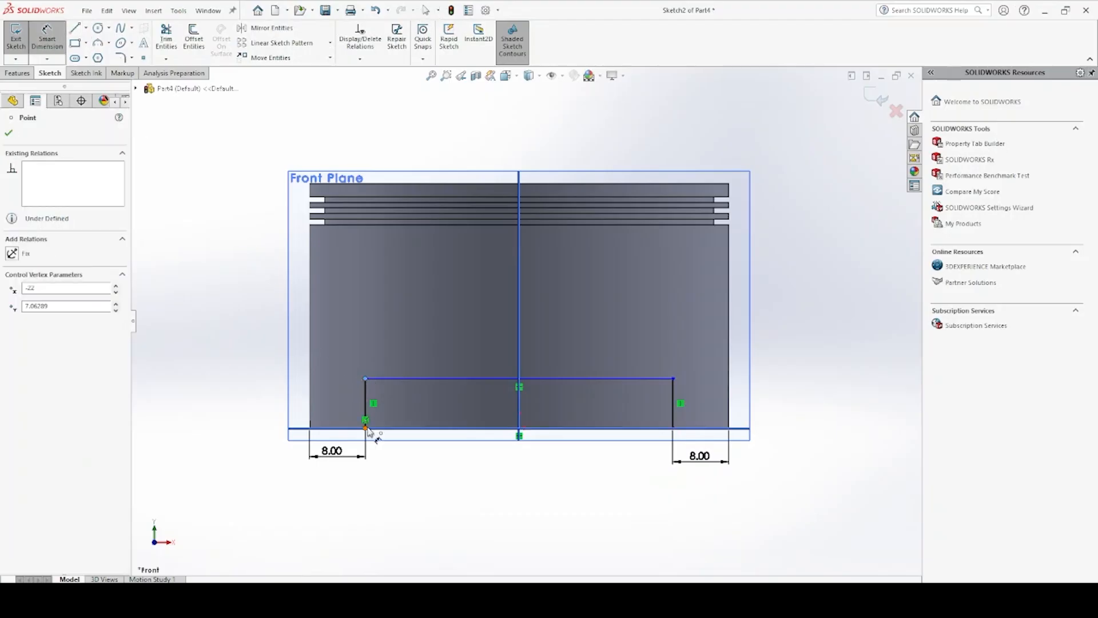
click(519, 435)
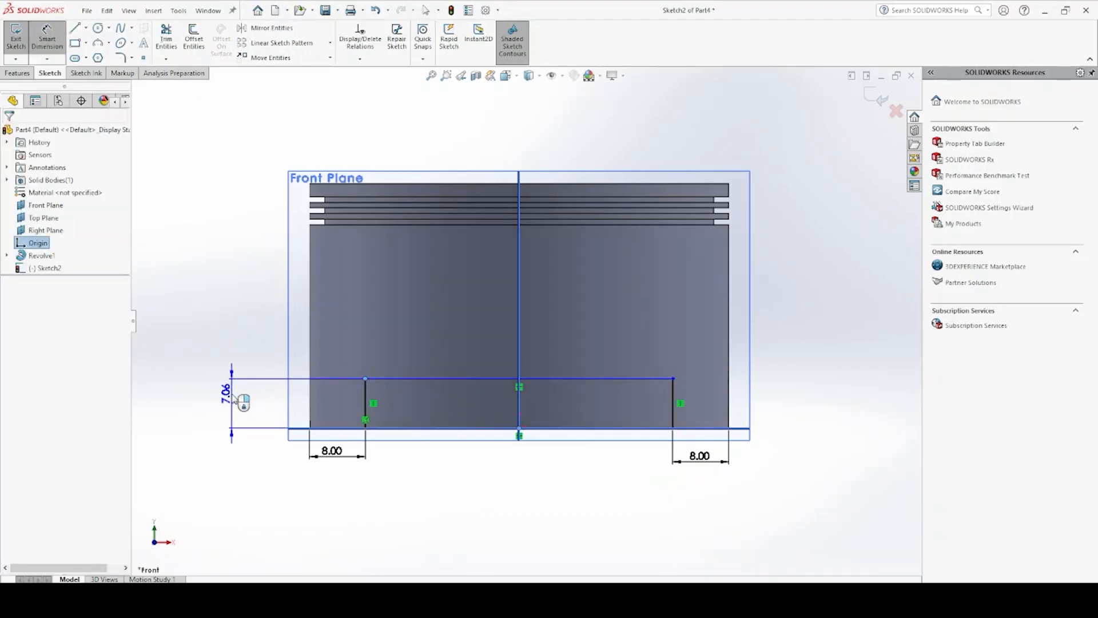
click(240, 399)
text(9)
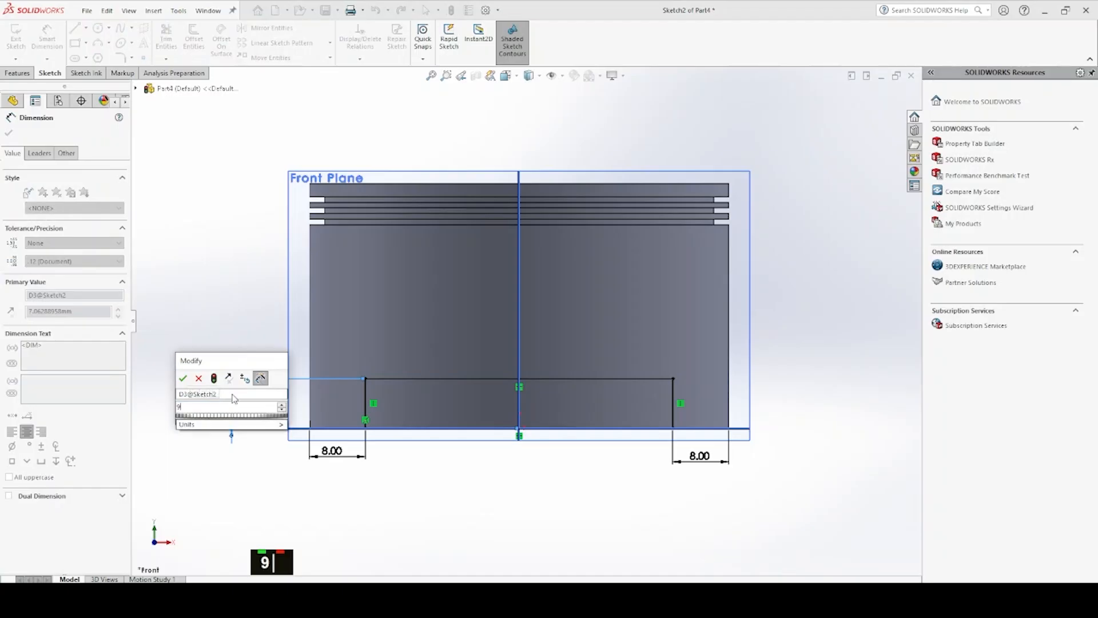
key(Return)
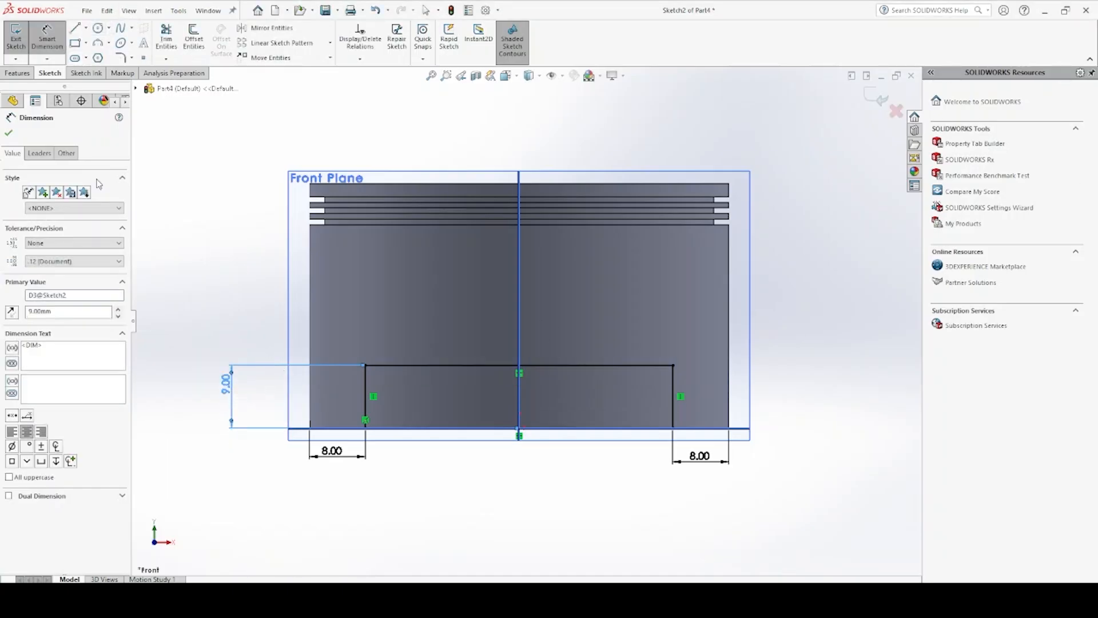
Cut-extrude the rectangle through the body's base in both directions with the Through All - Both end condition
click(18, 74)
click(174, 38)
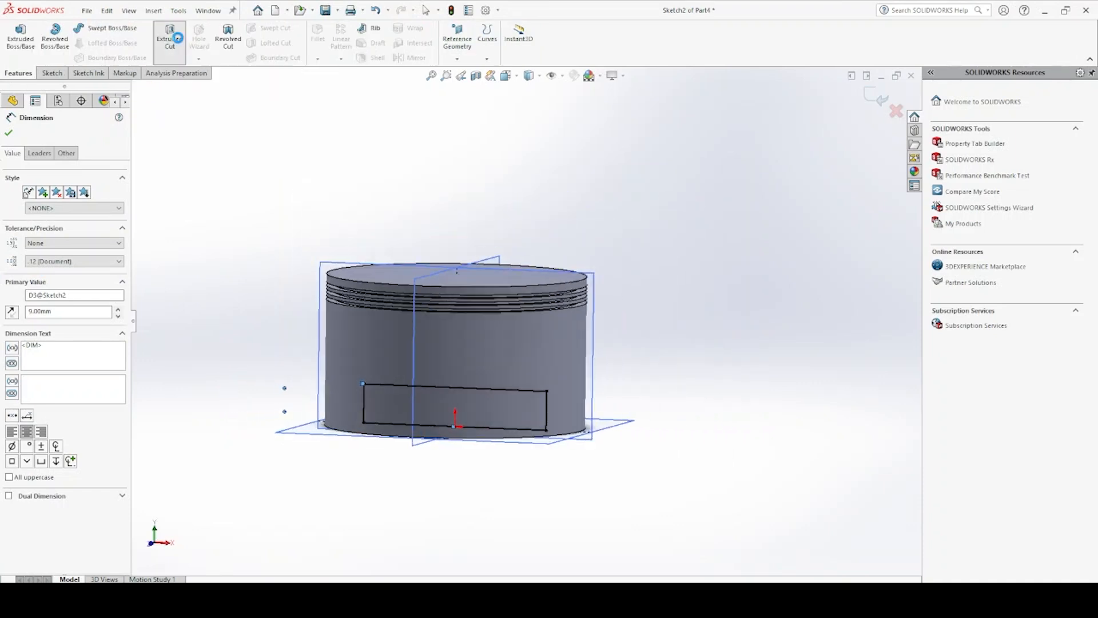
click(103, 202)
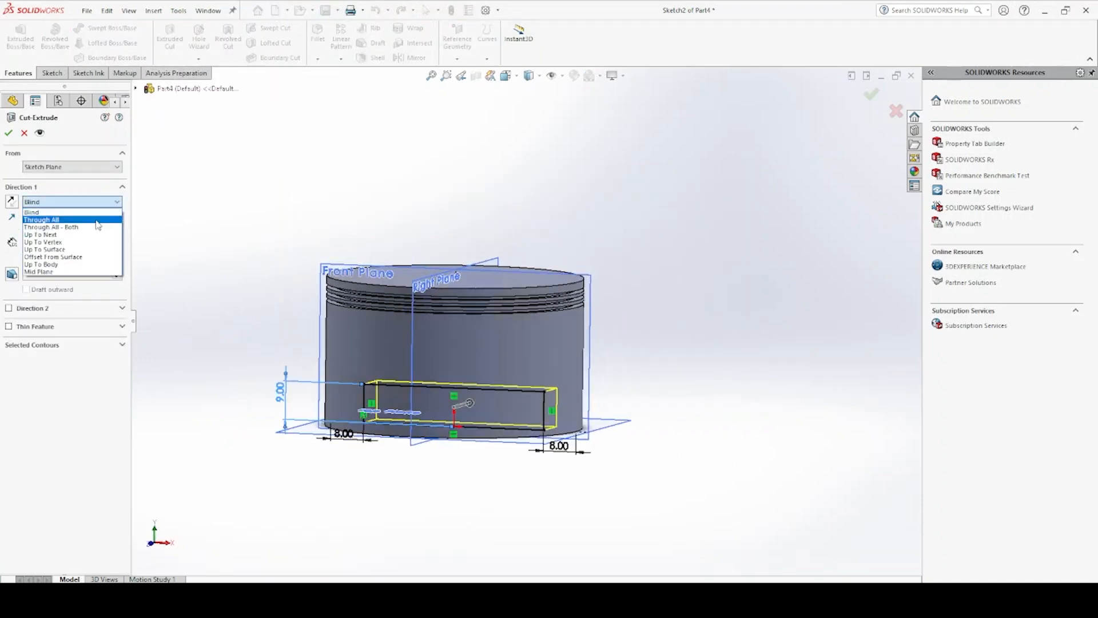
click(97, 229)
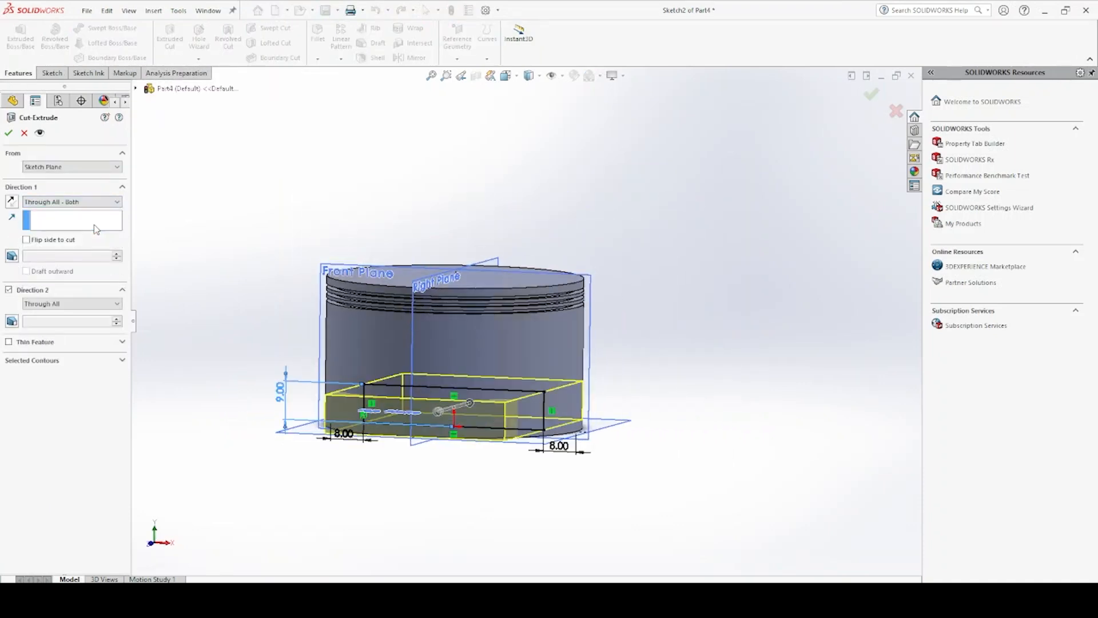
click(10, 133)
Start a new sketch on the Top Plane and view it from the body's open underside
middle_drag(481, 366, 497, 162)
click(553, 245)
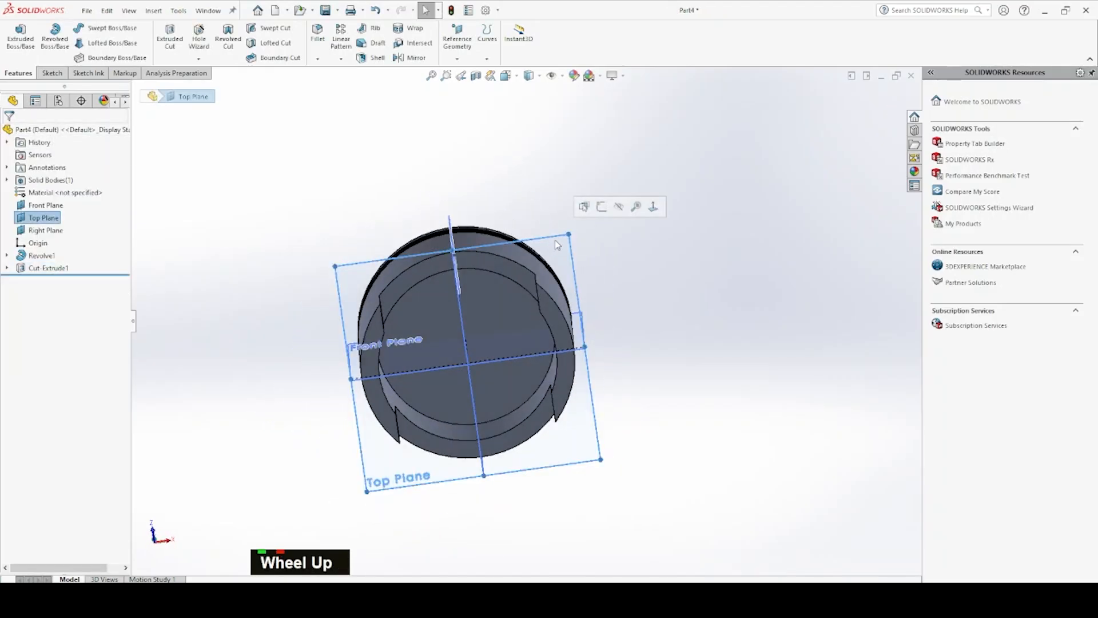
click(601, 207)
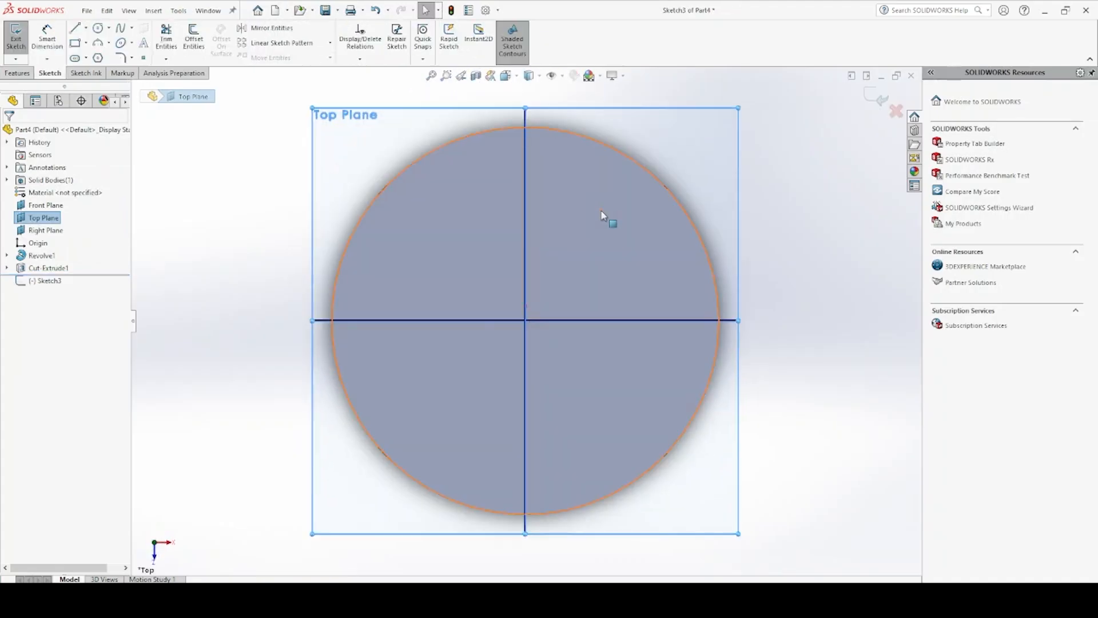
key(space)
click(763, 216)
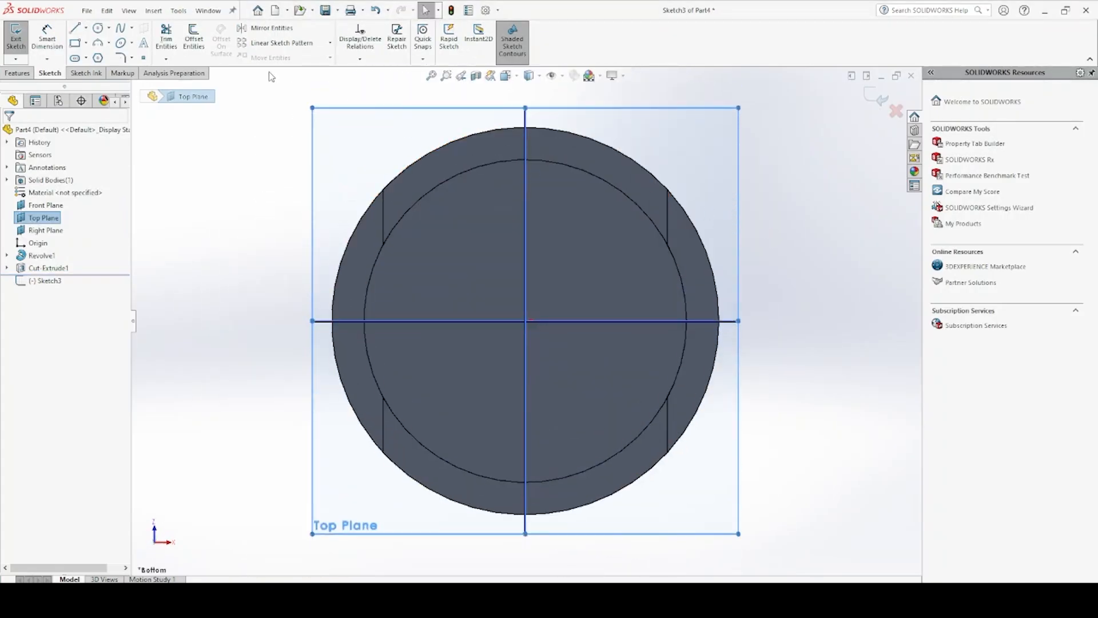
Draw a circle of 25 mm radius centred on the origin, matching the edge of the inner bore
click(74, 43)
click(99, 29)
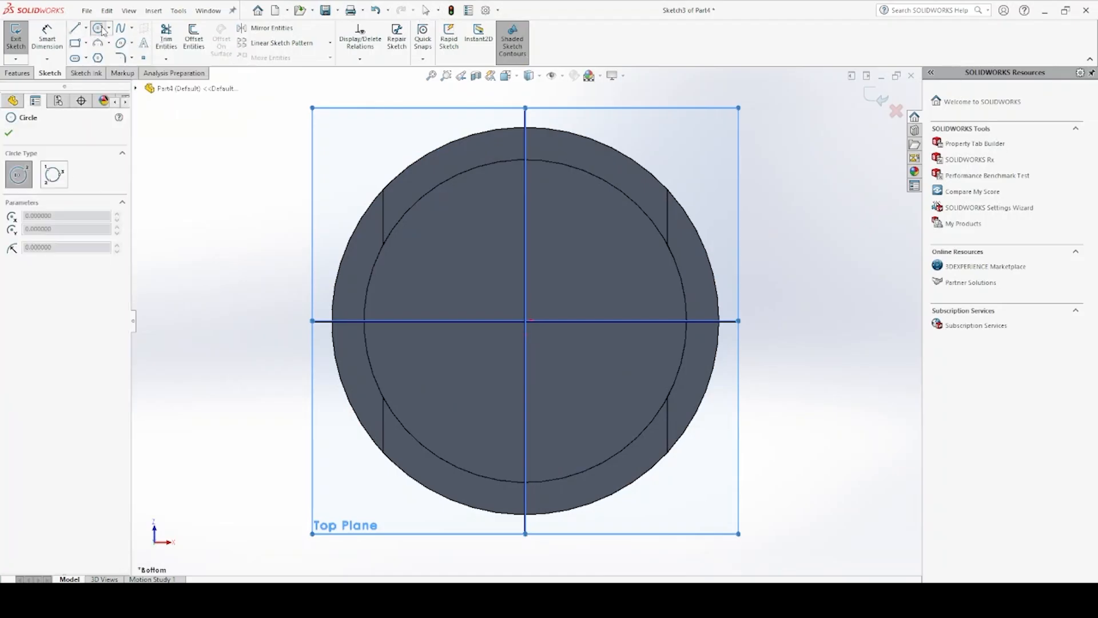
click(525, 321)
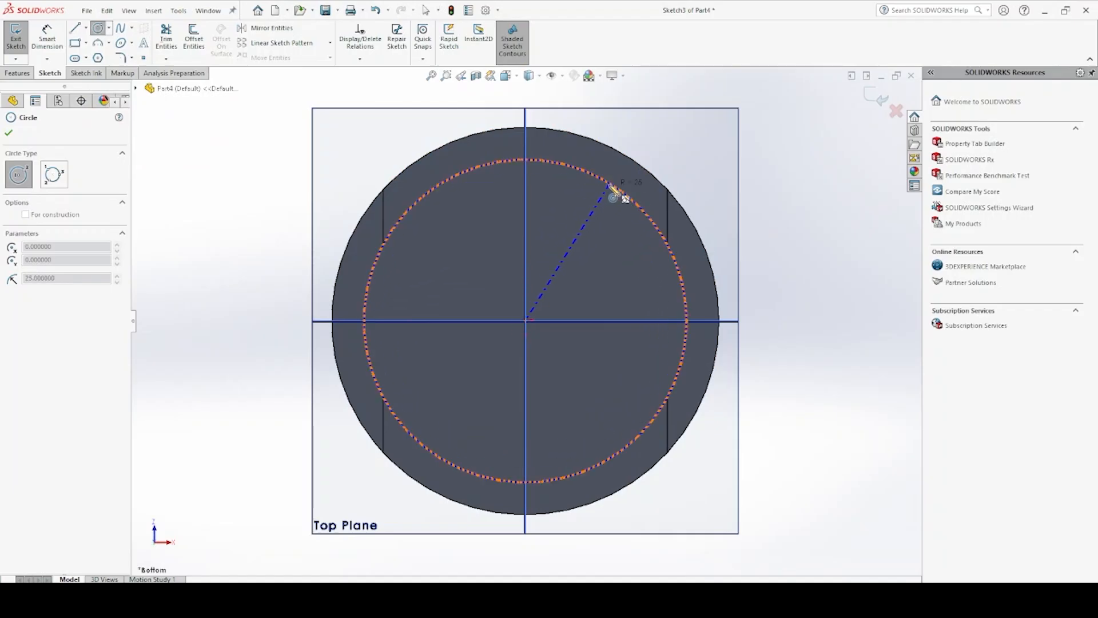
click(610, 186)
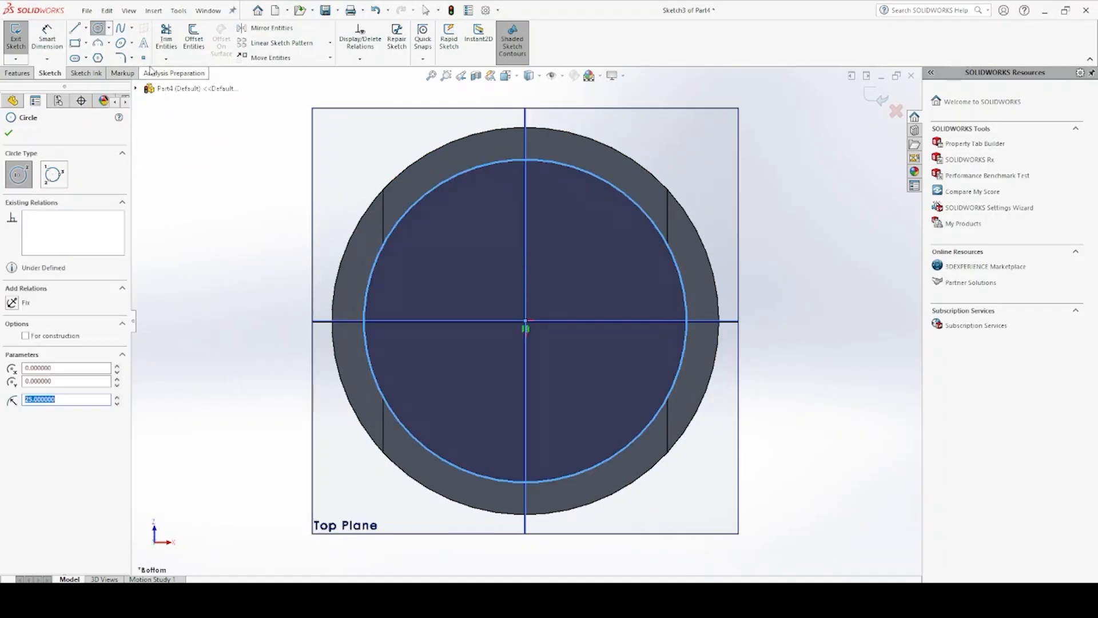
Draw an upright corner rectangle about 26 mm tall inside the circle, left of the origin and crossing the horizontal axis
click(75, 45)
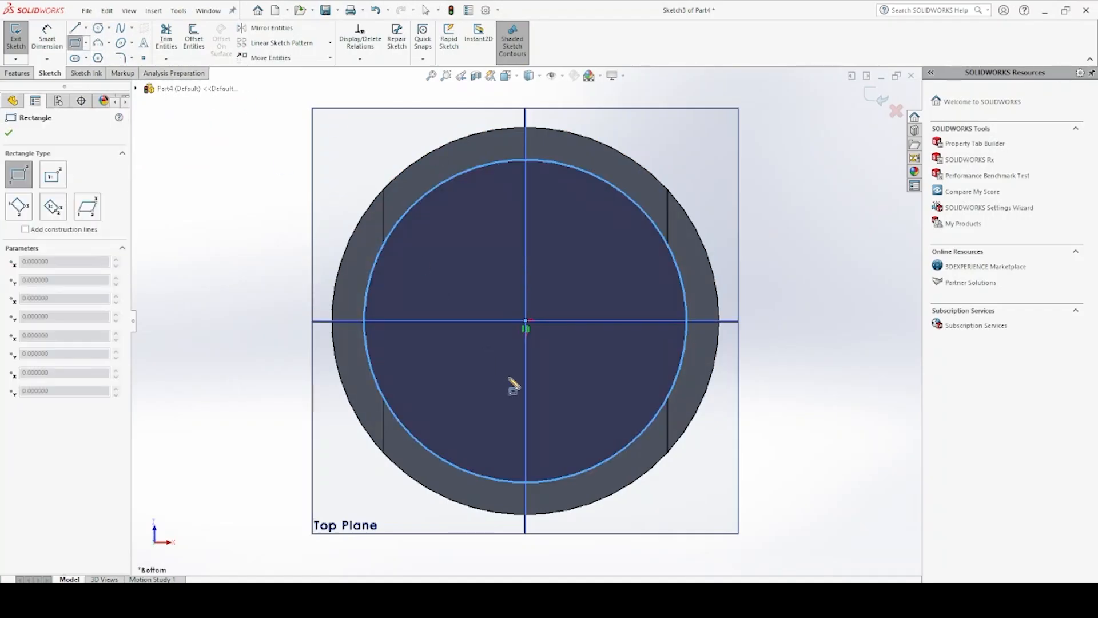
drag(466, 399, 409, 230)
key(Escape)
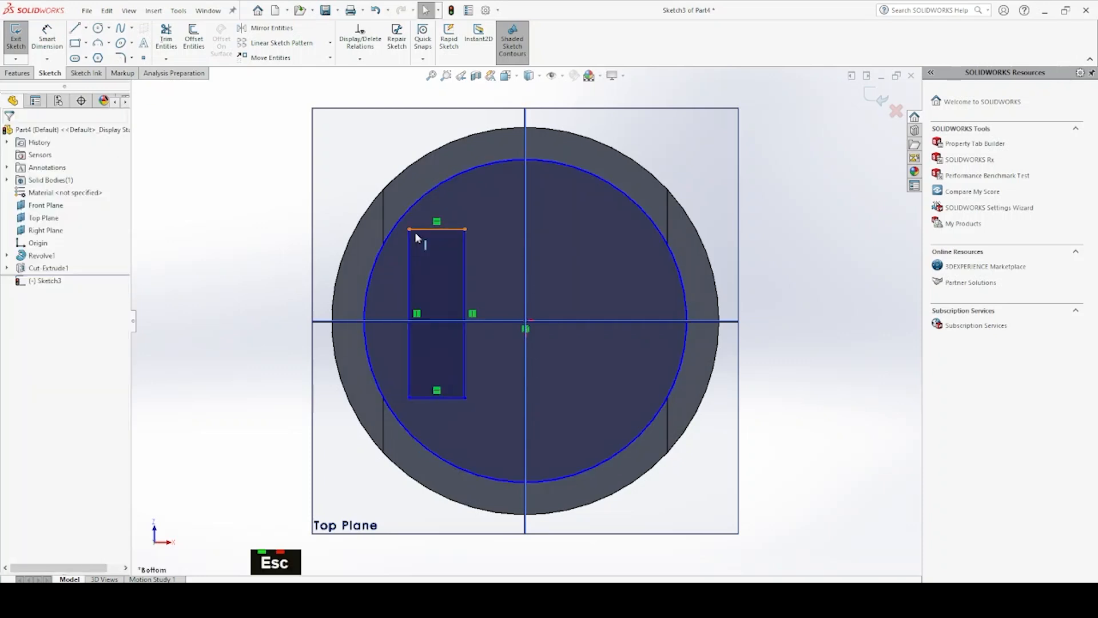
Dimension the upright rectangle's height as 25 mm between its right-hand corners
click(47, 37)
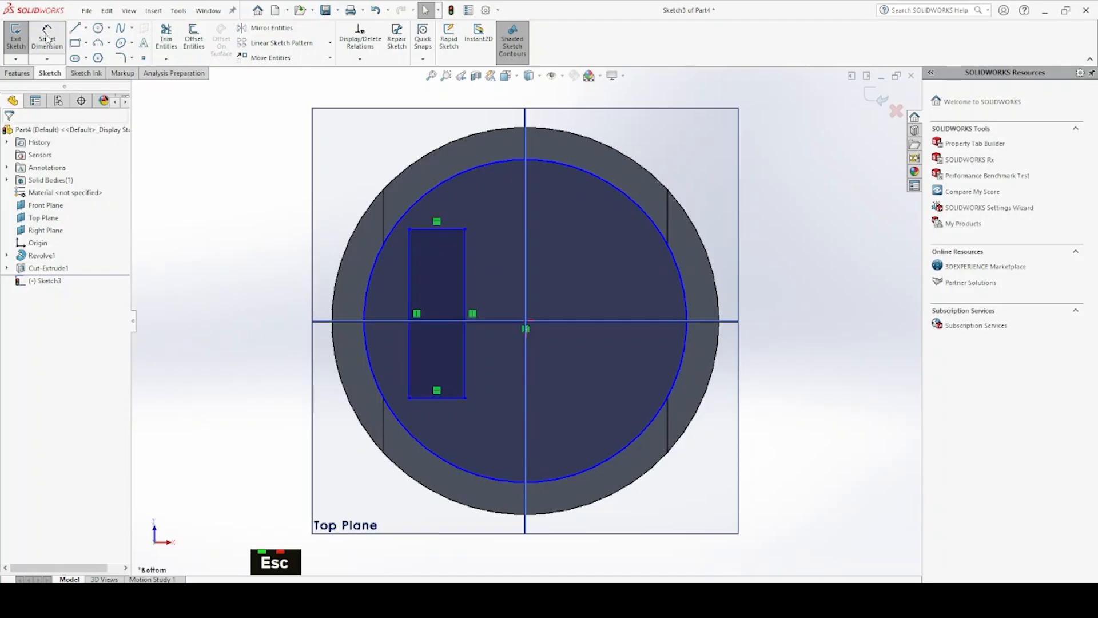
click(465, 230)
click(465, 399)
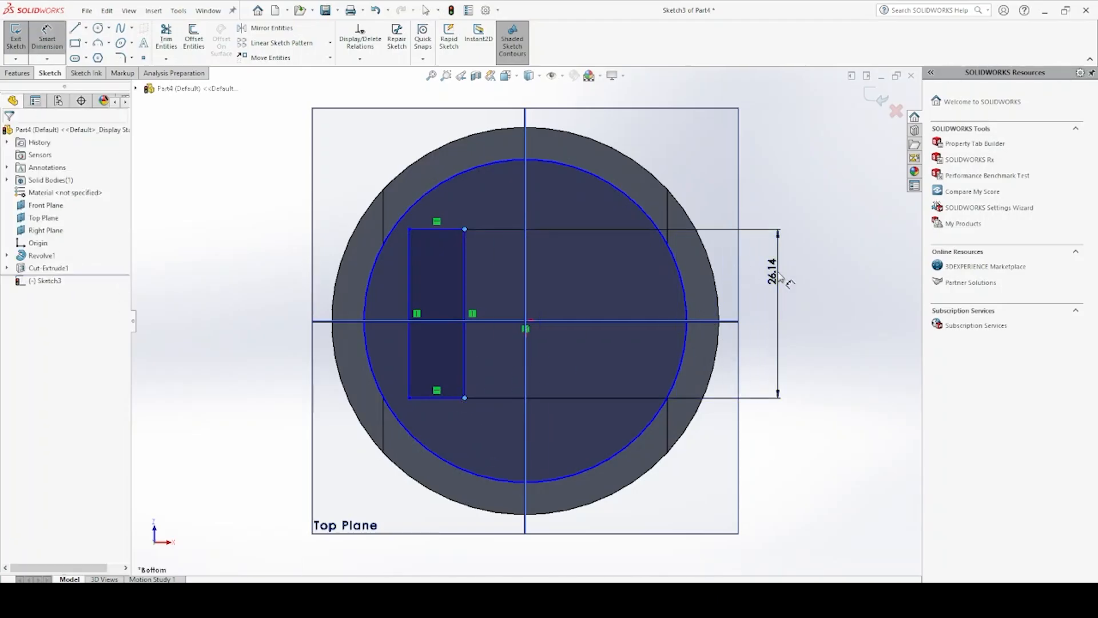
click(782, 278)
text(35)
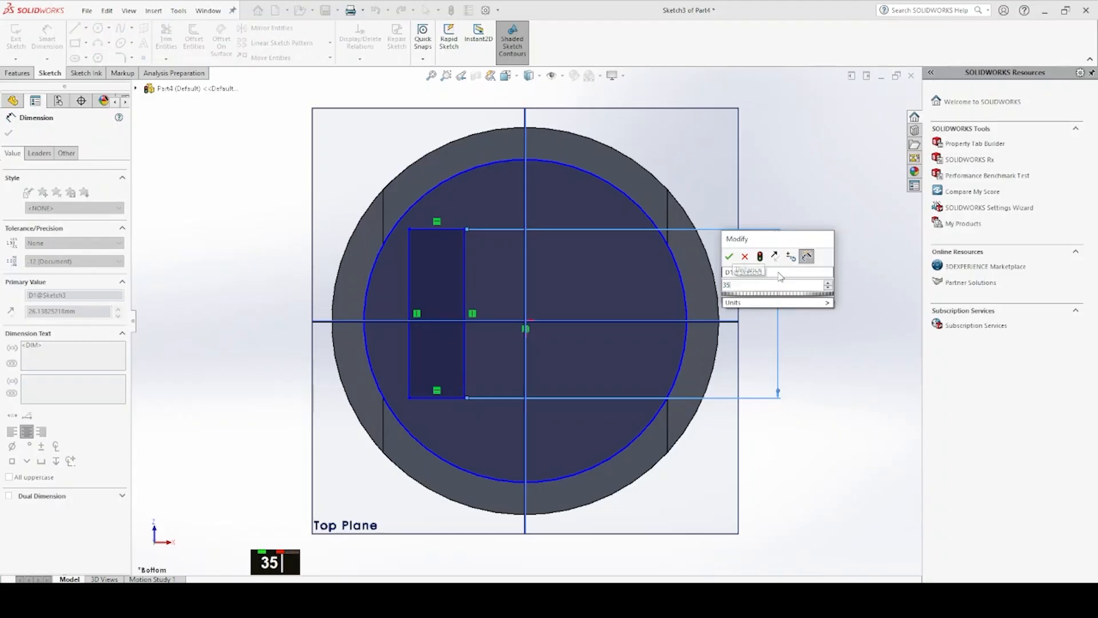
key(BackSpace)
key(BackSpace)
text(25)
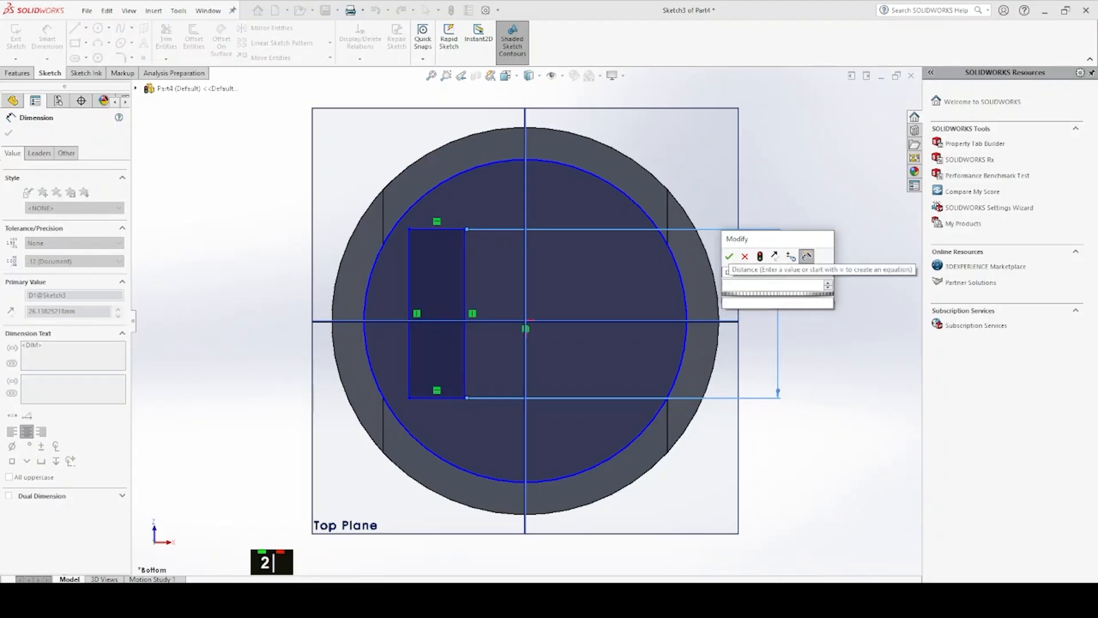
key(Return)
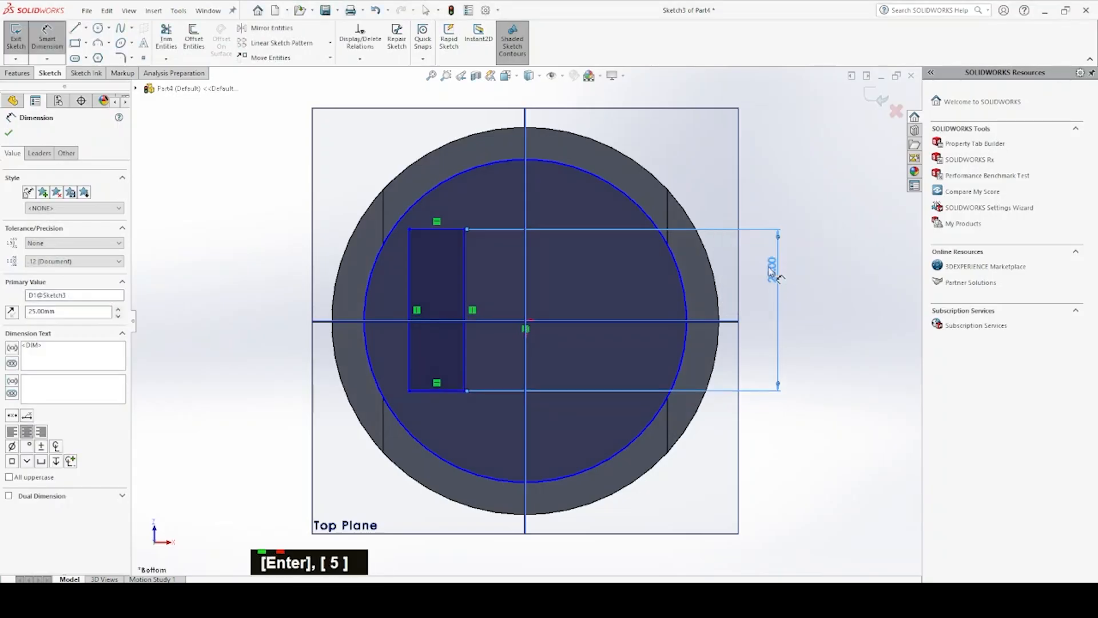
Dimension the upright rectangle's width as 13 mm
click(409, 229)
click(255, 165)
text(13)
key(Return)
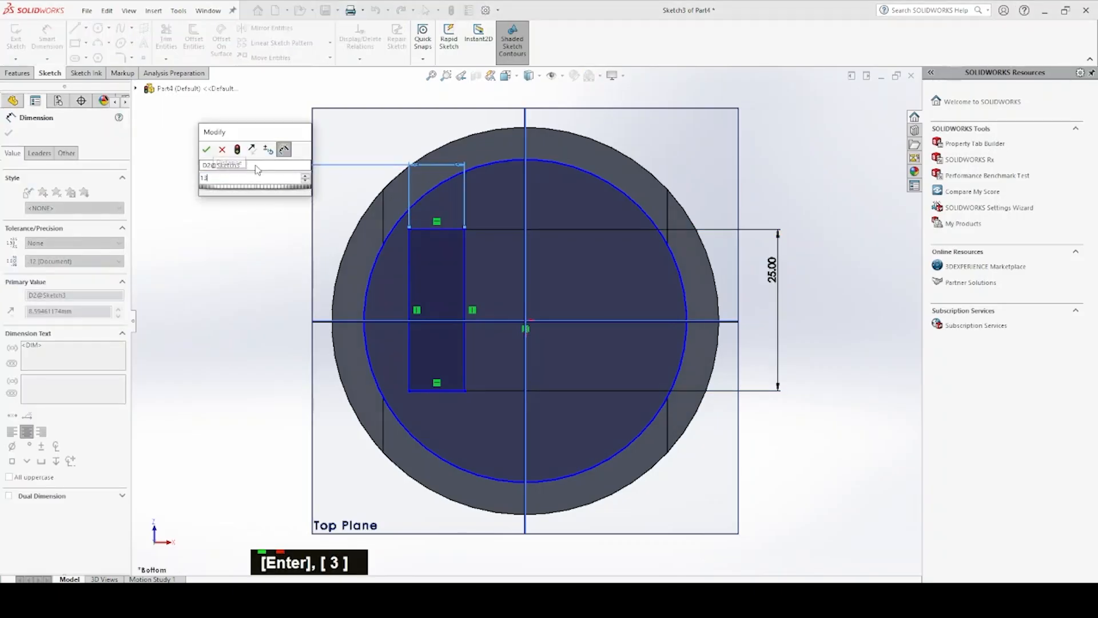
key(Escape)
Make the midpoint of the rectangle's right side horizontal with the origin, and shift the rectangle slightly toward the centre
click(465, 302)
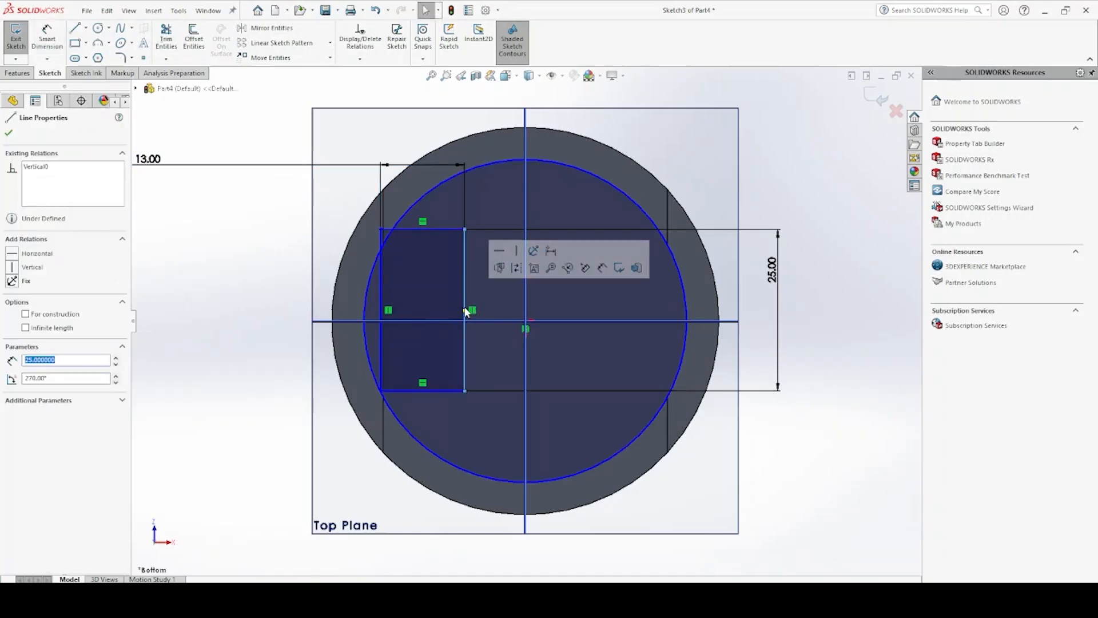
click(465, 310)
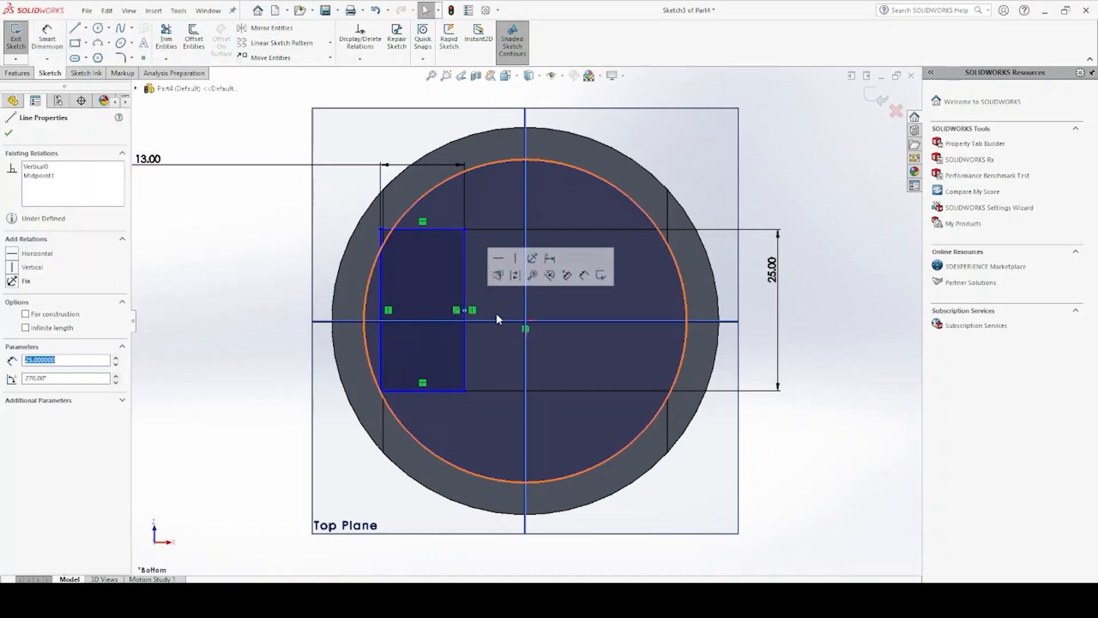
ctrl+click(525, 324)
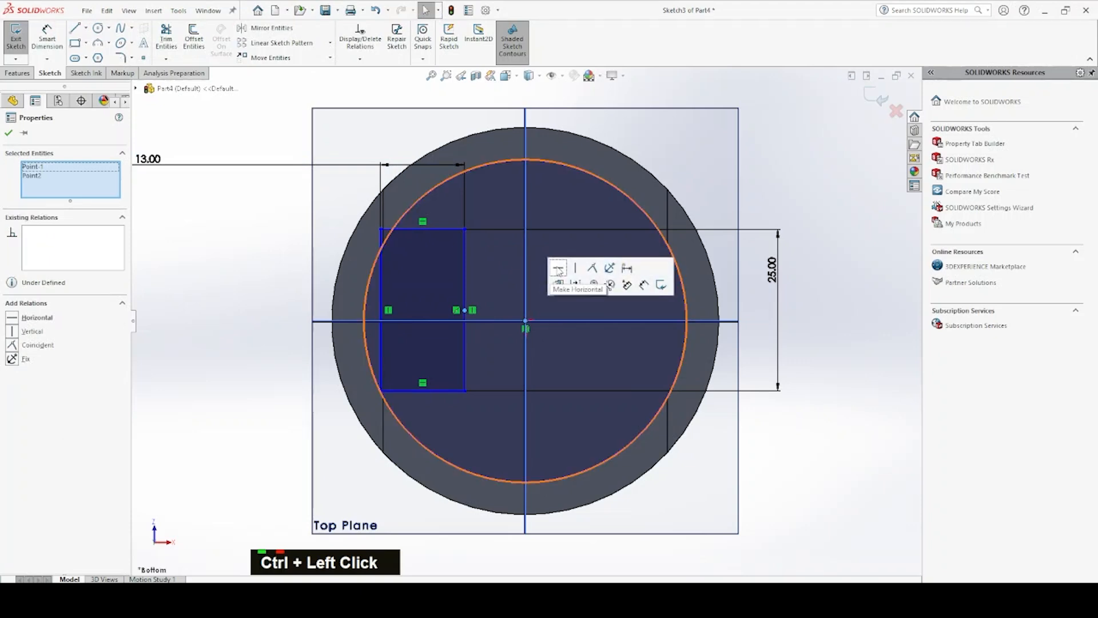
click(559, 268)
drag(464, 294, 483, 304)
key(Escape)
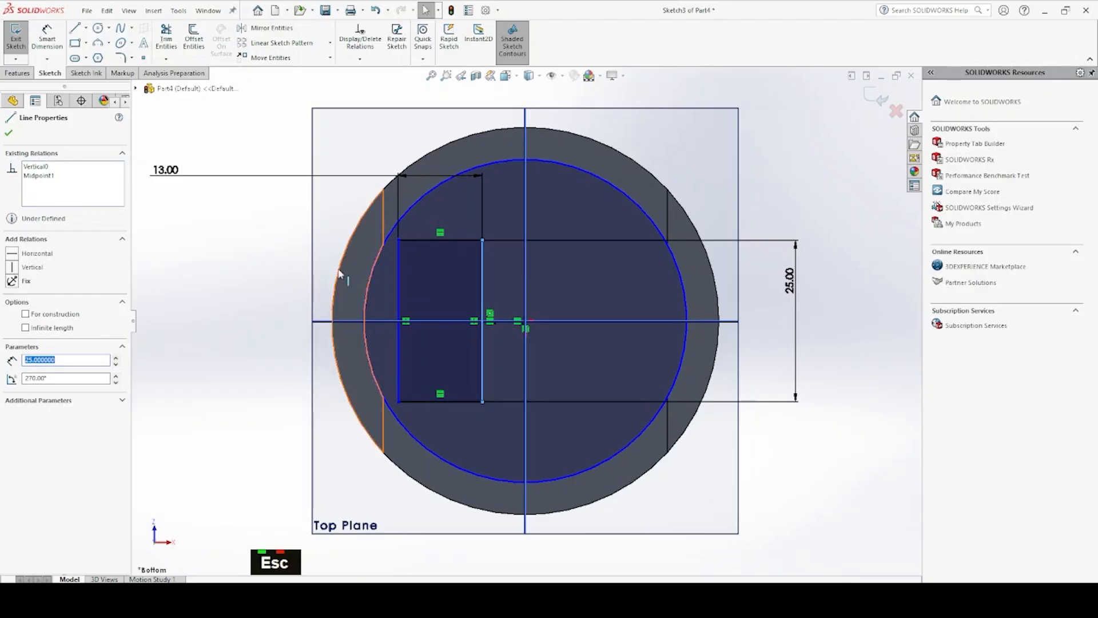
Dimension the rectangle's upper right corner at 5 mm horizontally from the origin
click(60, 36)
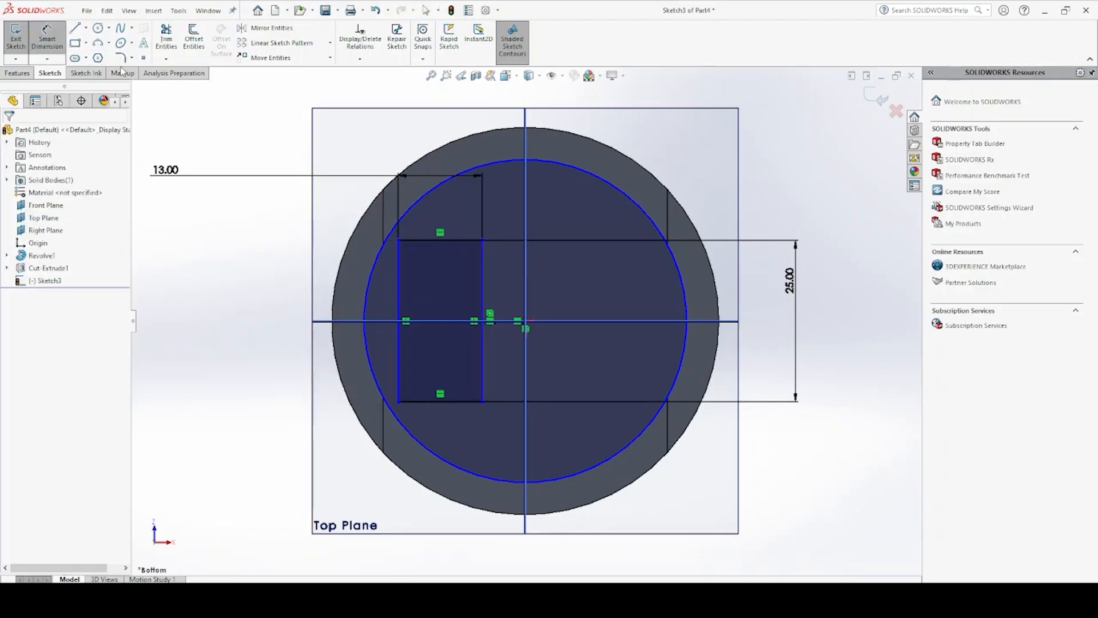
click(483, 240)
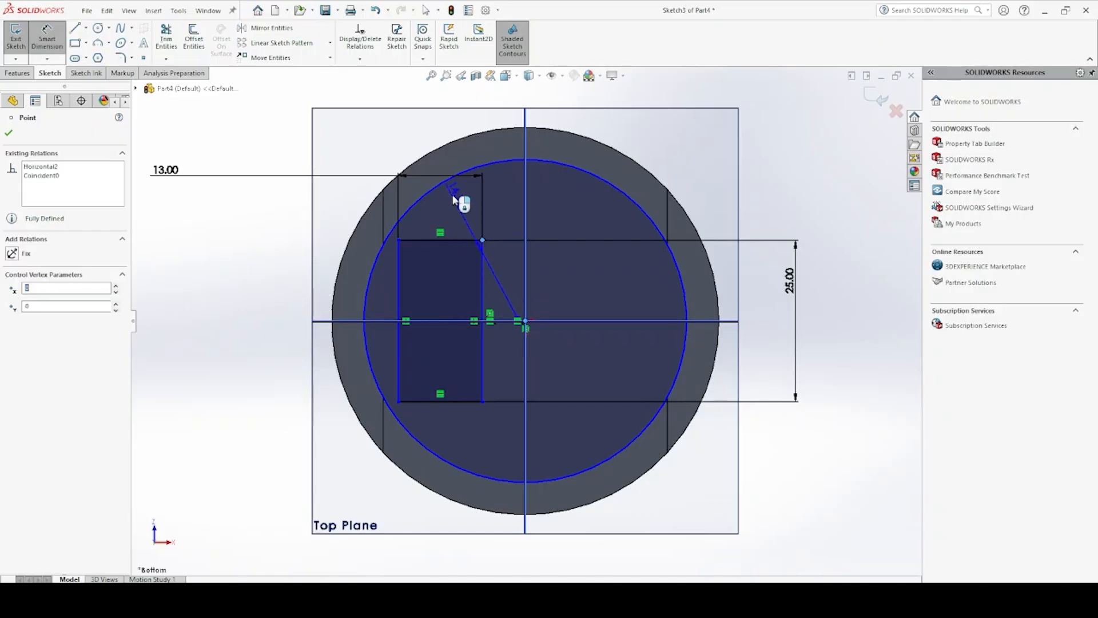
click(503, 112)
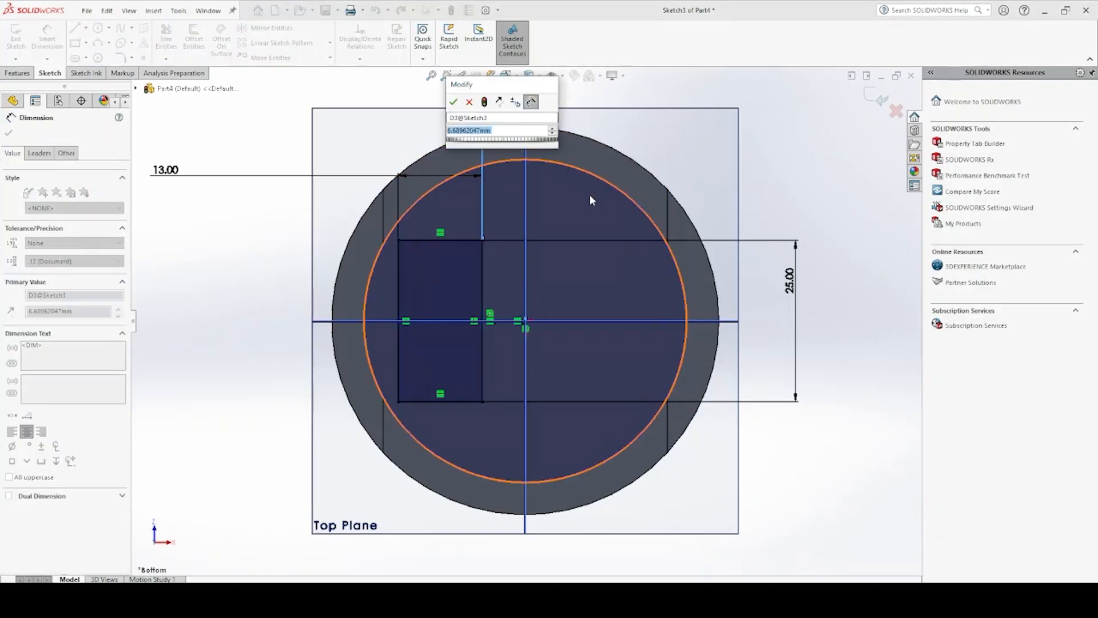
text(5)
key(Return)
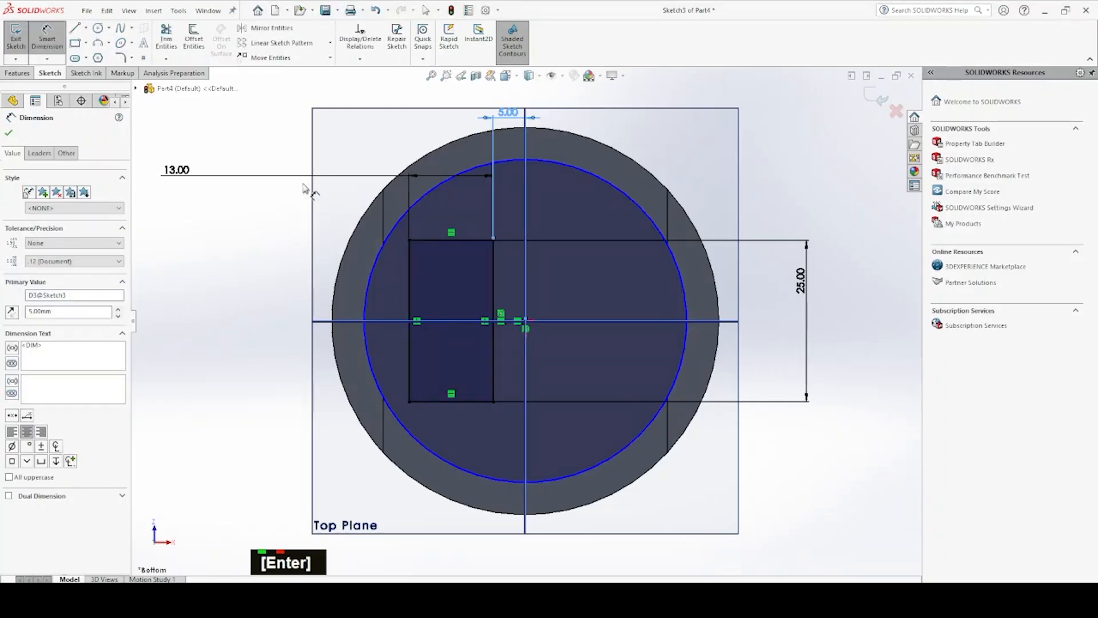
Set the rectangle's width to 8 mm and its horizontal distance from the origin to 8 mm
double_click(202, 176)
double_click(189, 174)
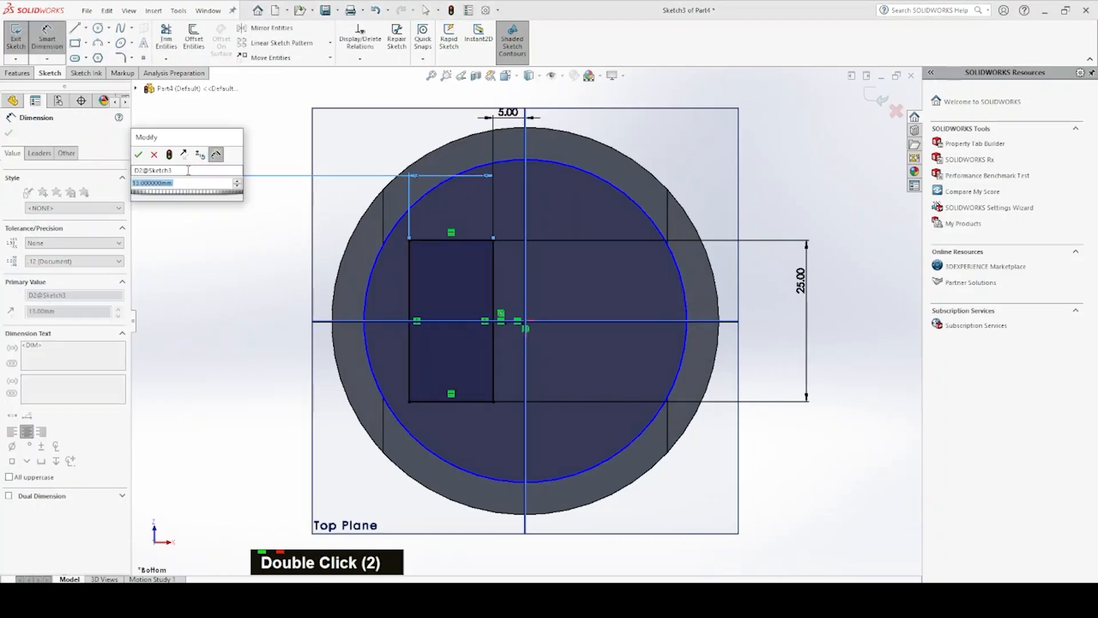
text(8)
key(Return)
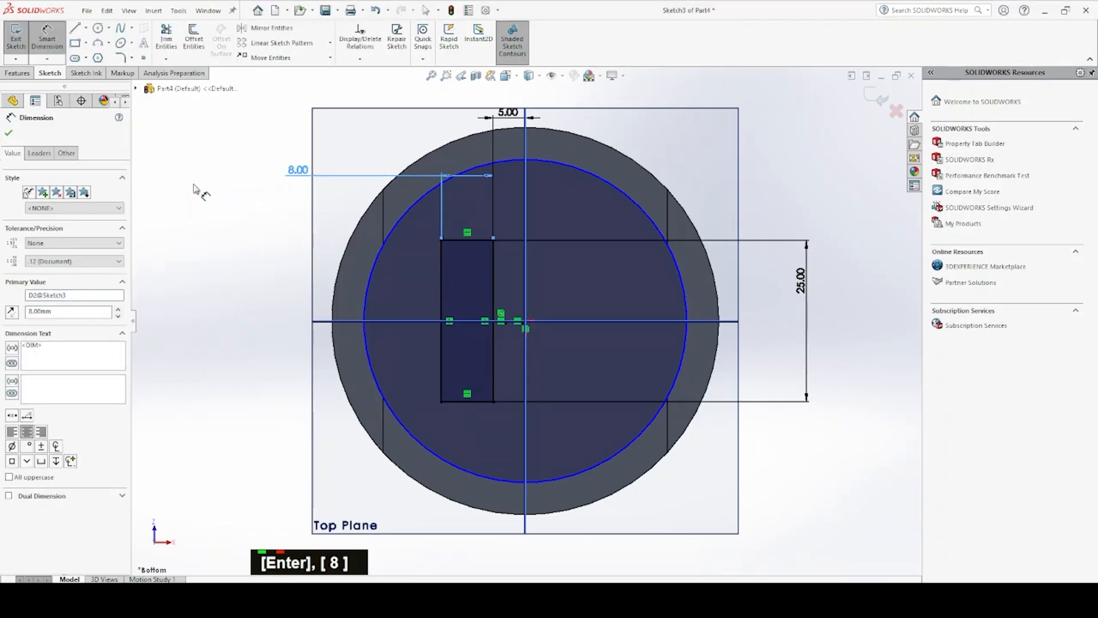
double_click(508, 112)
text(8)
key(Return)
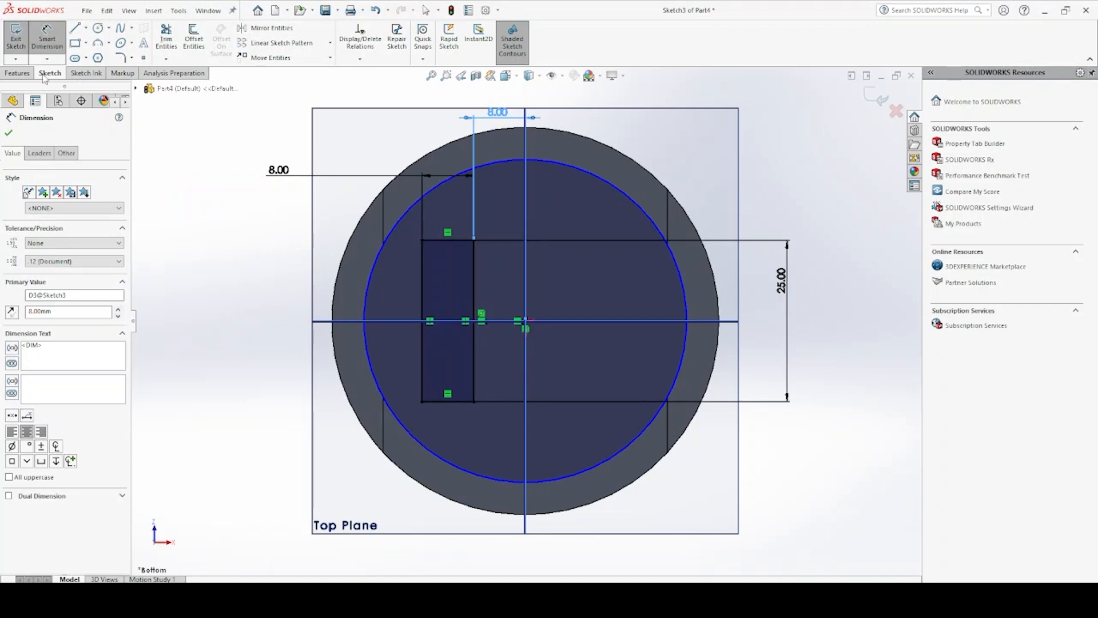
Mirror the four rectangle lines about the Right Plane, keeping the original
click(271, 28)
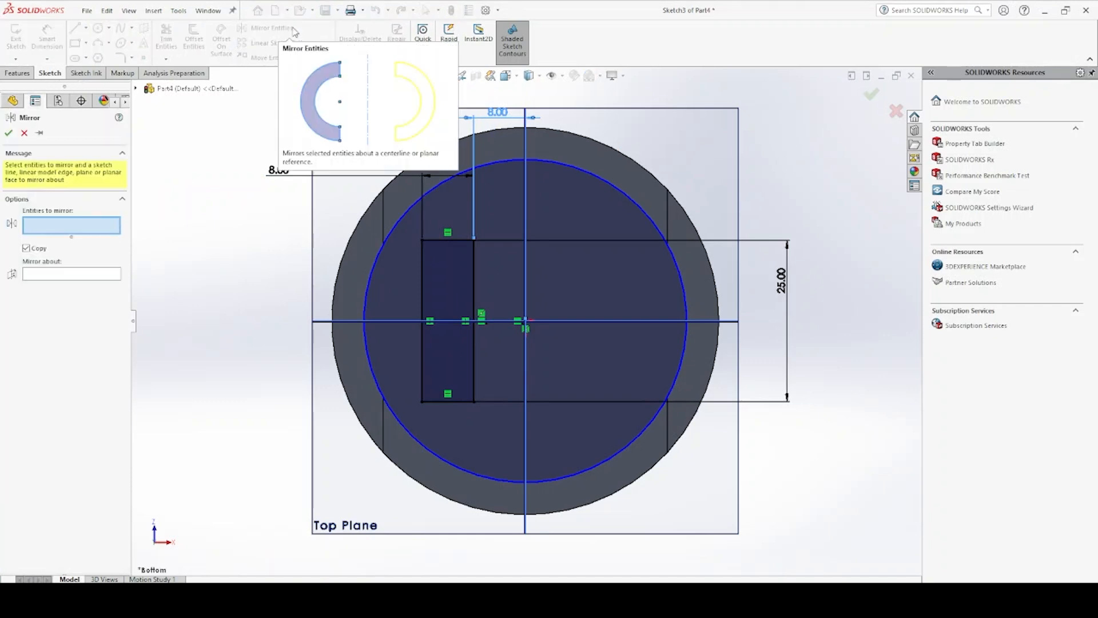
click(456, 262)
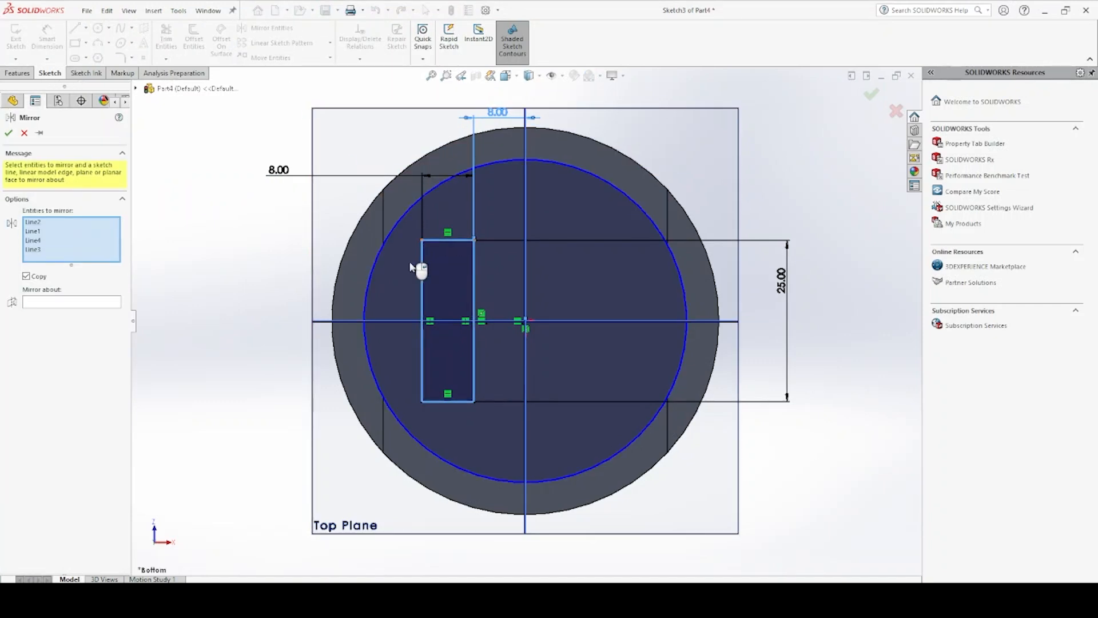
click(67, 306)
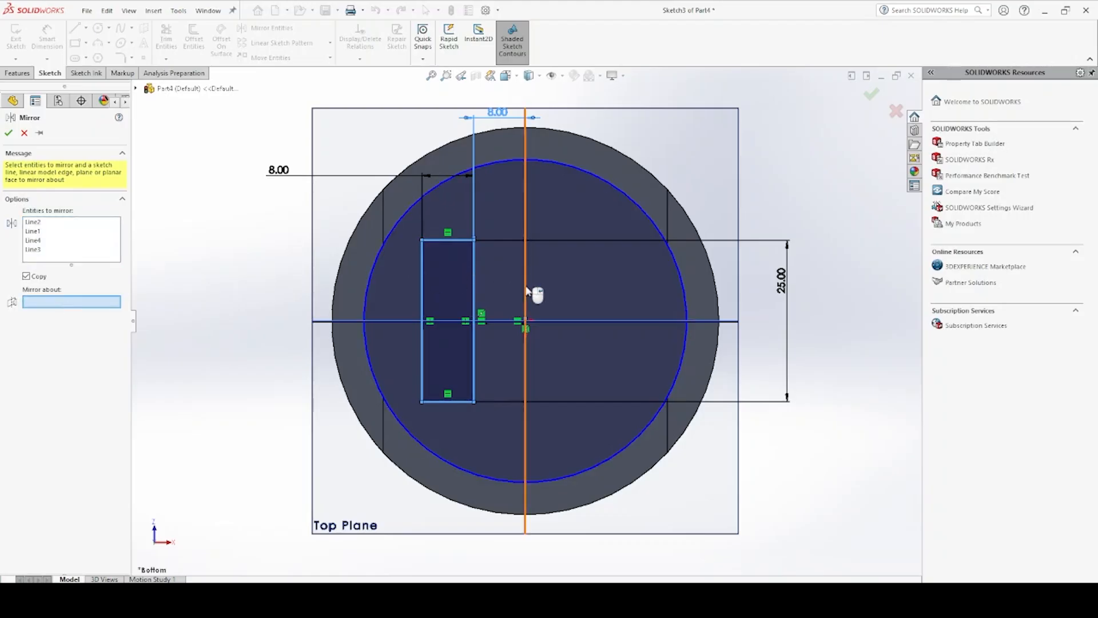
click(526, 293)
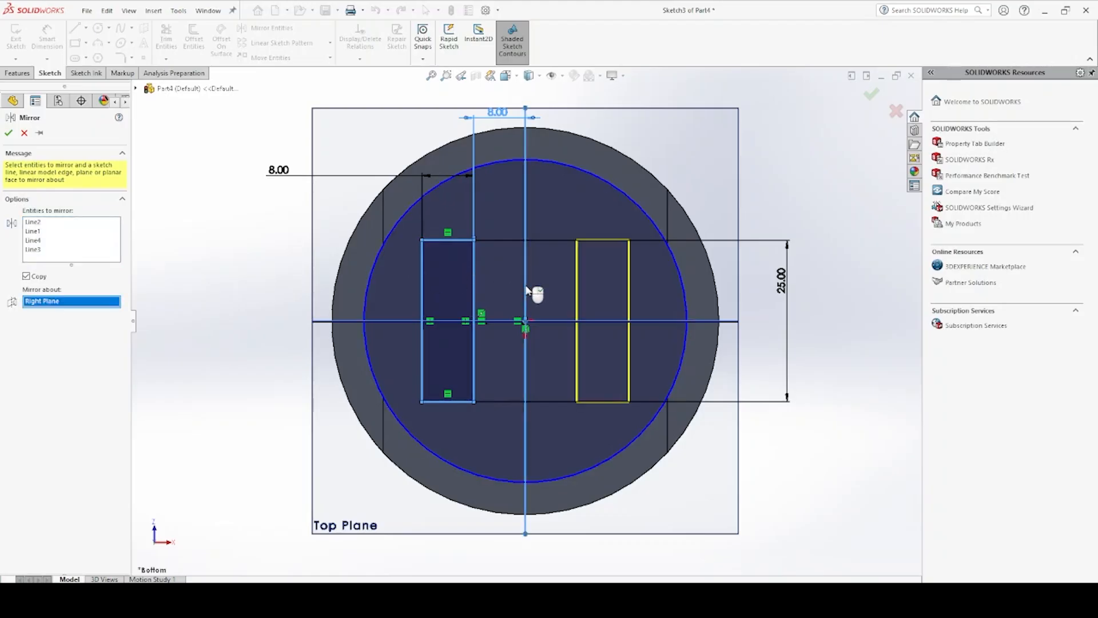
click(871, 95)
Start a boss extrusion of the sketch from Surface/Face/Plane, using the inner face beneath the piston crown as the starting face
click(17, 73)
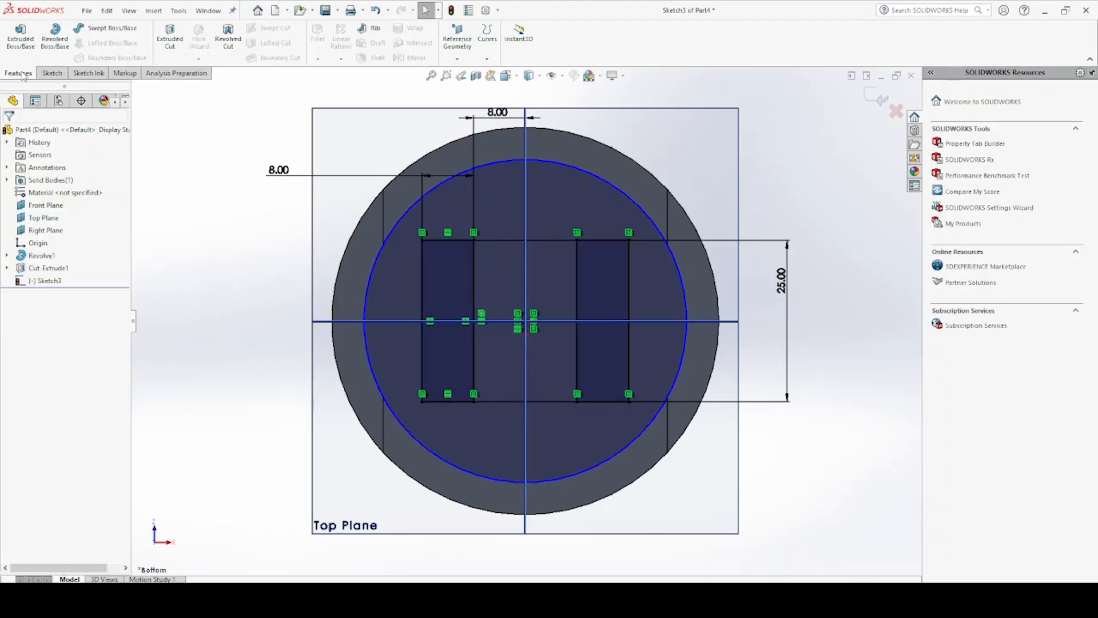
click(33, 51)
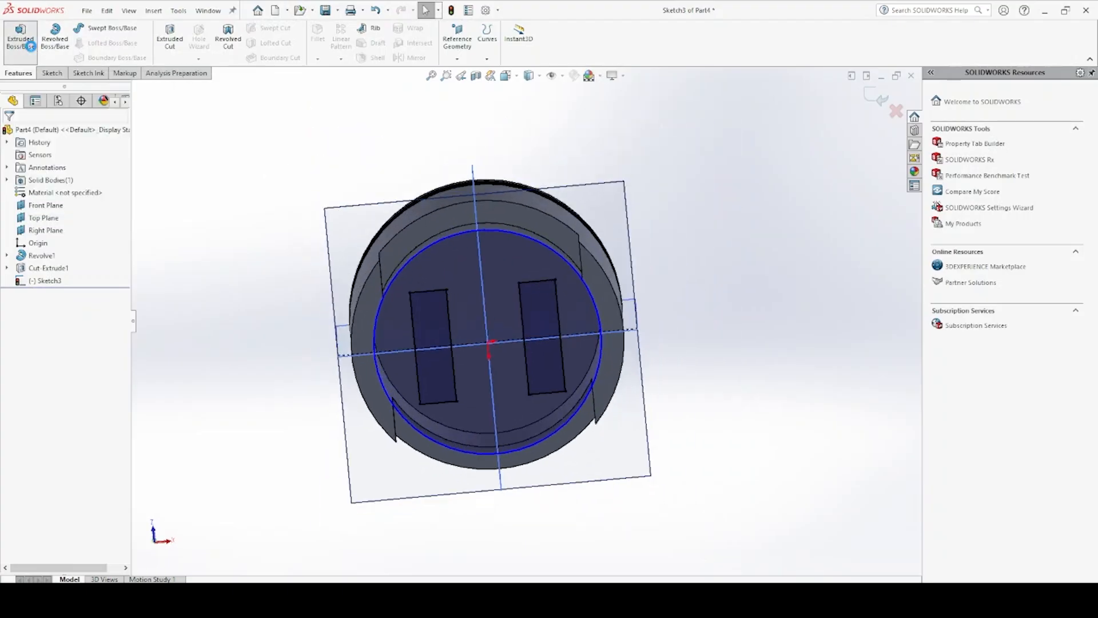
click(77, 167)
click(81, 181)
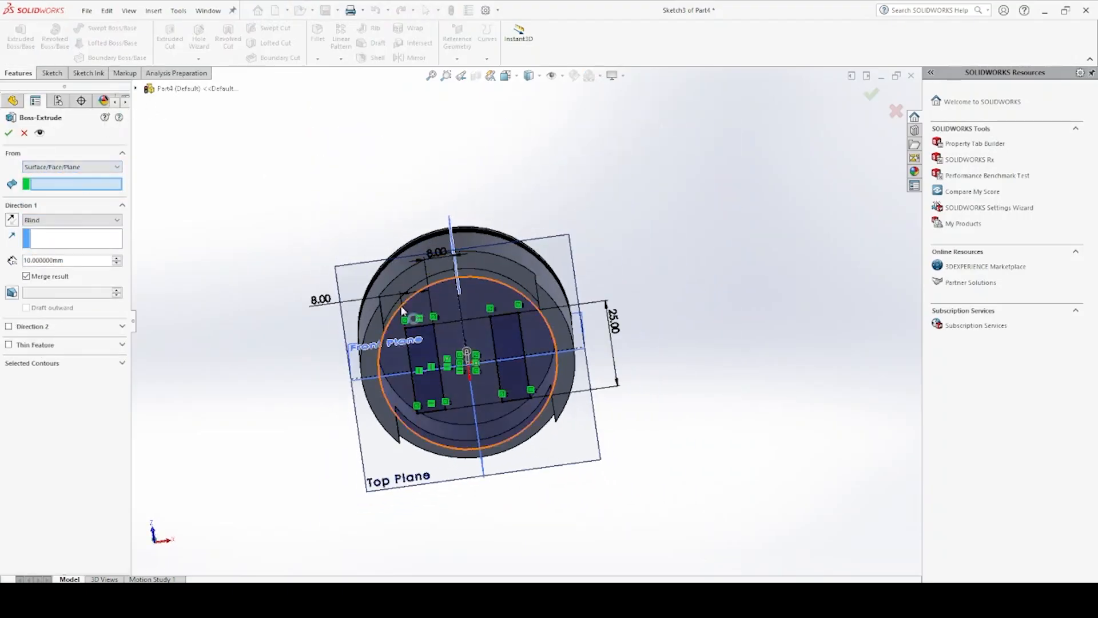
middle_drag(312, 231, 444, 283)
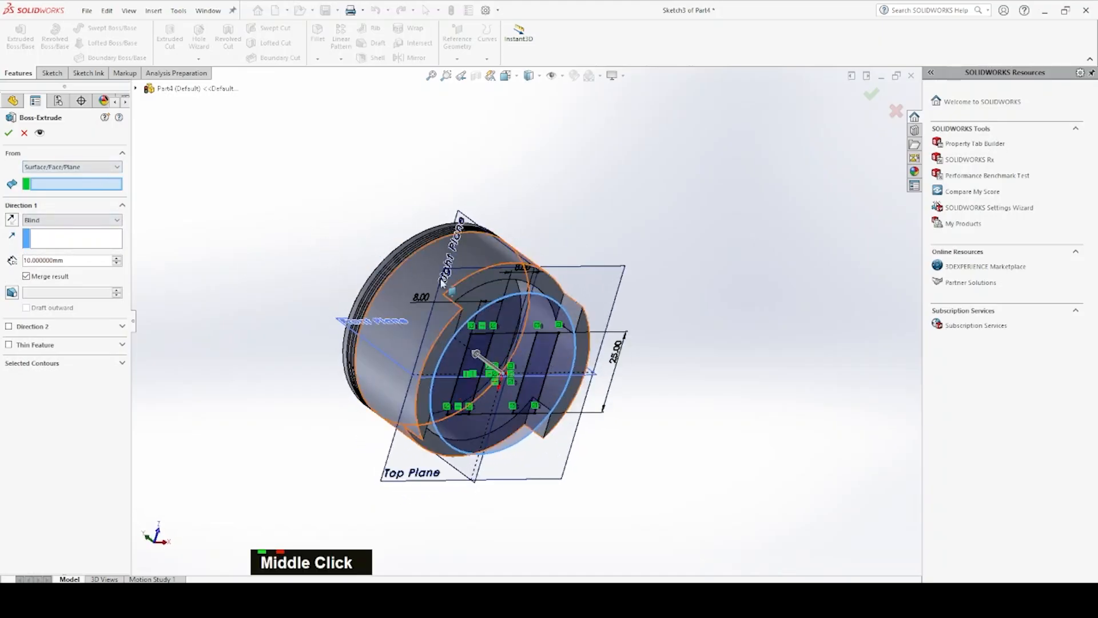
click(477, 291)
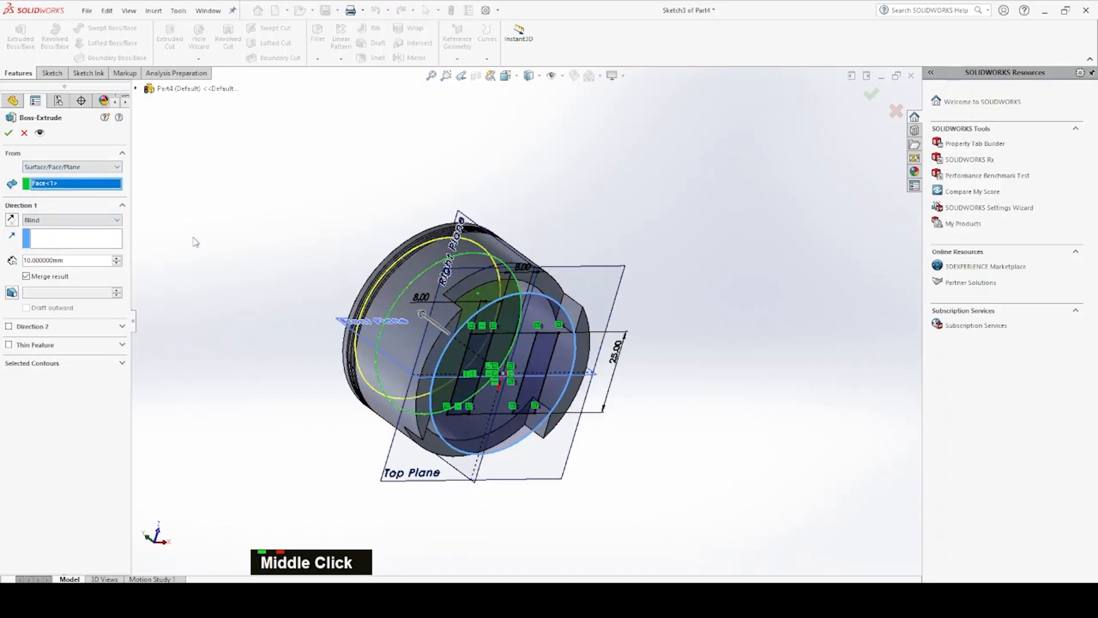
Reverse the extrusion direction toward the skirt opening and complete the boss with a blind depth of 17 mm
click(14, 220)
middle_drag(446, 292, 485, 393)
drag(481, 381, 480, 384)
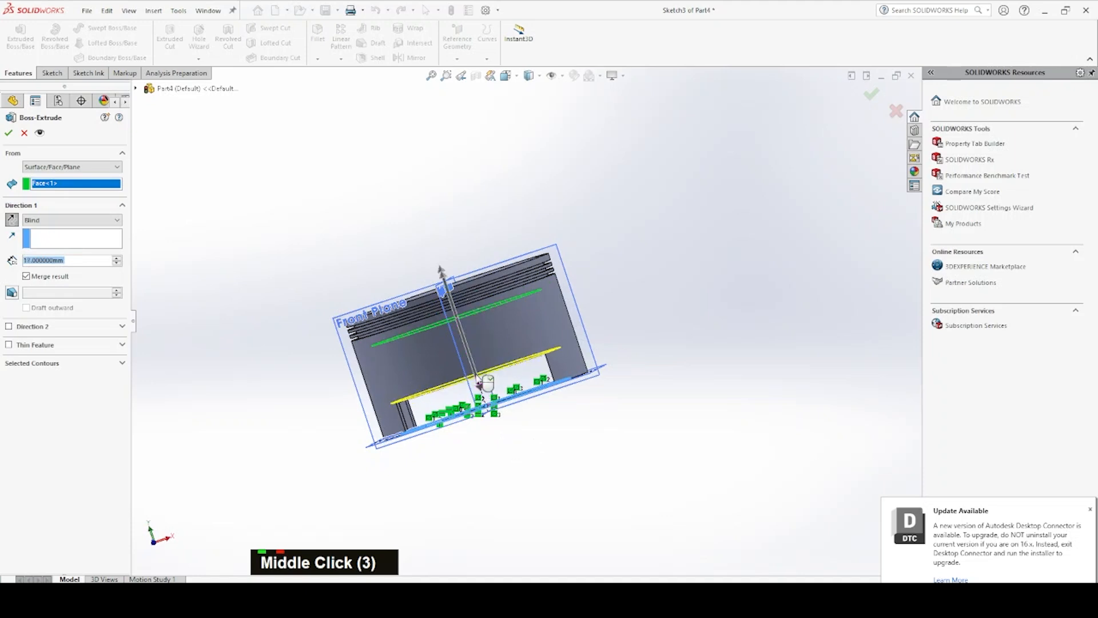
click(9, 133)
Edit the boss extrusion, replacing its circular contour with the two rectangular regions
middle_drag(483, 362, 480, 250)
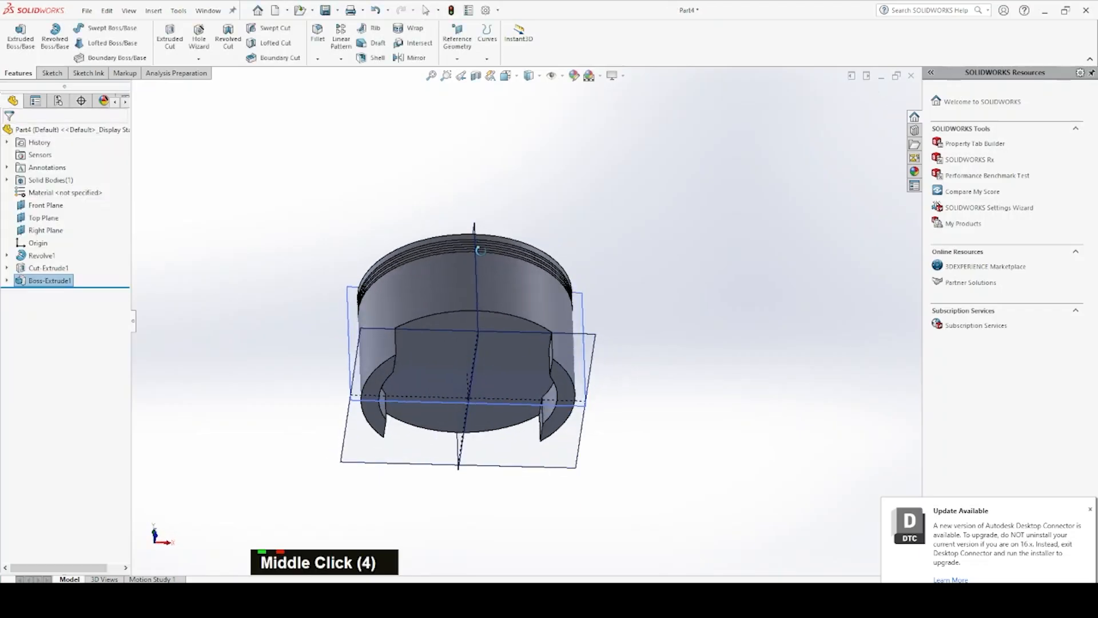
right_click(30, 282)
click(34, 244)
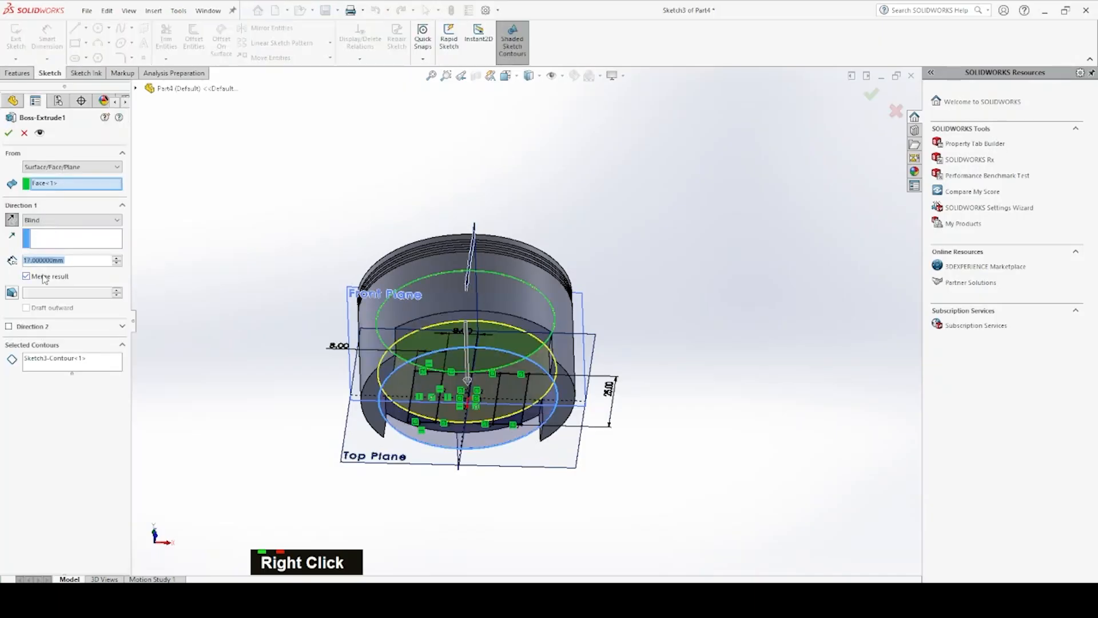
click(76, 364)
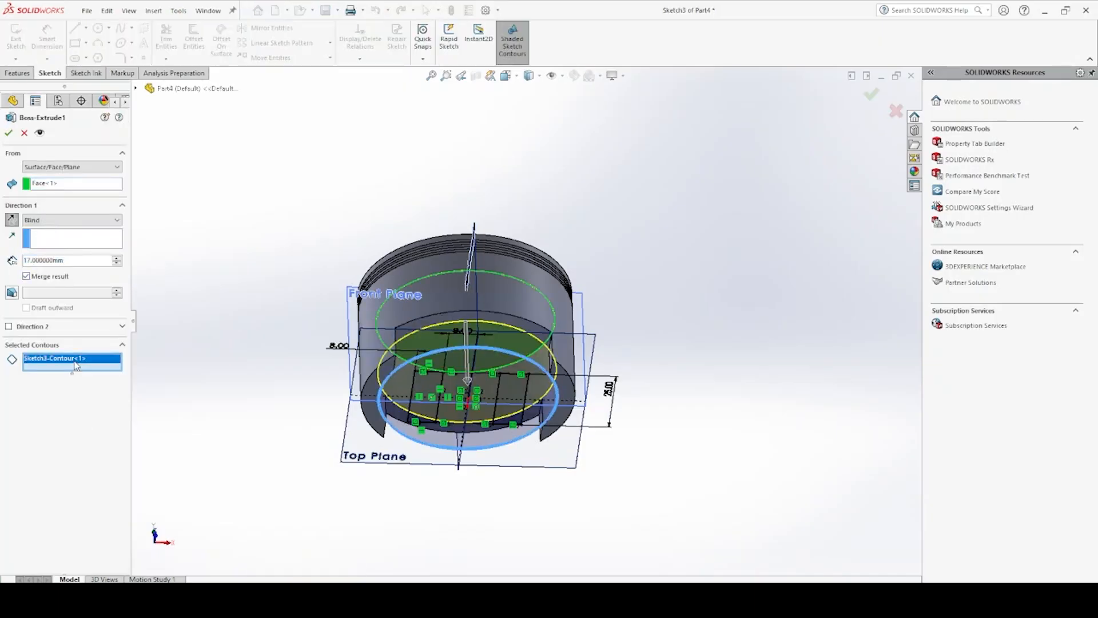
key(Delete)
middle_drag(409, 349, 425, 333)
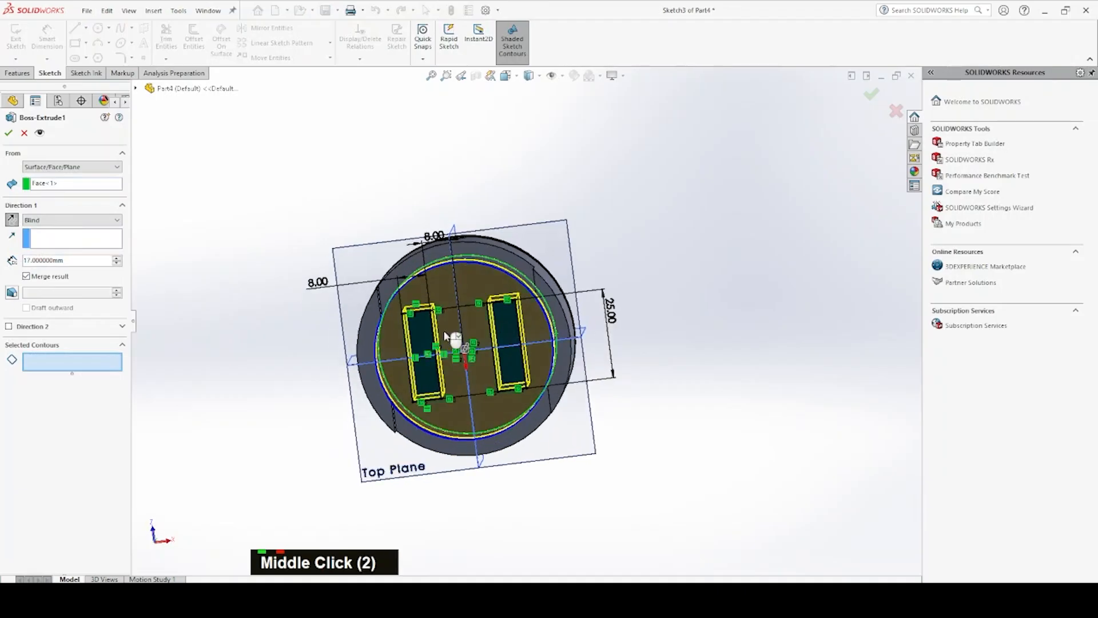
click(426, 333)
click(508, 332)
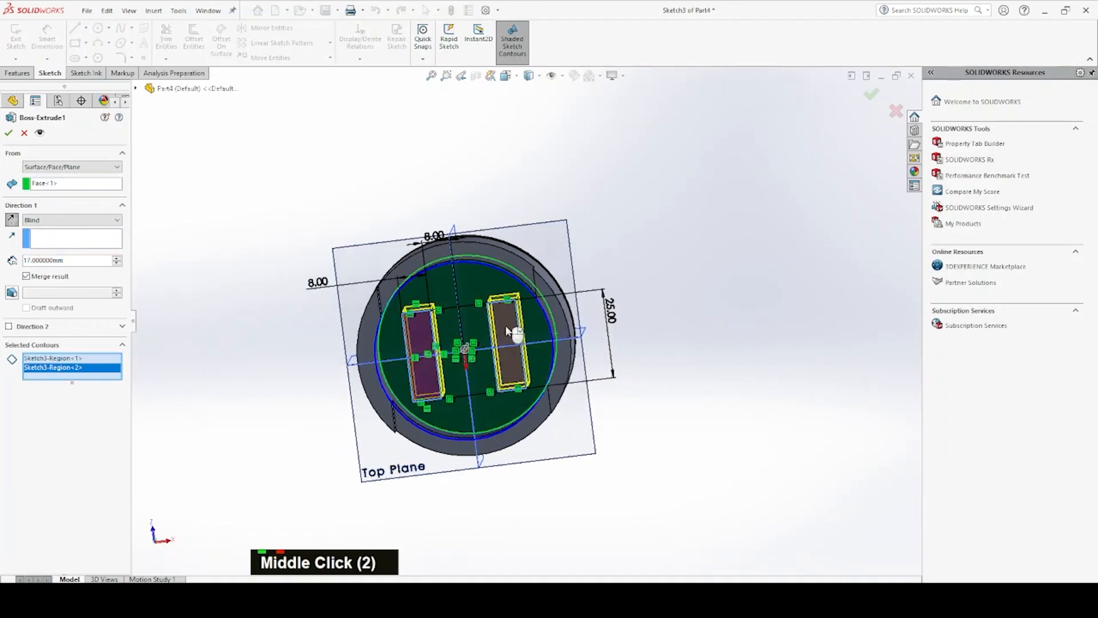
click(8, 132)
Start a sketch on the Right Plane and draw a circle about 9.5 mm in diameter centred on the vertical axis
middle_drag(431, 245, 446, 362)
click(446, 360)
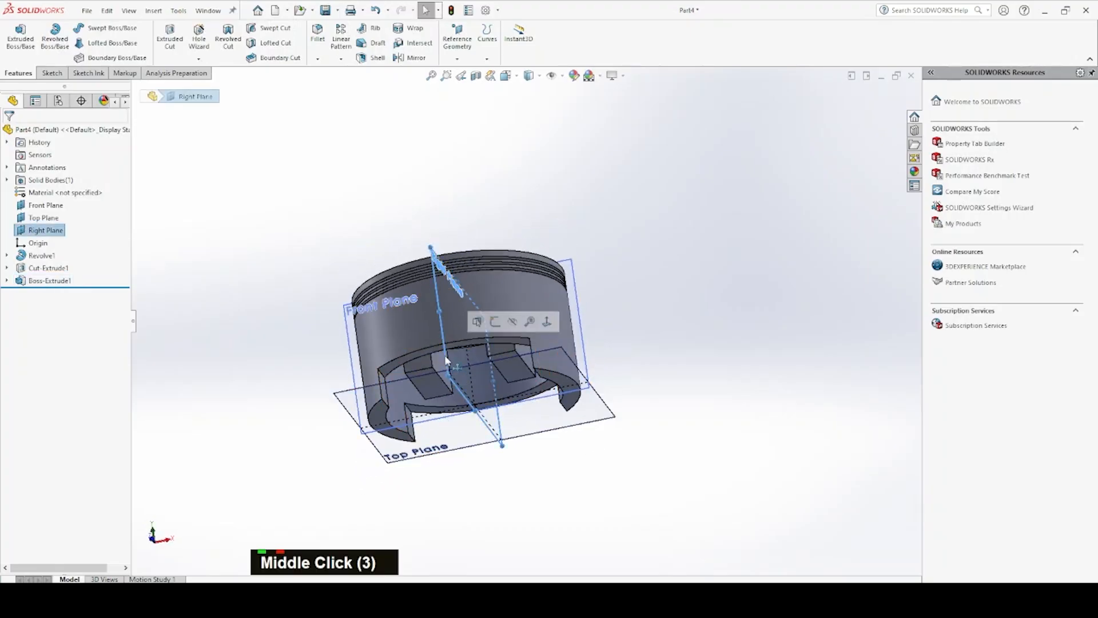
click(504, 325)
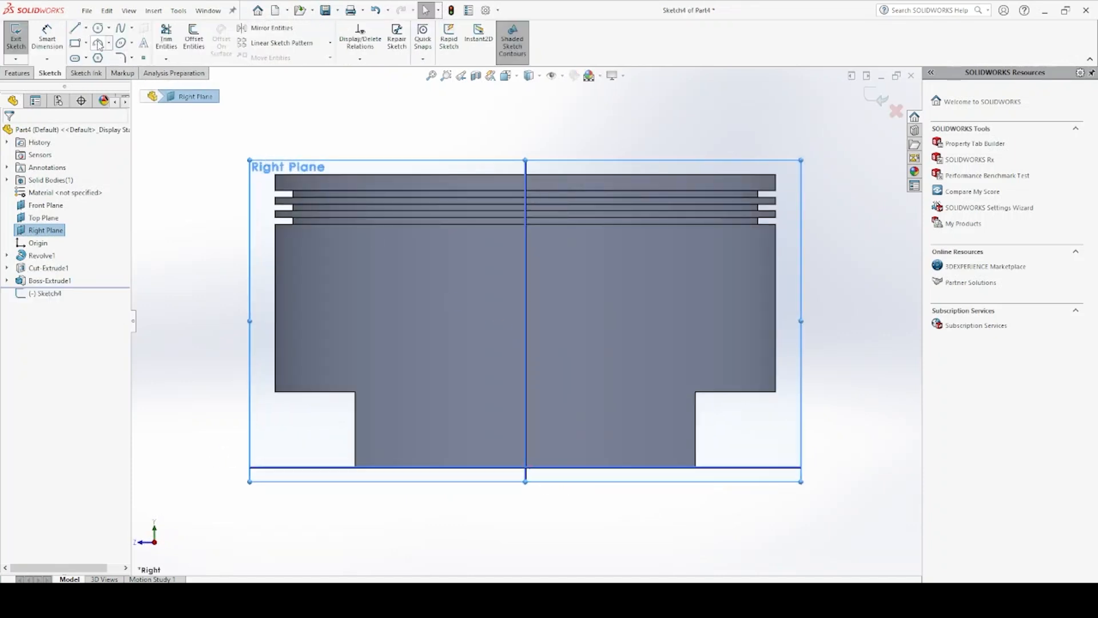
click(98, 28)
click(525, 301)
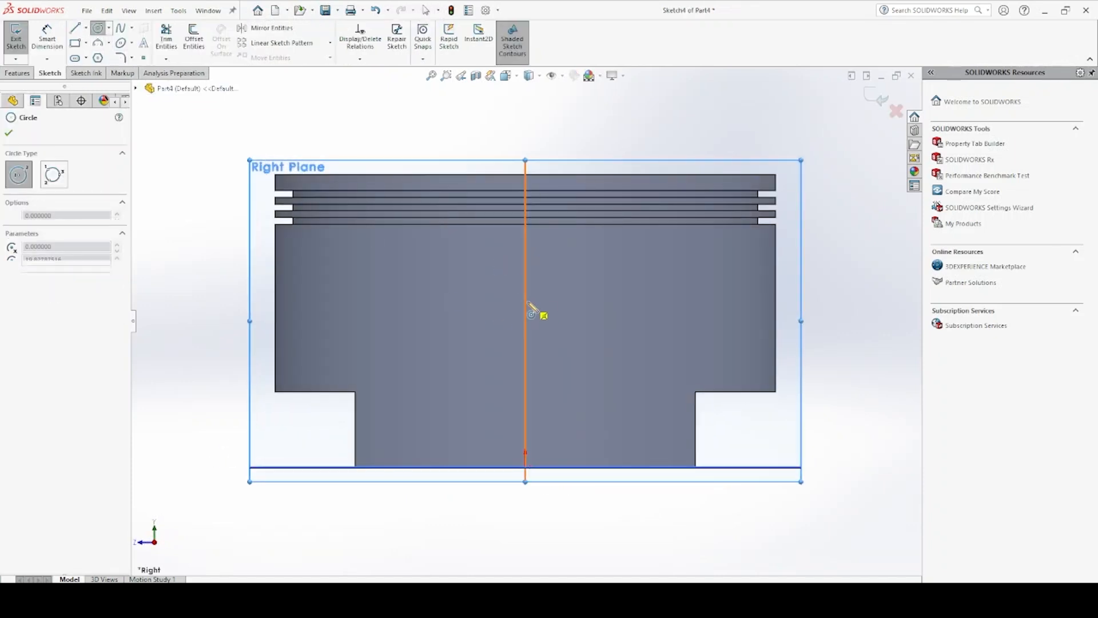
click(568, 298)
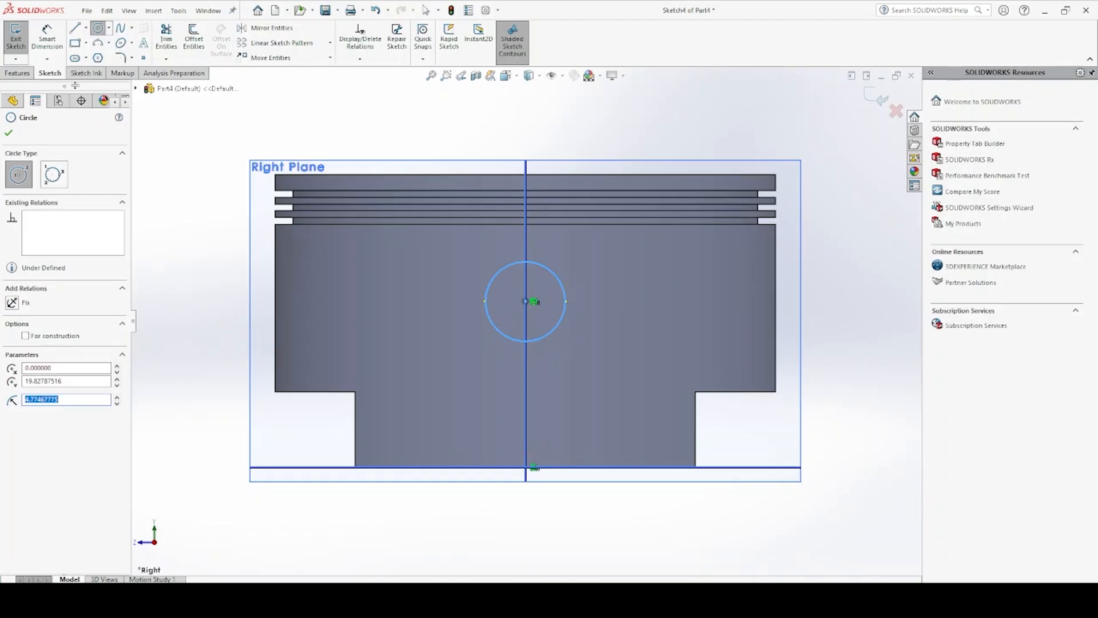
Dimension the circle's diameter as 10 mm
click(48, 43)
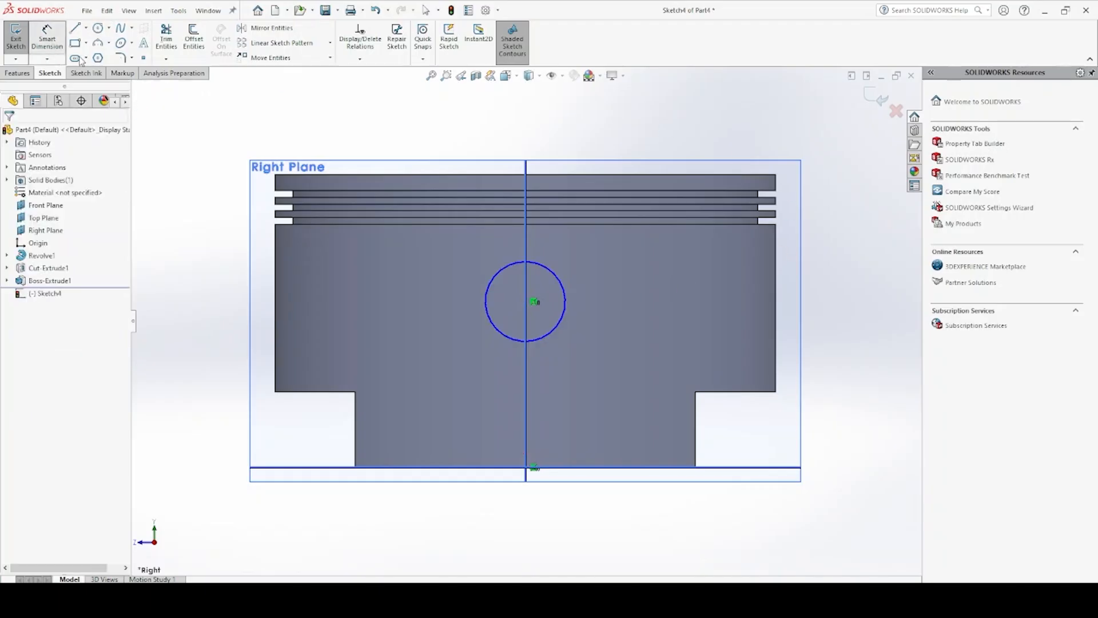
click(566, 286)
click(180, 268)
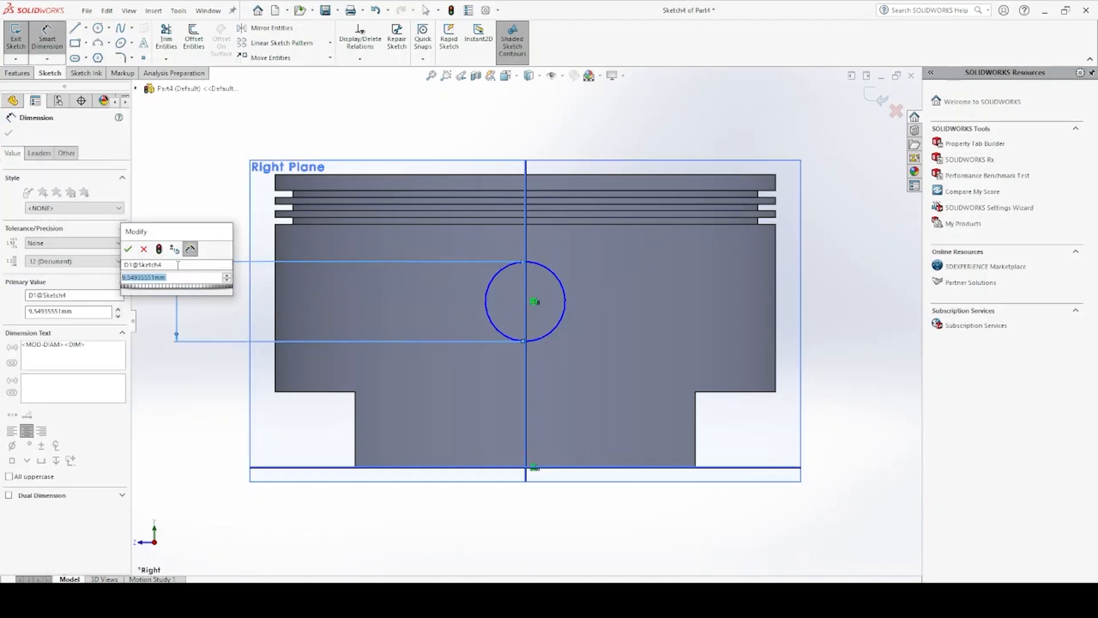
text(10)
click(128, 248)
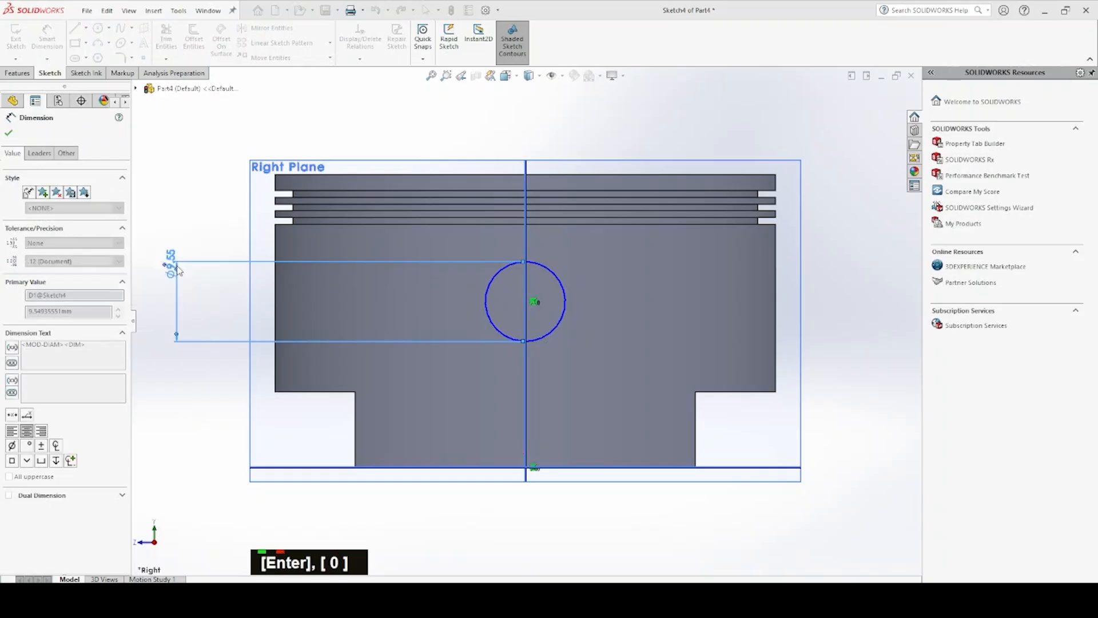
Dimension the vertical distance from the piston's top edge to the circle's centre as 16 mm
click(554, 273)
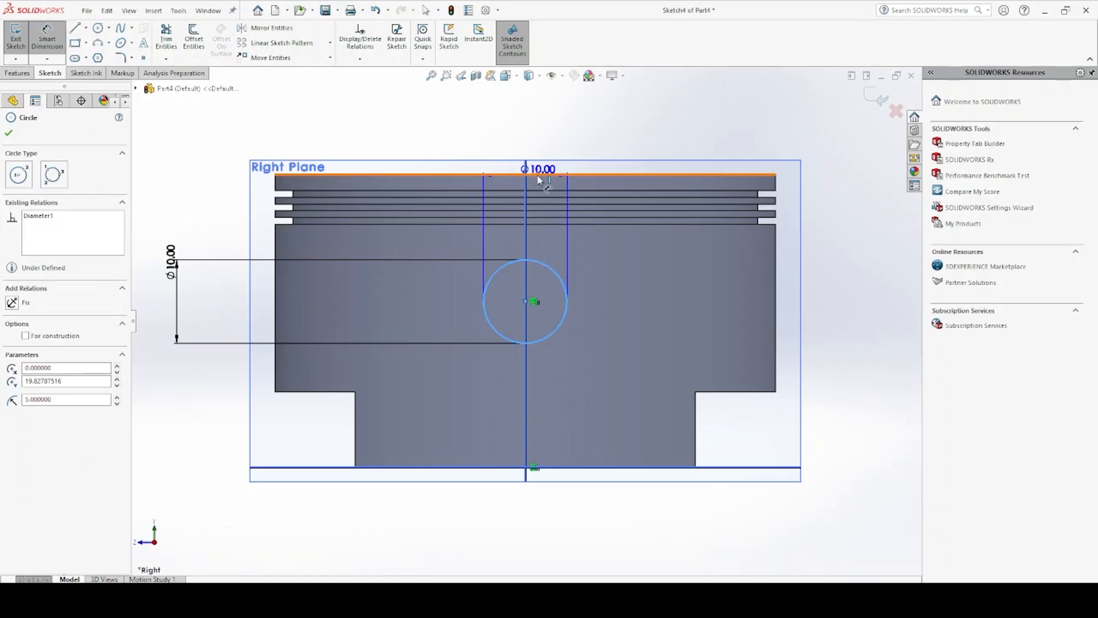
click(538, 177)
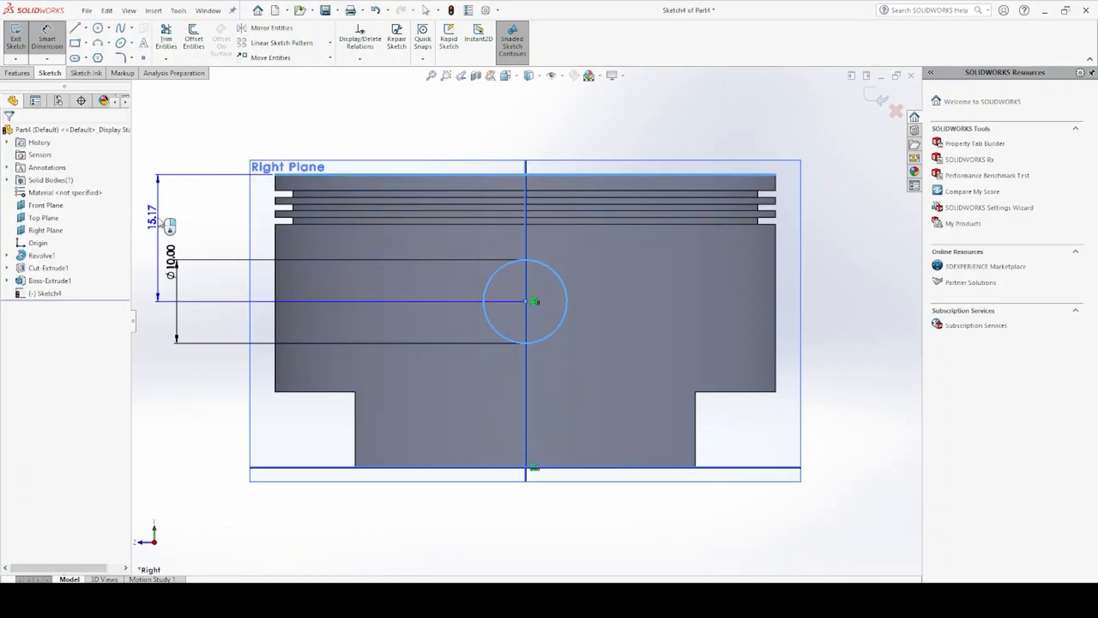
click(167, 225)
text(16)
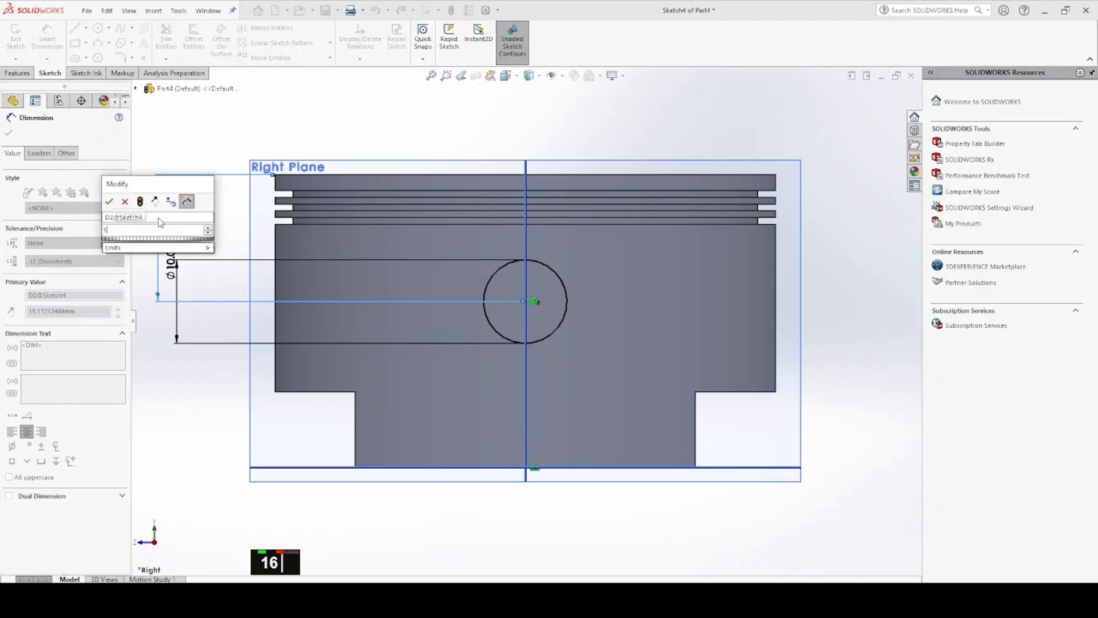
key(Return)
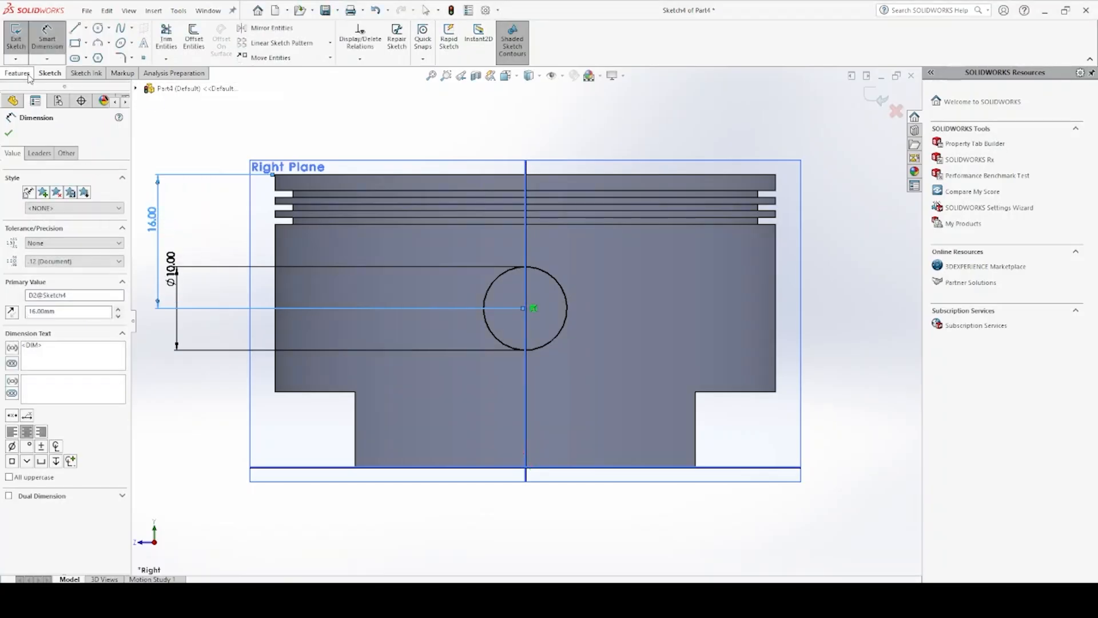
Cut the circle through the whole piston in both directions with an extruded cut set to Through All - Both
click(17, 73)
click(172, 35)
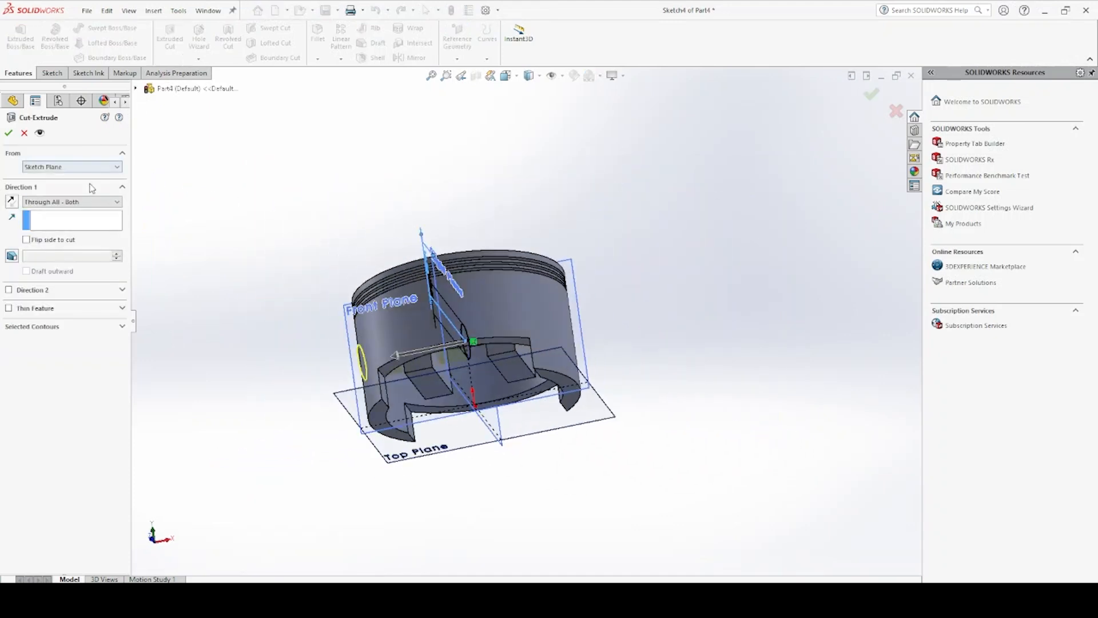
click(9, 133)
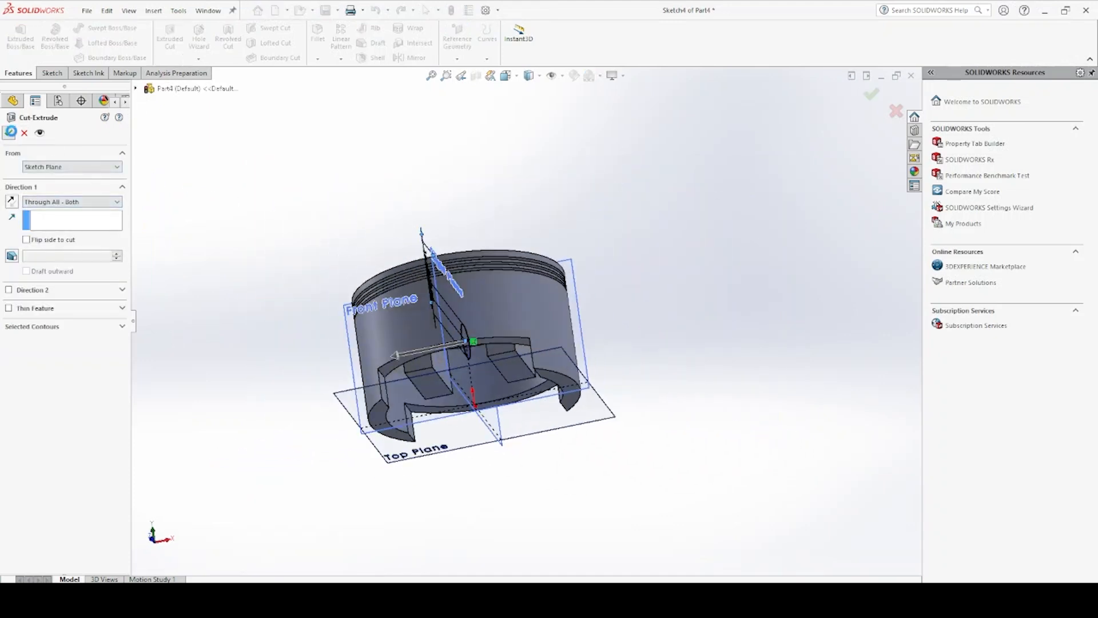
Edit the pin-hole cut and set its end condition to Through All - Both
right_click(47, 295)
click(53, 251)
click(57, 209)
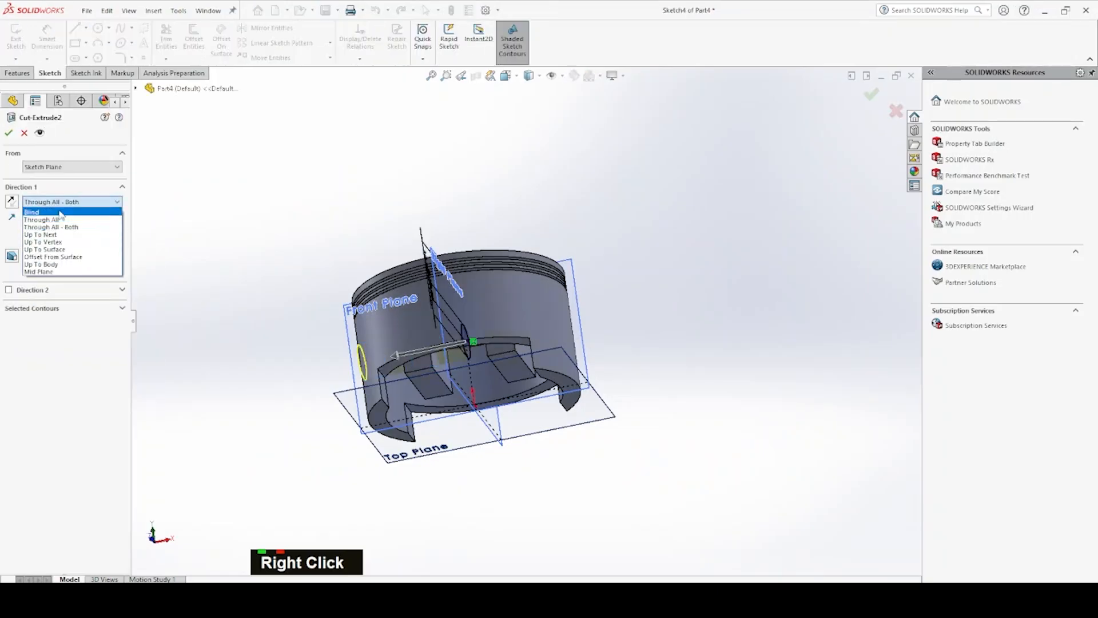
click(93, 229)
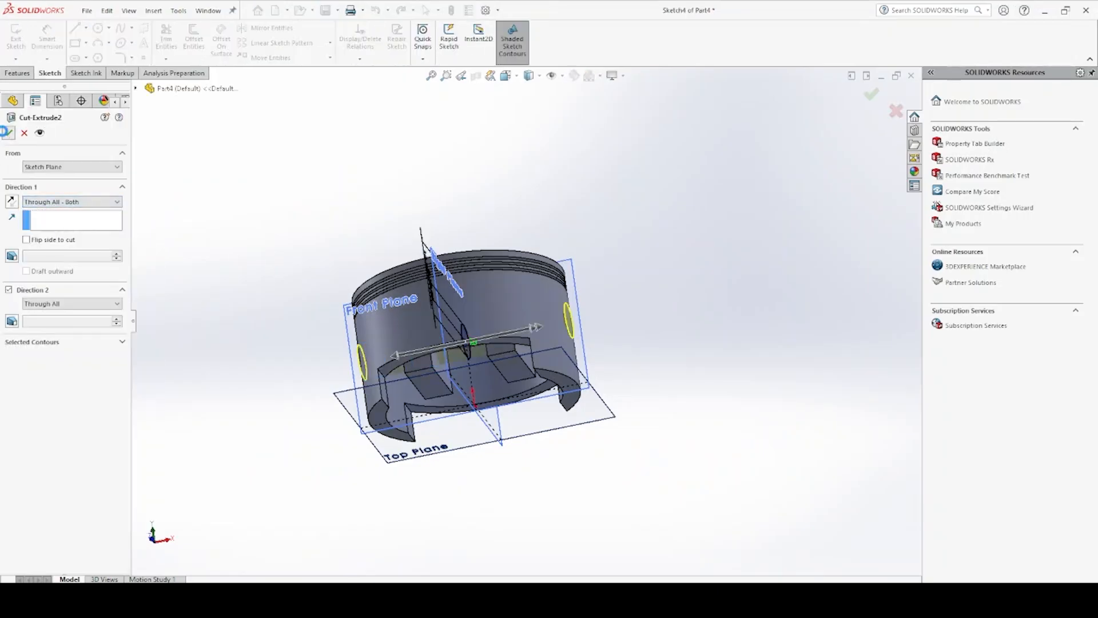
click(7, 132)
middle_drag(329, 257, 314, 230)
Edit the pin hole's sketch and set the distance from the piston's top edge to the circle's centre to 19 mm
click(7, 293)
click(53, 305)
click(51, 275)
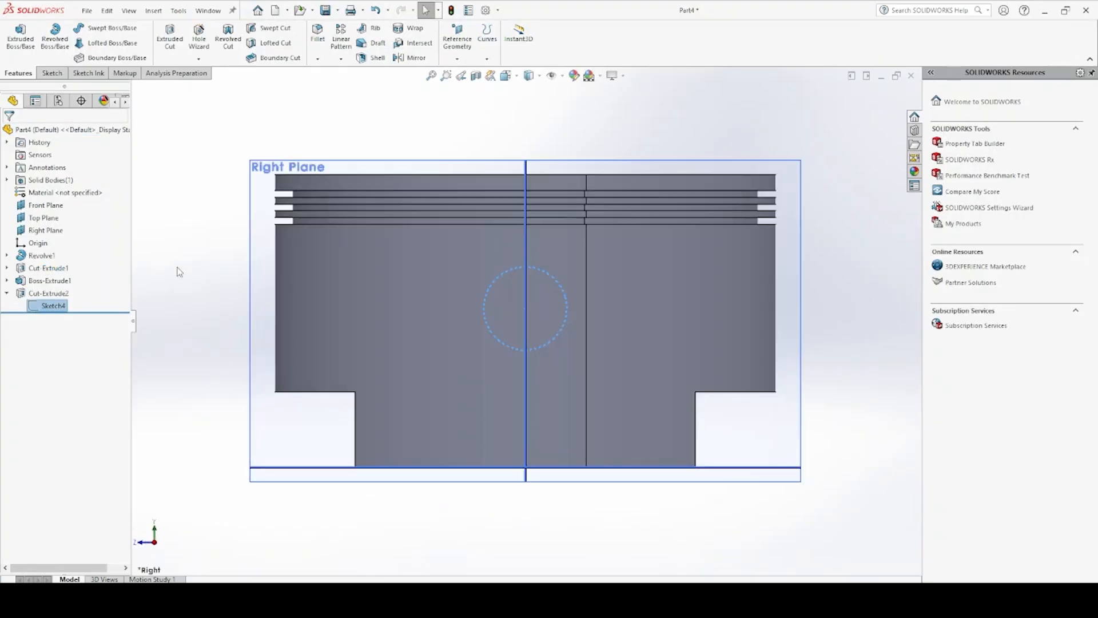
double_click(159, 223)
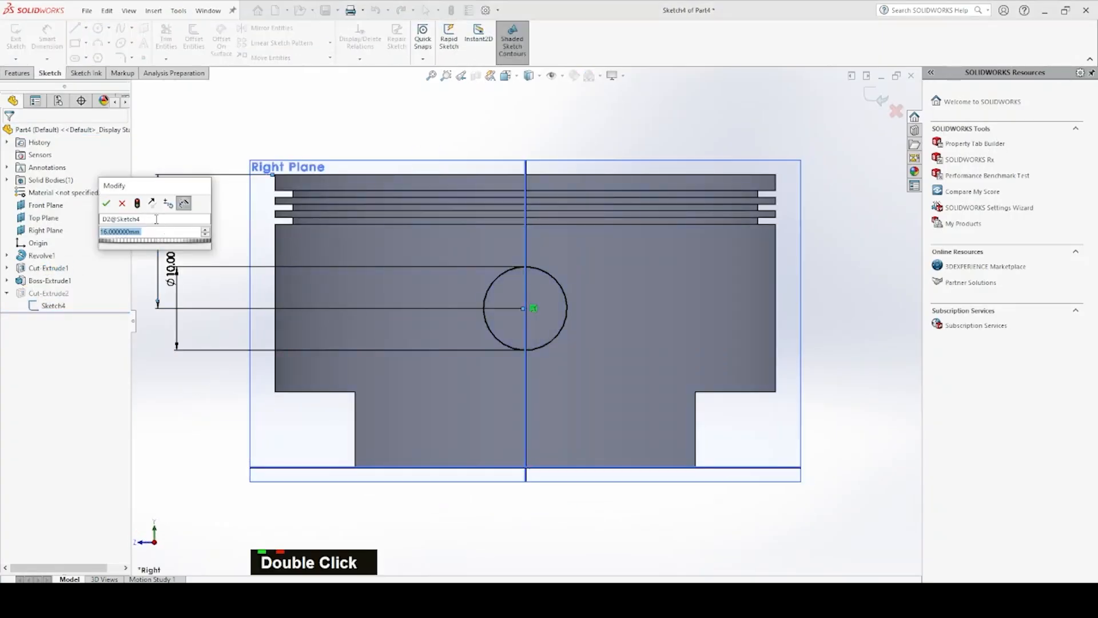
text(9)
key(Return)
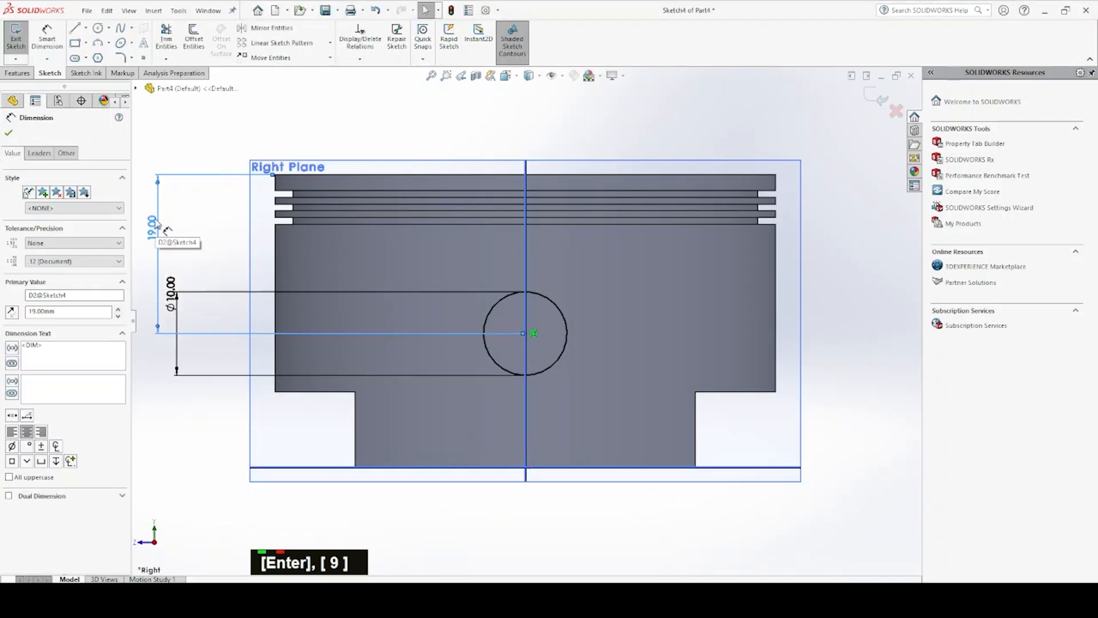
key(Escape)
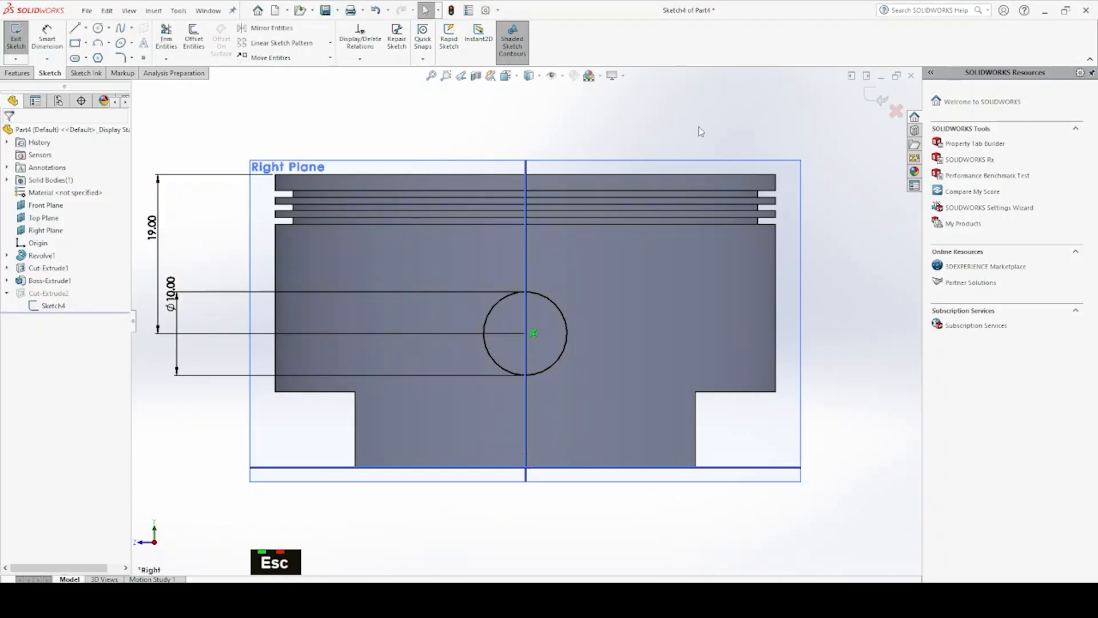
click(879, 101)
Start a fillet and select the four inside corner edges of the skirt cutouts
mouse_move(549, 361)
middle_down()
mouse_move(609, 253)
mouse_move(658, 306)
mouse_move(589, 307)
middle_up()
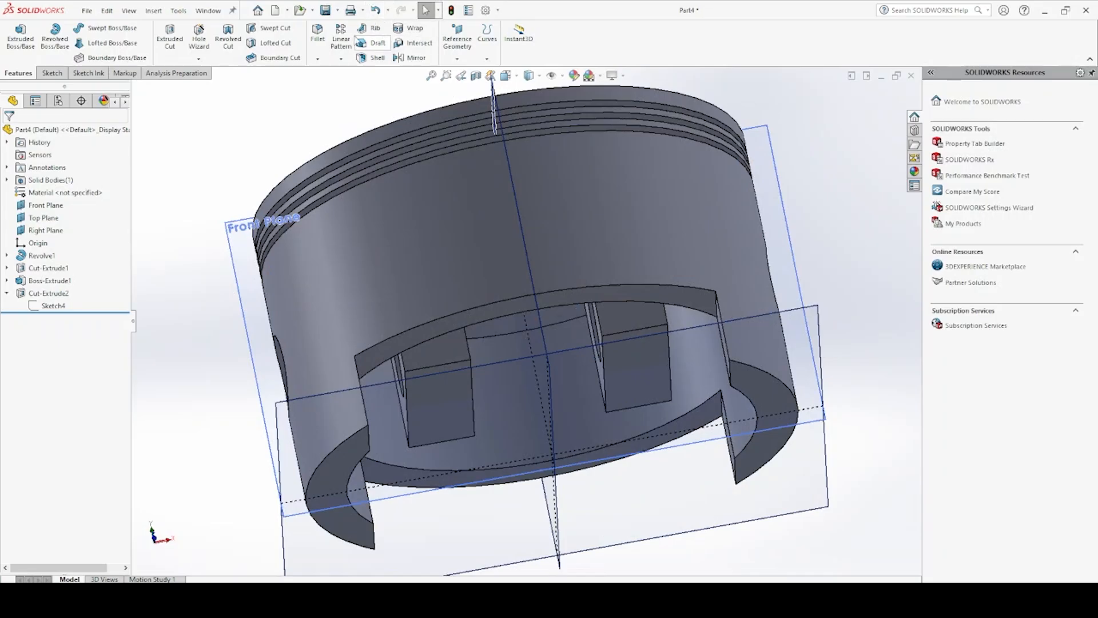
middle_drag(376, 252, 332, 246)
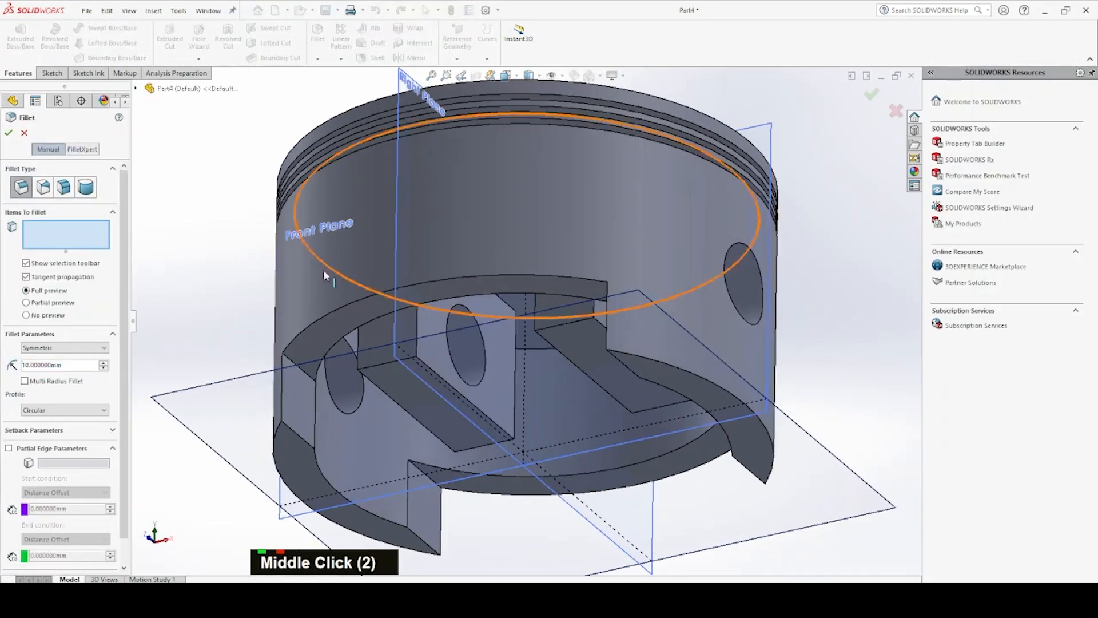
click(292, 366)
middle_drag(297, 366, 540, 287)
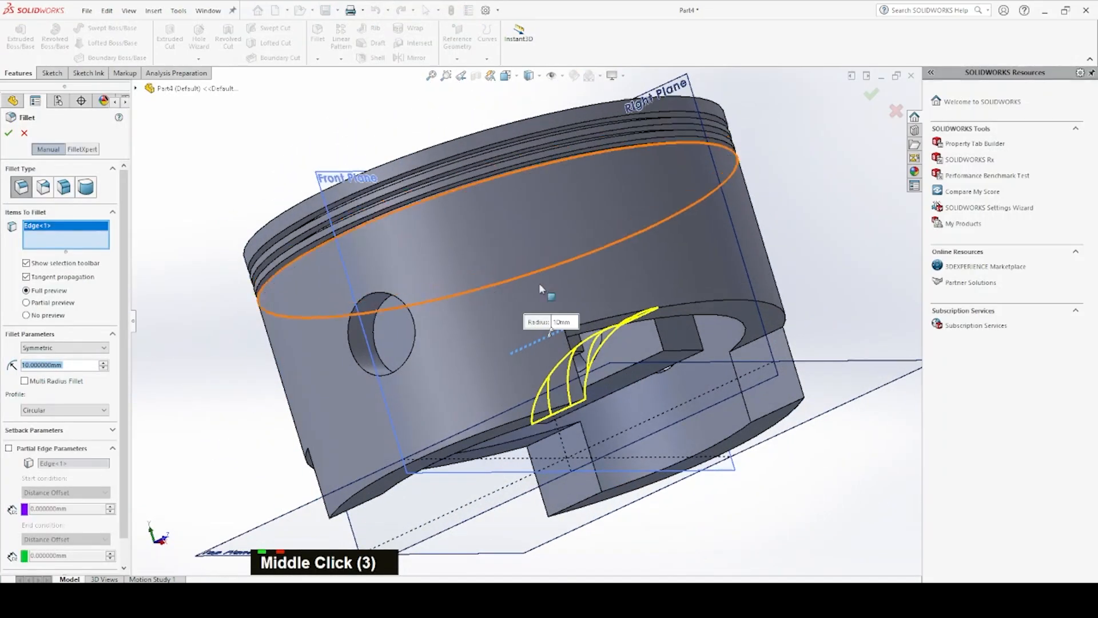
click(751, 349)
middle_drag(751, 349, 629, 228)
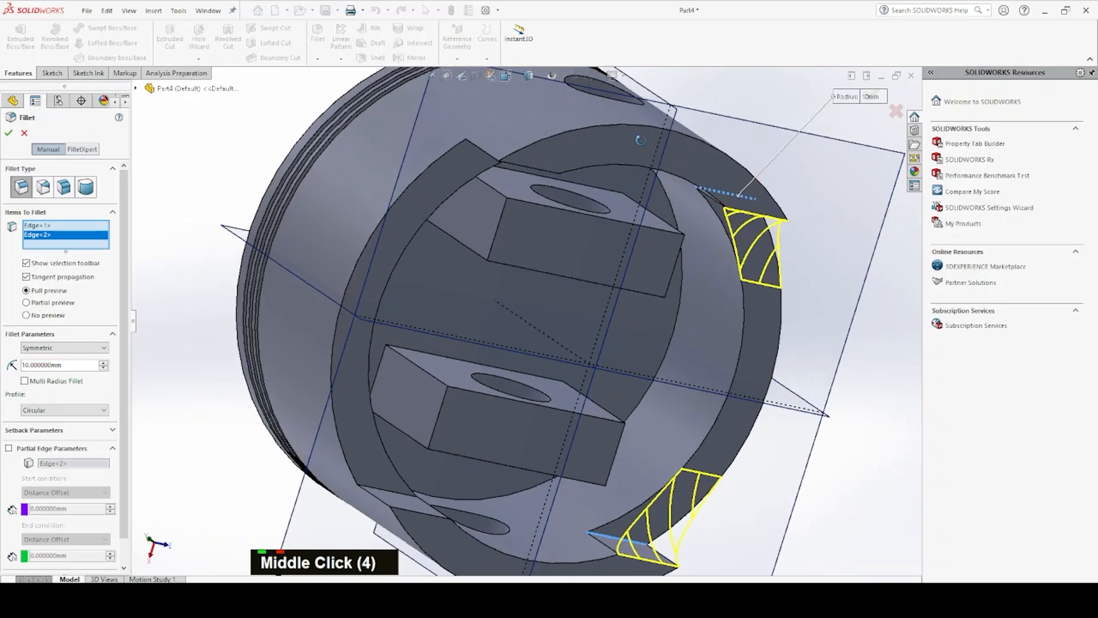
click(389, 489)
middle_drag(478, 287, 635, 109)
click(638, 105)
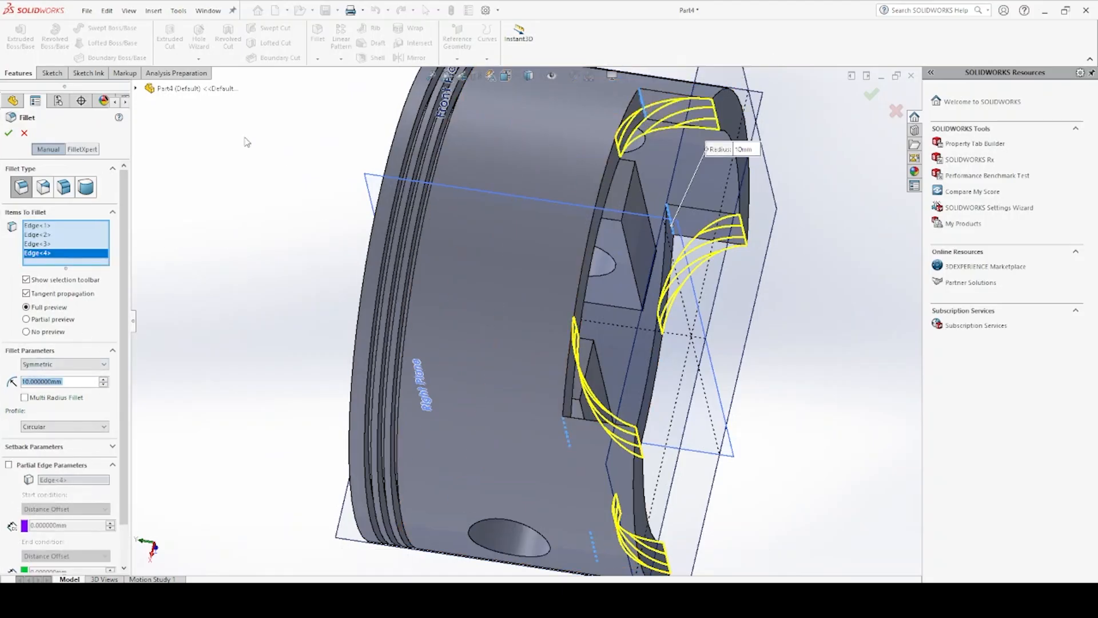
Set the skirt fillet's radius to 35 mm and apply it
double_click(105, 381)
double_click(104, 381)
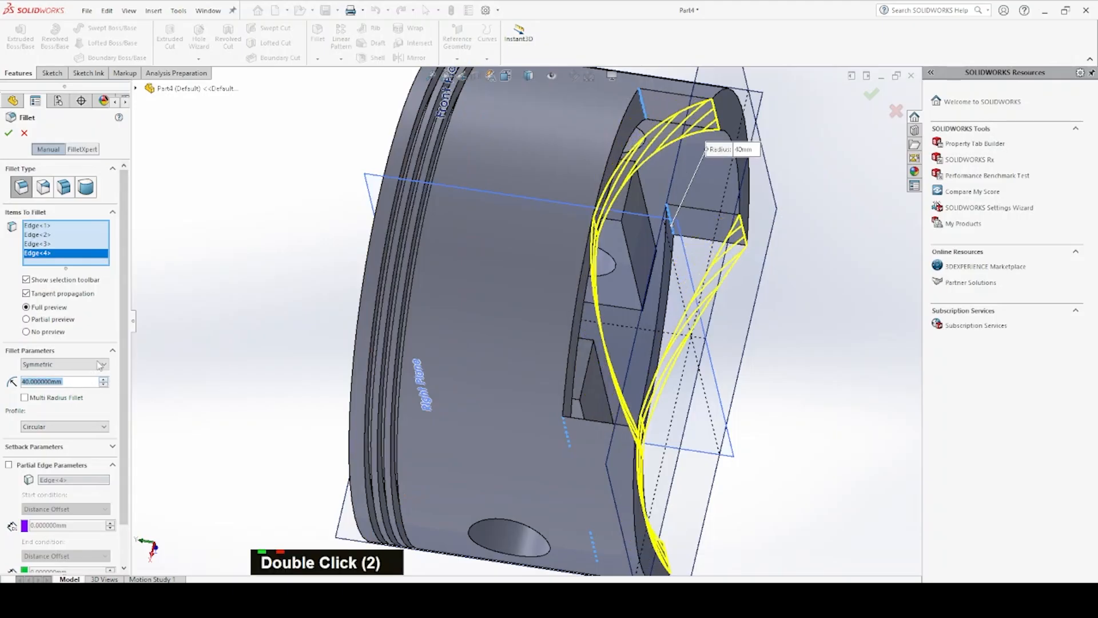
double_click(68, 381)
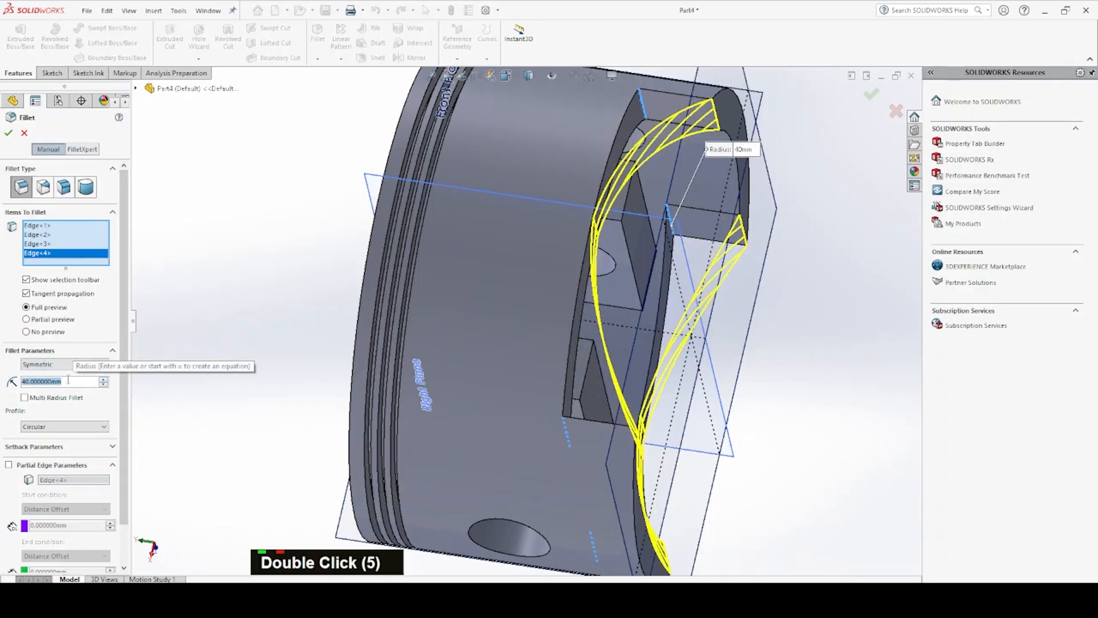
text(35)
key(Return)
key(Return)
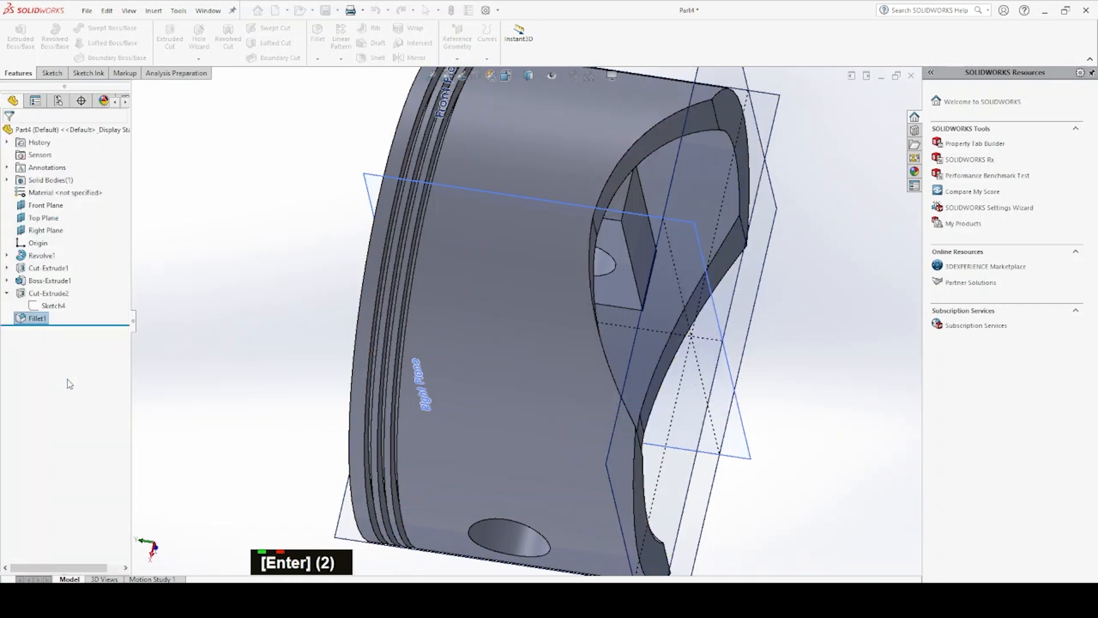
Start a fillet on one long base edge of the first pin boss, inside the piston, with a 2 mm radius
key(space)
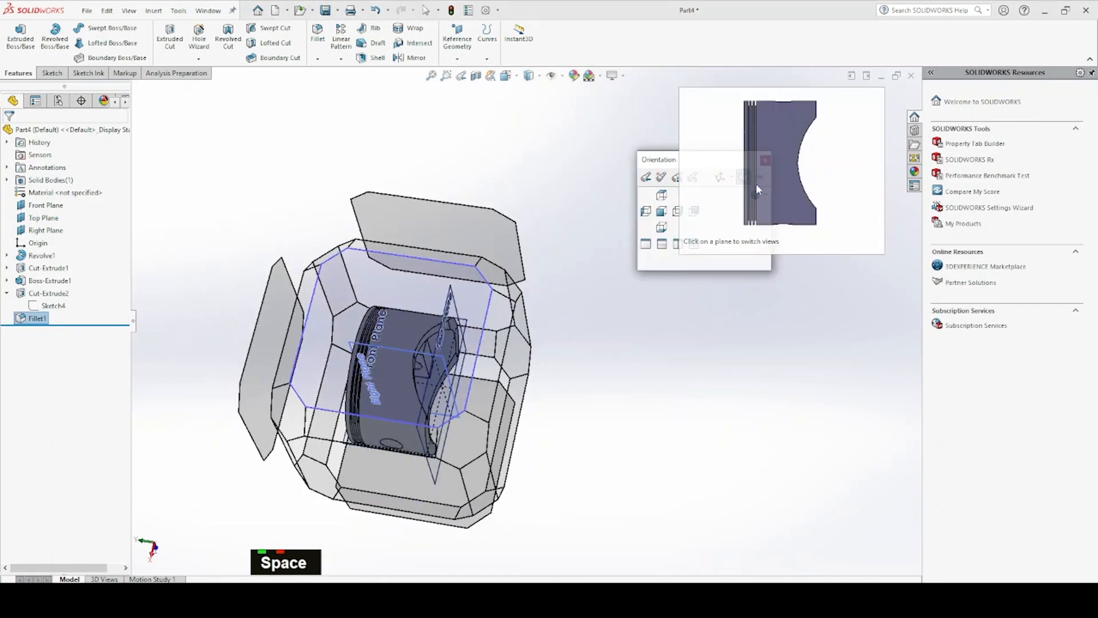
click(757, 198)
middle_drag(557, 418, 490, 342)
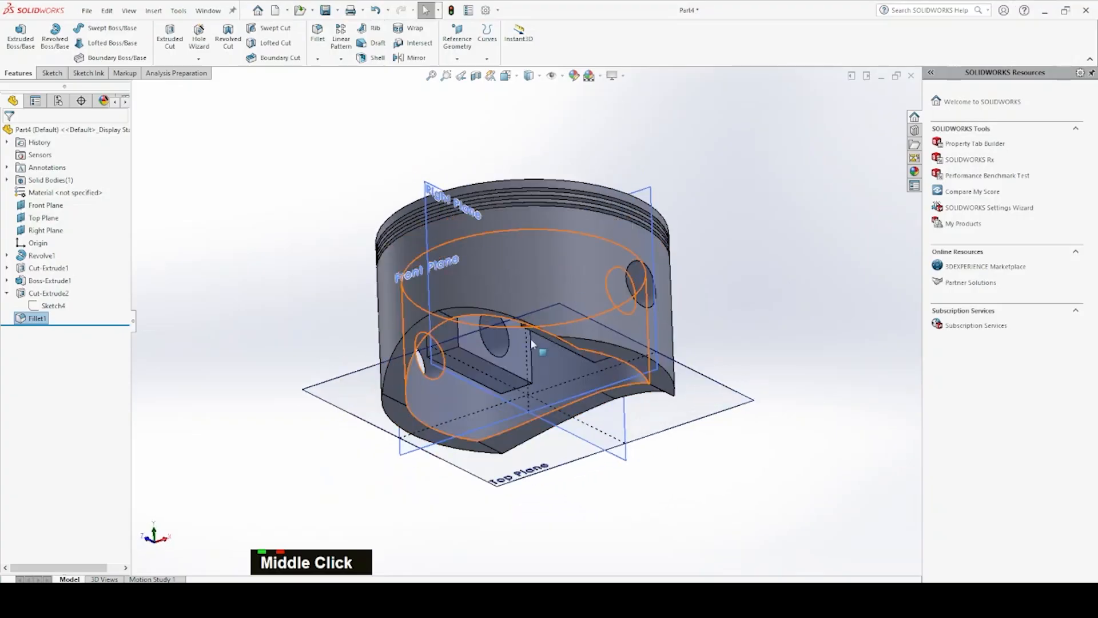
scroll(489, 340, down, 2)
scroll(489, 340, down, 1)
middle_drag(490, 344, 500, 267)
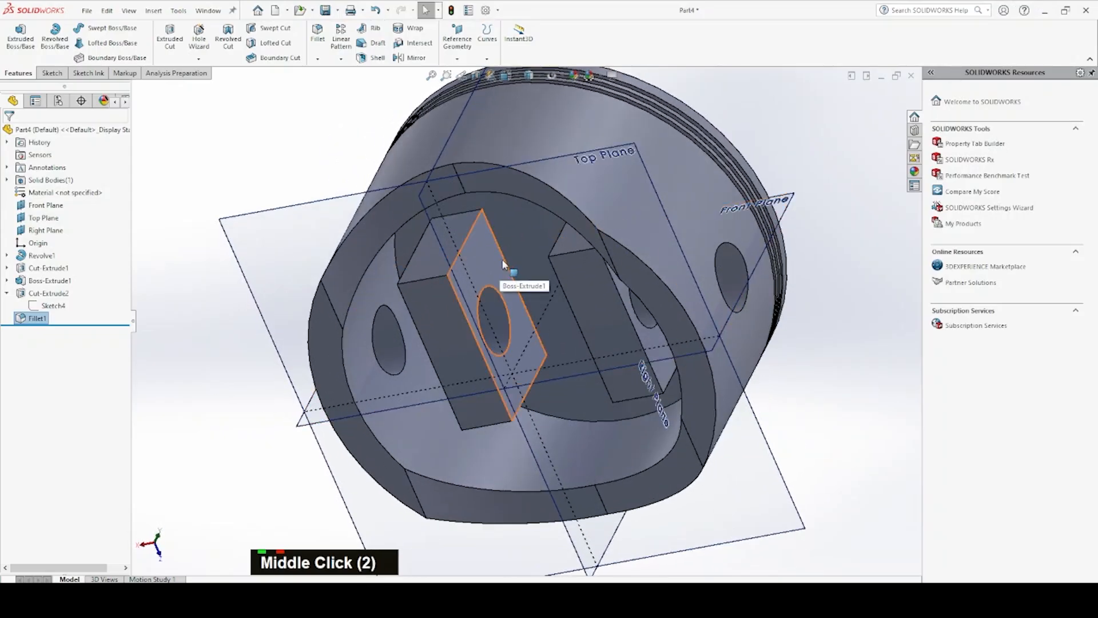
click(503, 262)
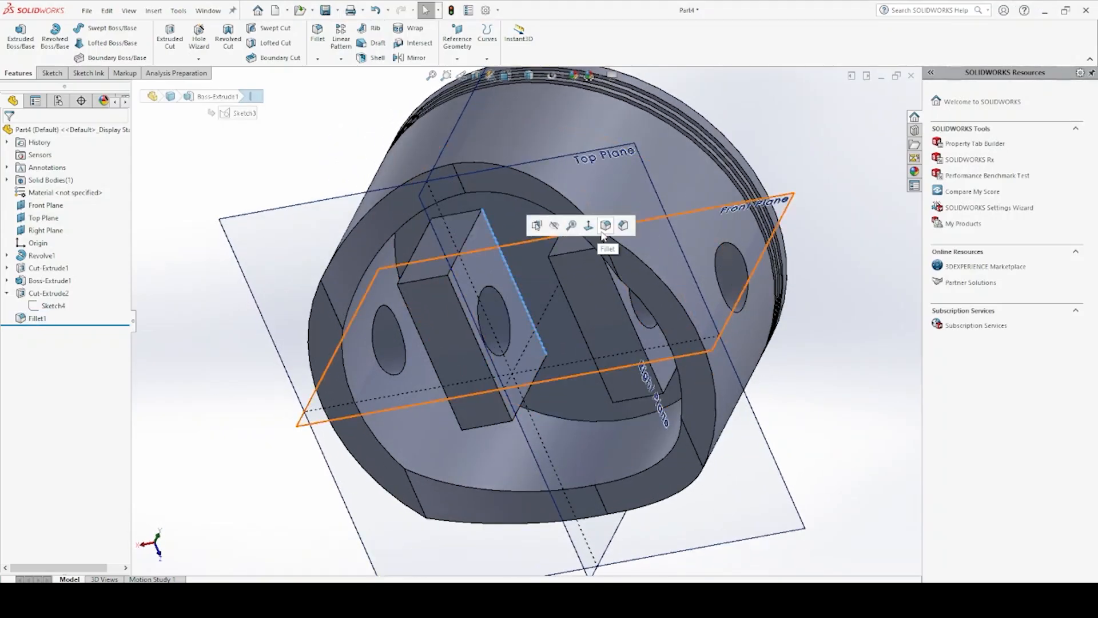
click(601, 230)
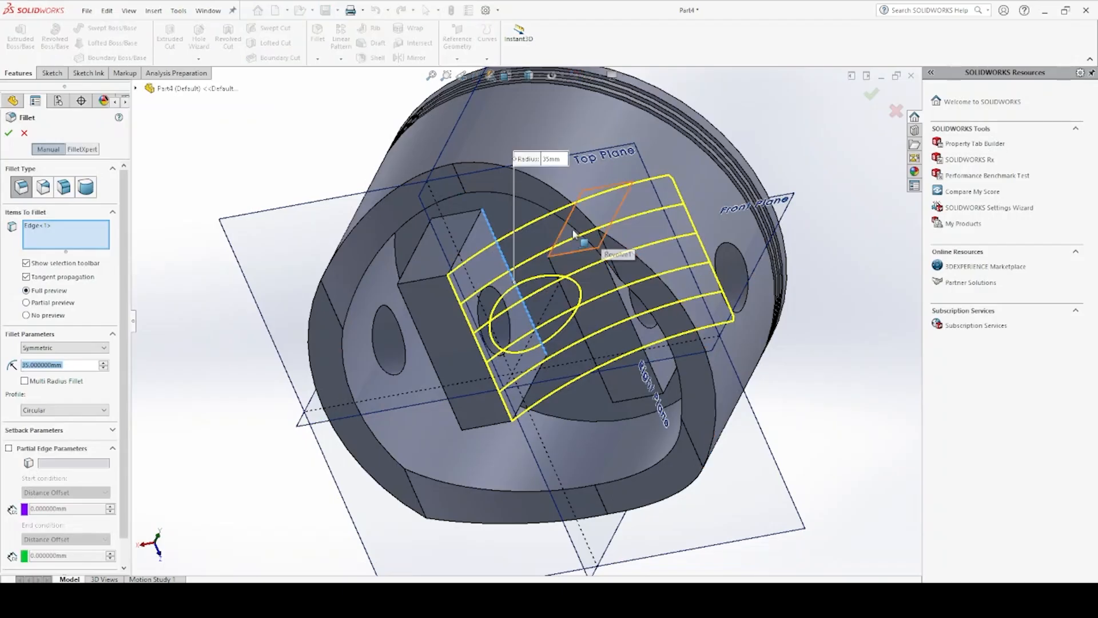
double_click(67, 365)
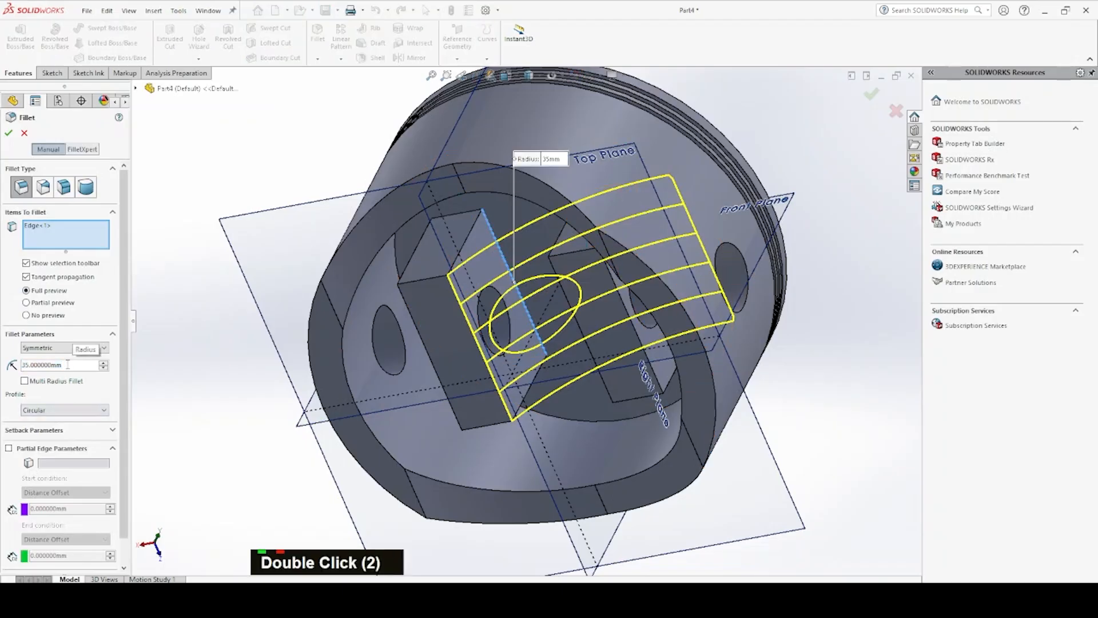
key(ctrl+a)
text(5)
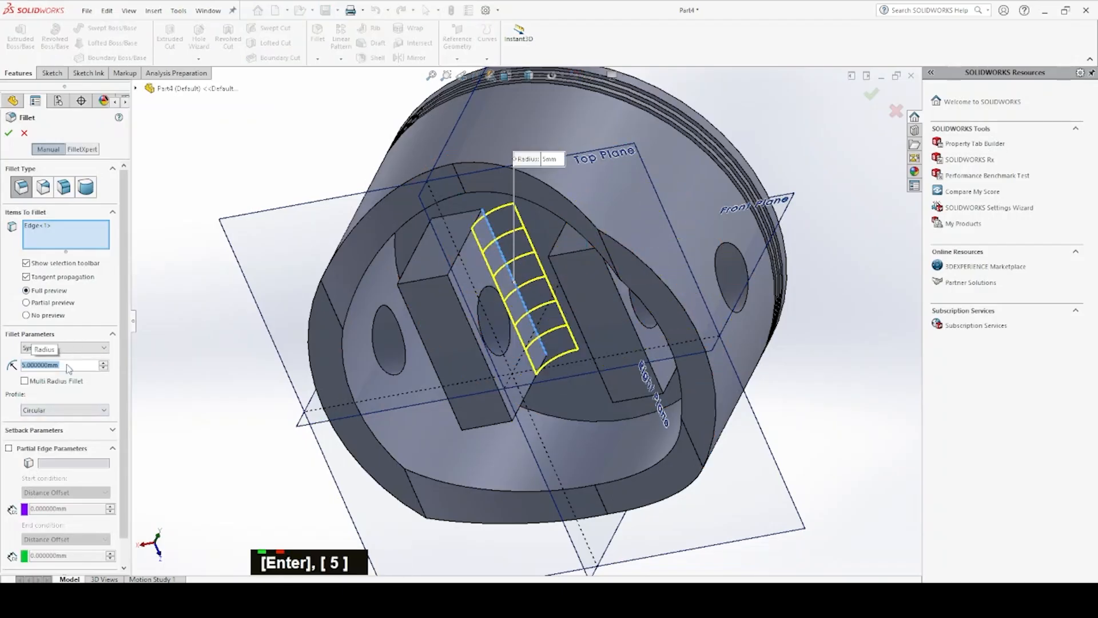
double_click(67, 365)
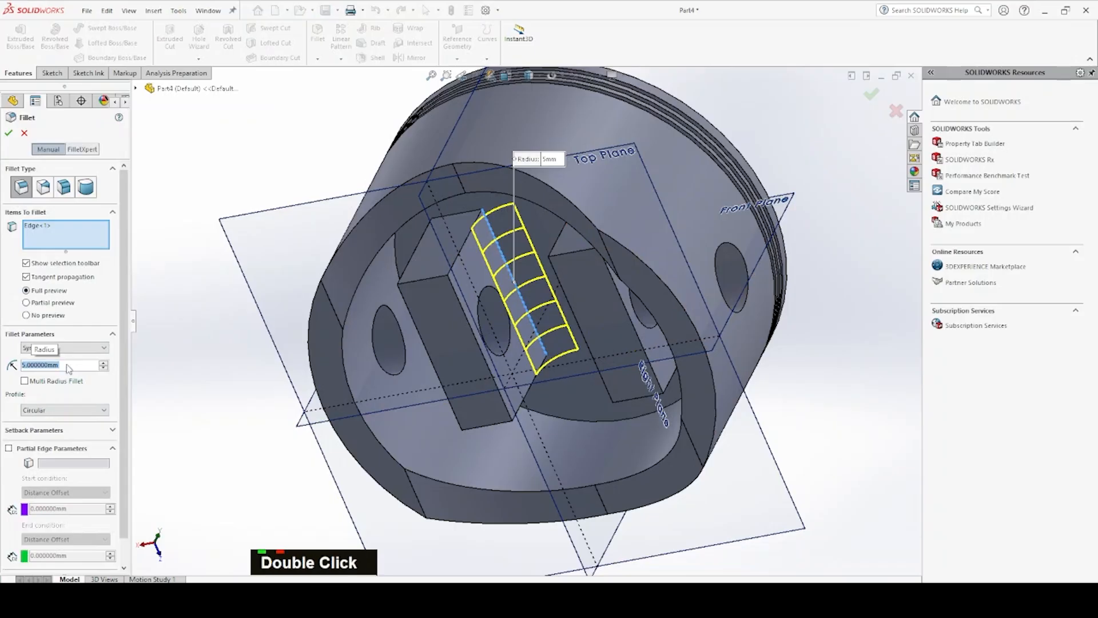
text(2)
key(Return)
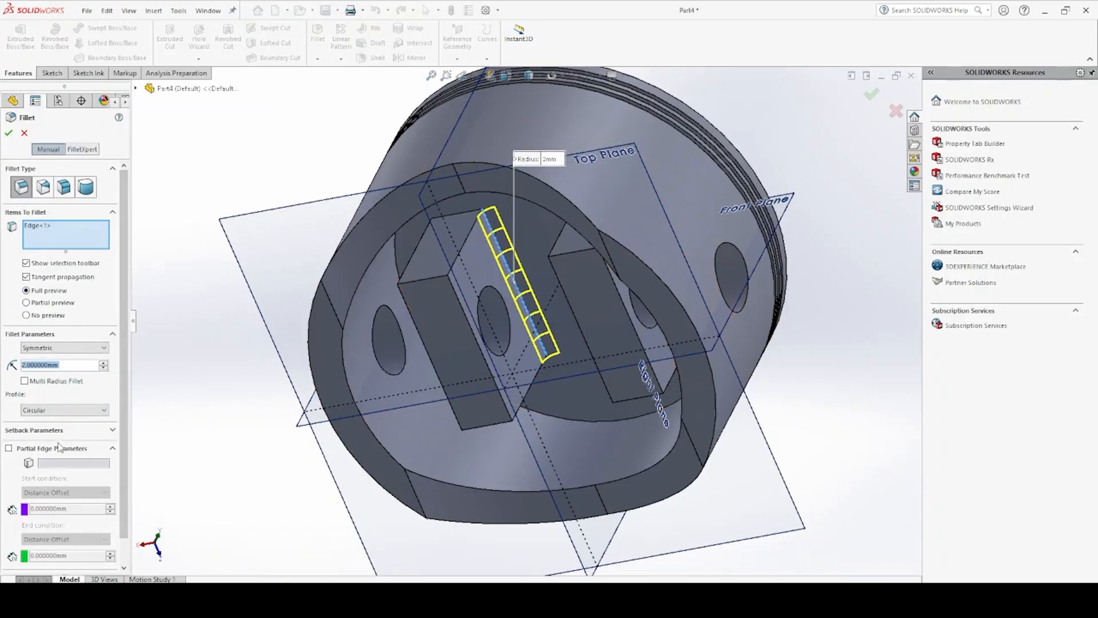
Add the other three base edges of the first pin boss to the fillet selection
middle_drag(189, 416, 430, 251)
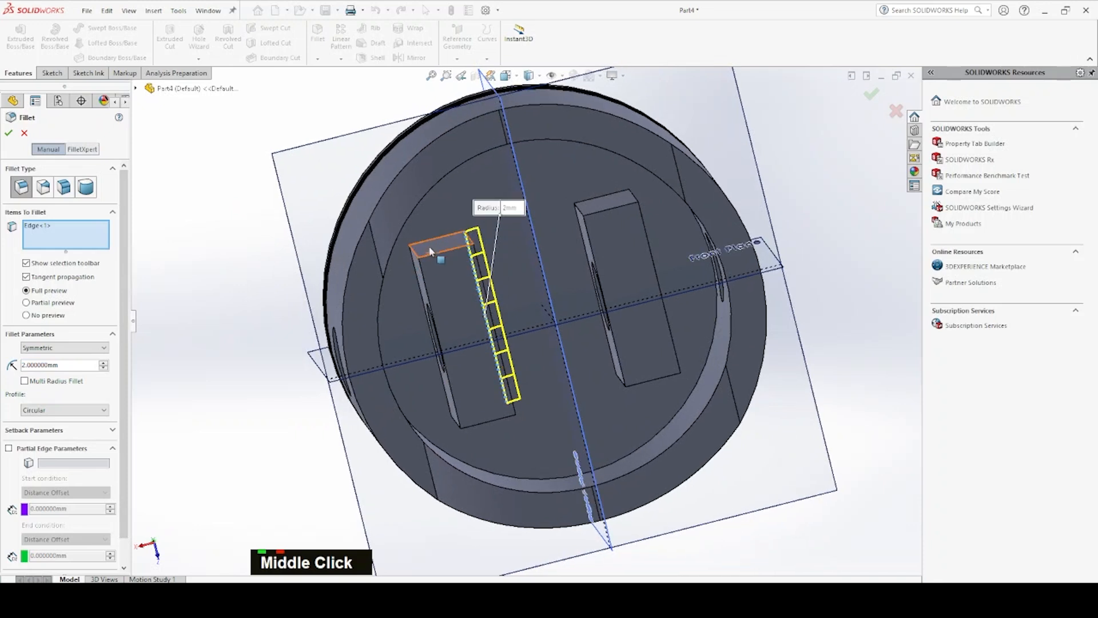
click(432, 241)
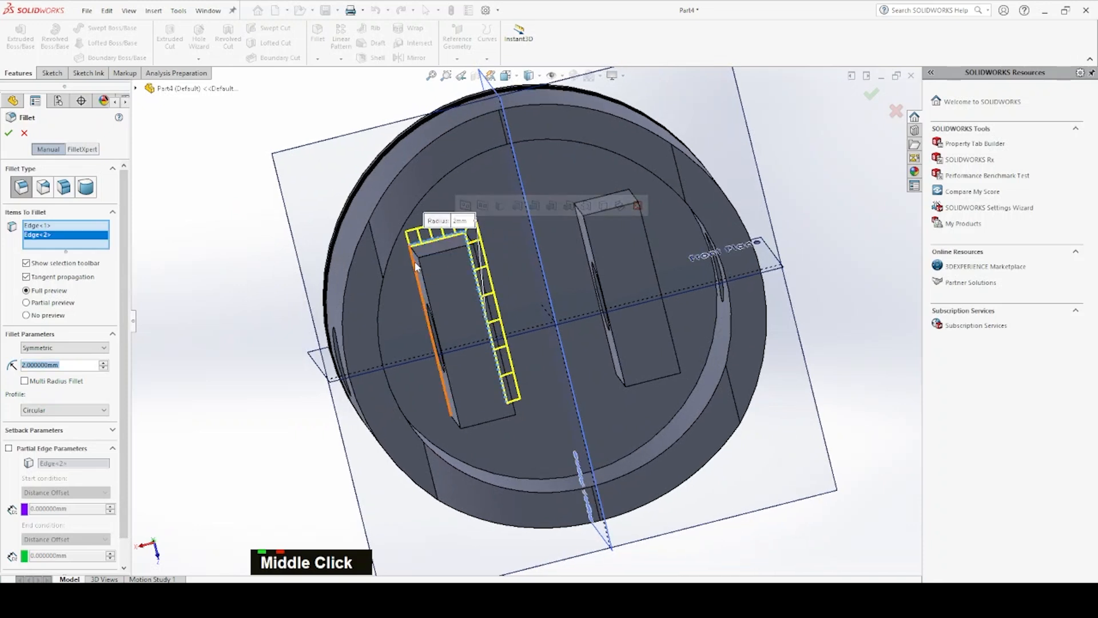
click(416, 263)
middle_drag(451, 486, 474, 439)
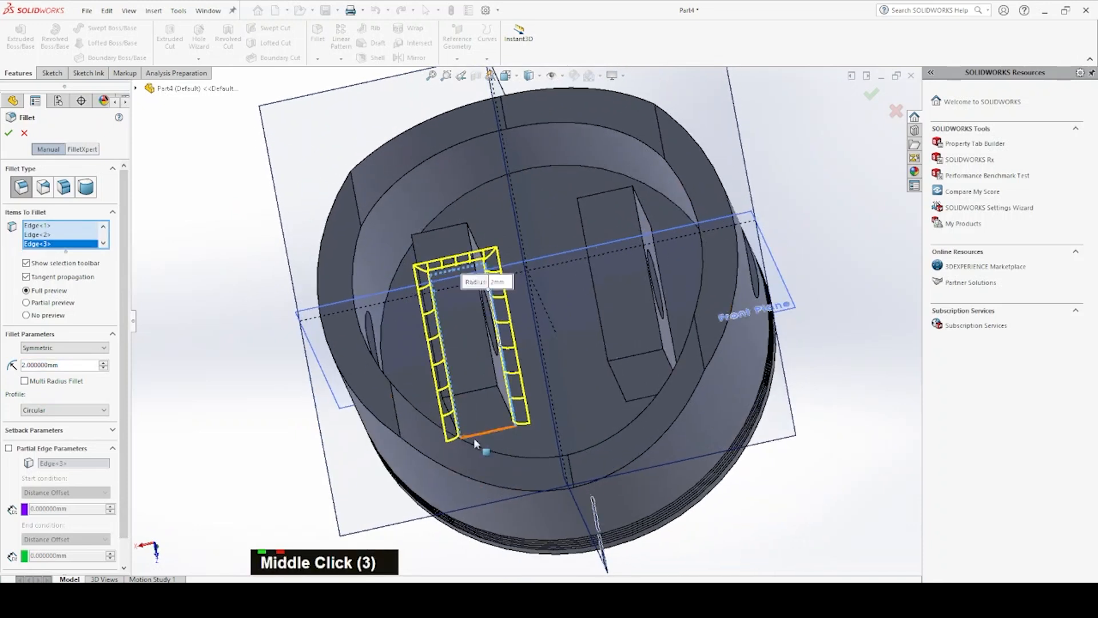
click(474, 438)
Add the four base edges of the second pin boss and apply the 2 mm fillet
middle_drag(640, 348, 608, 363)
double_click(643, 393)
click(604, 363)
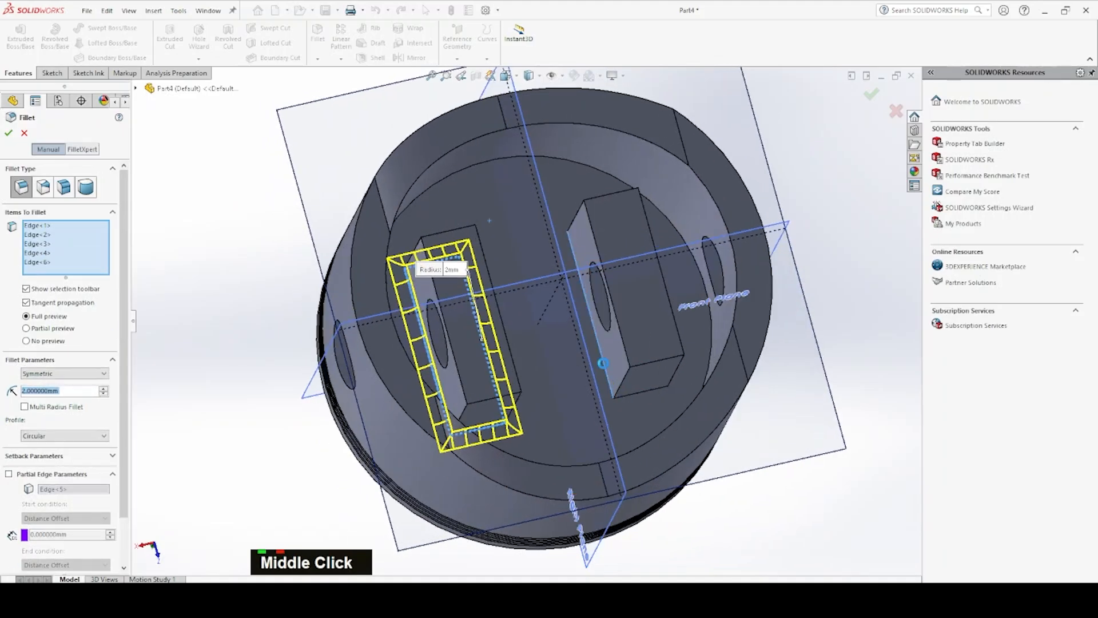
double_click(629, 395)
middle_drag(638, 337, 666, 328)
click(676, 328)
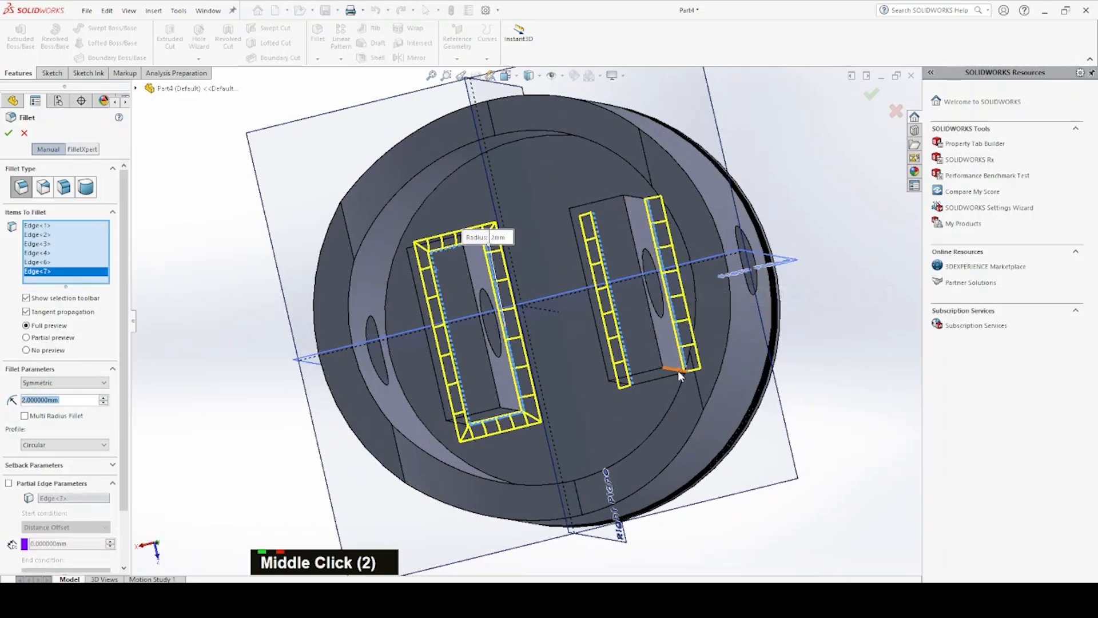
click(674, 373)
middle_drag(647, 320, 618, 204)
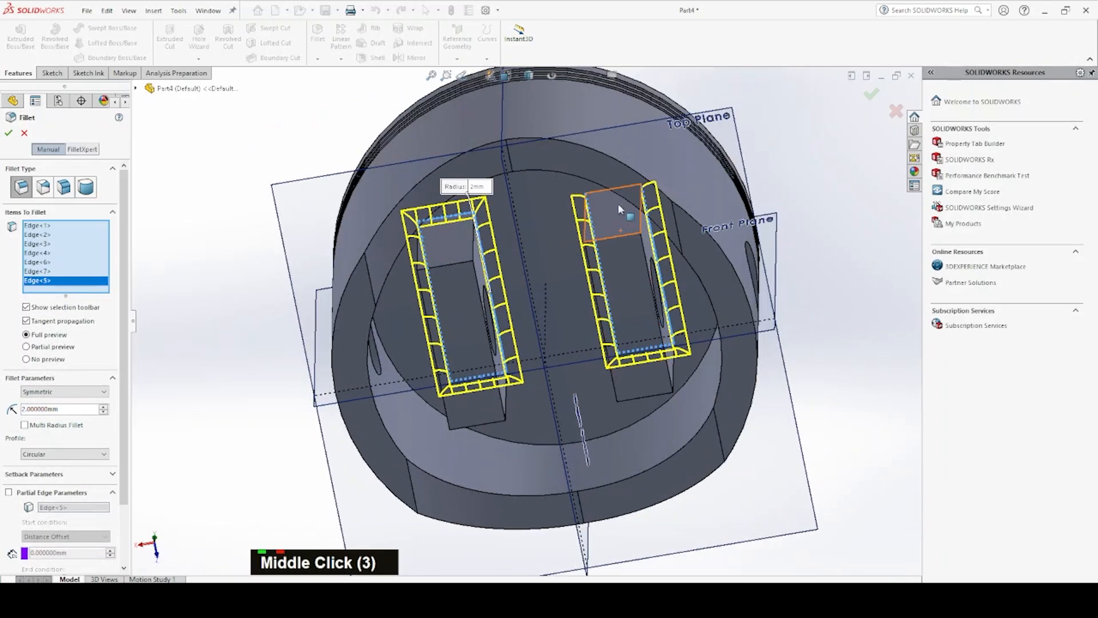
click(601, 191)
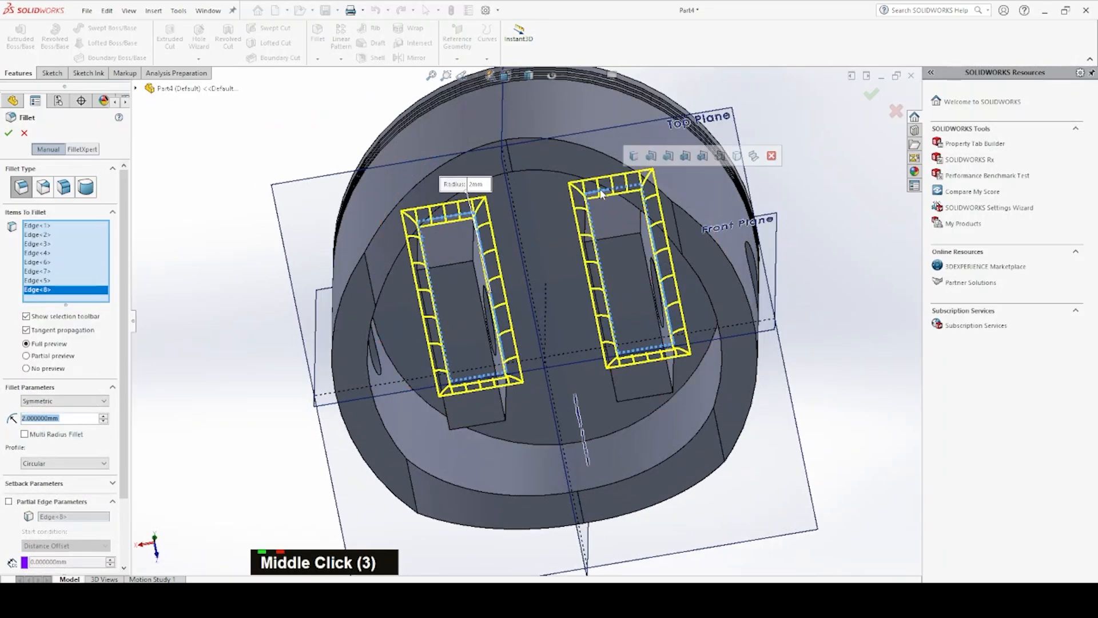
middle_drag(507, 240, 362, 293)
click(8, 133)
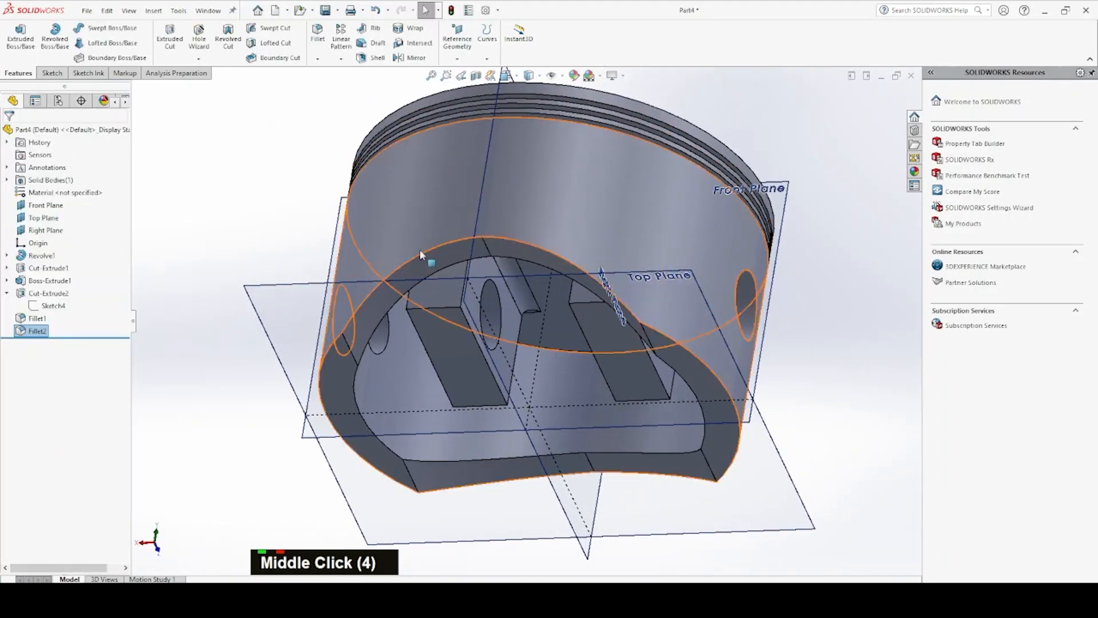
key(space)
click(754, 196)
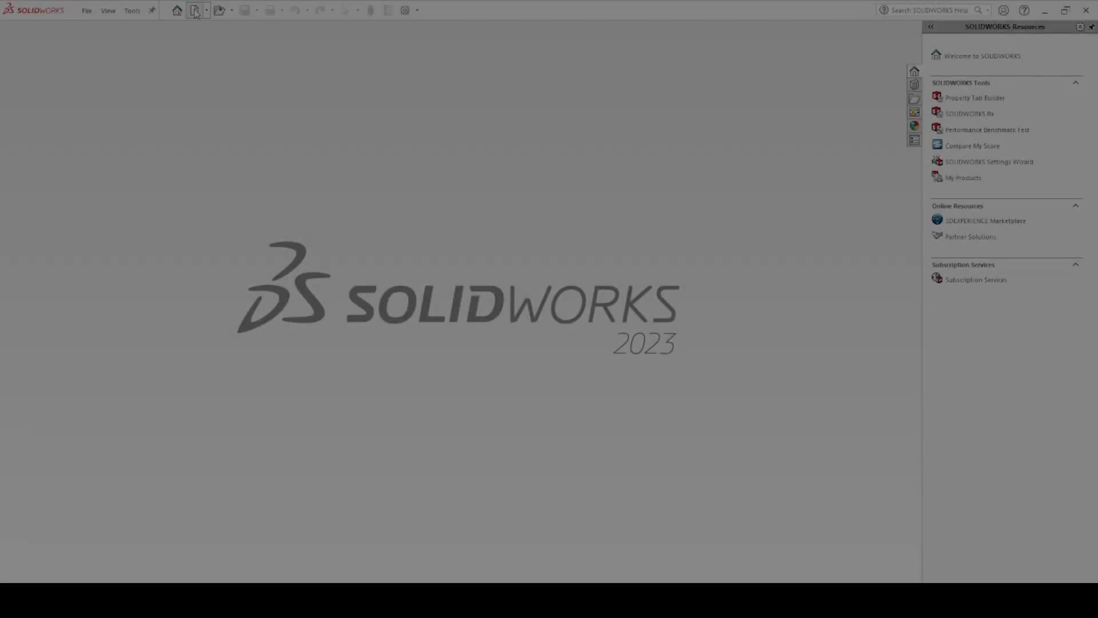
Create a new part document and open a sketch on the Right Plane
click(195, 10)
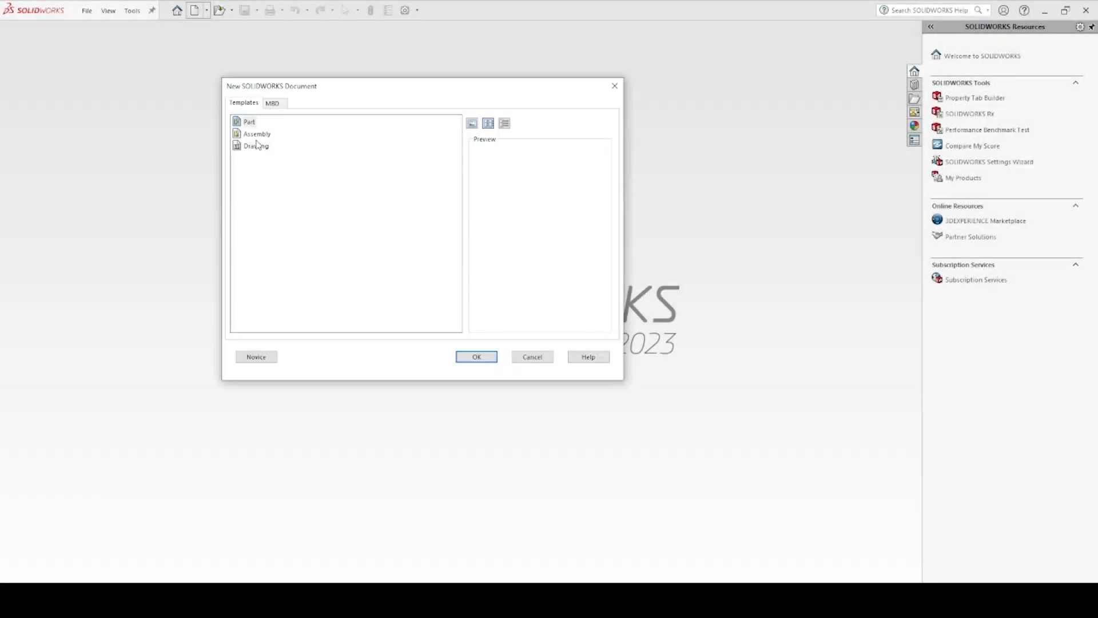
double_click(242, 125)
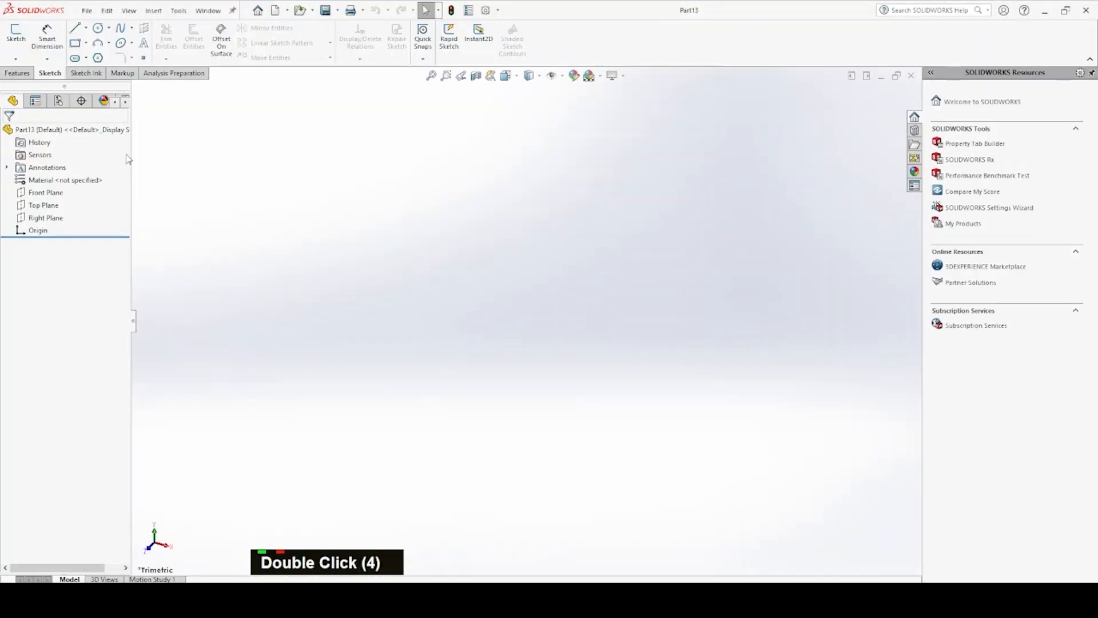
click(50, 193)
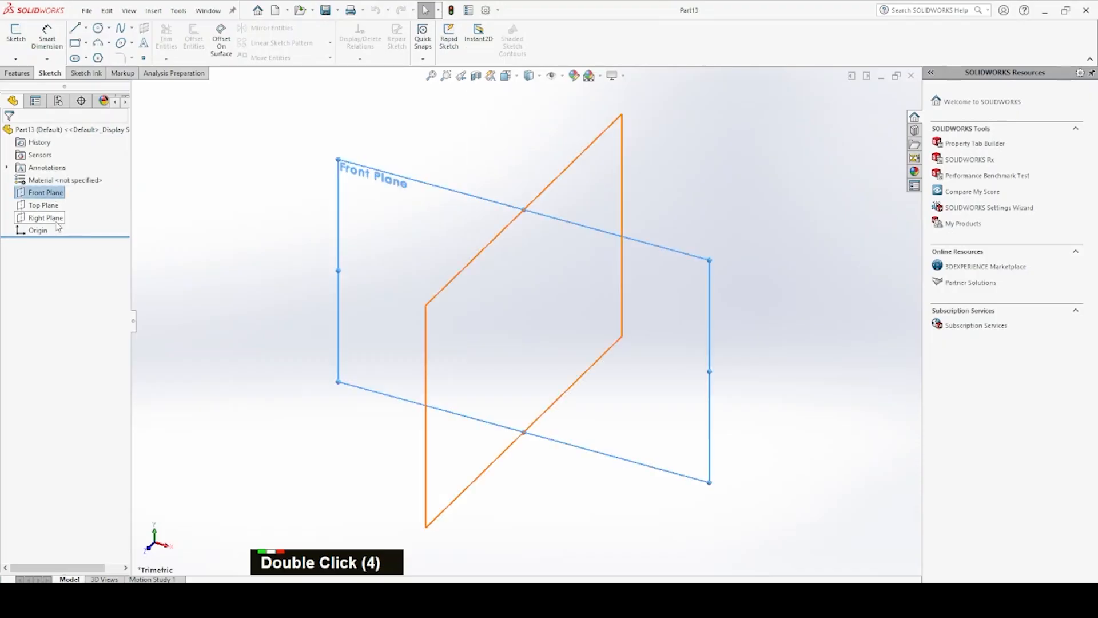
shift+click(56, 219)
click(68, 206)
click(574, 152)
click(598, 148)
click(626, 120)
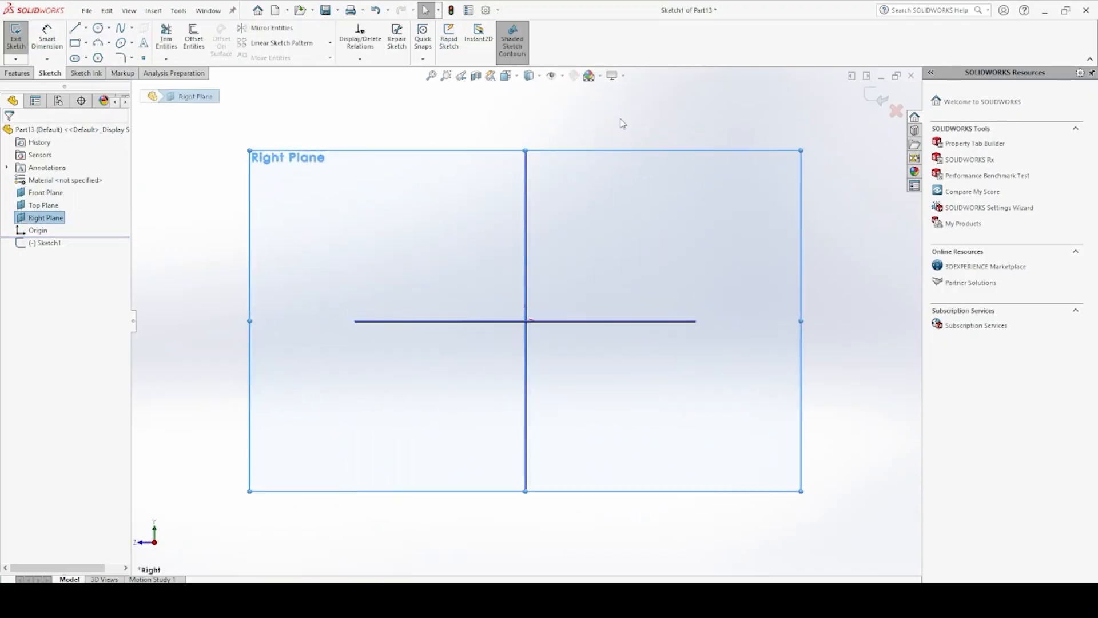
Sketch two concentric circles about 12 and 24 mm in diameter, centred on the vertical axis about 47 mm above the origin
click(99, 28)
click(525, 176)
double_click(541, 165)
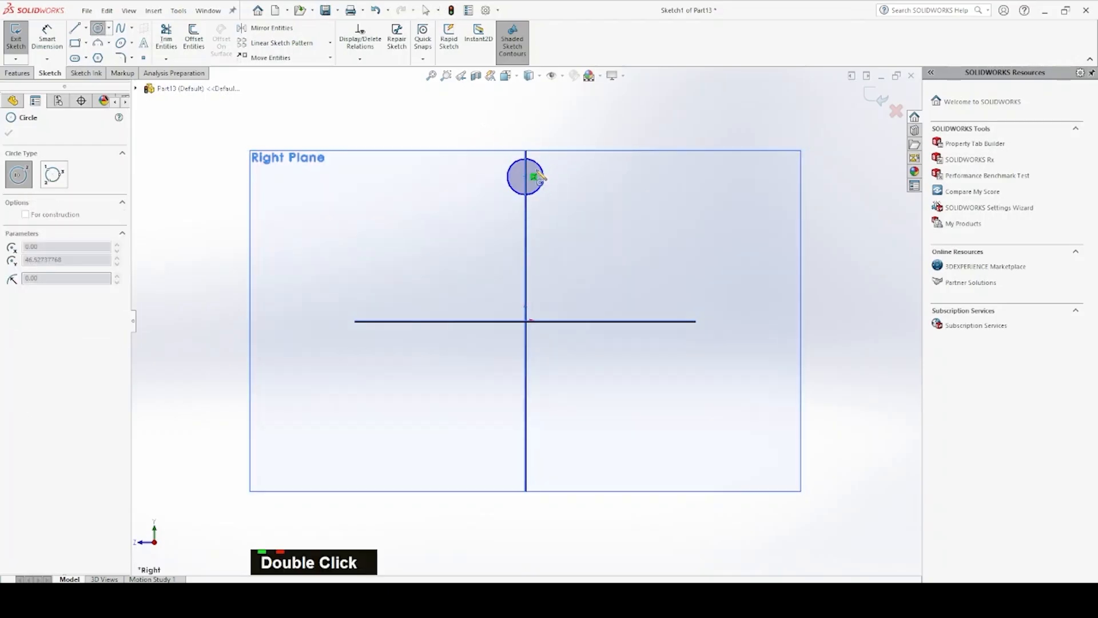
click(559, 156)
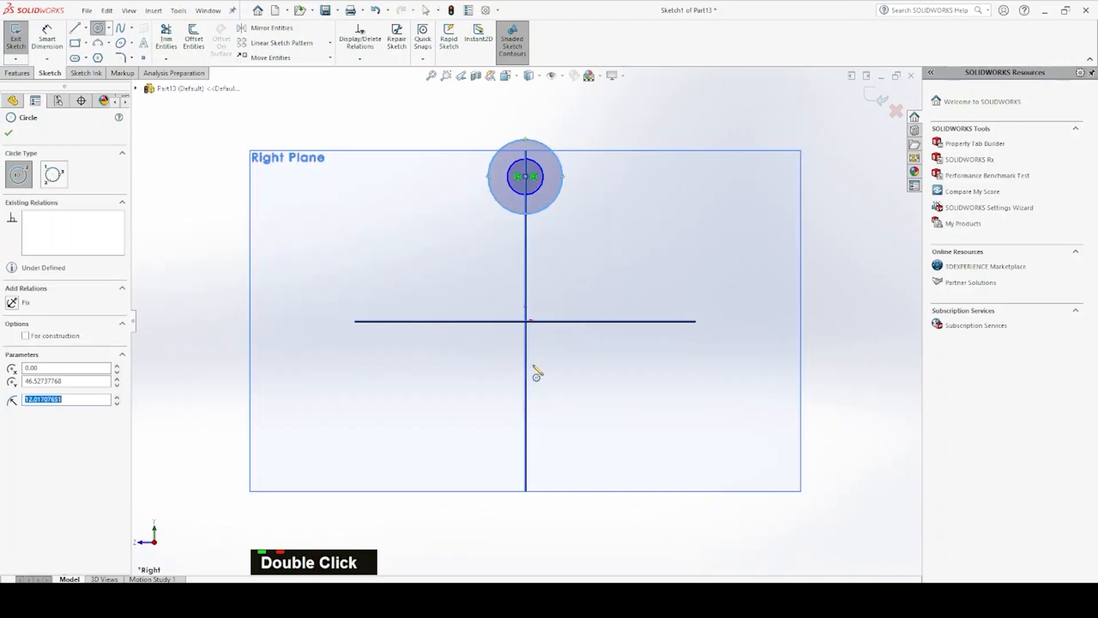
Sketch two concentric circles about 36 and 23 mm in diameter, centred on the vertical axis about 38 mm below the origin
click(526, 438)
click(572, 412)
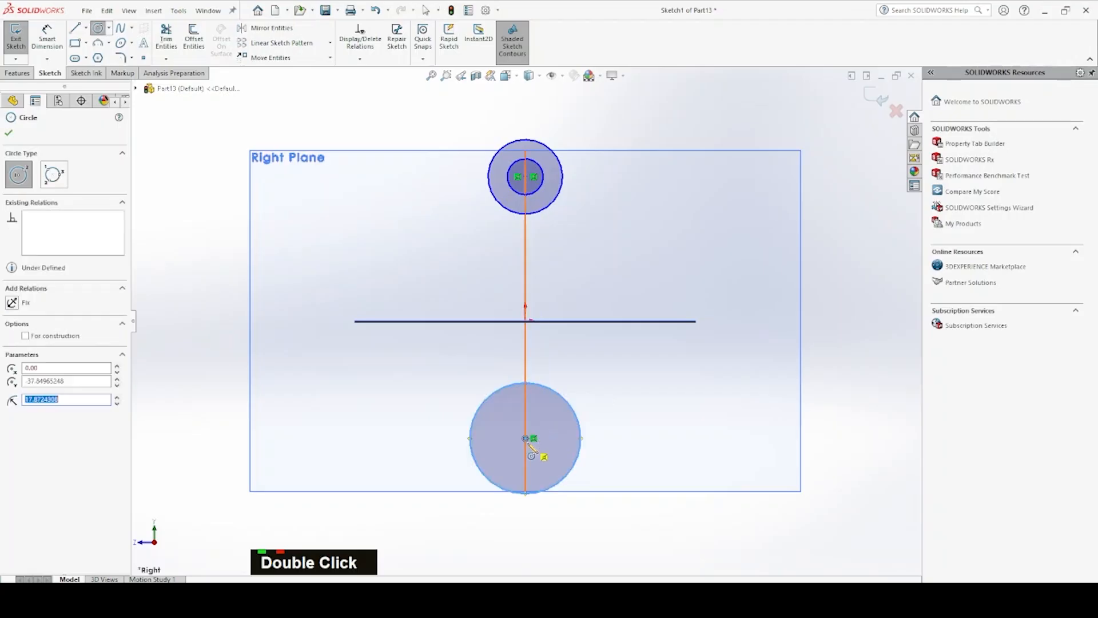
click(526, 438)
click(559, 424)
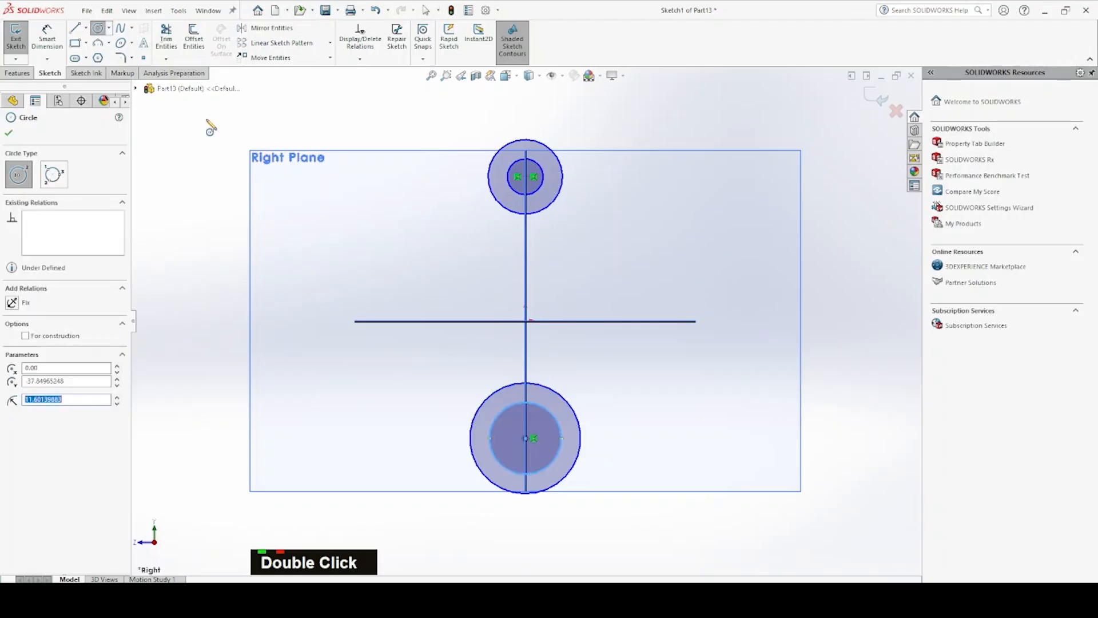
Sketch a narrow upright corner rectangle about 6 by 30 mm just left of the lower circles
click(74, 43)
click(462, 396)
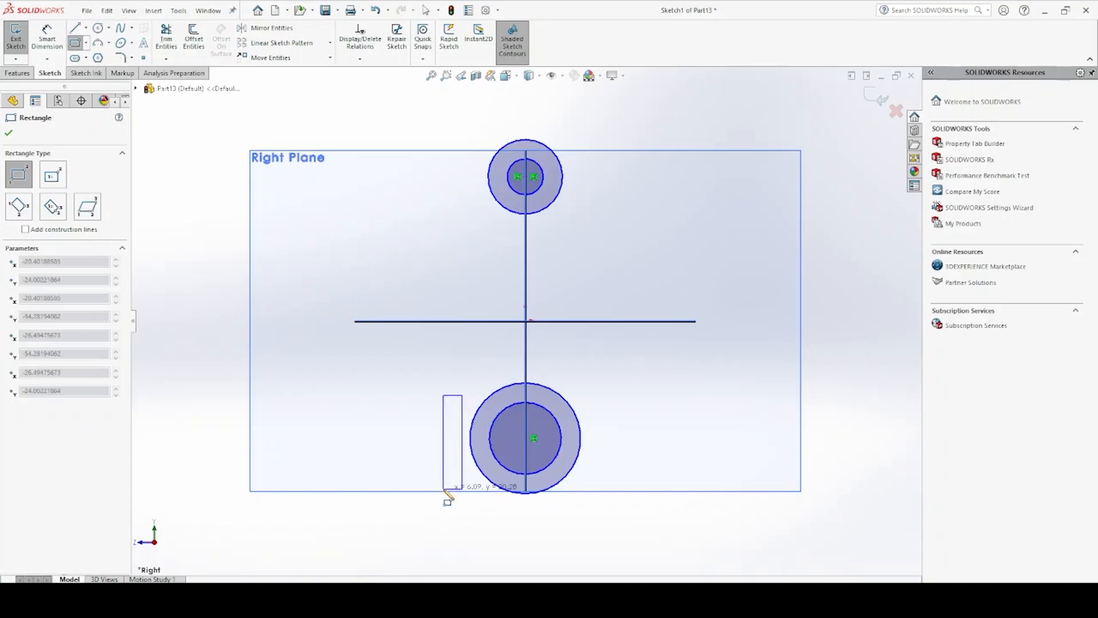
click(444, 490)
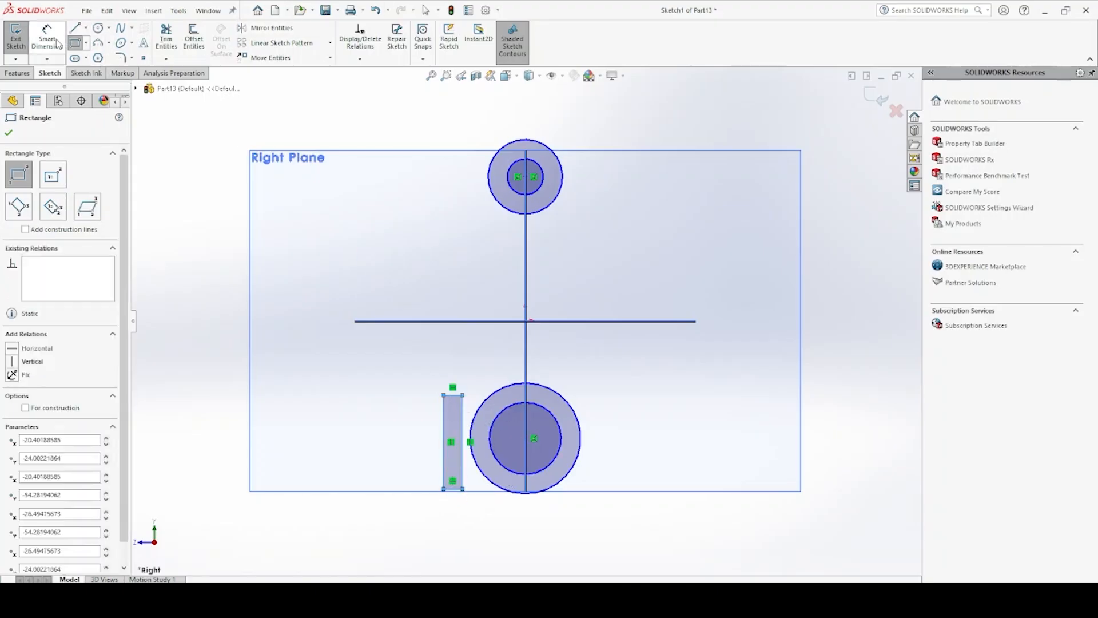
Draw a slanted line about 63 mm long joining the left sides of the upper and lower outer circles
click(75, 27)
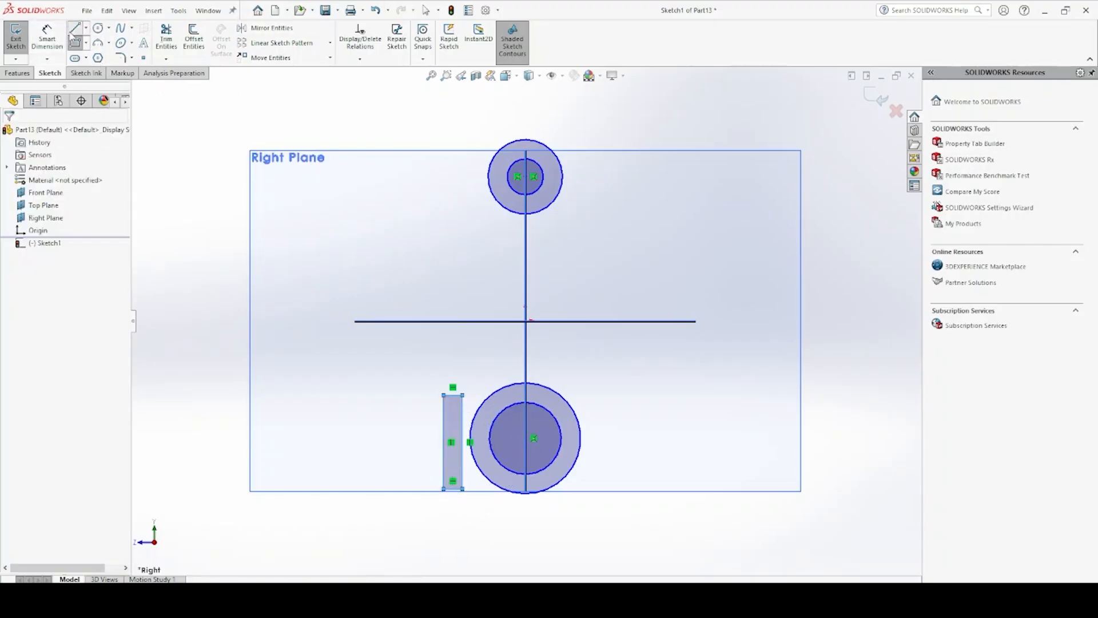
double_click(501, 207)
click(485, 410)
click(502, 200)
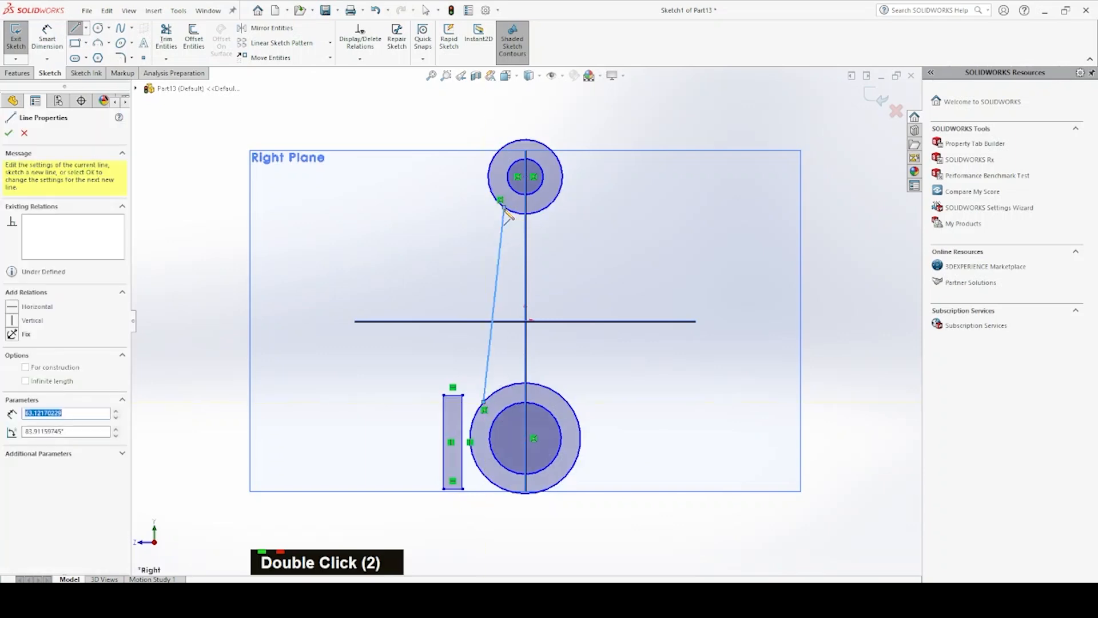
Dimension the upper inner circle with a diameter of 22 mm
click(47, 38)
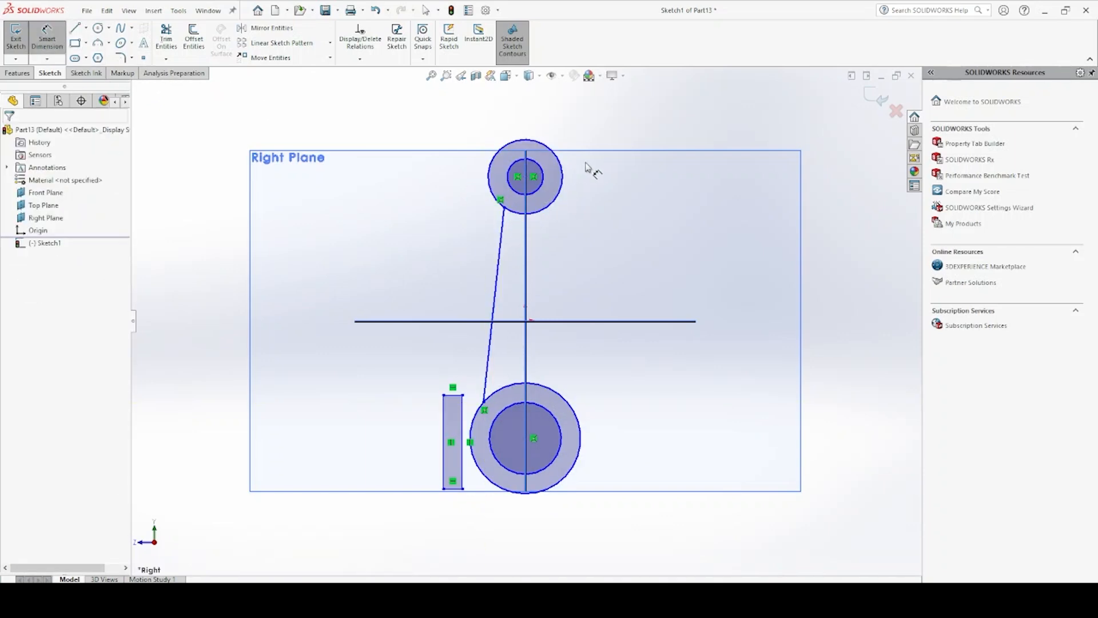
click(537, 195)
click(605, 158)
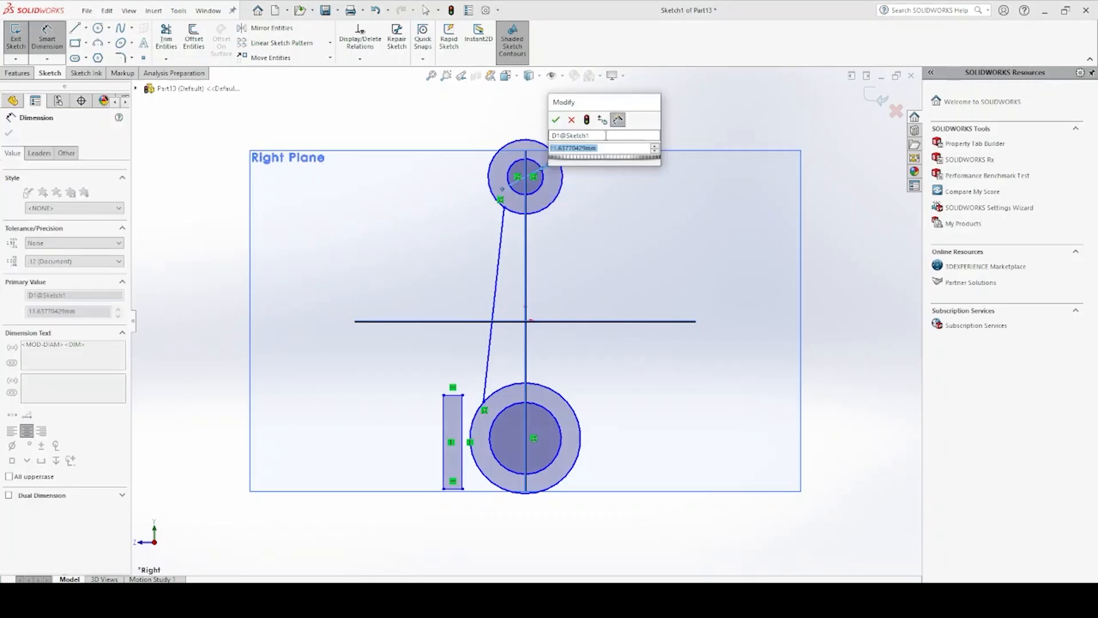
text(22)
key(Return)
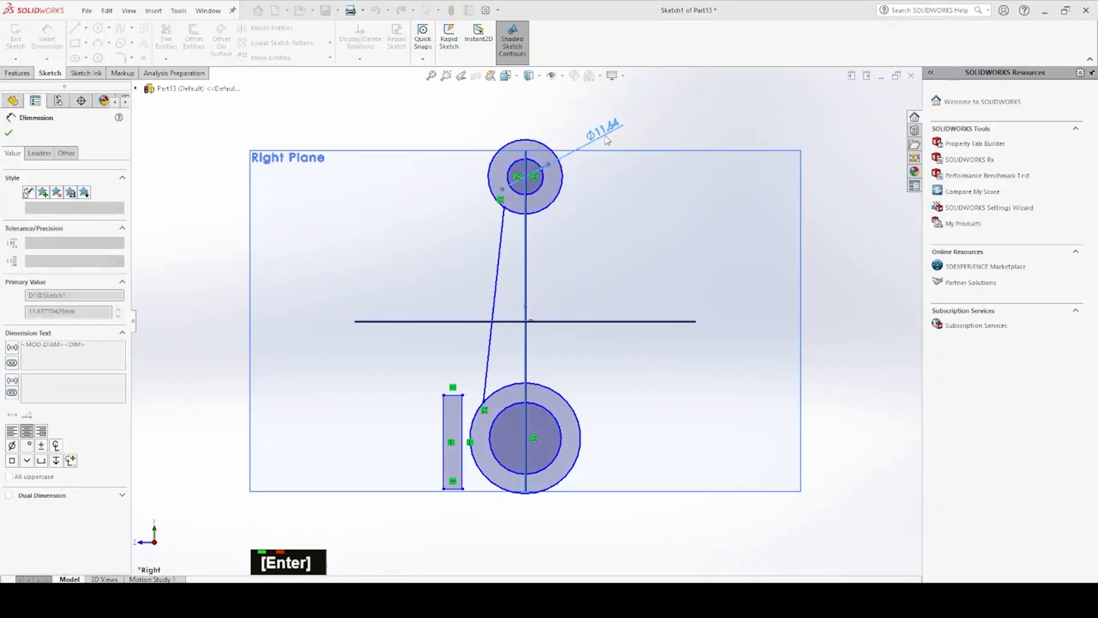
click(562, 167)
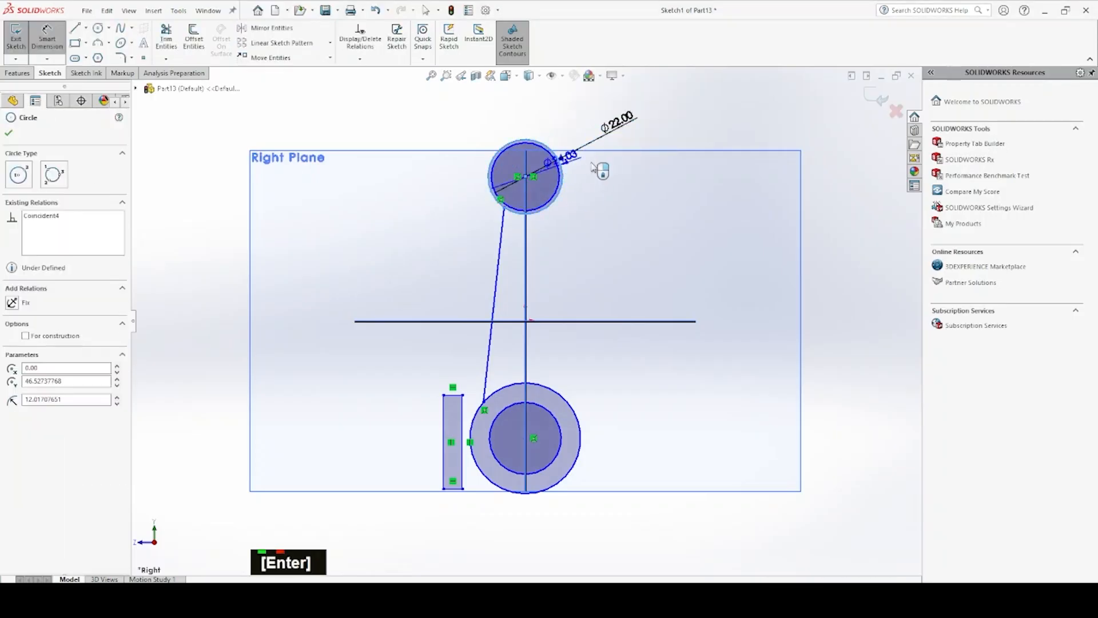
click(574, 174)
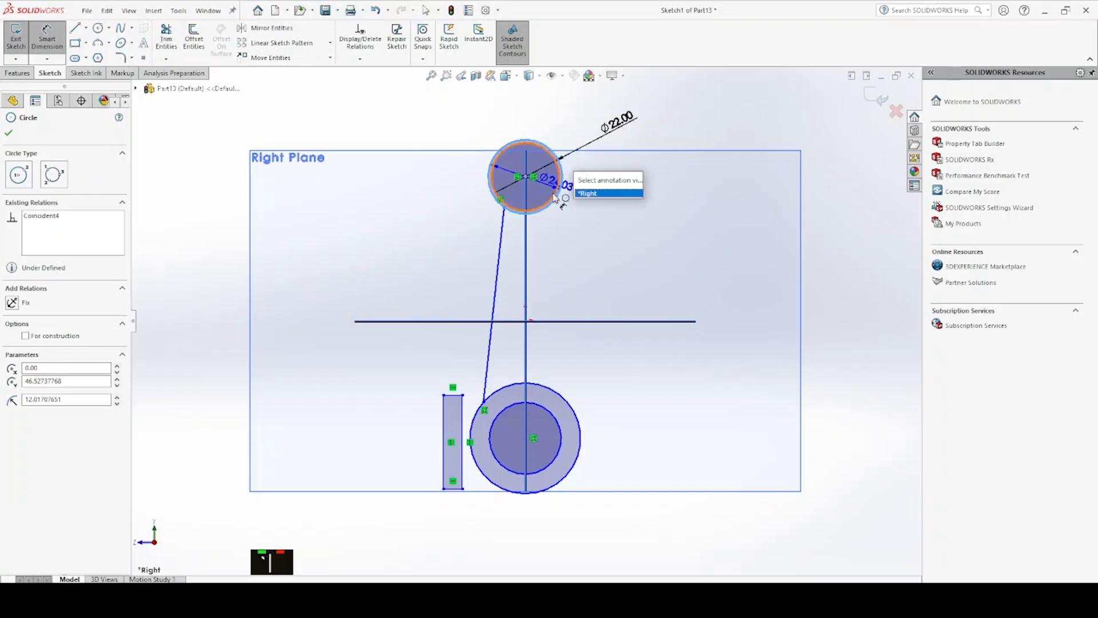
key(Escape)
key(Escape)
key(Escape)
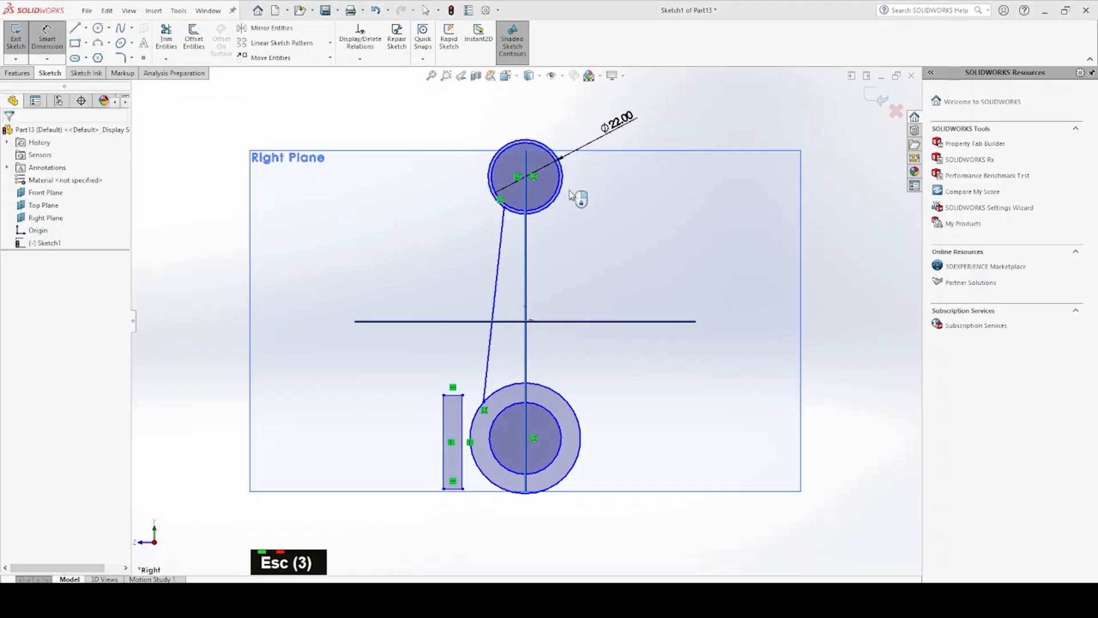
Enlarge the upper outer circle freehand and dimension its diameter as 32 mm
click(565, 187)
mouse_move(564, 187)
mouse_down()
mouse_move(579, 189)
mouse_move(569, 186)
mouse_up()
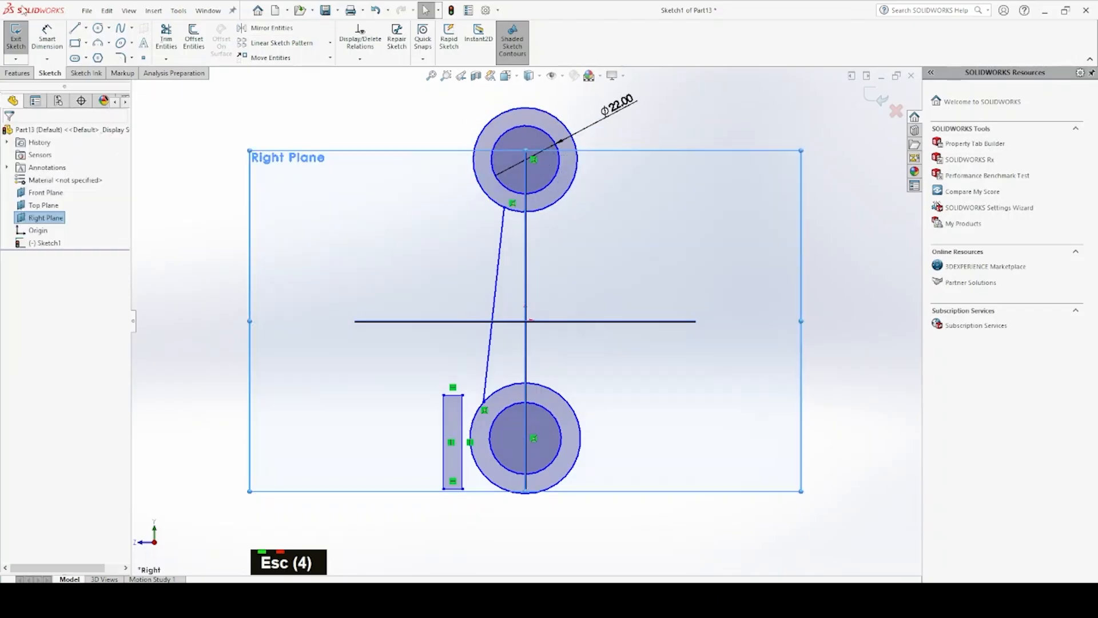
click(44, 39)
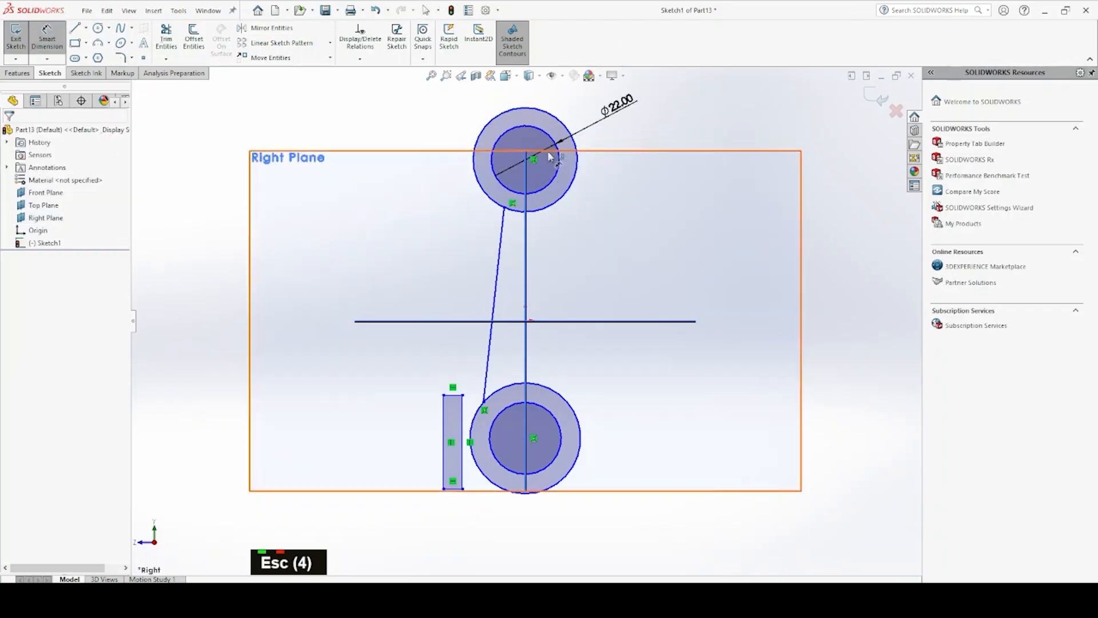
double_click(576, 178)
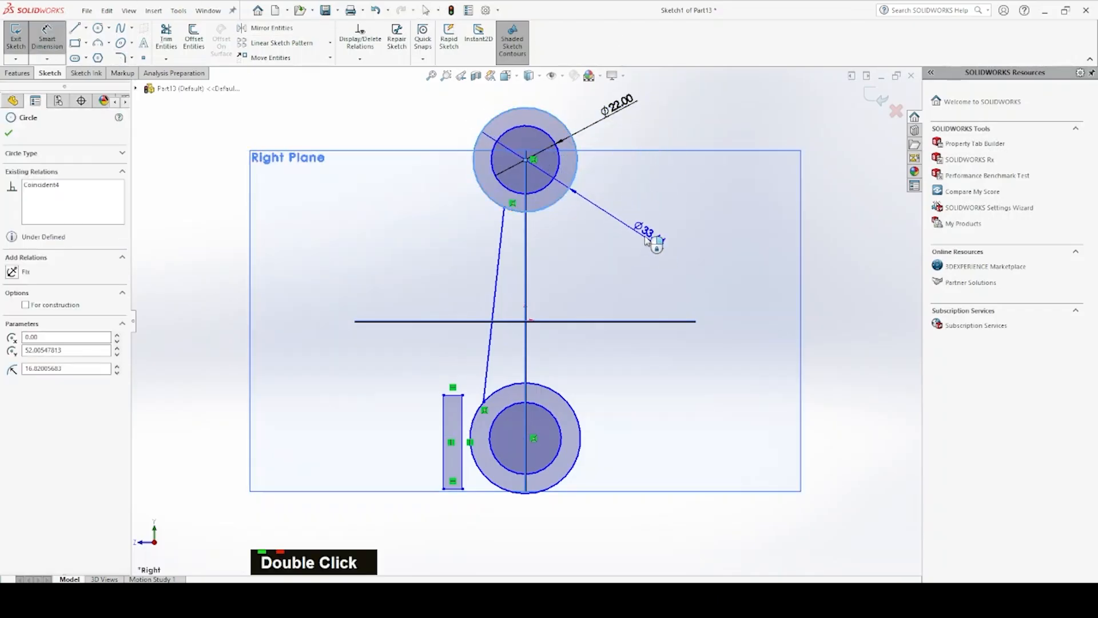
click(633, 219)
text(32)
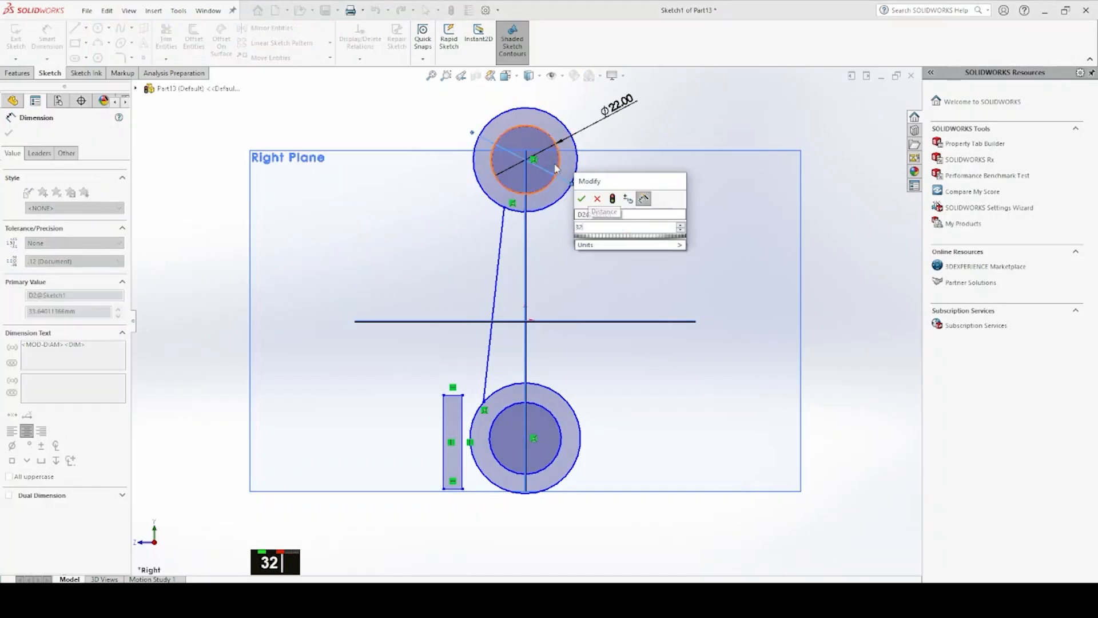
key(Return)
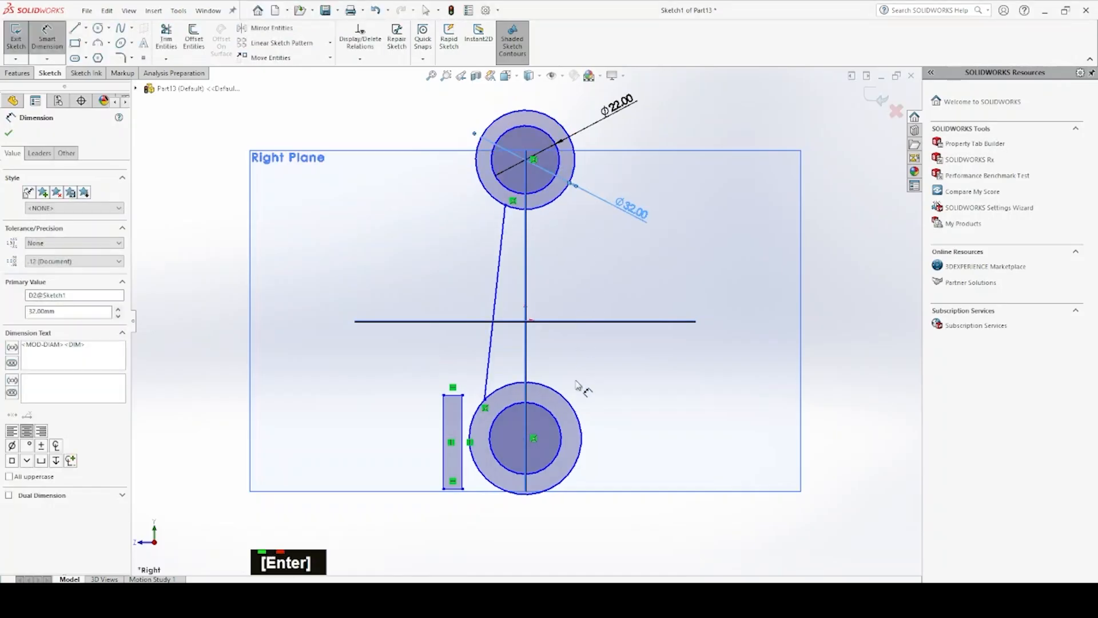
Dimension the lower outer circle with a diameter of 62 mm
click(568, 404)
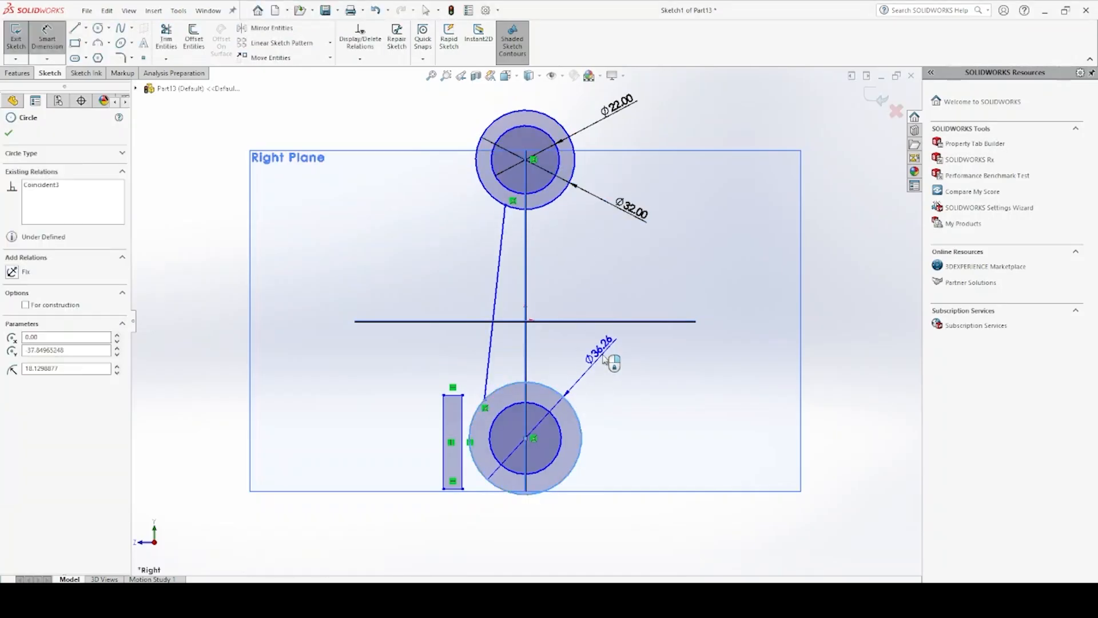
click(605, 359)
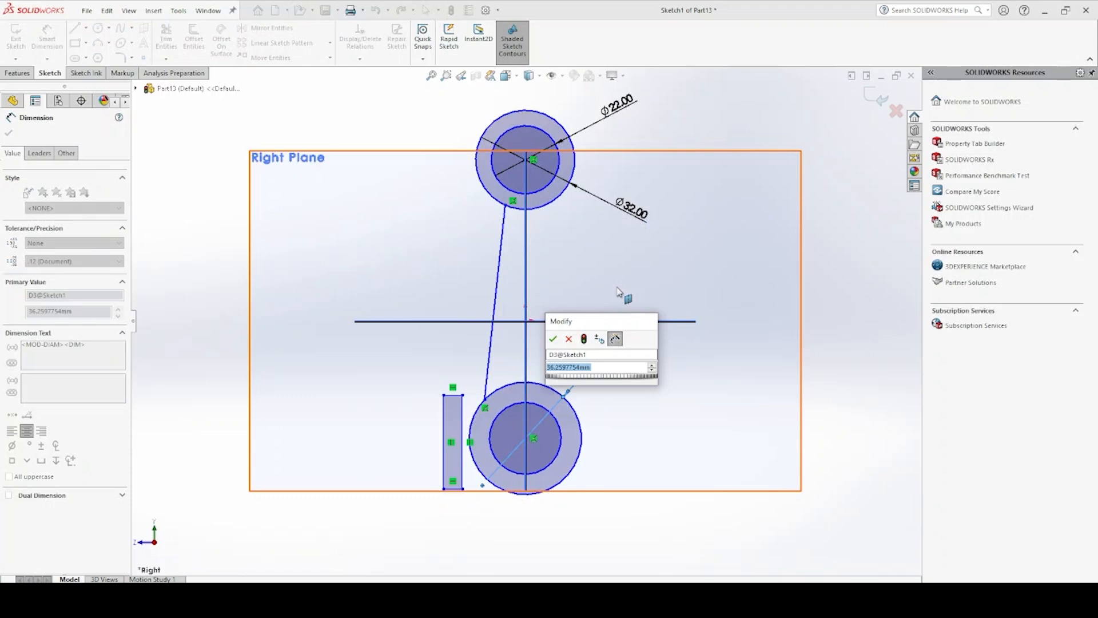
text(61)
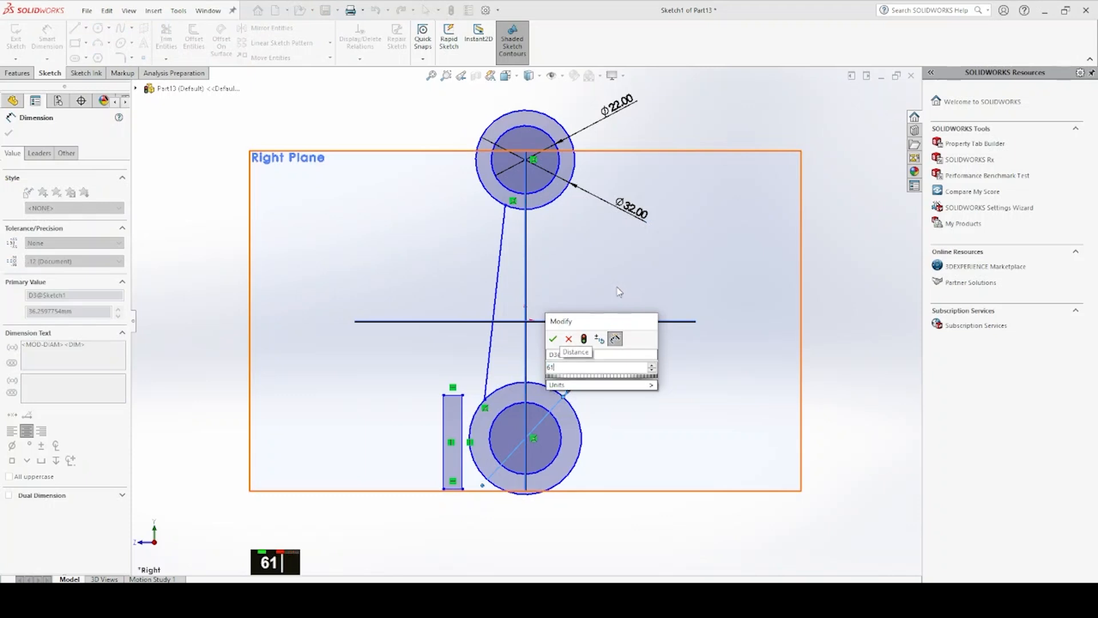
text(2)
key(Return)
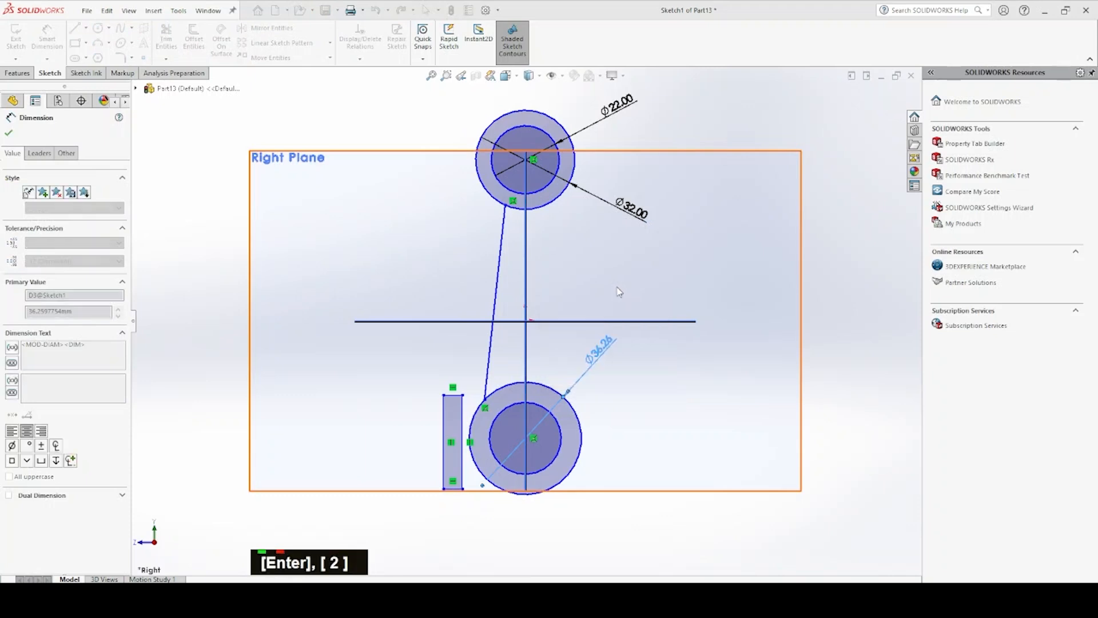
Dimension the lower inner circle with a diameter of 50 mm
click(555, 419)
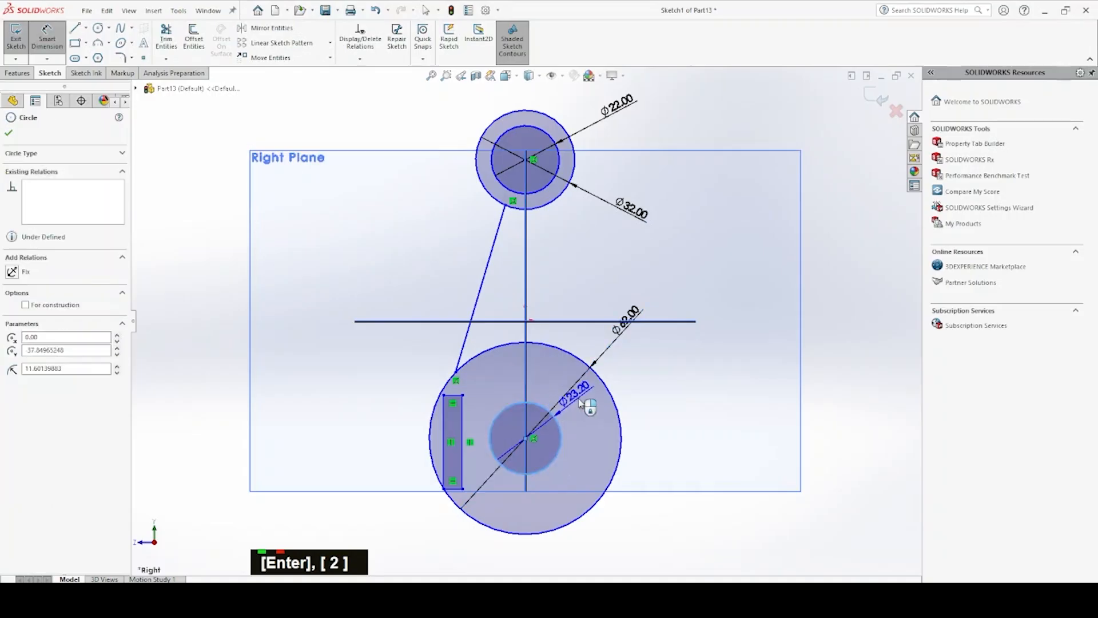
click(677, 361)
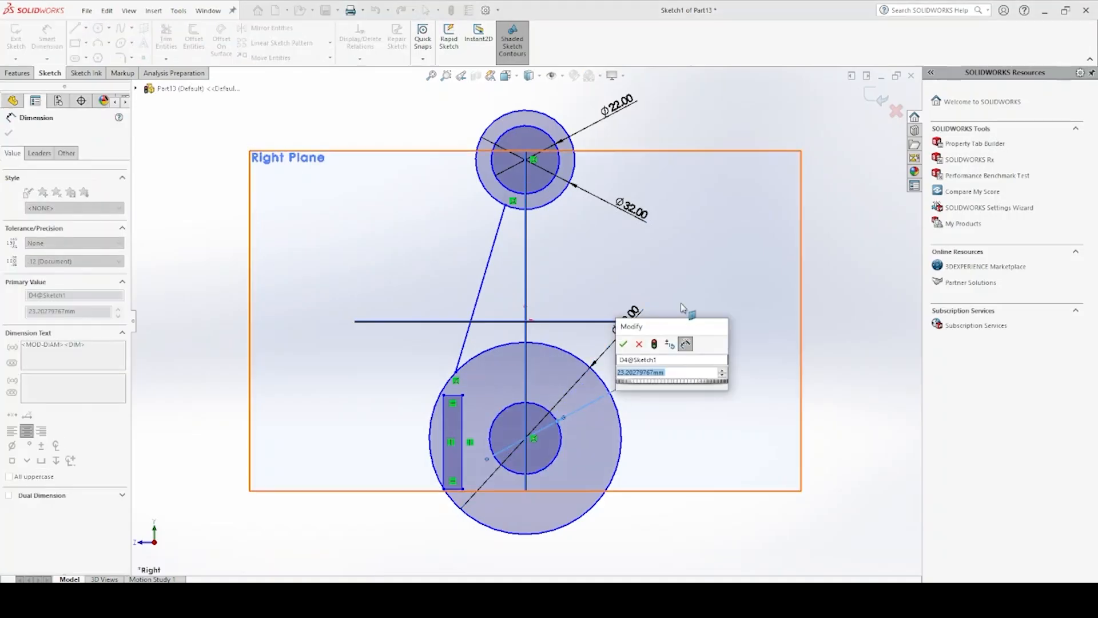
text(24)
key(BackSpace)
key(BackSpace)
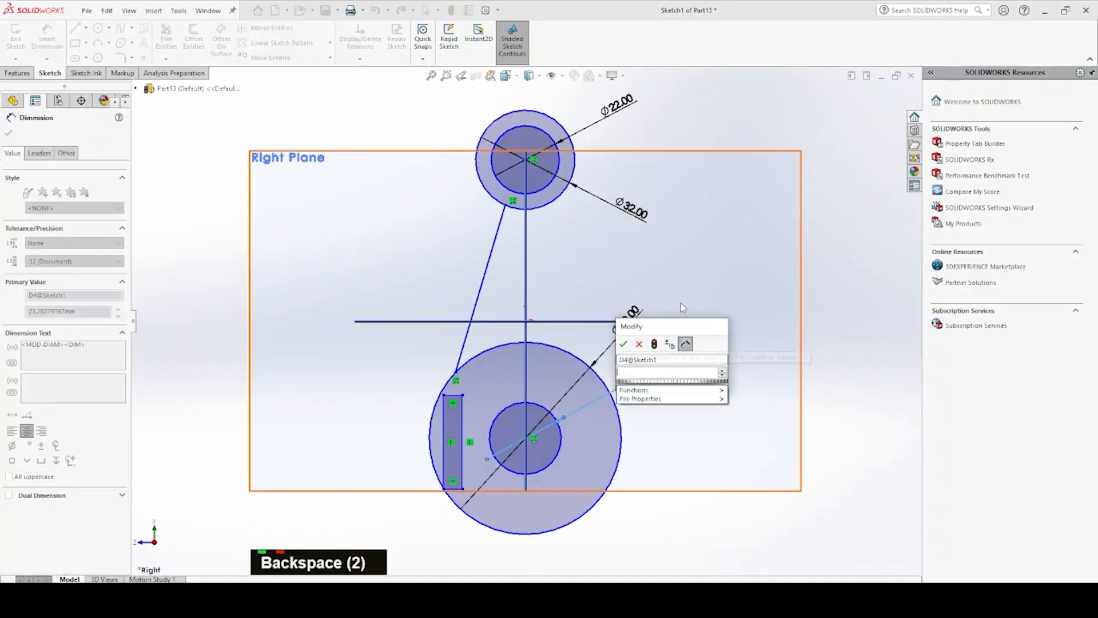
text(50)
key(Return)
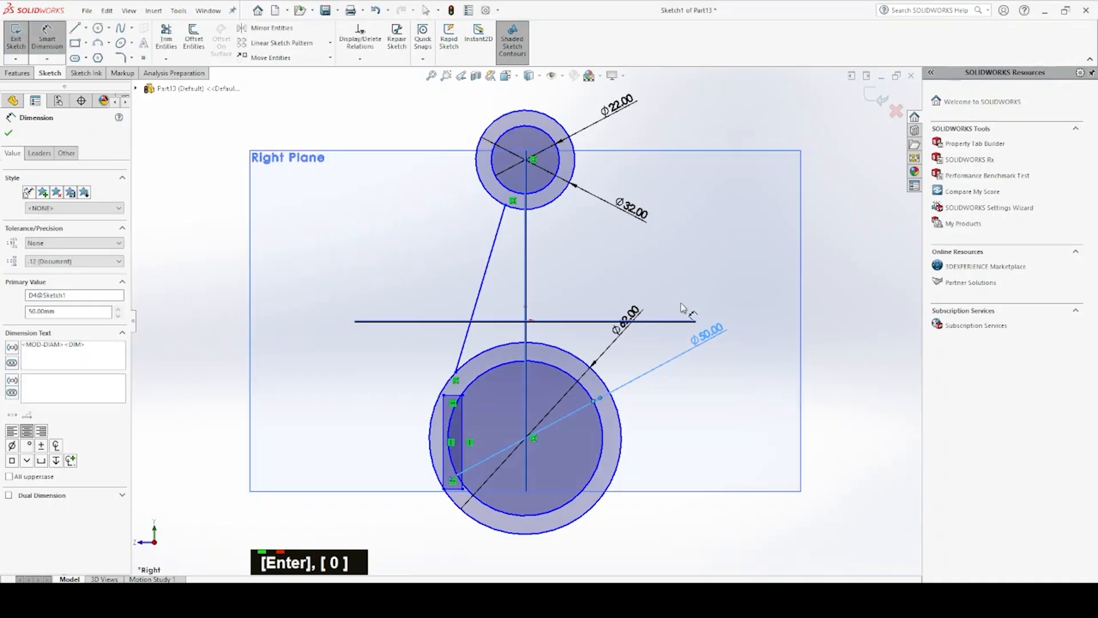
Set the vertical centre distance between the upper and lower circles to 180 mm
click(526, 163)
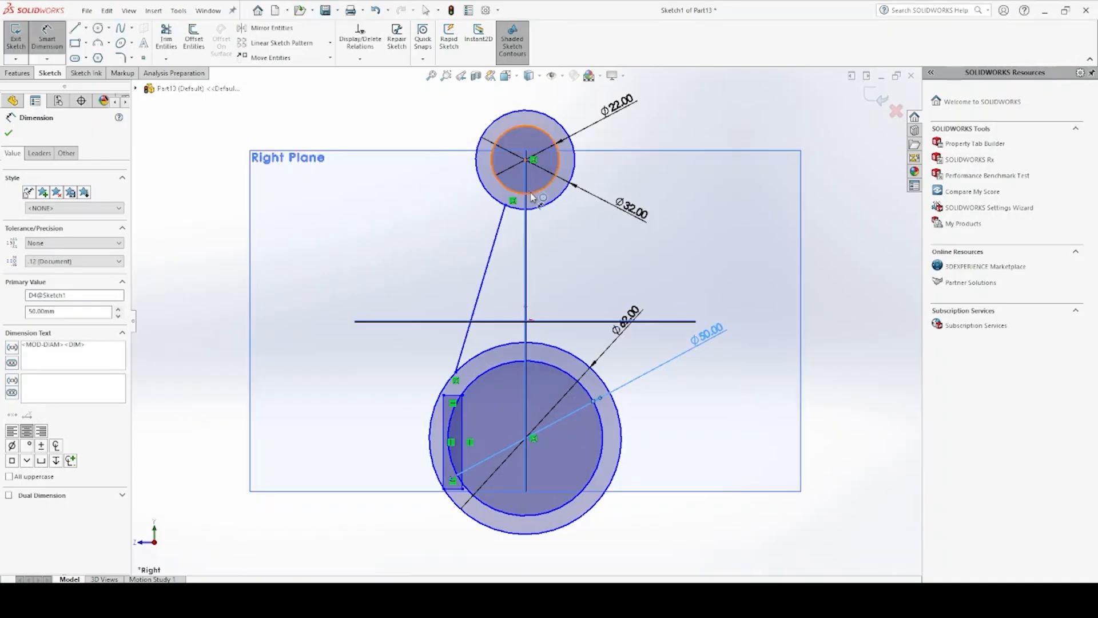
click(561, 373)
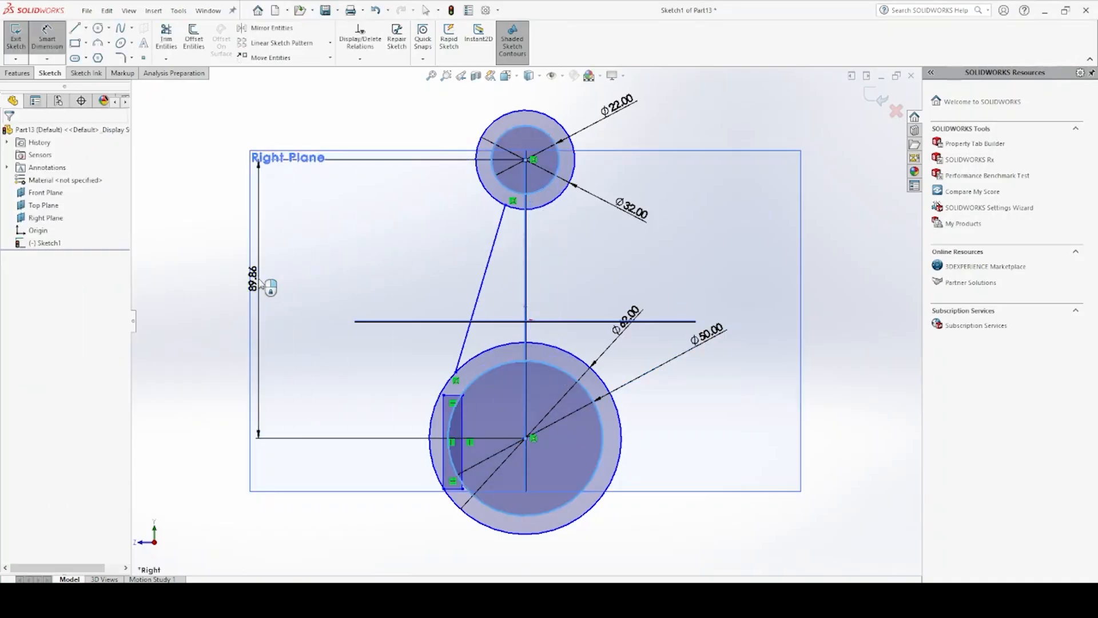
click(260, 251)
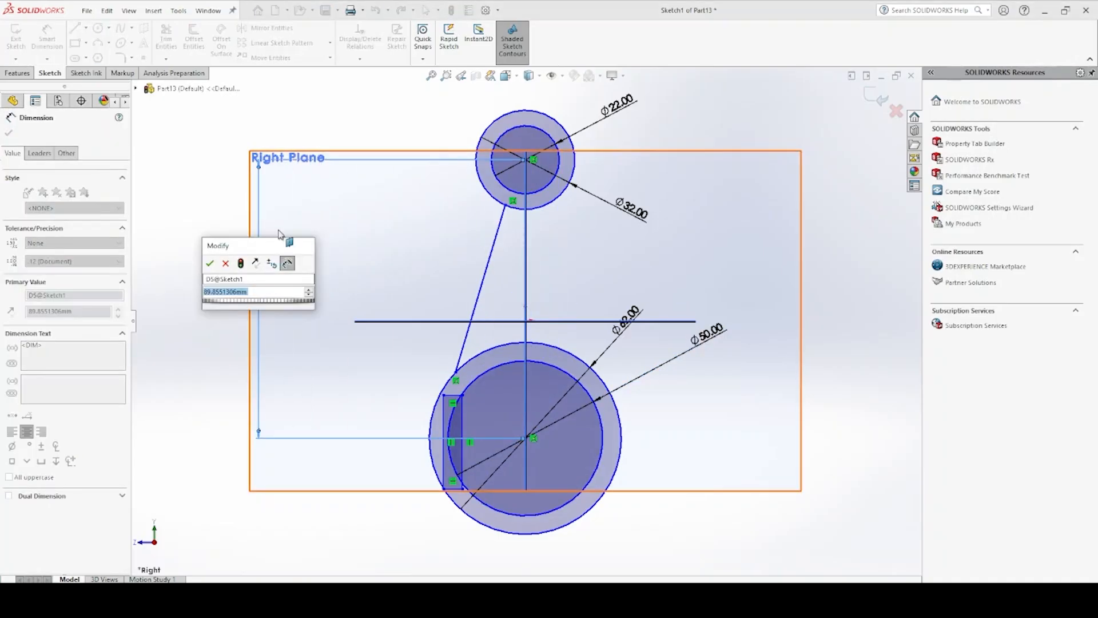
text(180)
key(Return)
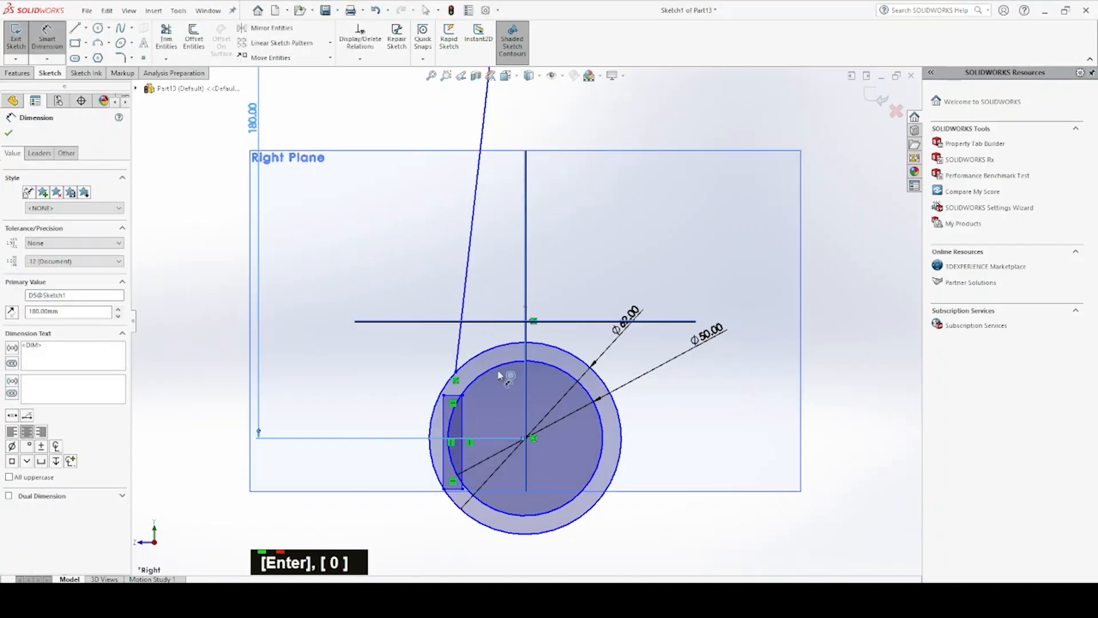
Move the narrow rectangle beside the lower circles outward, clear of the outer circle, making it about 40 mm high
key(Escape)
drag(458, 402, 376, 370)
drag(463, 380, 408, 381)
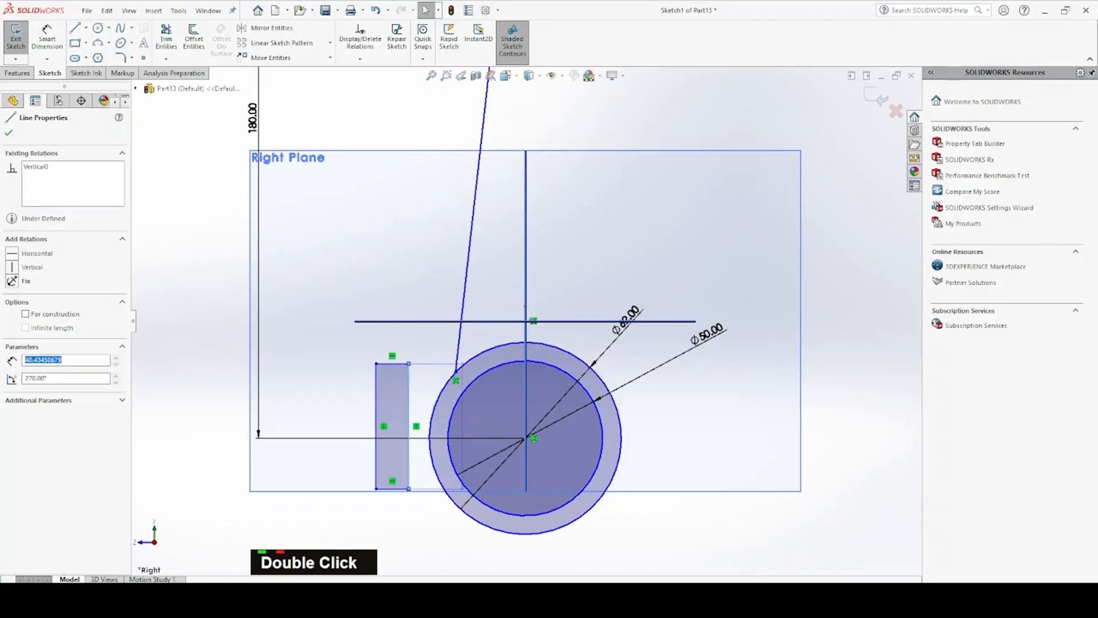
Dimension the height of the narrow rectangle as 44 mm
click(47, 40)
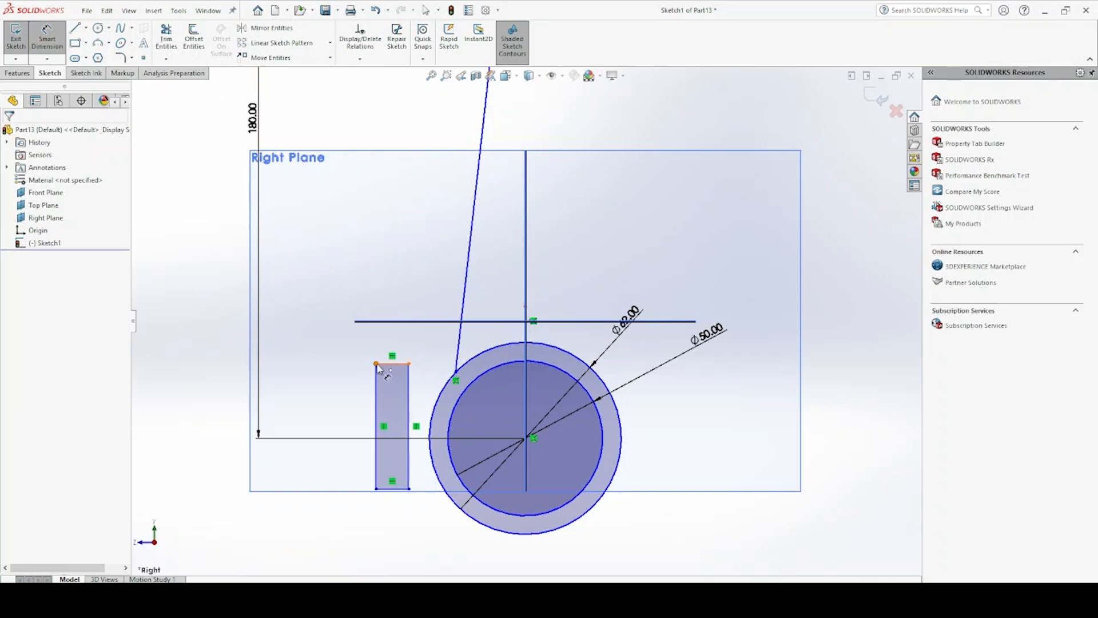
click(376, 364)
click(376, 489)
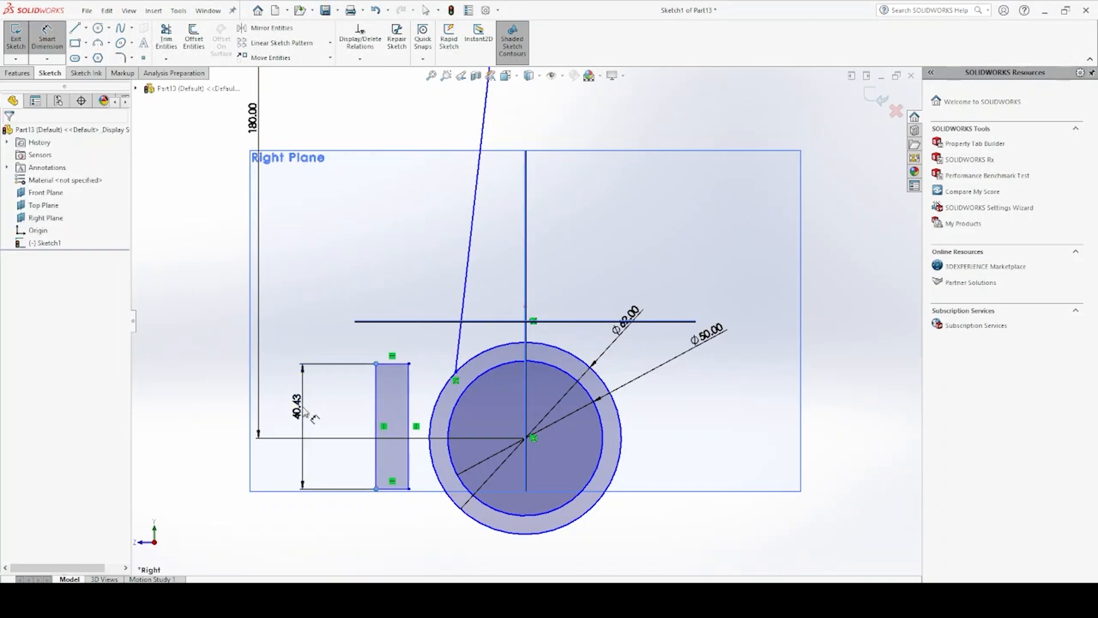
click(300, 420)
text(44)
key(Return)
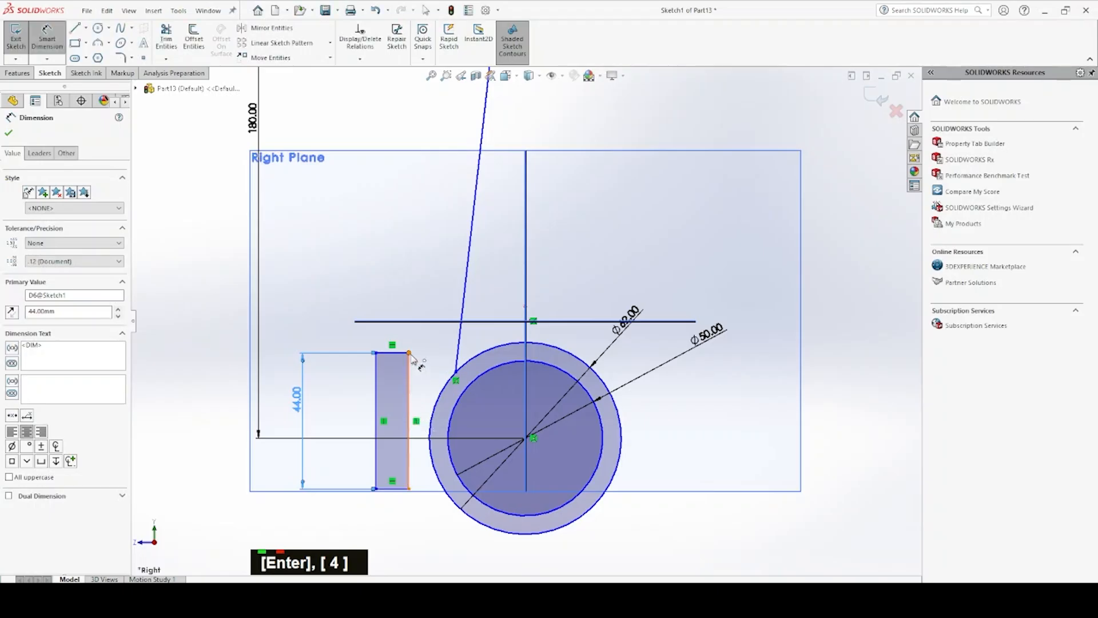
Set the vertical distance from the rectangle's upper inner corner to the lower circles' centre to 22 mm
click(410, 352)
click(525, 439)
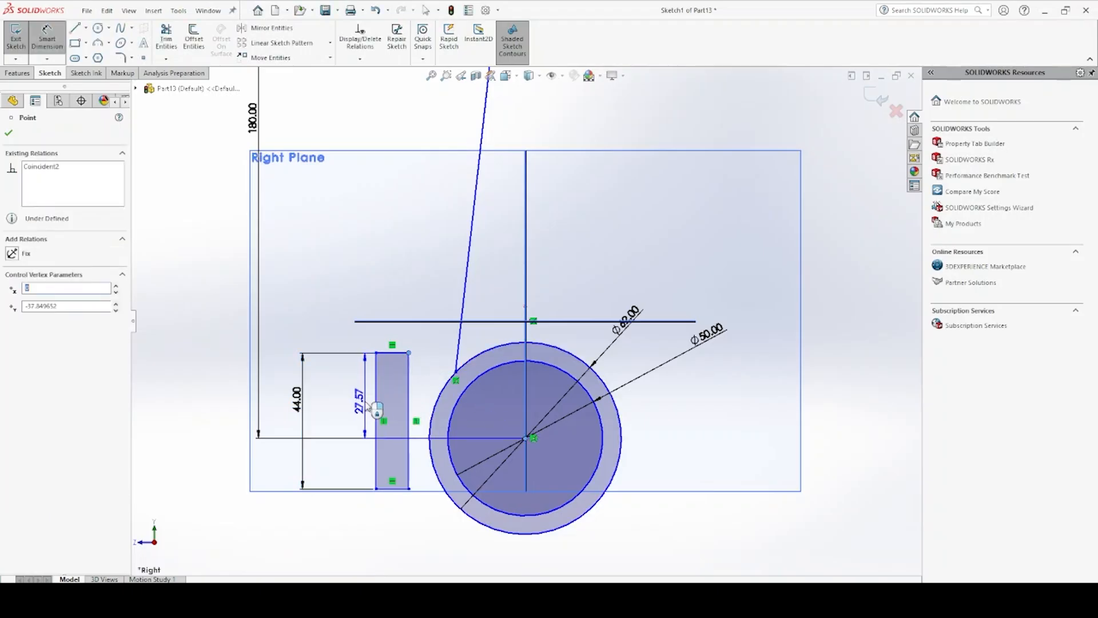
click(342, 348)
text(22)
key(Return)
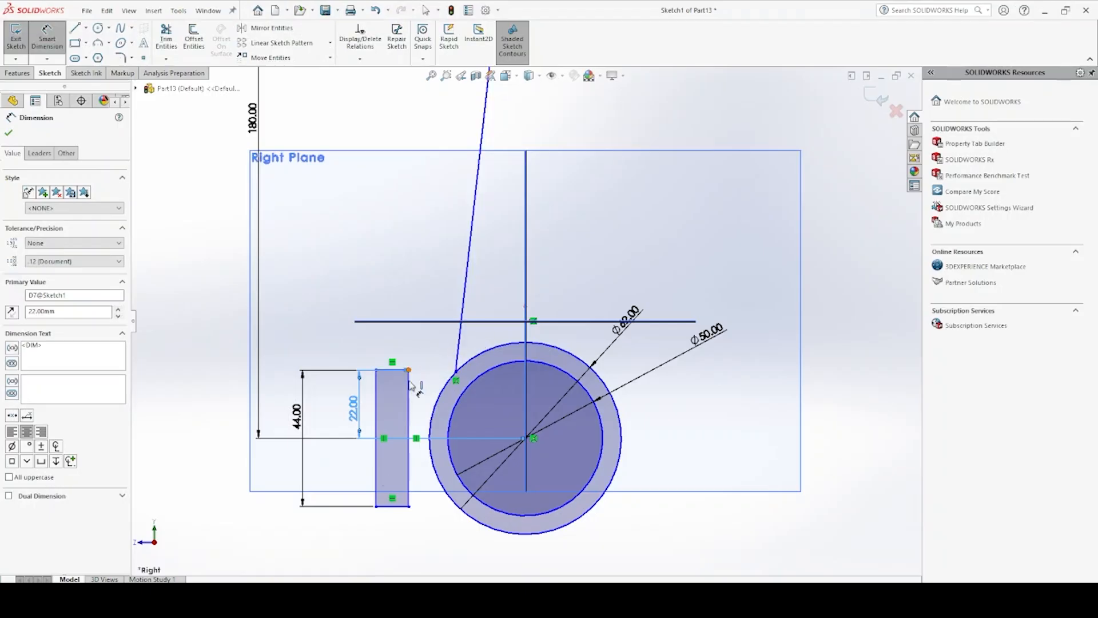
Set the horizontal distance from the rectangle's outer lower corner to the lower circles' centre to 37 mm
click(376, 505)
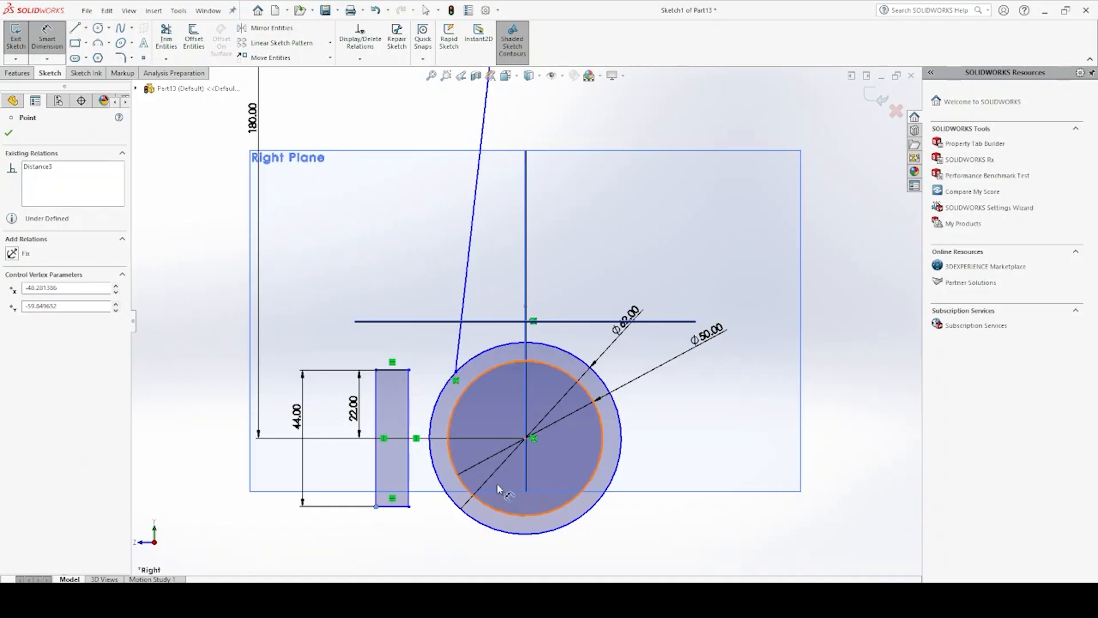
click(525, 438)
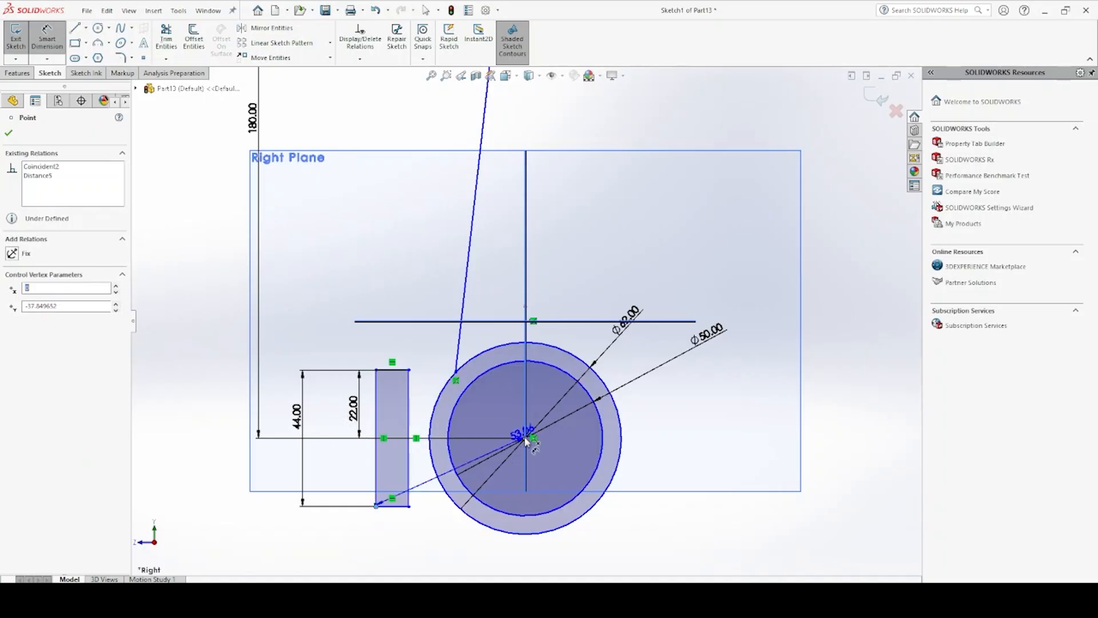
click(461, 547)
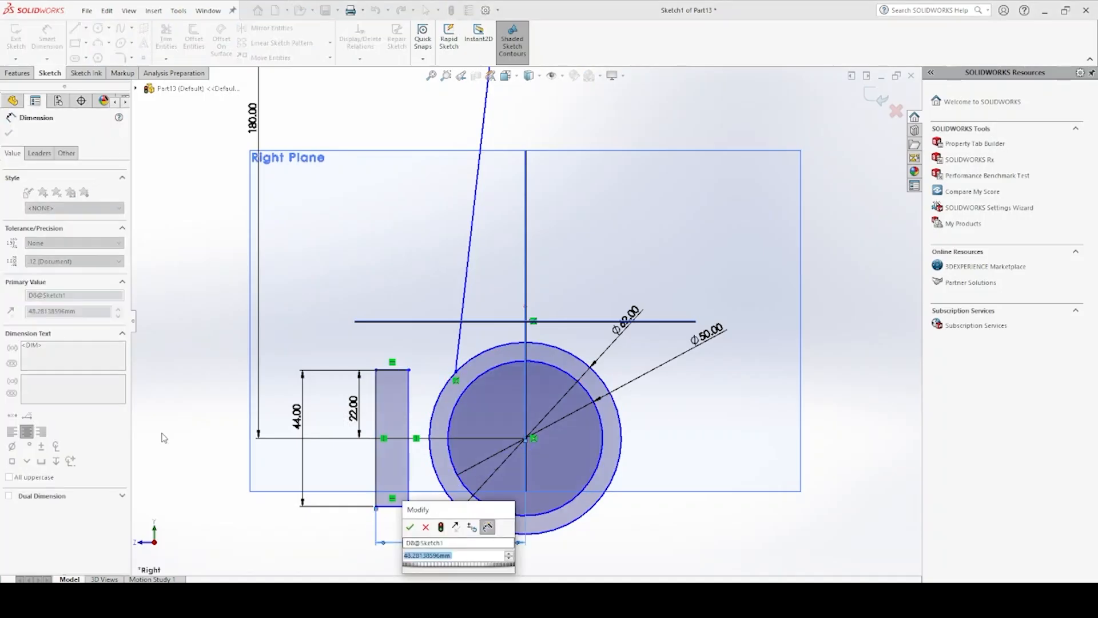
text(41)
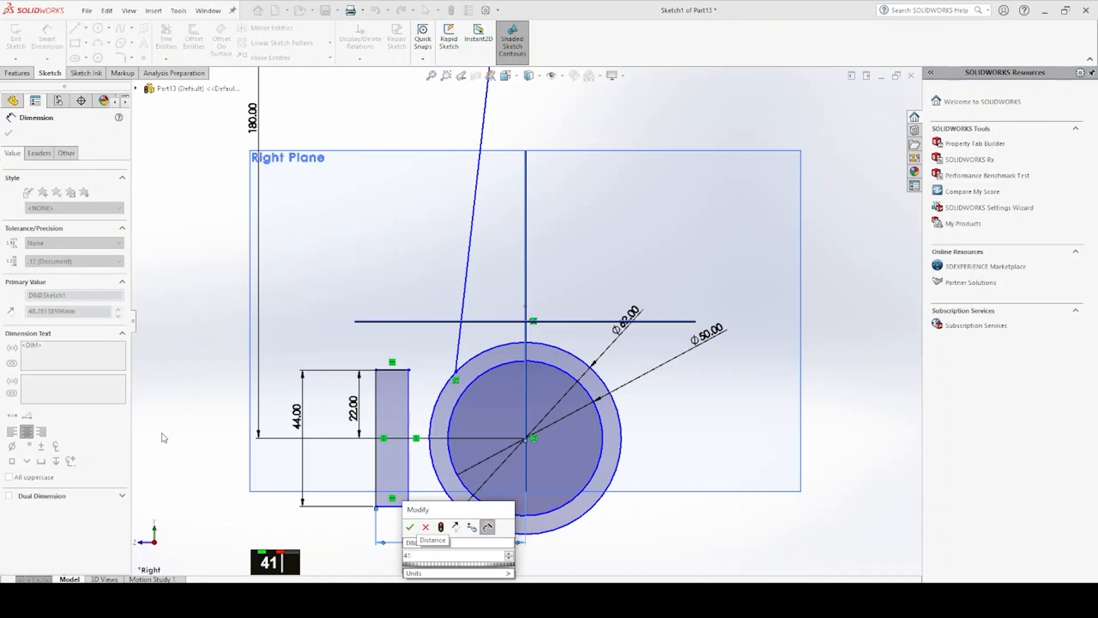
key(BackSpace)
key(BackSpace)
key(BackSpace)
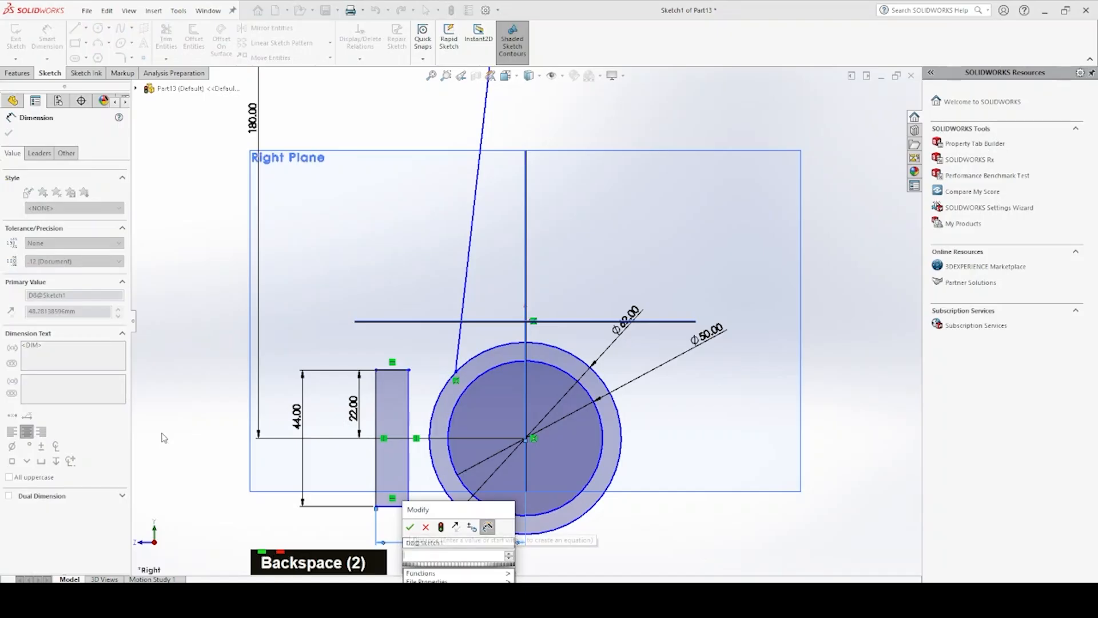
text(37)
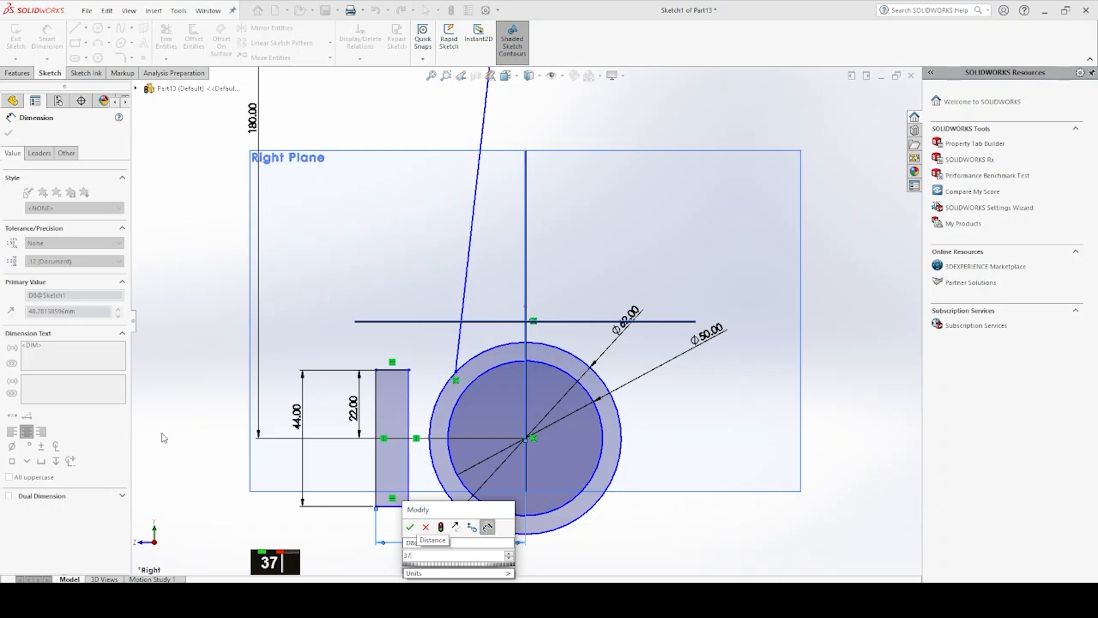
key(Return)
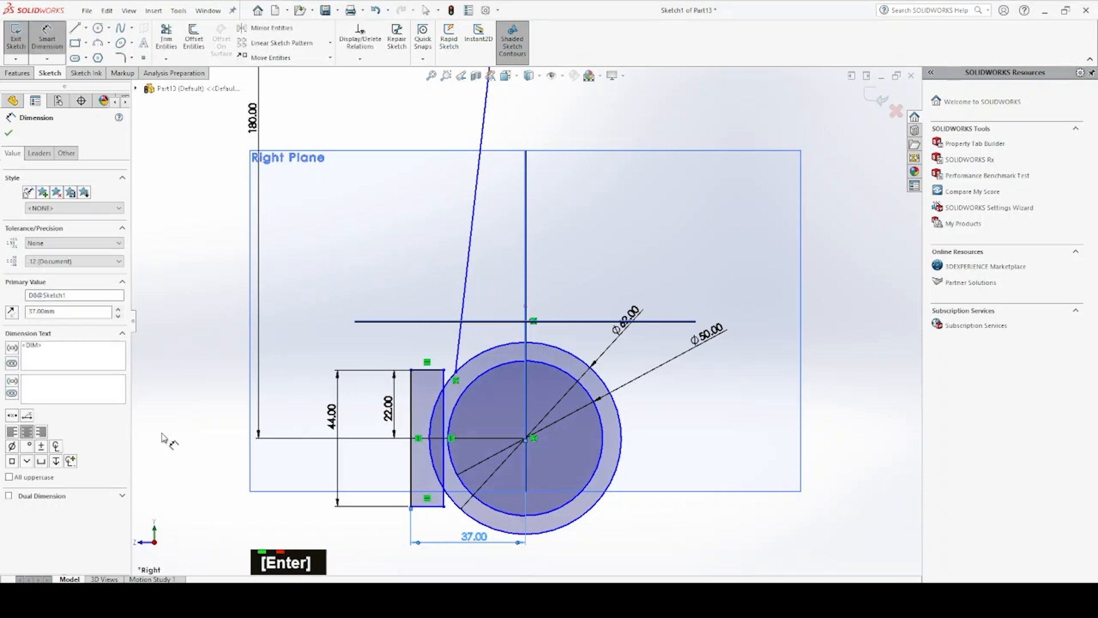
Make the slanted line's lower endpoint coincident with the rectangle's upper inner corner
key(Escape)
click(456, 372)
ctrl+click(445, 370)
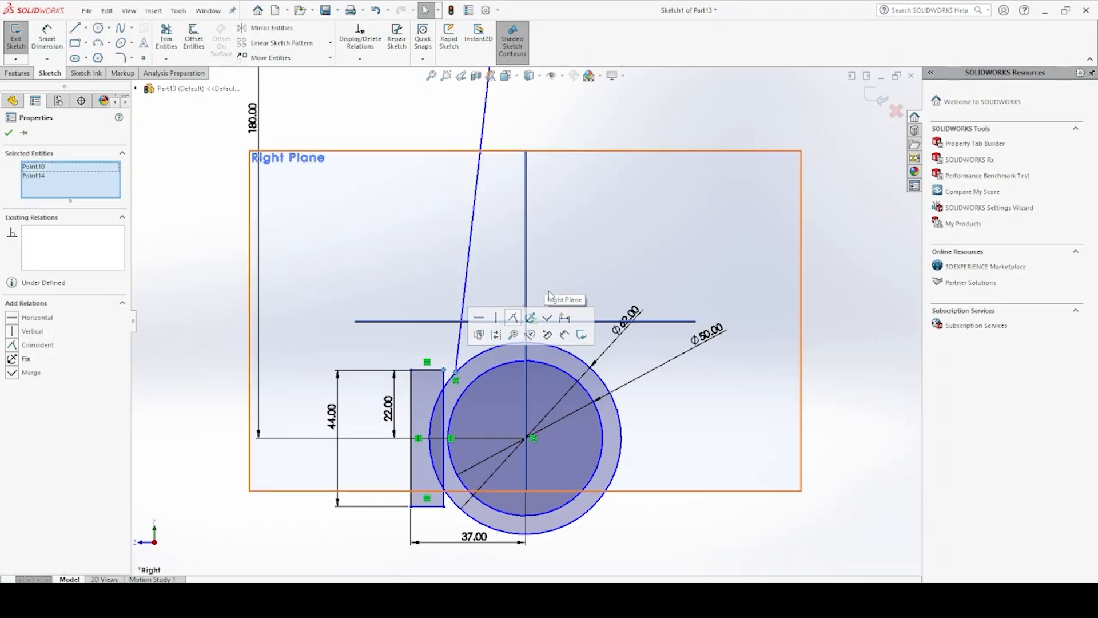
click(14, 346)
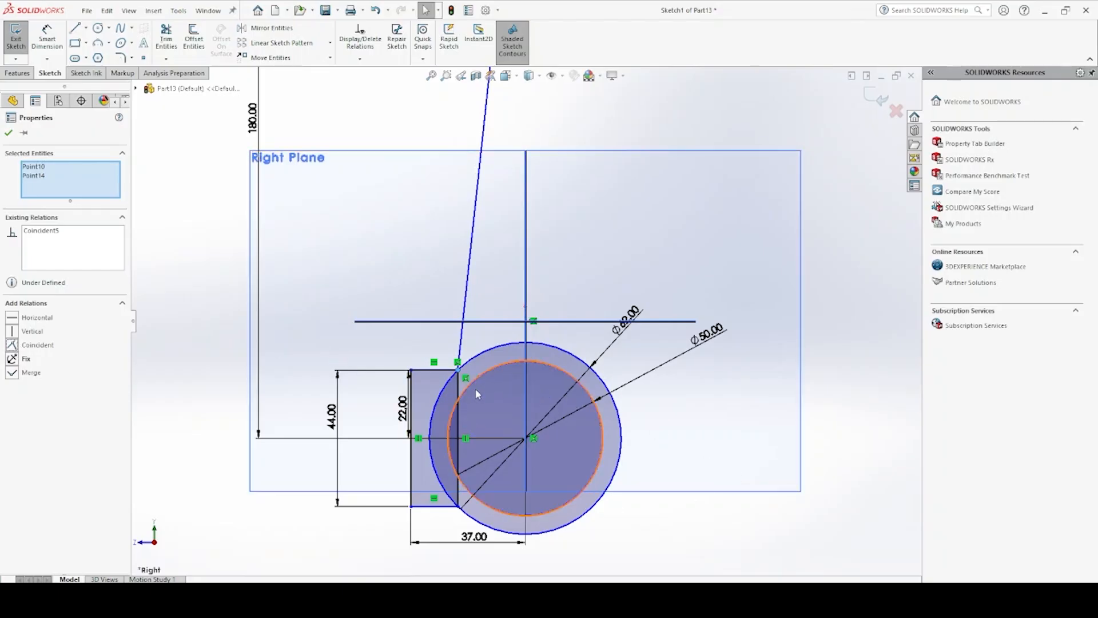
key(Escape)
Trim away the rectangle's inner vertical side where it crosses the lower circles
click(163, 38)
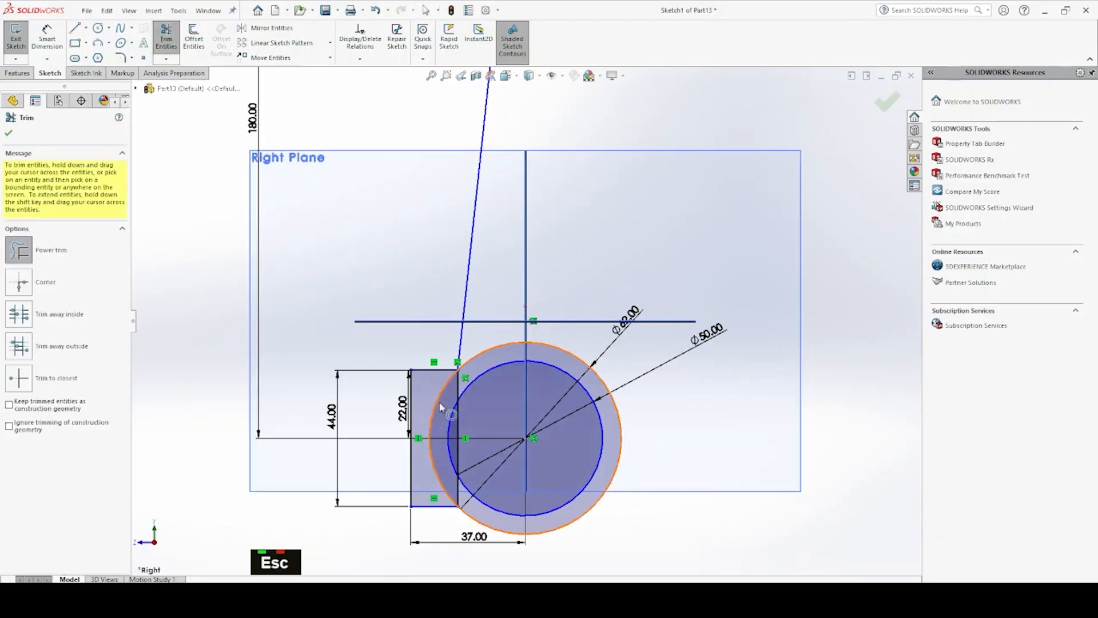
drag(463, 422, 458, 430)
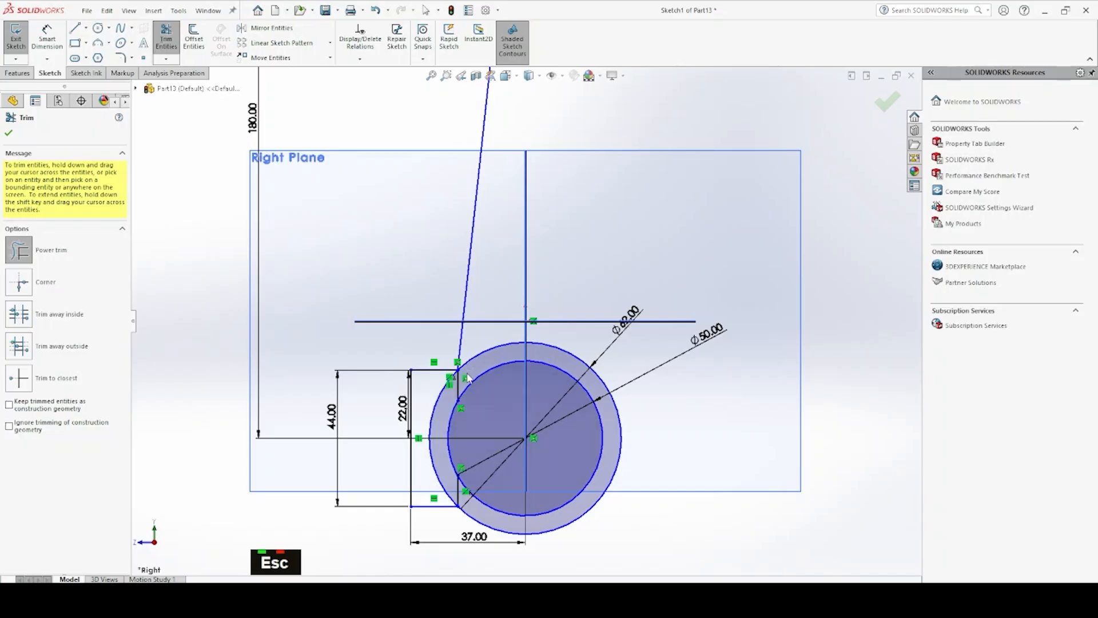
drag(459, 386, 457, 400)
key(Escape)
key(Escape)
Sketch a short horizontal line outward from the slanted line's upper endpoint and convert it to construction geometry
scroll(529, 320, up, 5)
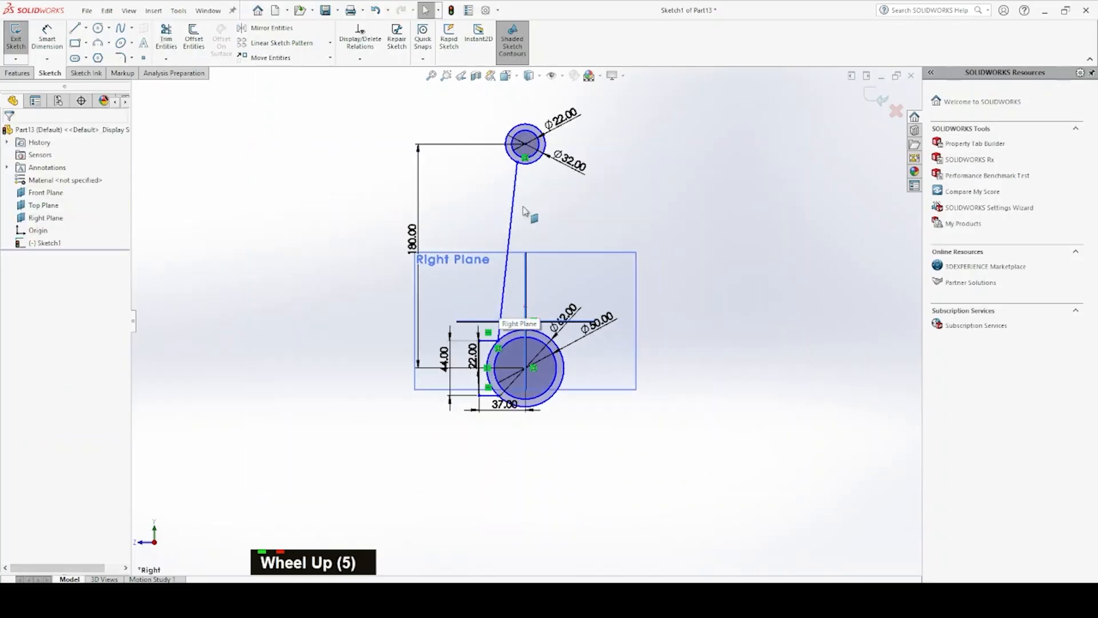
scroll(522, 175, down, 2)
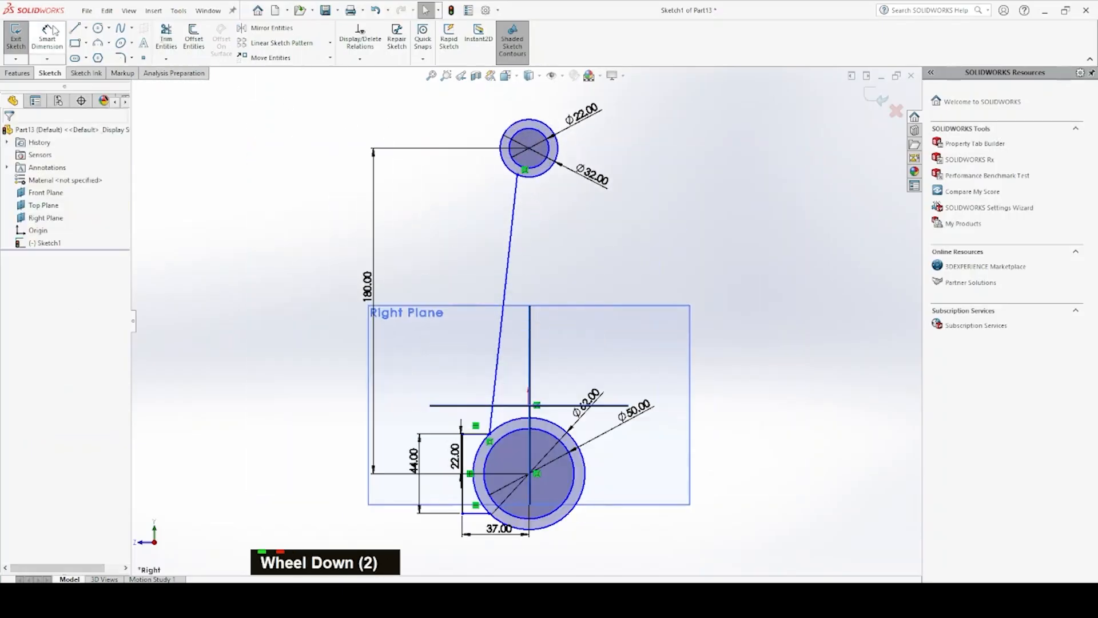
key(Escape)
click(75, 27)
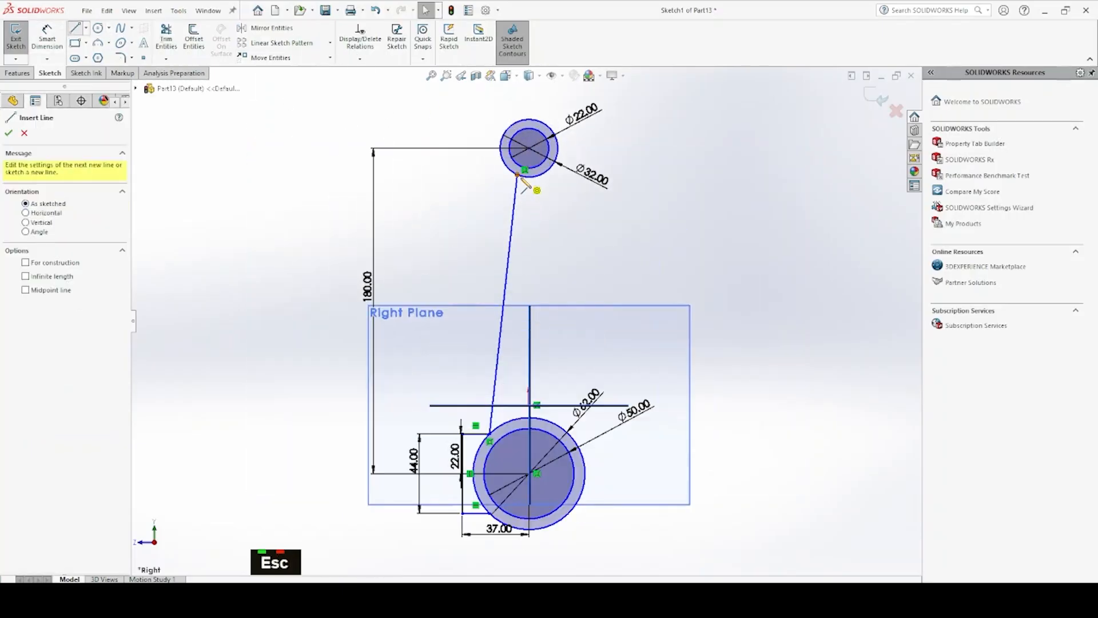
click(518, 174)
click(470, 174)
key(Escape)
key(Escape)
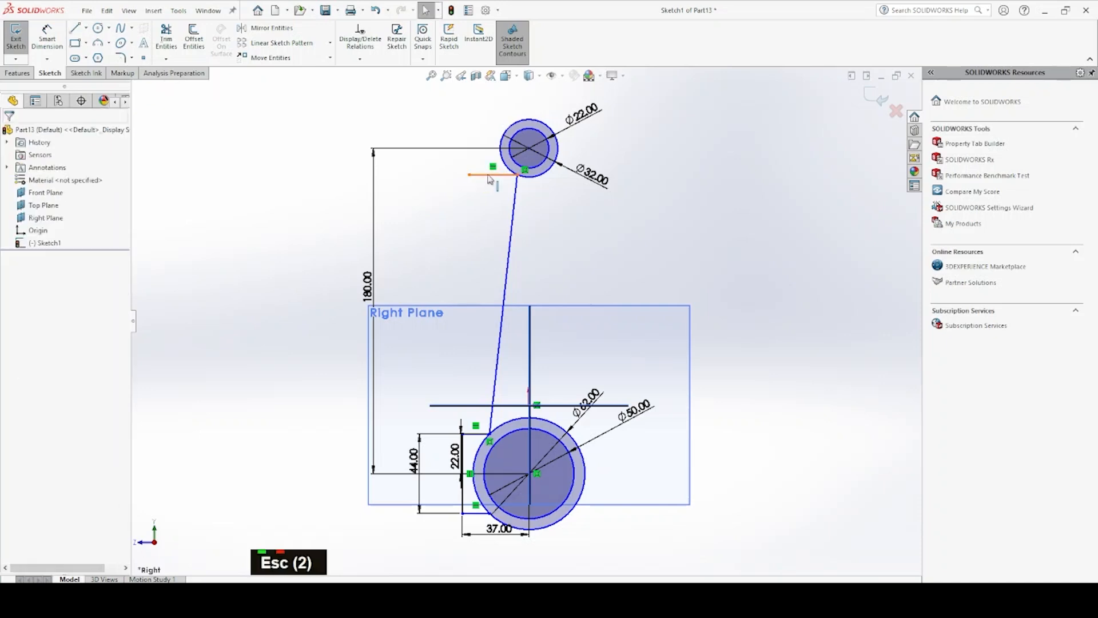
click(497, 175)
click(539, 140)
key(Escape)
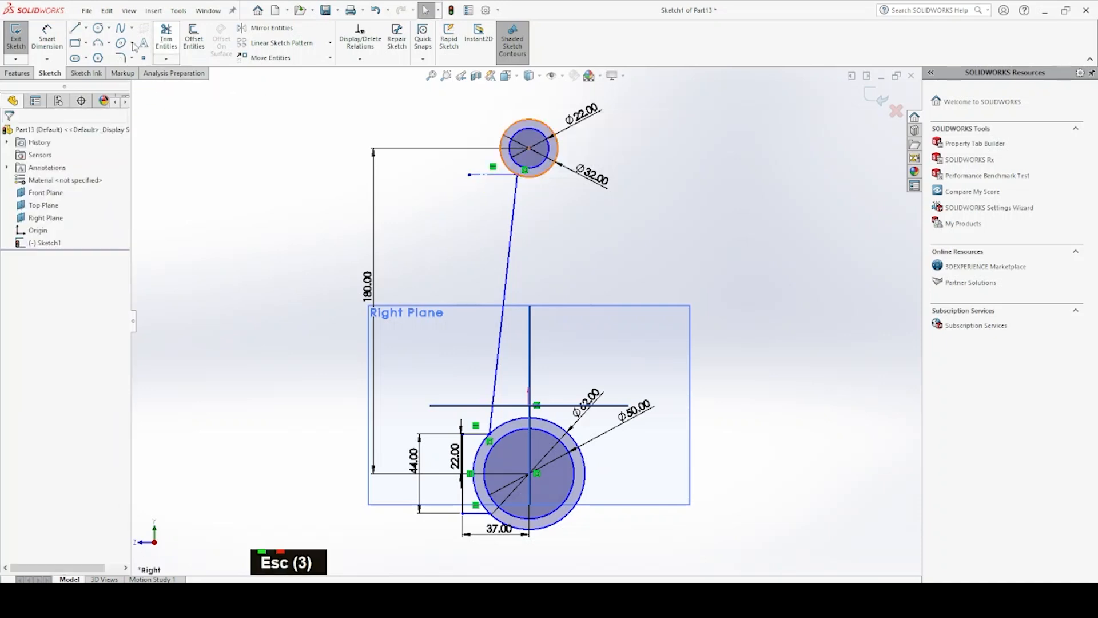
Dimension the angle between the horizontal construction line and the slanted line as 87°
click(62, 32)
click(499, 179)
click(514, 198)
click(497, 195)
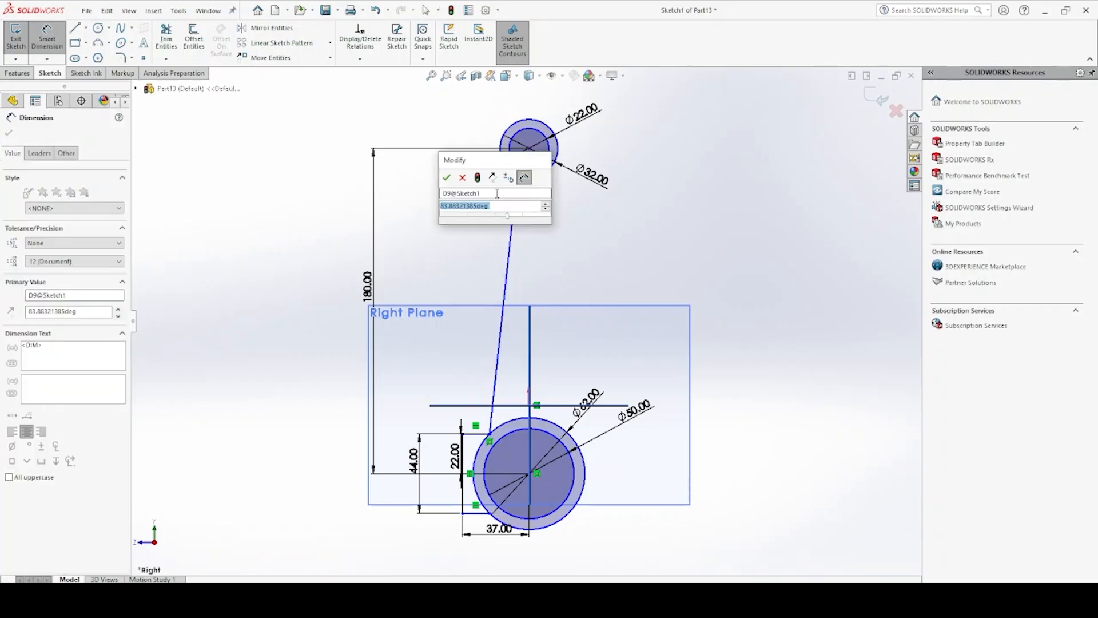
text(87)
key(Return)
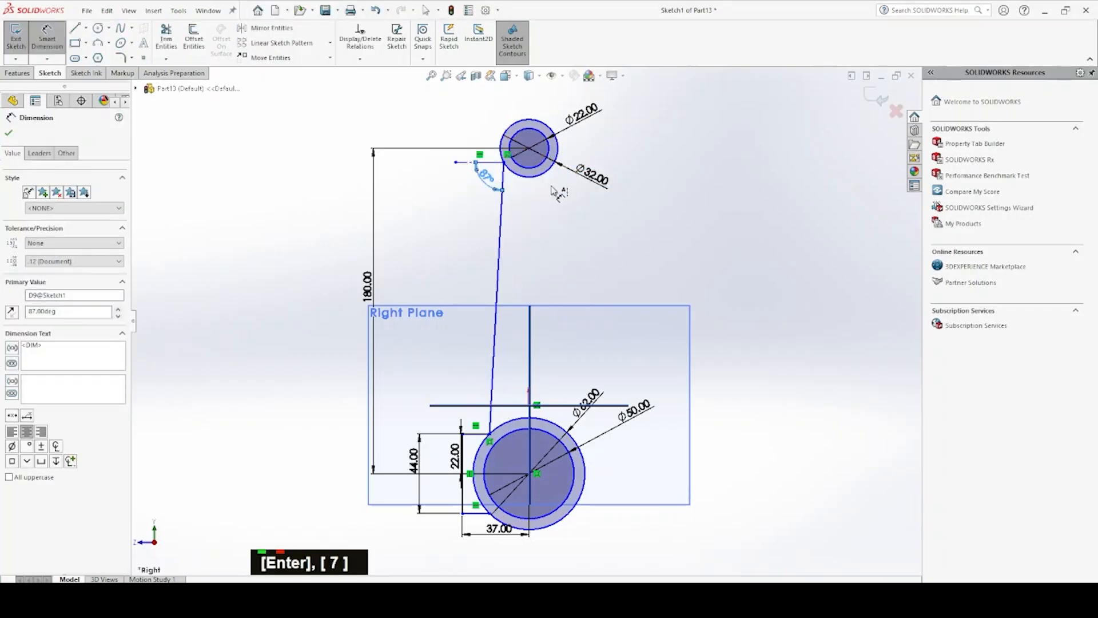
Change the slanted line's angle to the construction line to 85°
scroll(541, 282, up, 5)
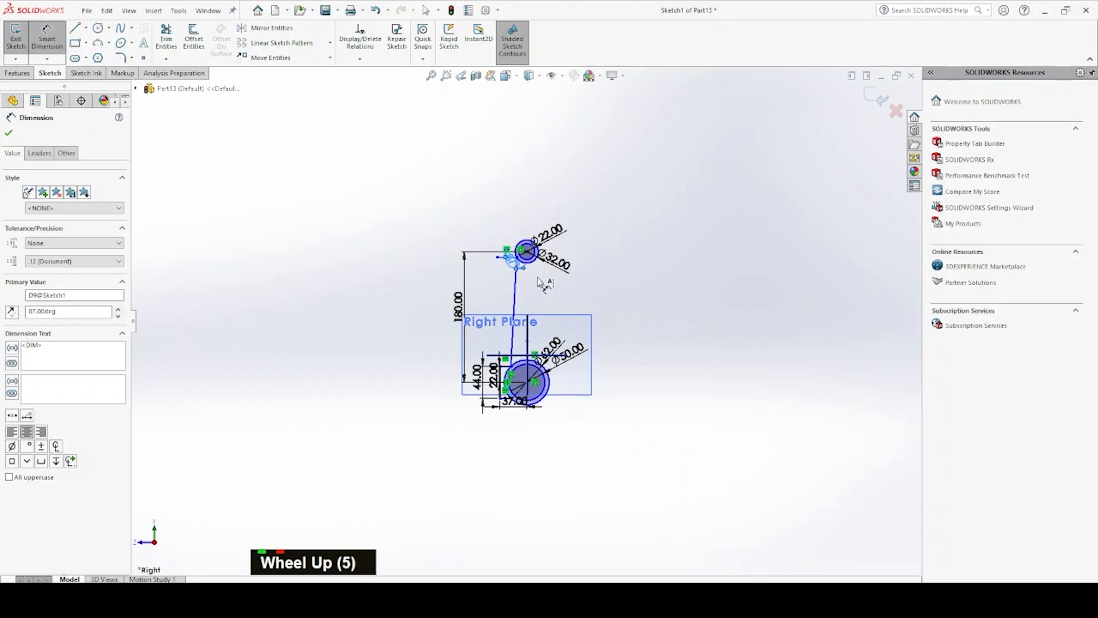
scroll(541, 283, down, 5)
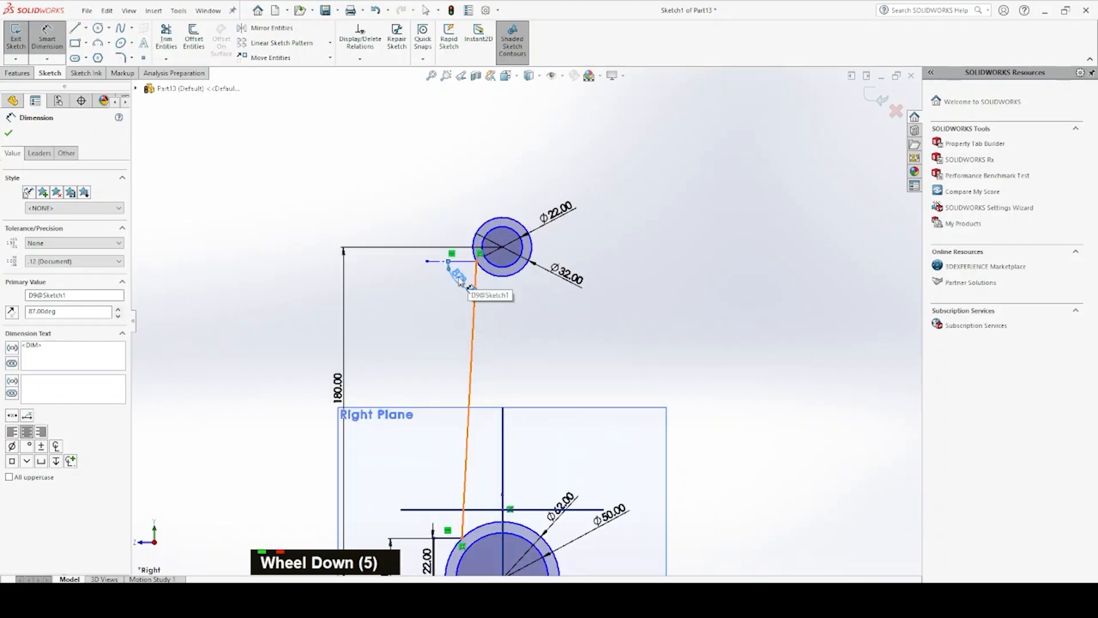
double_click(459, 278)
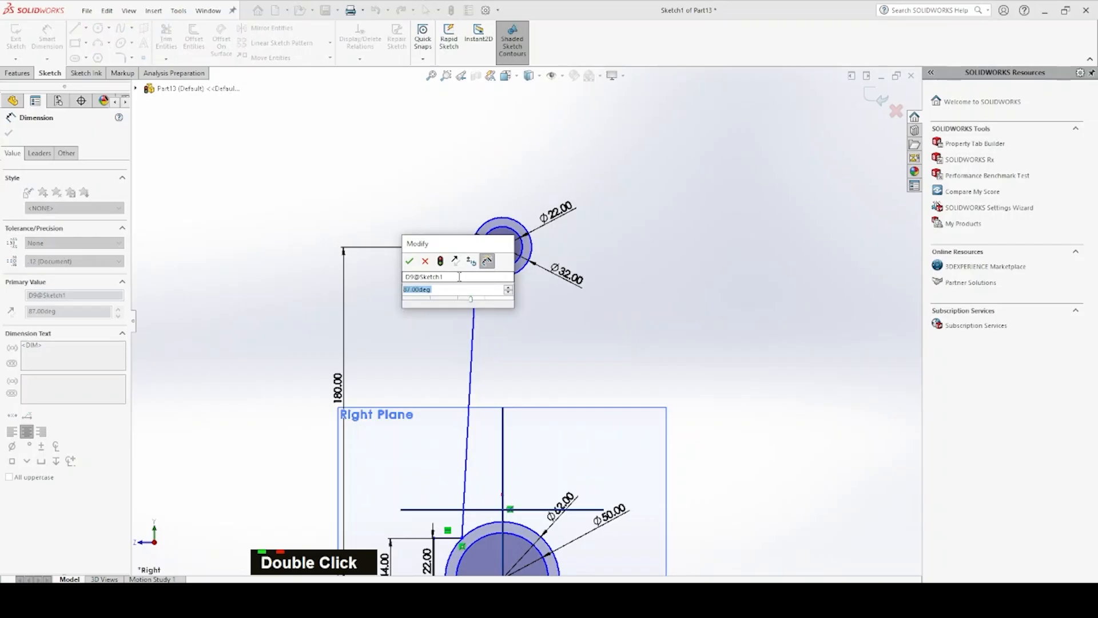
text(85)
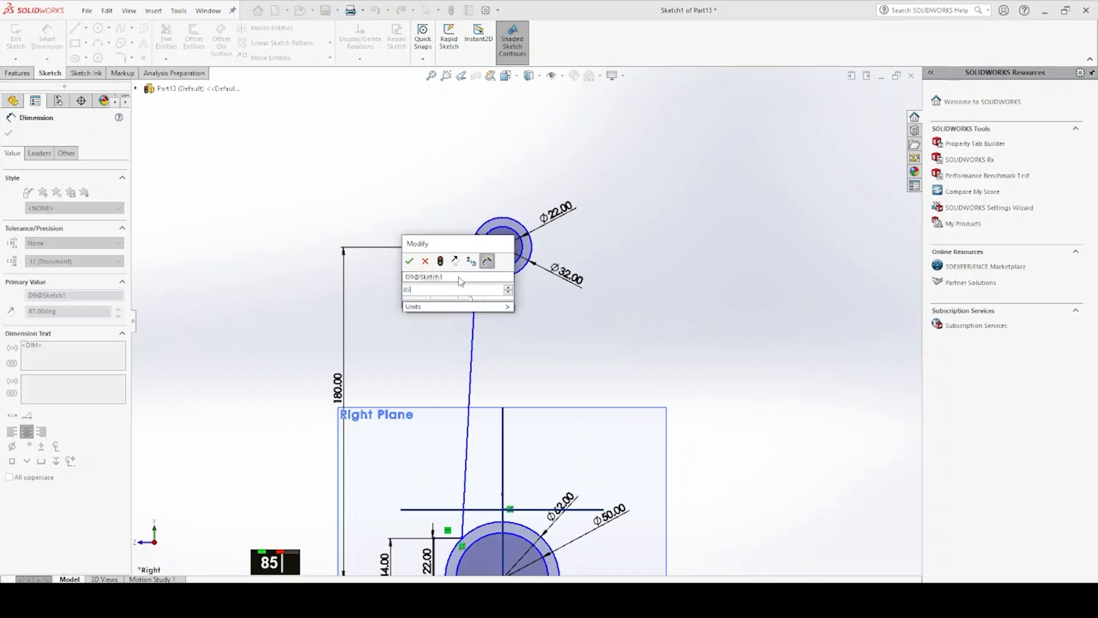
key(Return)
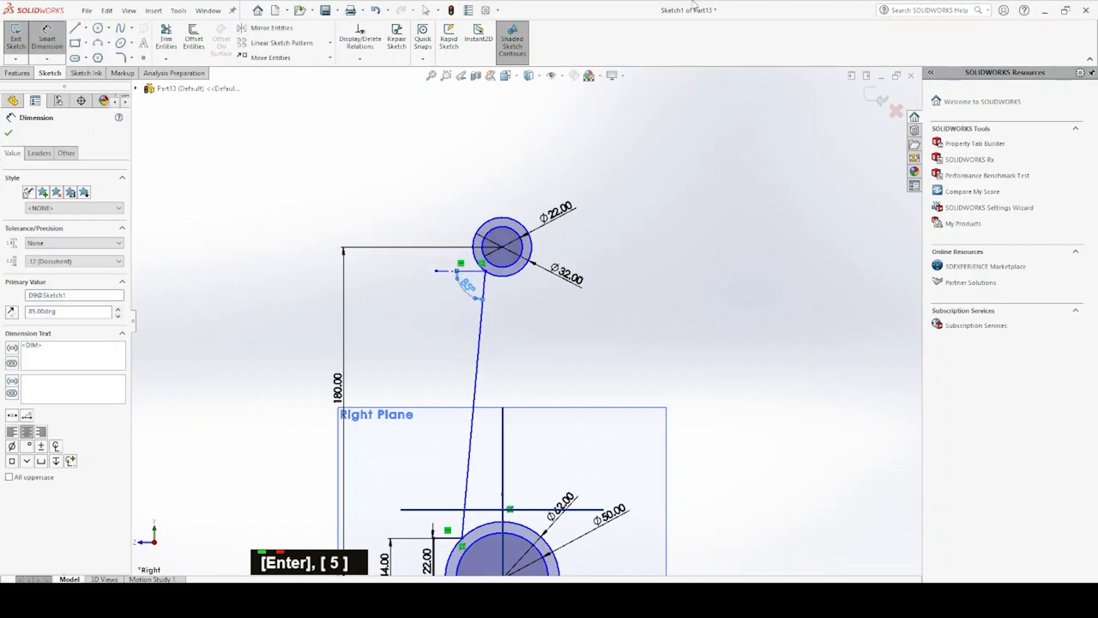
Mirror the slanted line and the three remaining rectangle sides about the Front Plane, keeping the originals
click(268, 28)
click(479, 337)
scroll(515, 318, up, 3)
scroll(535, 359, down, 6)
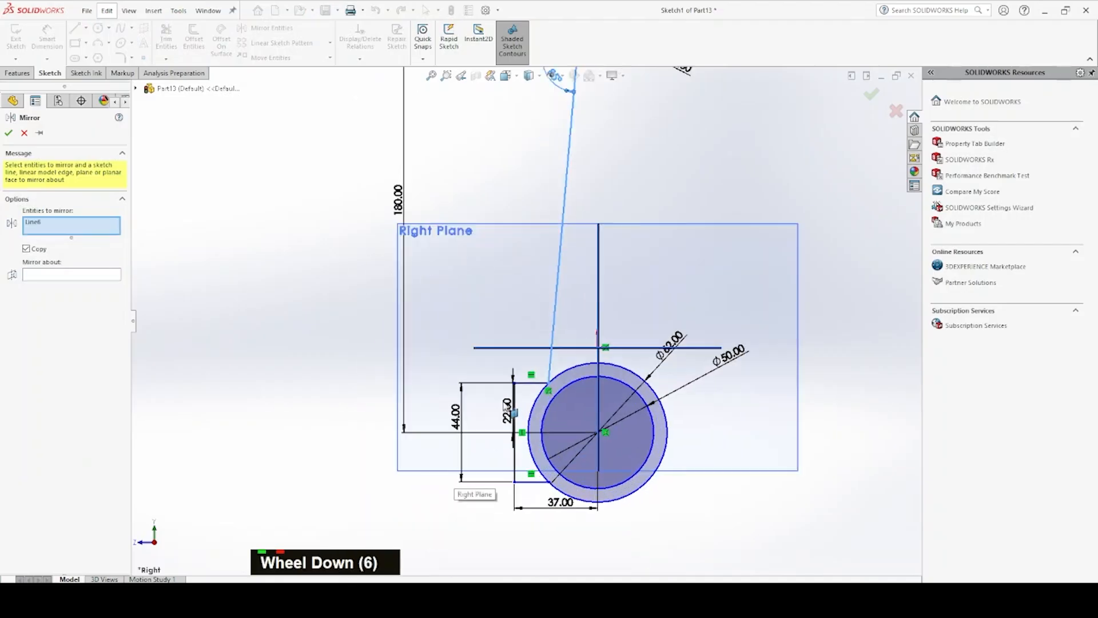
drag(536, 359, 482, 523)
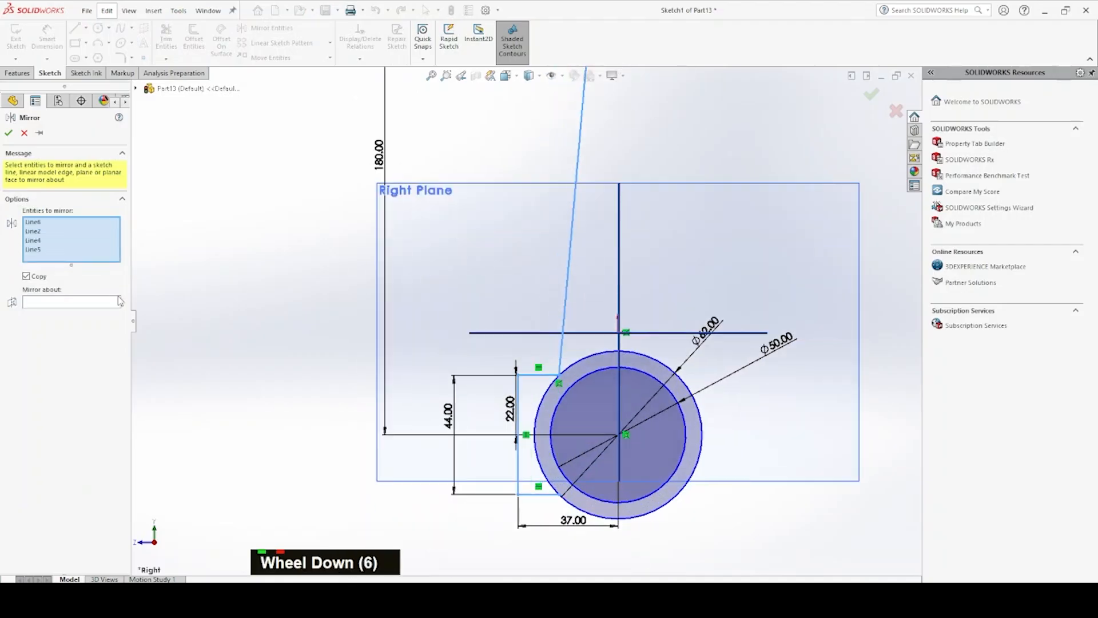
click(86, 301)
click(617, 214)
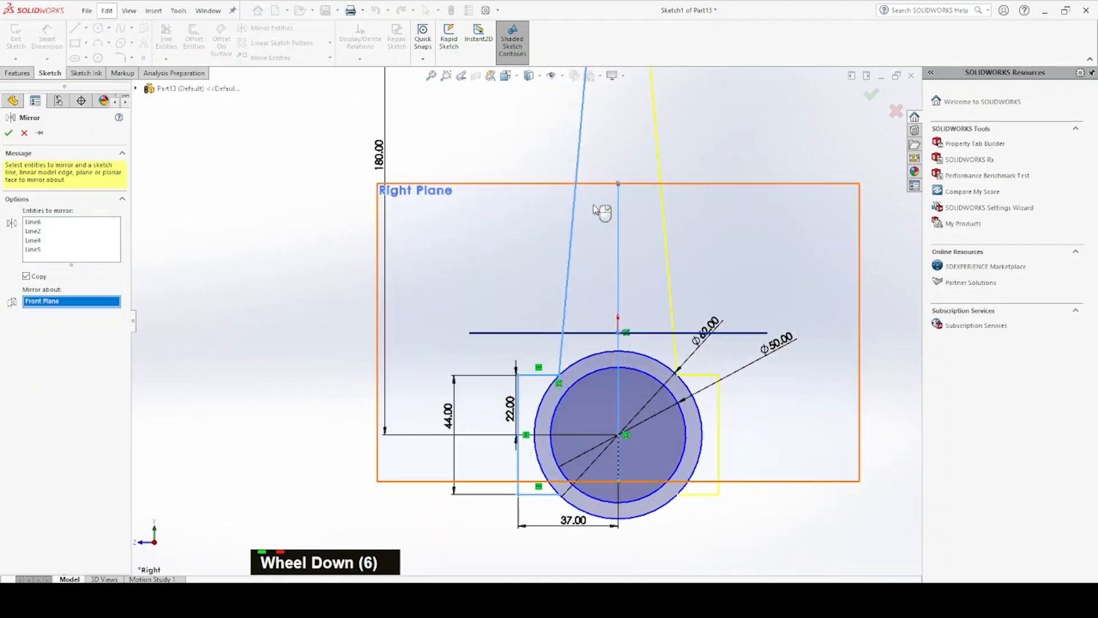
click(9, 133)
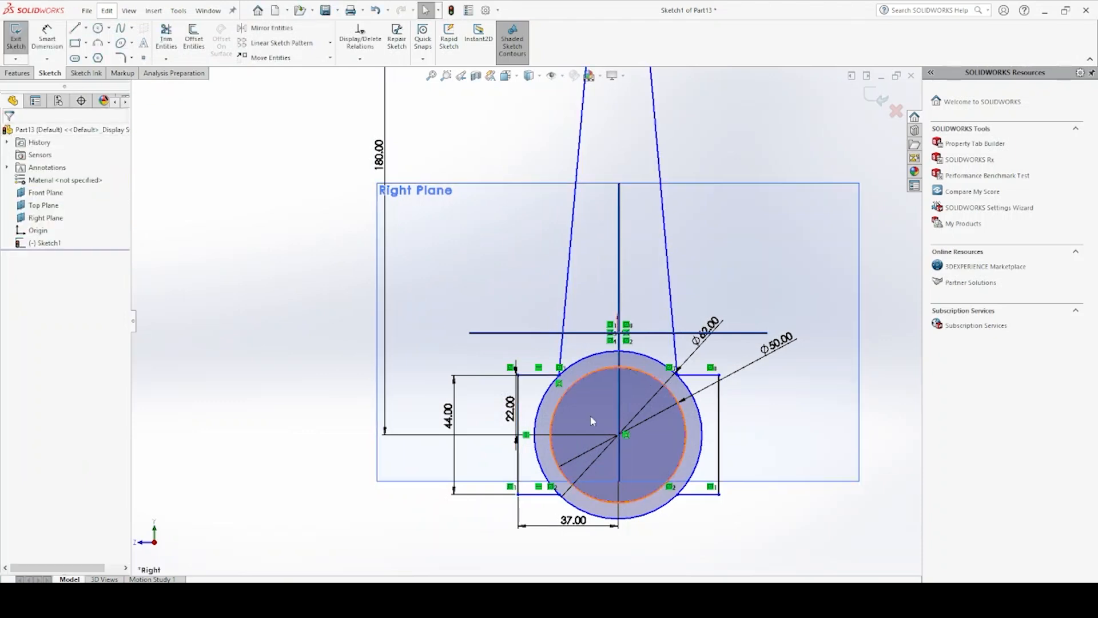
Make the centre point of the two large lower circles coincident with the origin
click(618, 436)
key(Escape)
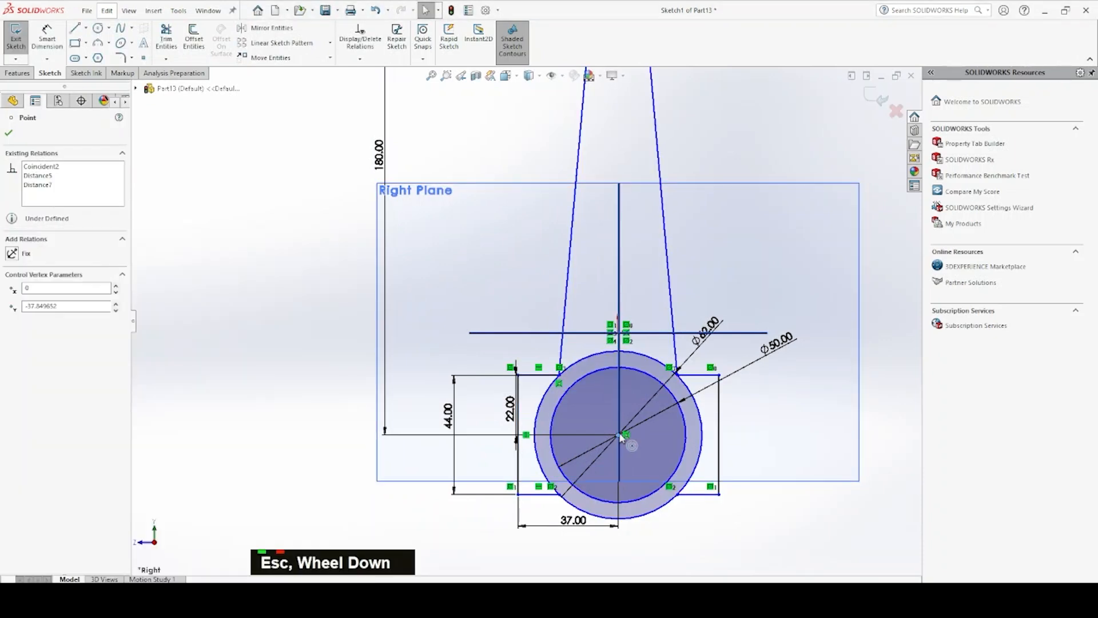
ctrl+click(619, 337)
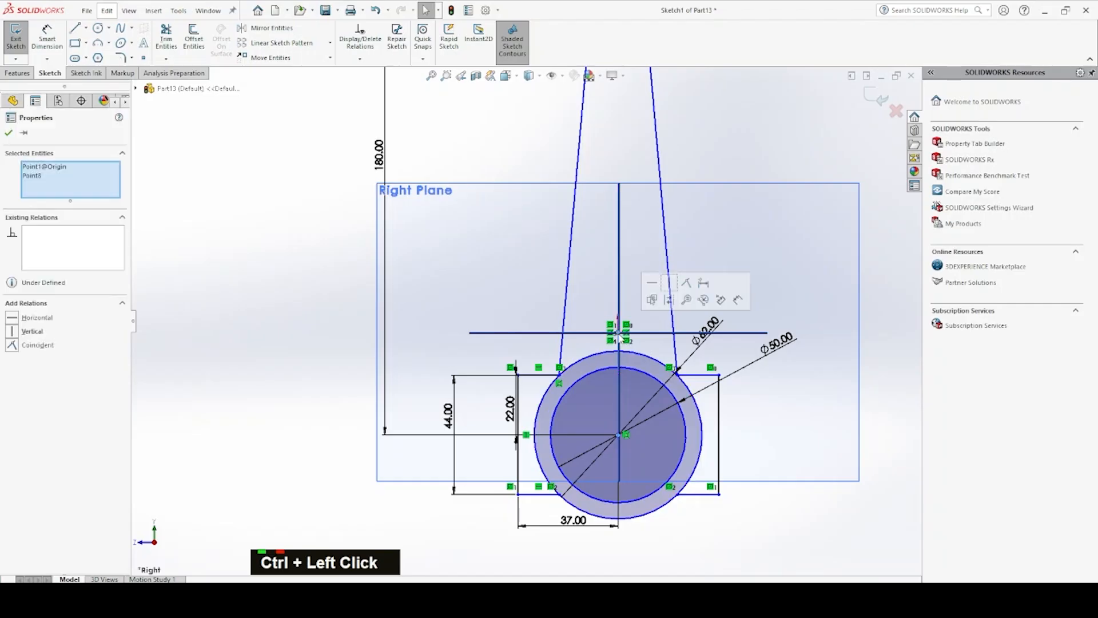
click(687, 283)
scroll(671, 314, up, 5)
scroll(657, 177, down, 2)
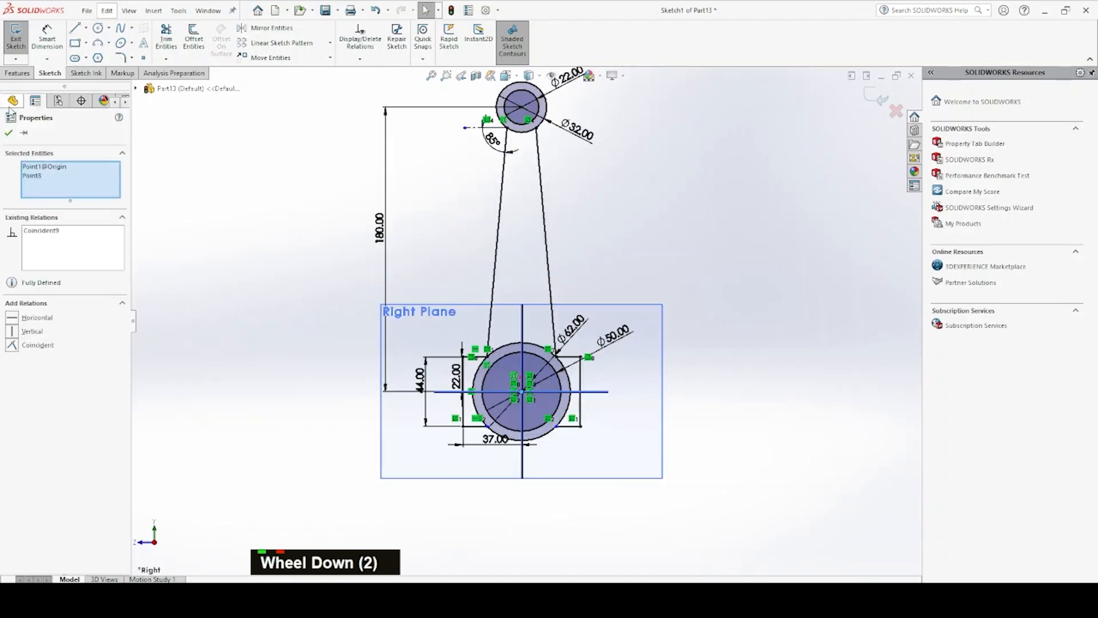
Extrude the tapered shank region between the two ring ends 15 mm about the mid plane
double_click(16, 72)
click(20, 39)
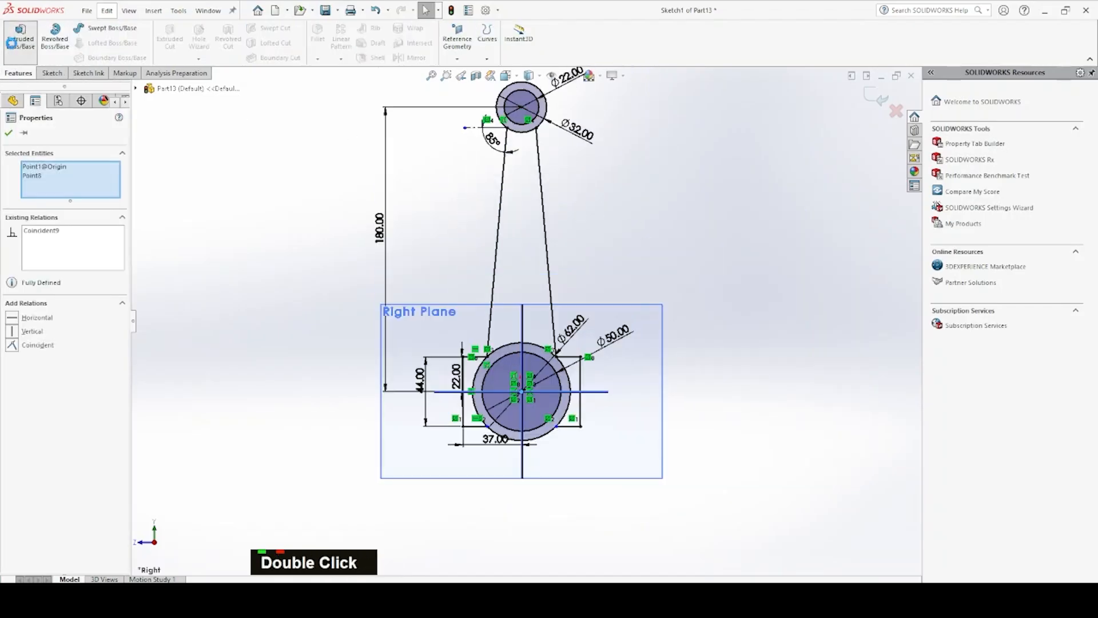
scroll(473, 269, down, 5)
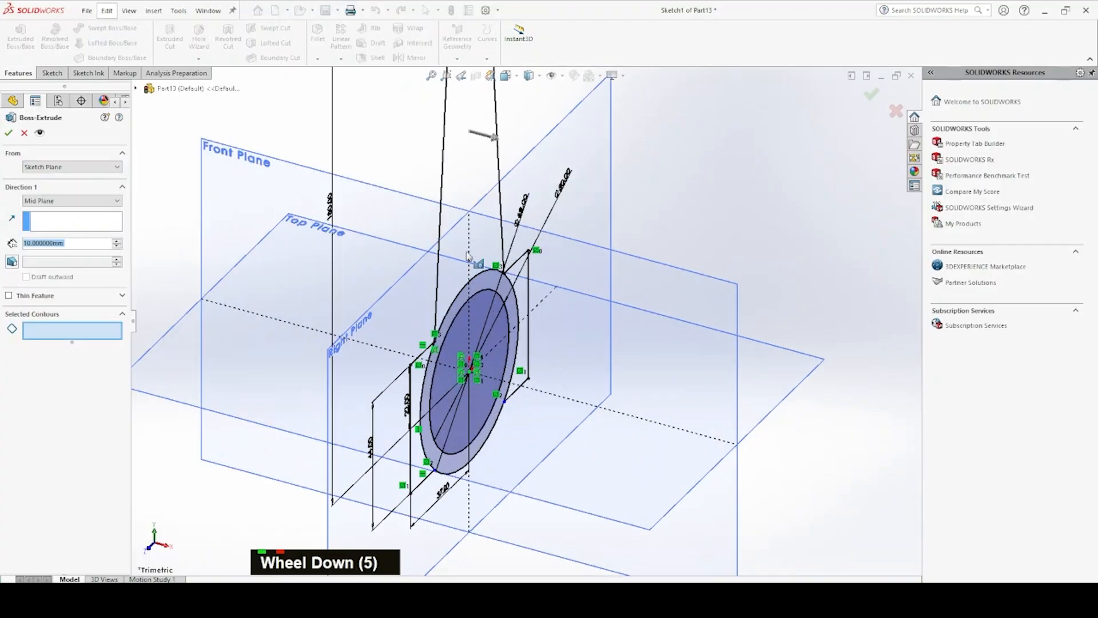
scroll(524, 322, up, 5)
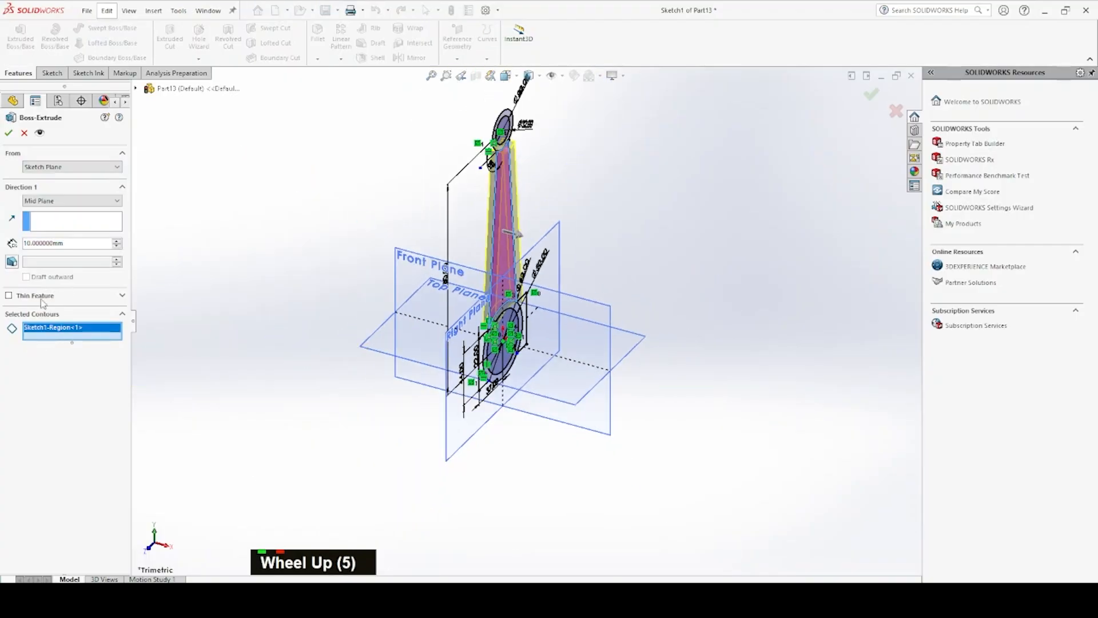
double_click(59, 243)
text(15000)
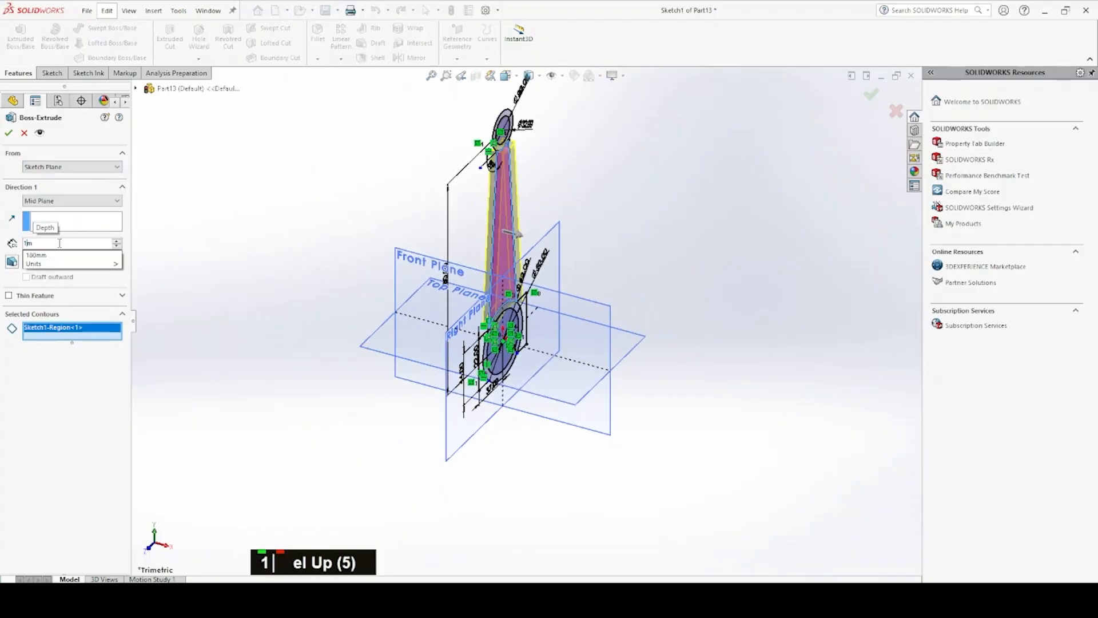
key(Return)
double_click(59, 243)
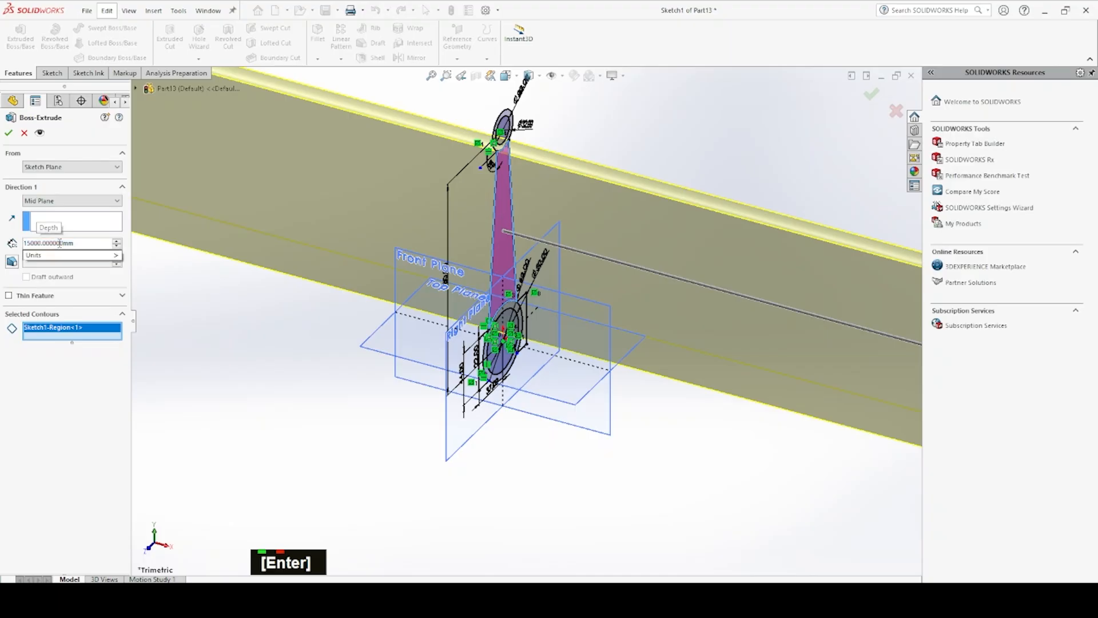
text(15)
key(Return)
key(Return)
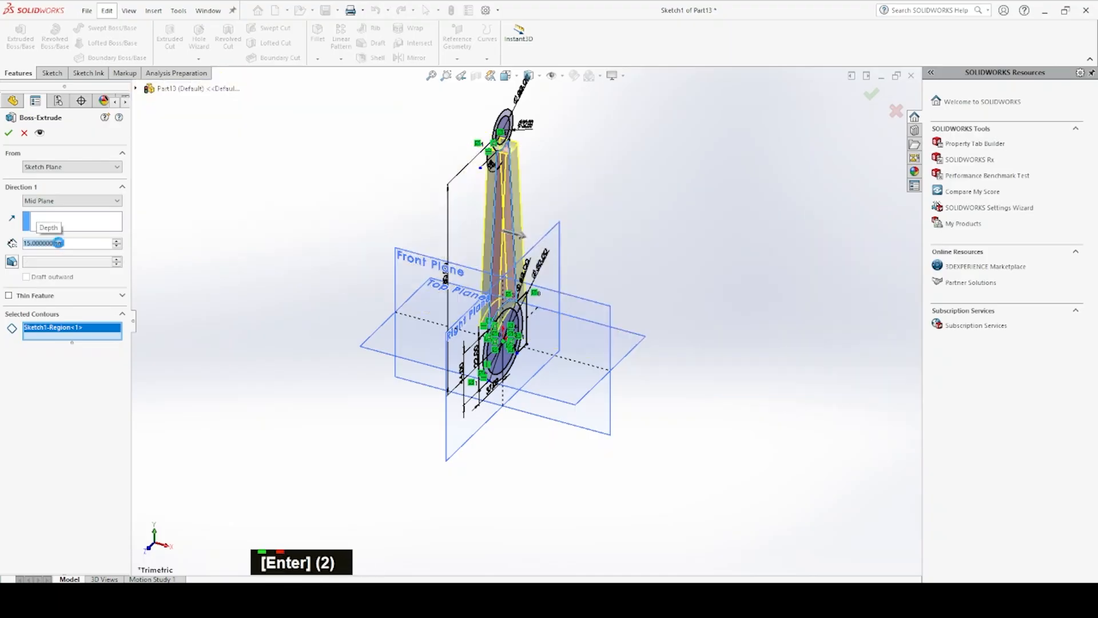
Reuse the profile sketch to extrude the small upper ring 22 mm about the mid plane, merged with the shank
click(27, 38)
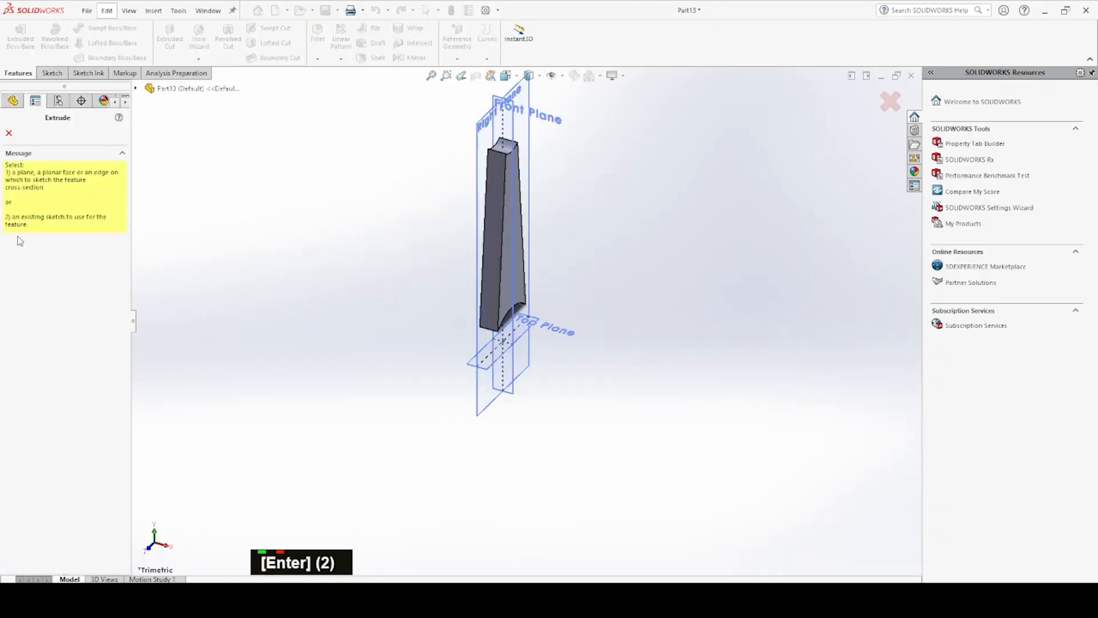
key(Escape)
click(7, 255)
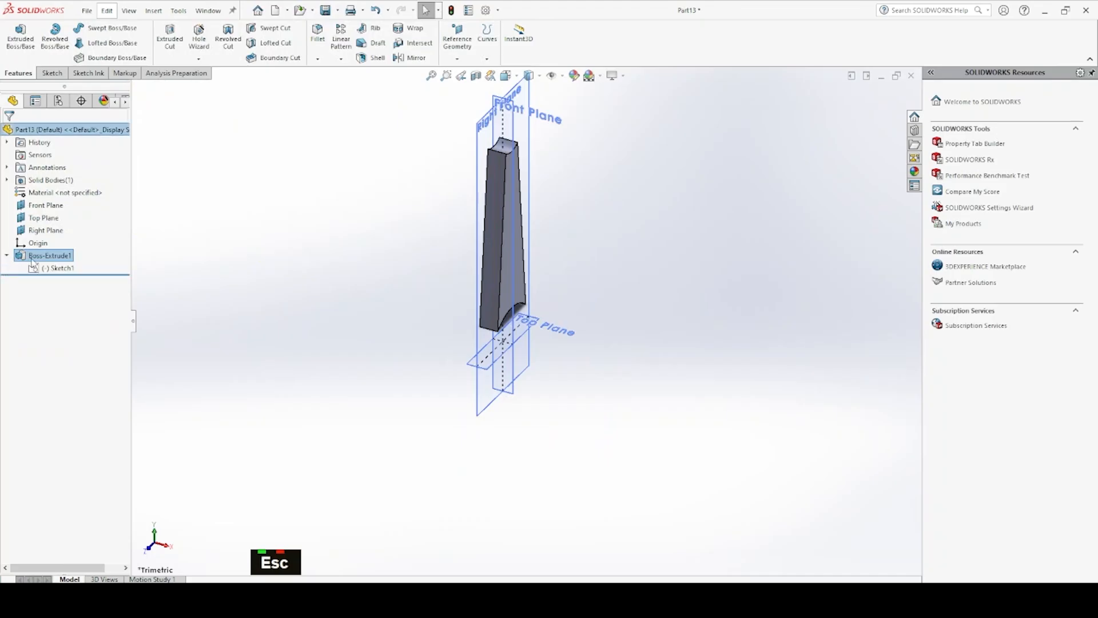
click(47, 268)
click(23, 37)
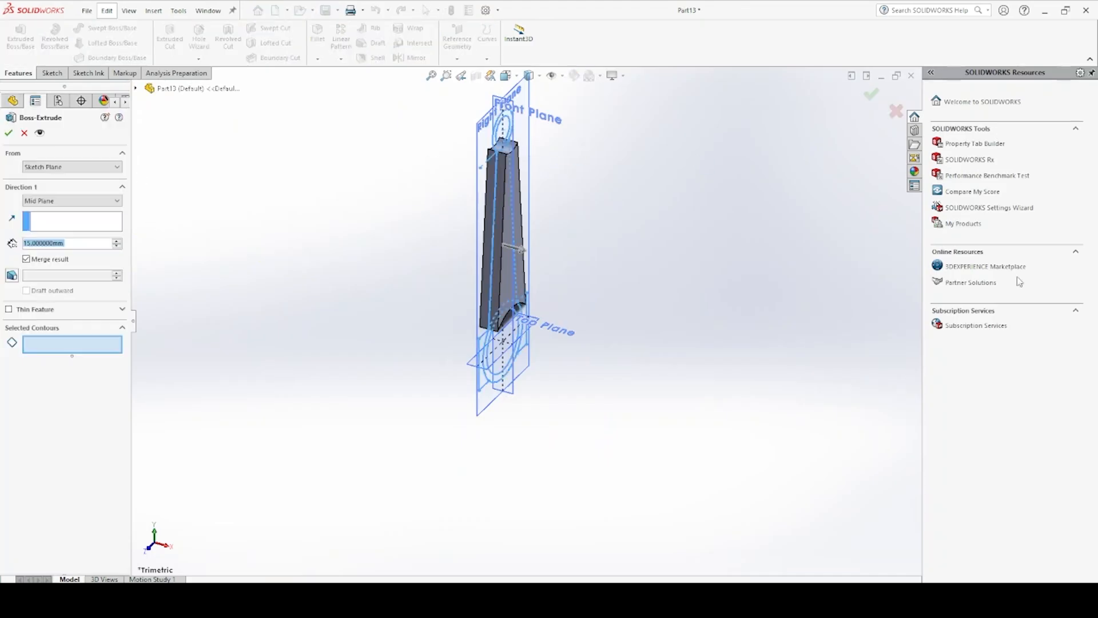
scroll(507, 121, down, 3)
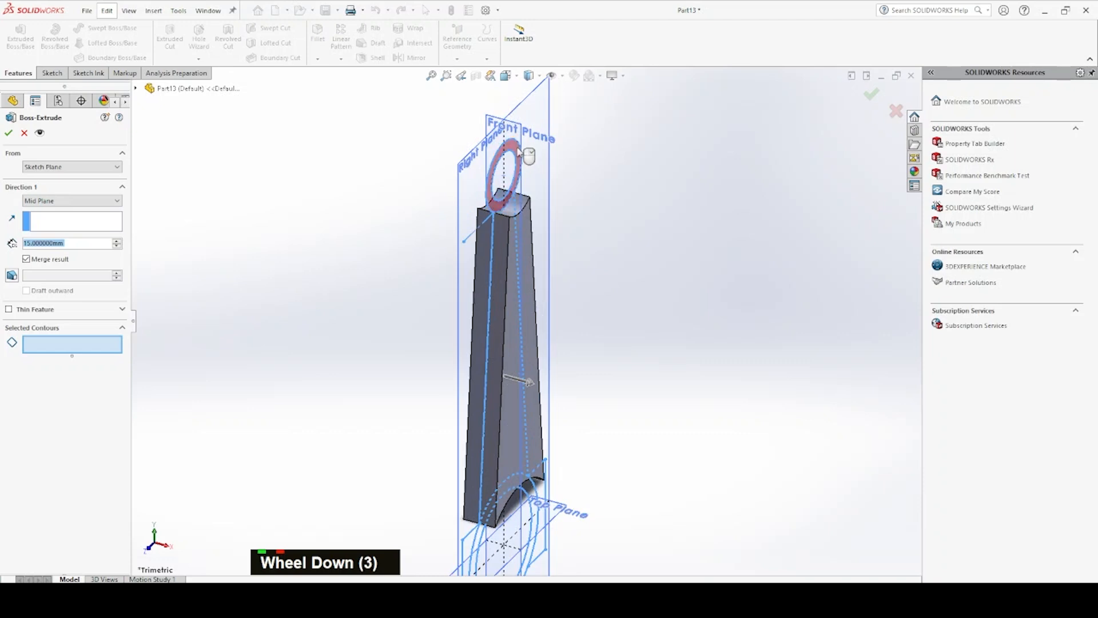
click(518, 155)
double_click(92, 243)
key(Return)
key(Return)
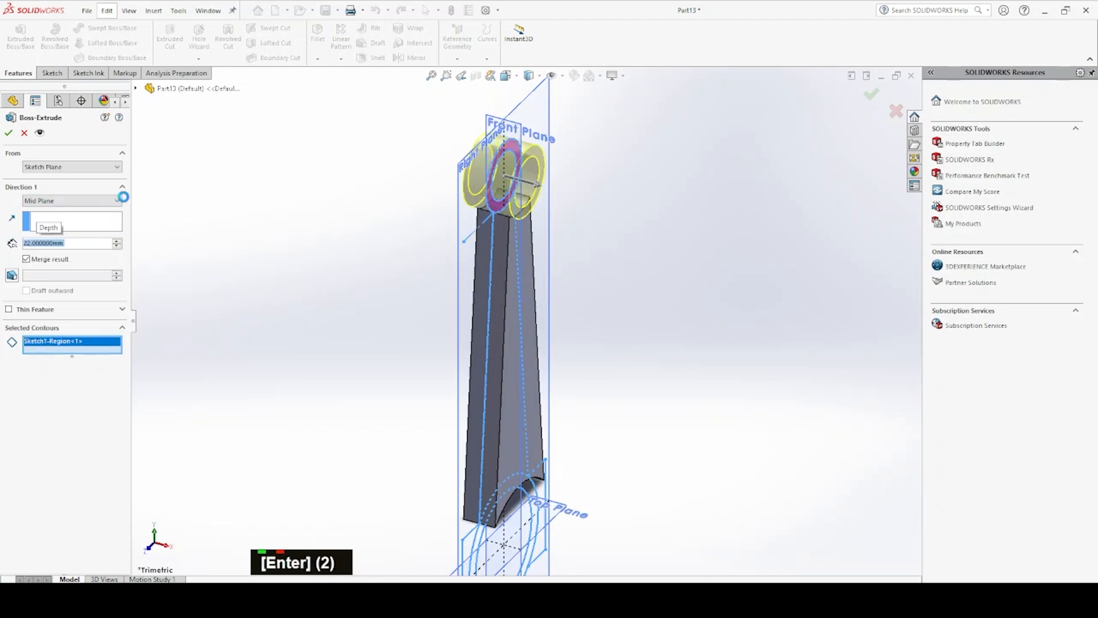
click(10, 55)
scroll(458, 473, up, 4)
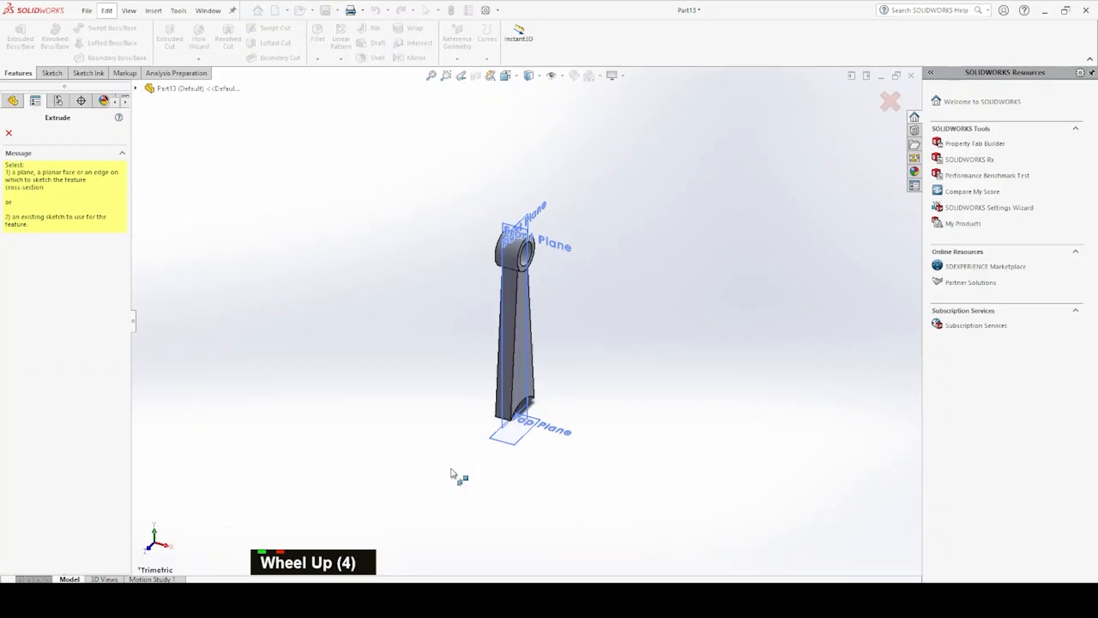
scroll(531, 424, down, 4)
key(Escape)
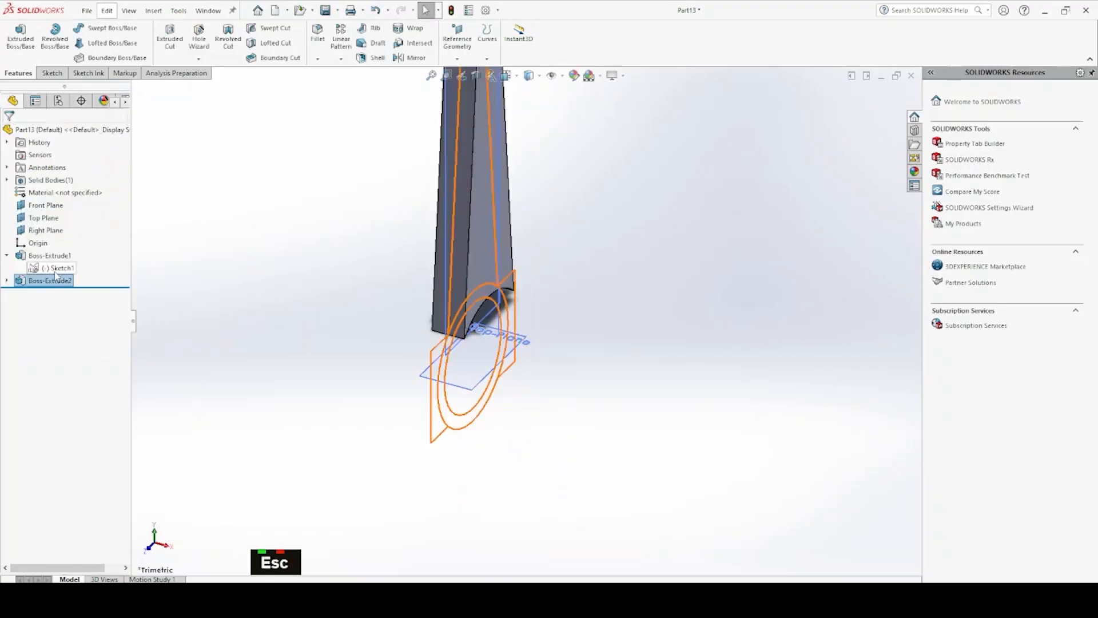
click(54, 268)
click(20, 31)
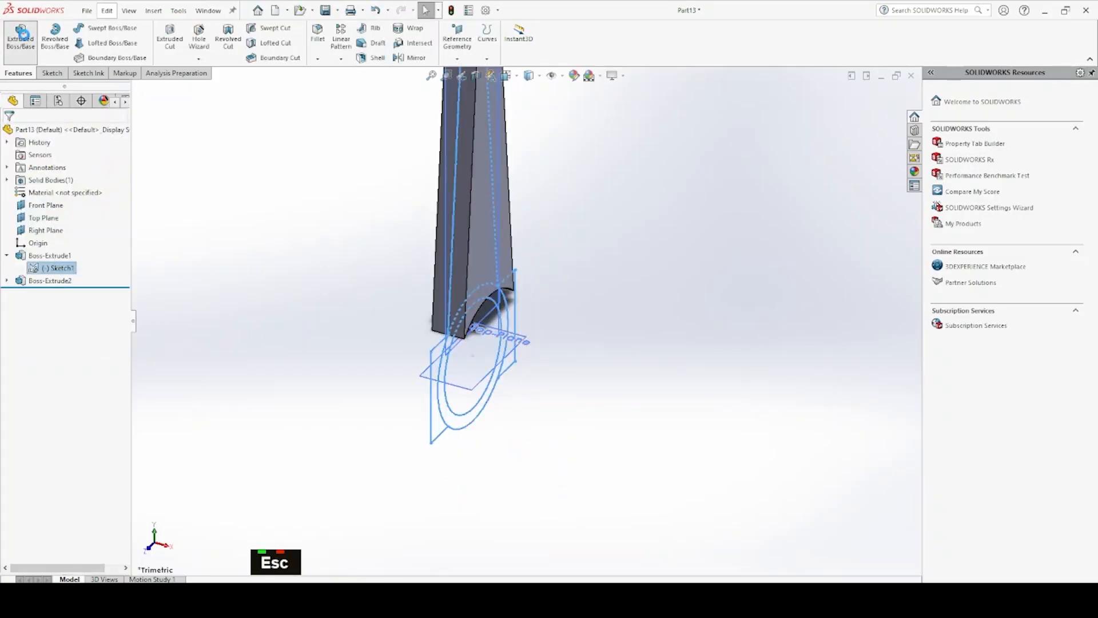
scroll(514, 313, down, 3)
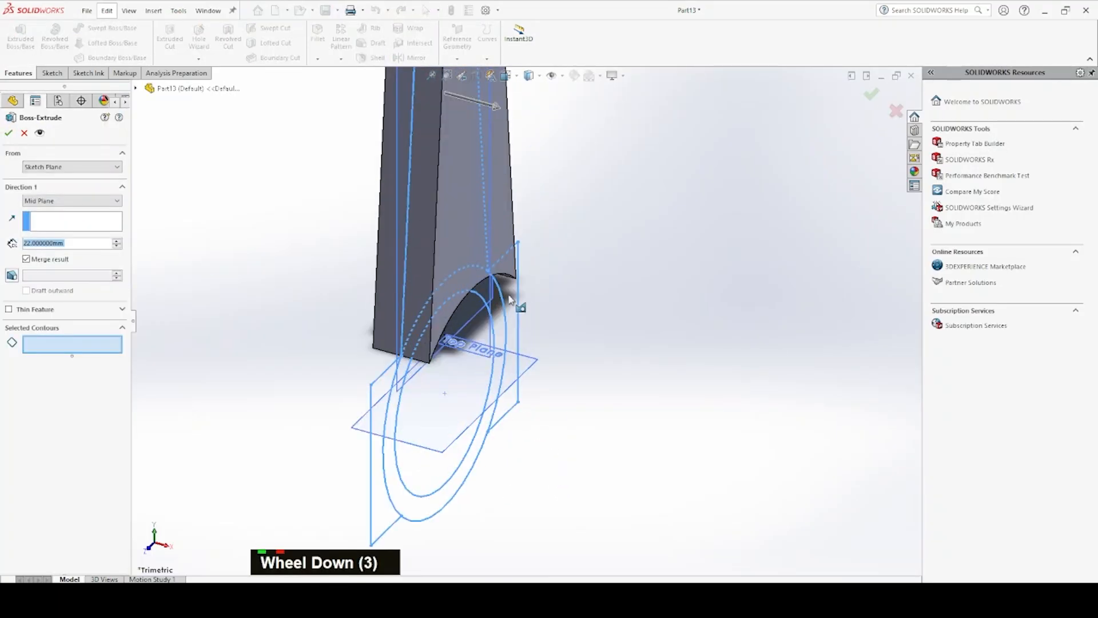
click(510, 298)
middle_drag(389, 389, 368, 356)
key(Escape)
key(Escape)
key(Escape)
Edit the 15 mm shank extrusion to include the two side lug regions flanking the large ring
click(50, 256)
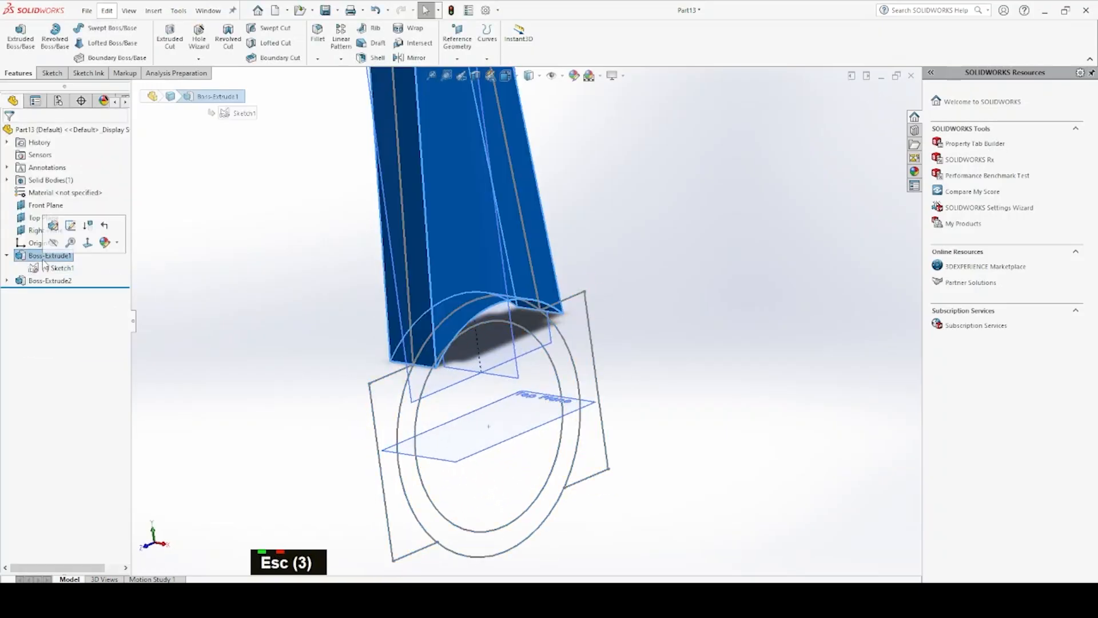
double_click(53, 226)
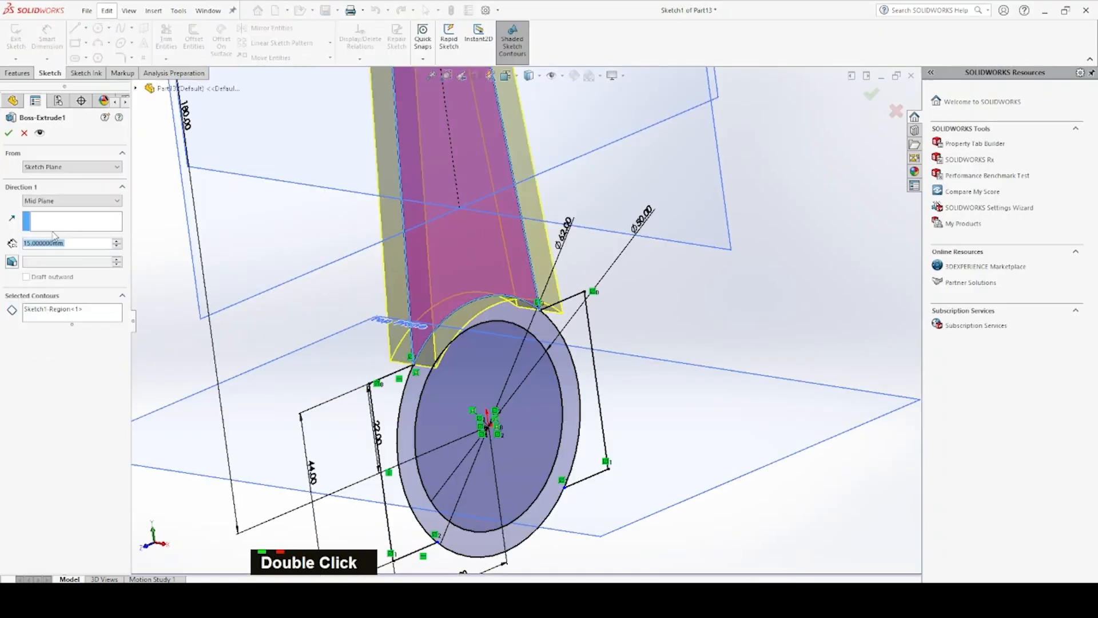
click(72, 314)
click(390, 435)
click(581, 346)
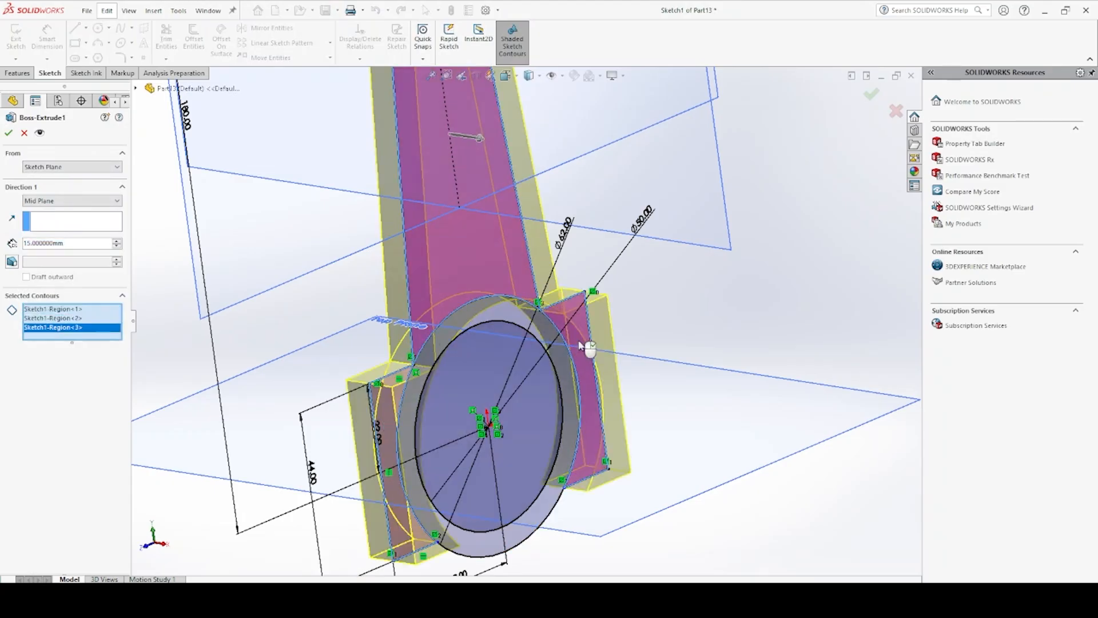
right_click(589, 347)
Reuse the profile sketch to extrude the large lower ring 35 mm about the mid plane, merged with the body
middle_drag(515, 343, 517, 358)
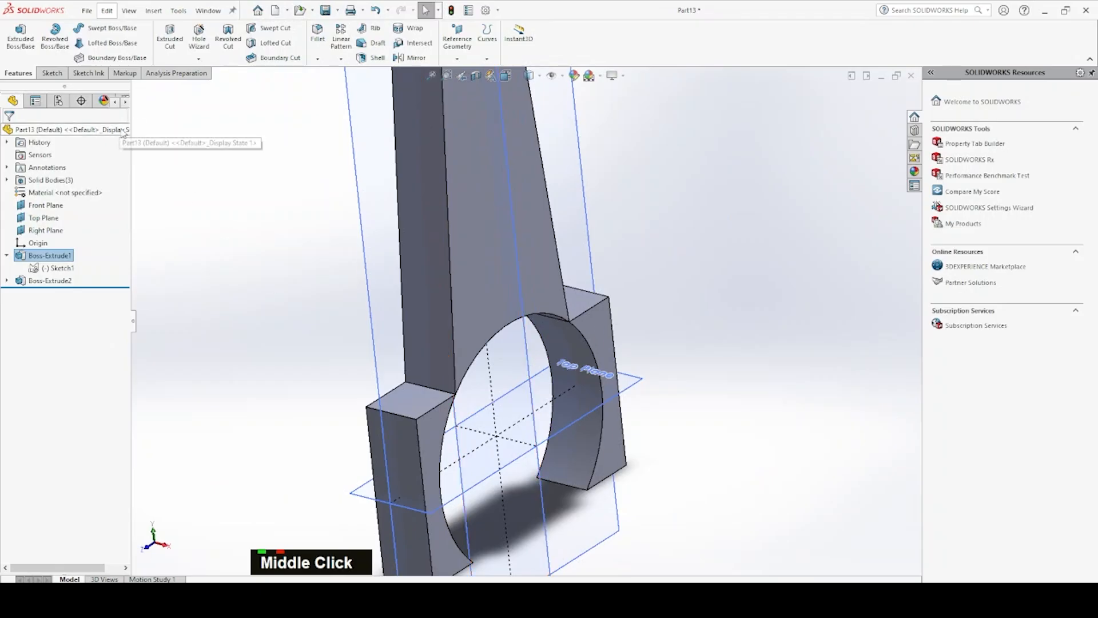
click(20, 35)
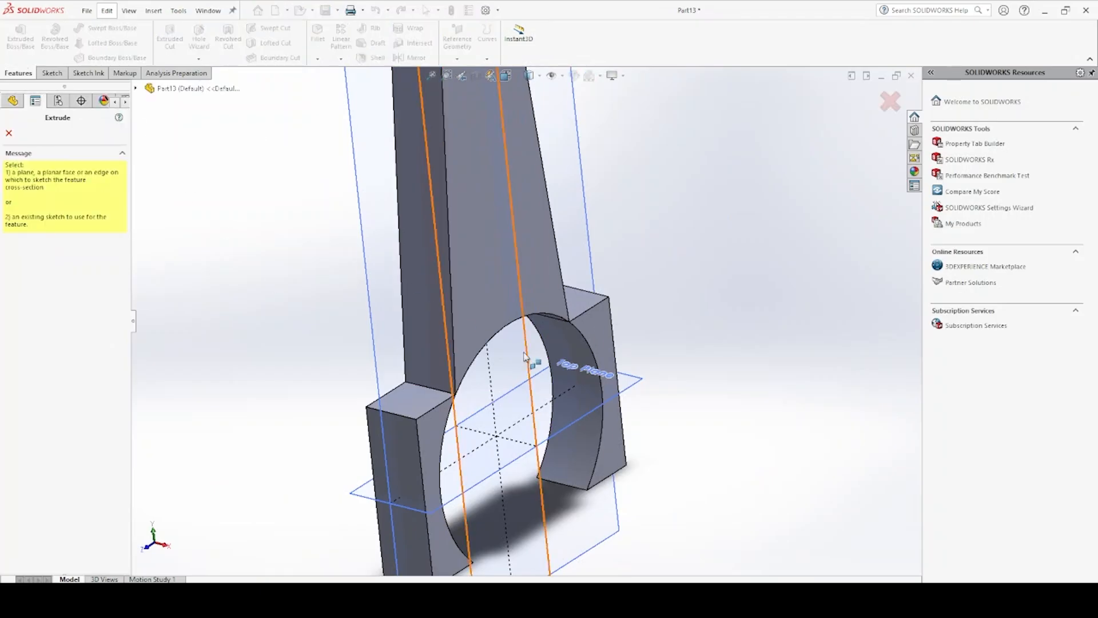
double_click(9, 112)
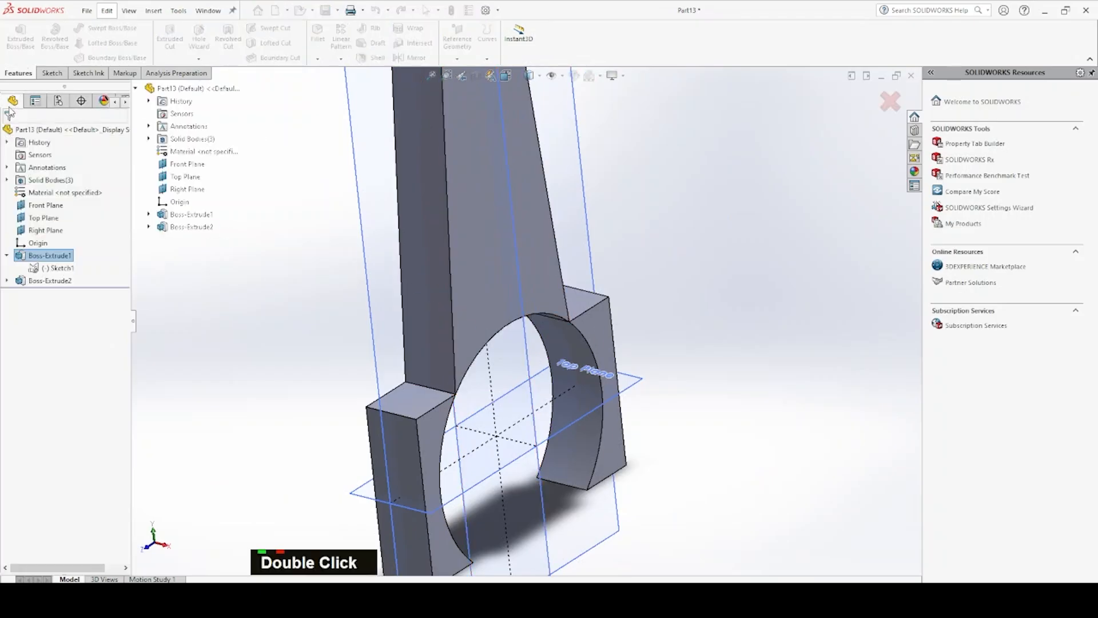
click(57, 267)
click(21, 36)
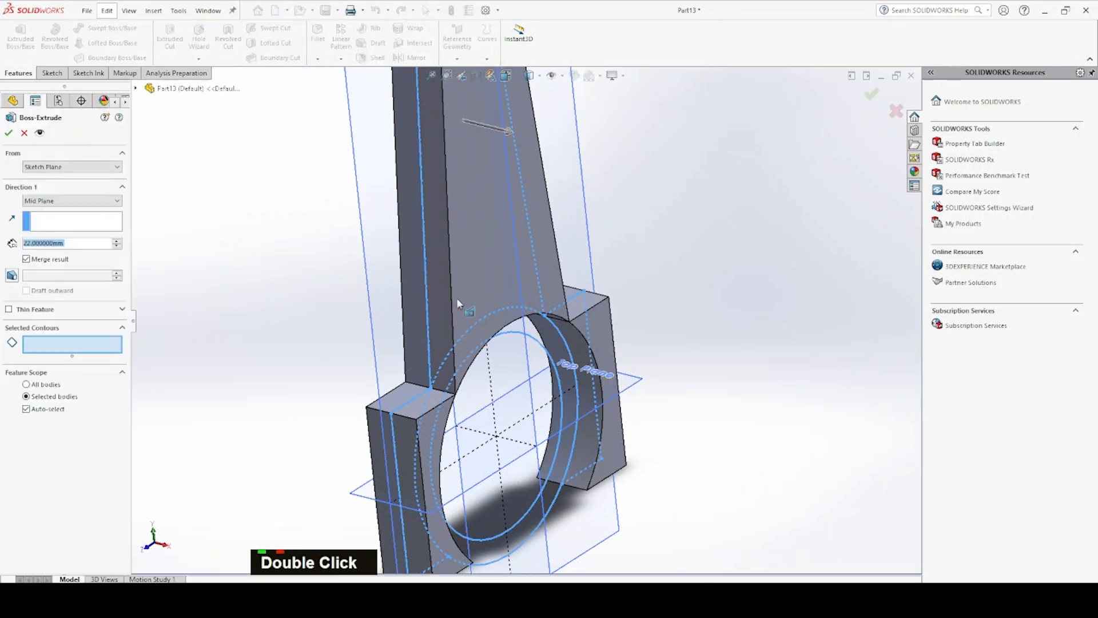
click(552, 345)
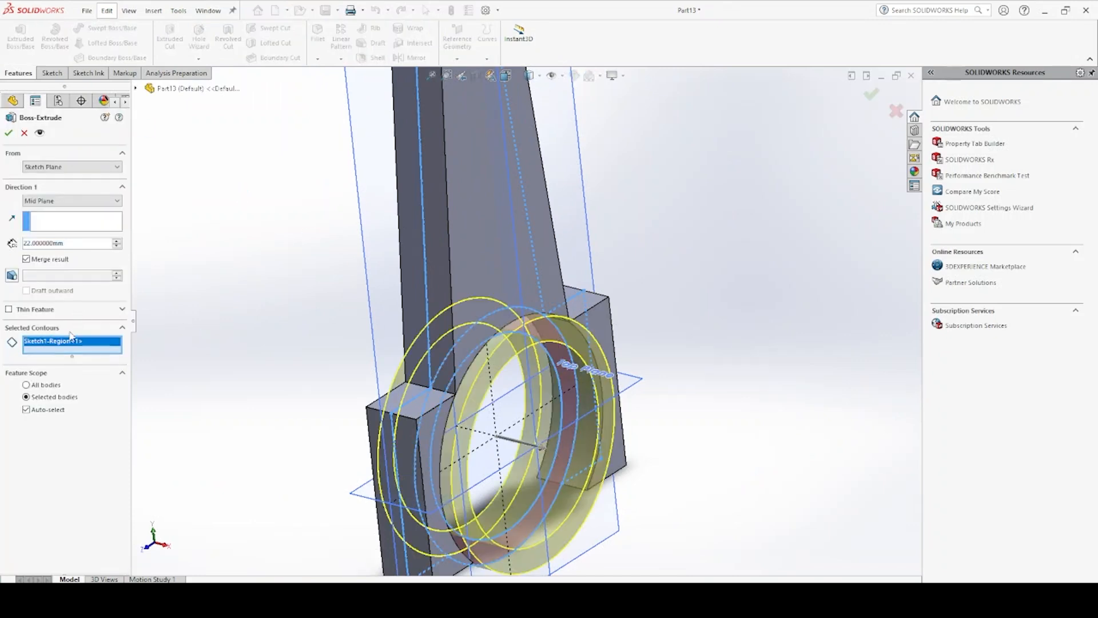
double_click(55, 244)
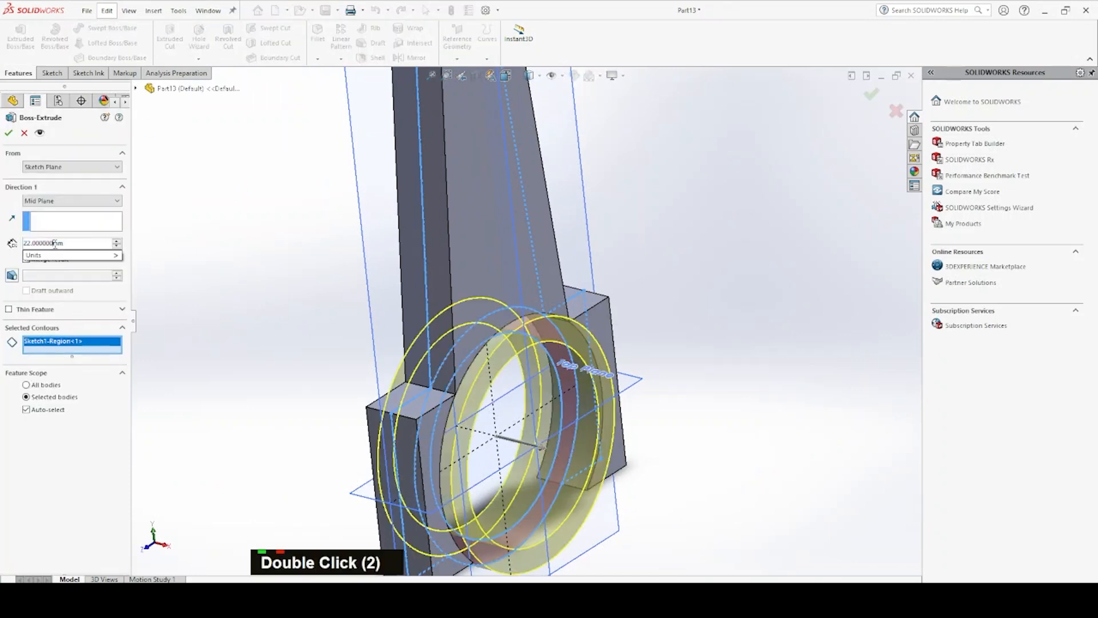
text(35)
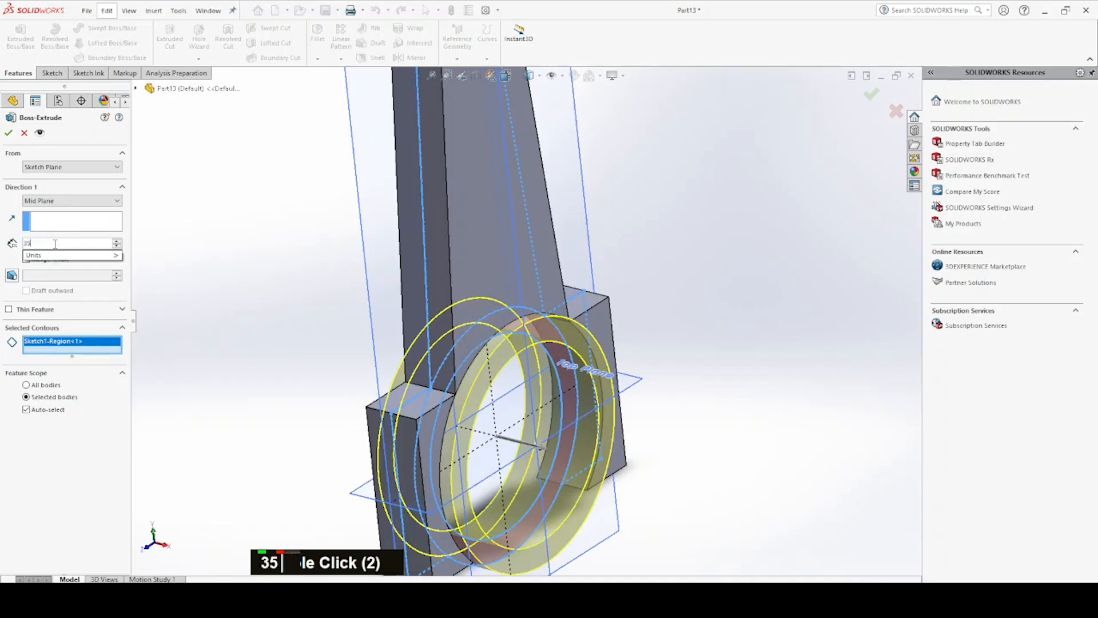
key(Return)
key(Return)
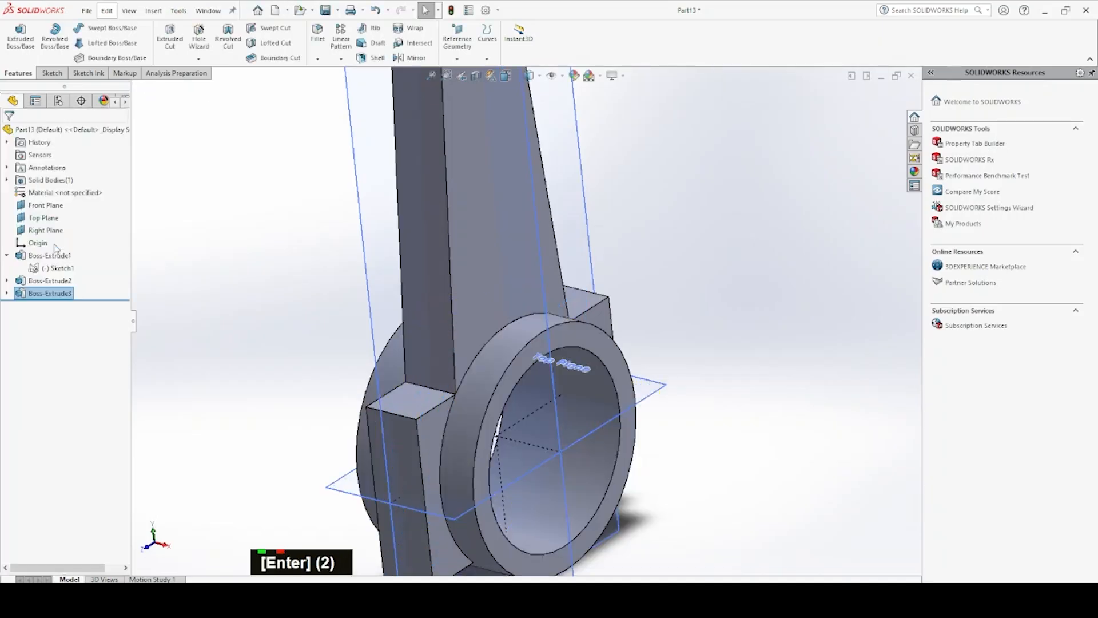
Start a symmetric 50 mm fillet on the two edges where the shank sides meet the lugs beside the large ring
key(space)
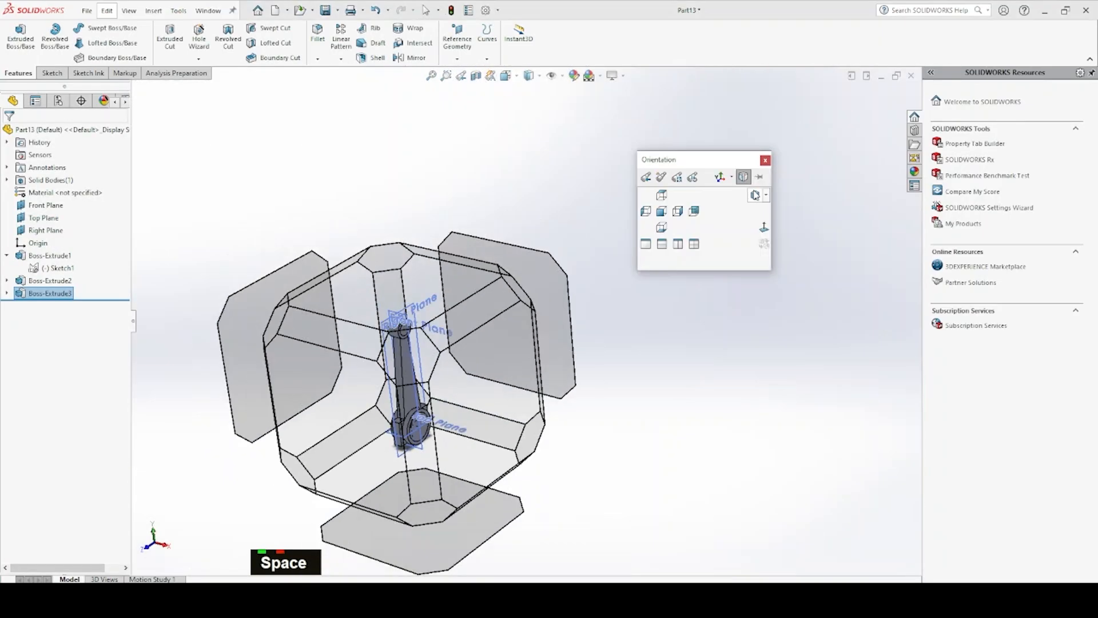
click(759, 197)
key(Escape)
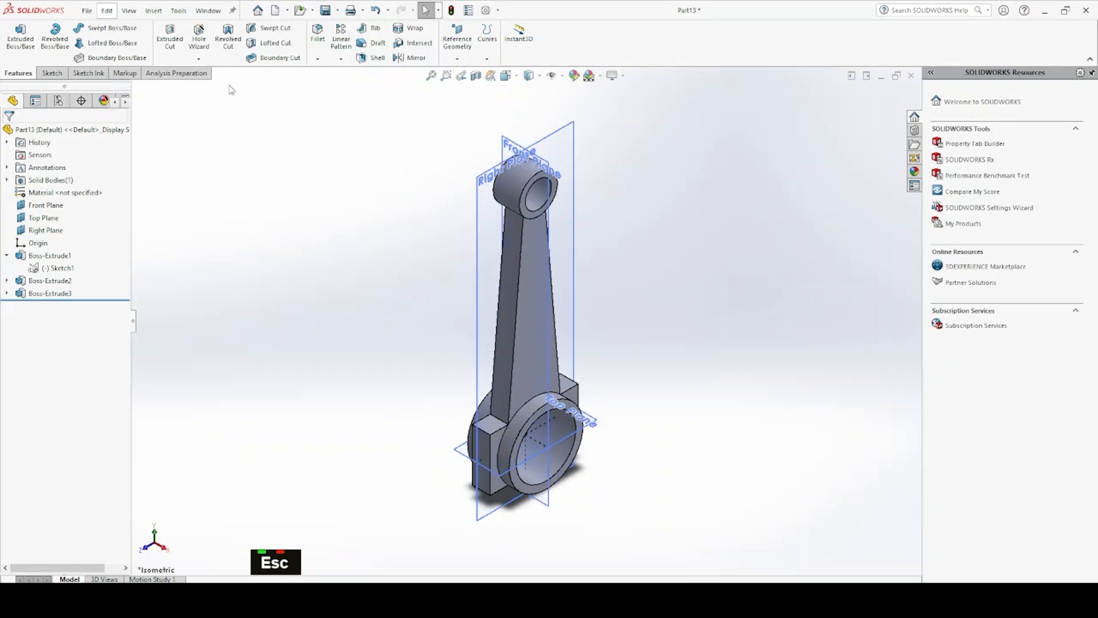
click(319, 35)
scroll(506, 412, down, 3)
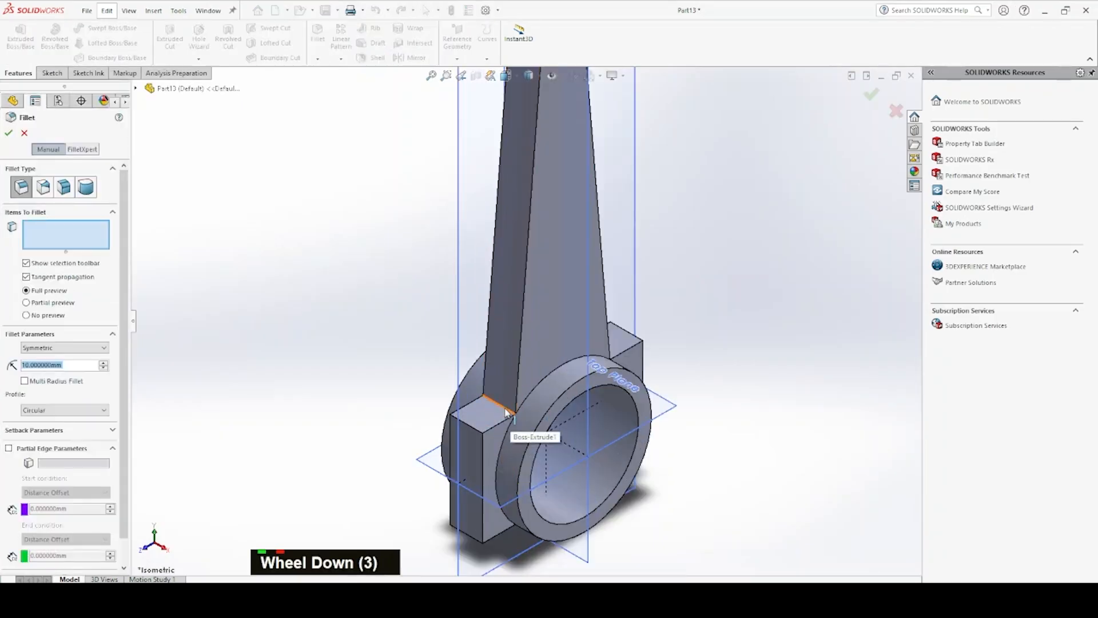
click(507, 411)
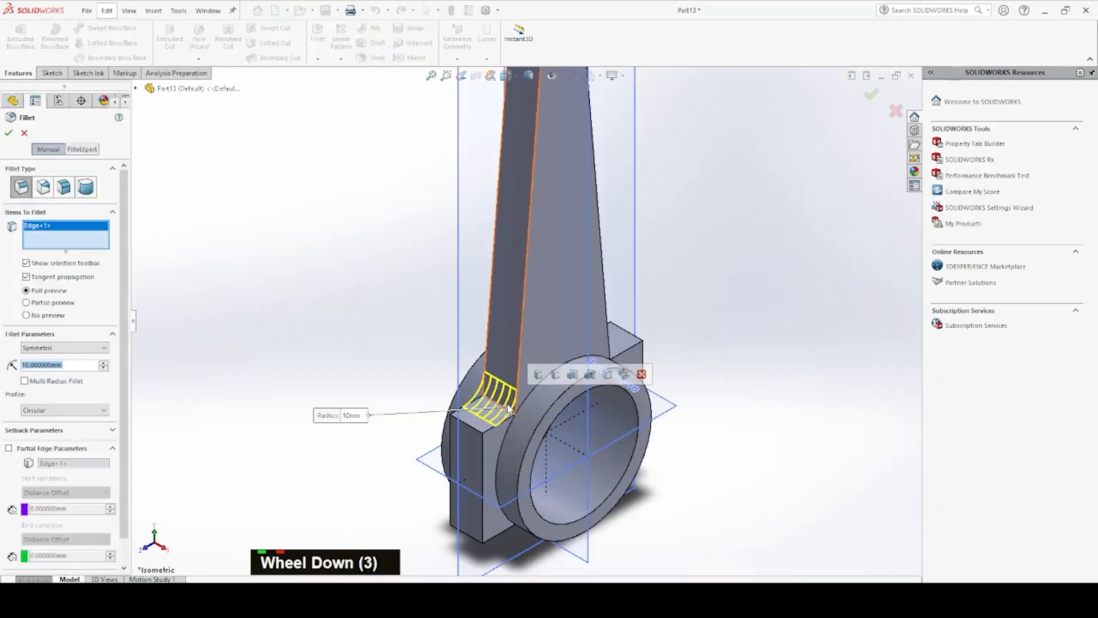
double_click(72, 366)
double_click(72, 366)
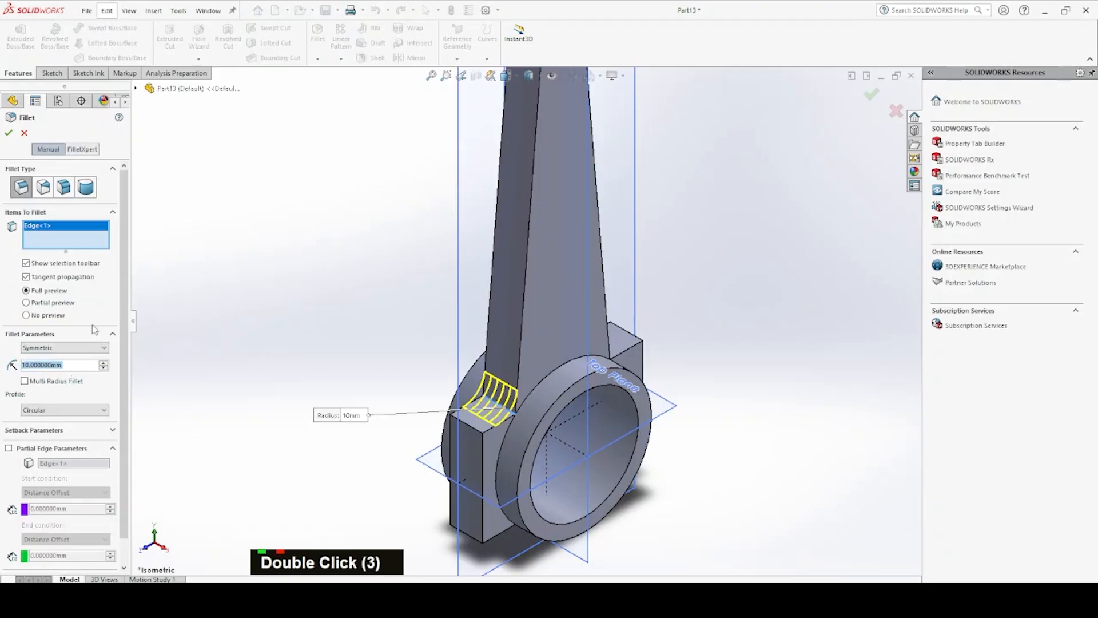
text(50)
key(Return)
middle_drag(457, 457, 648, 448)
click(589, 359)
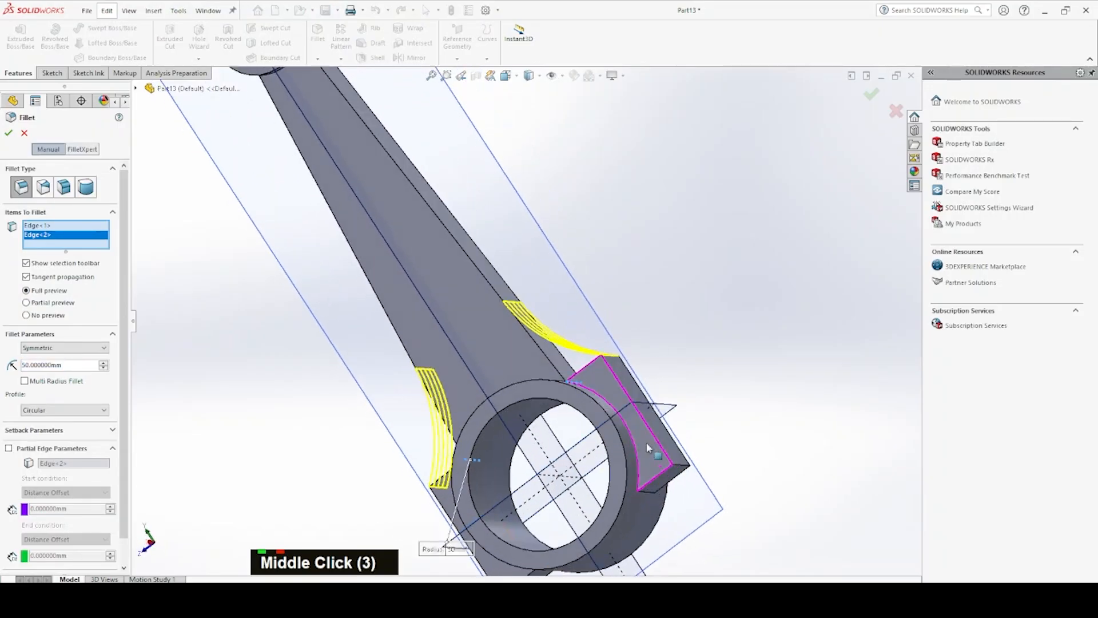
Add the two edges where the lug undersides meet the large ring to the 50 mm fillet and complete it
double_click(650, 492)
double_click(650, 492)
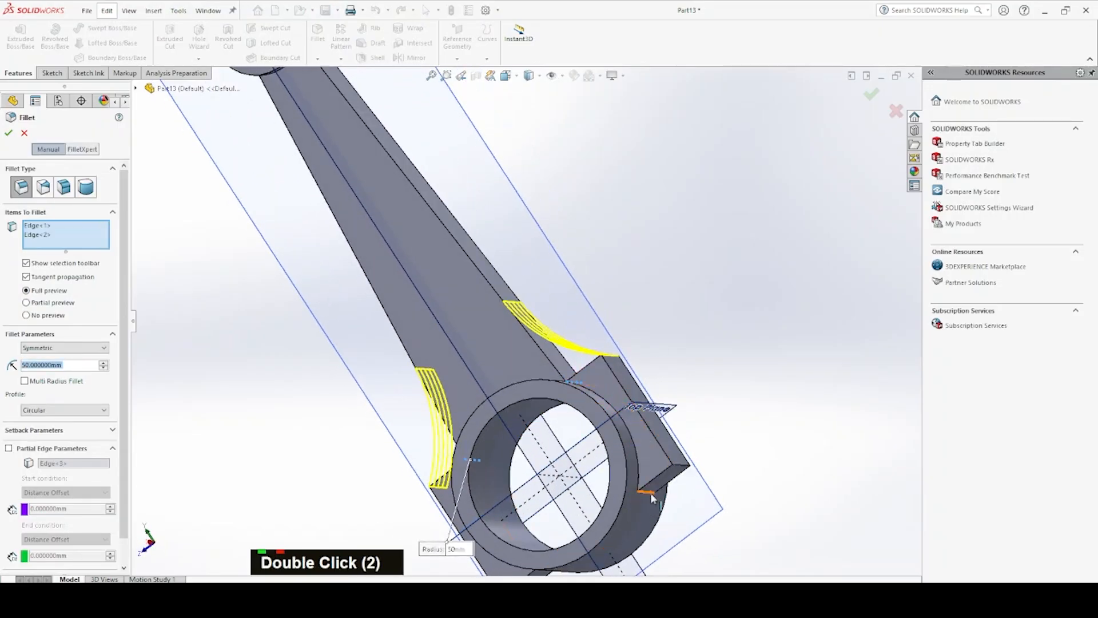
scroll(652, 505, up, 4)
scroll(528, 438, down, 5)
middle_drag(533, 414, 534, 370)
click(526, 368)
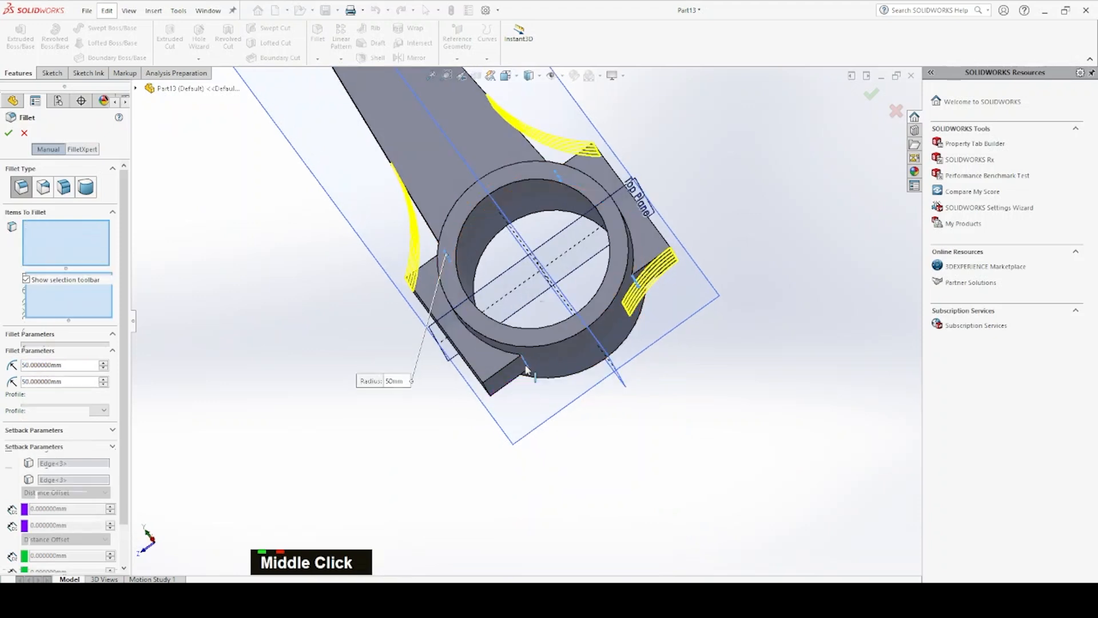
click(8, 133)
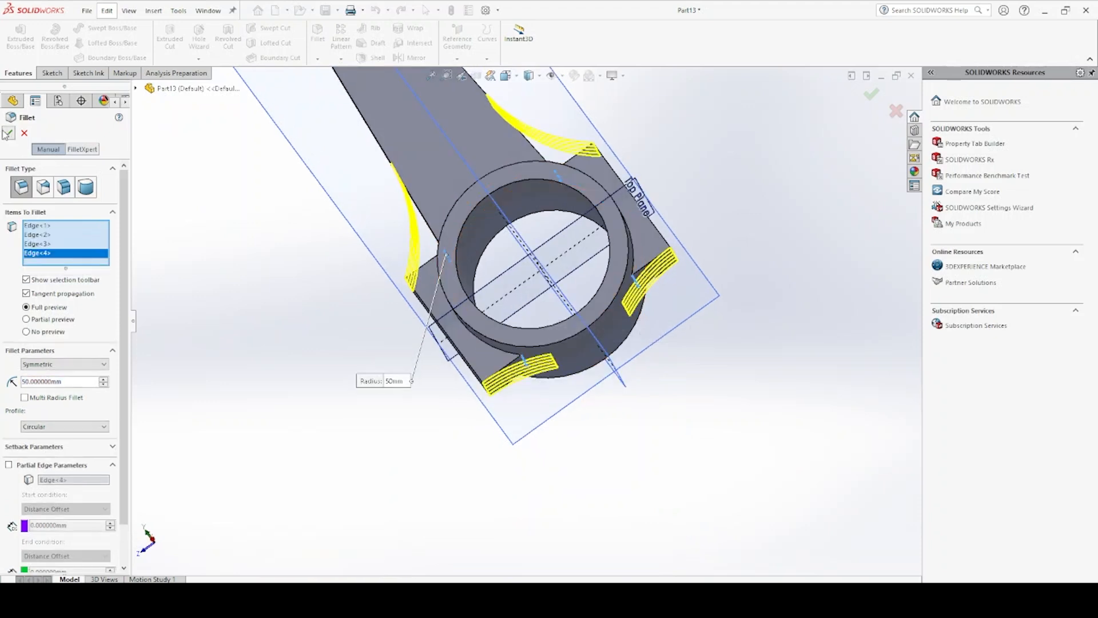
Fillet the two edges where the shank sides meet the small upper ring with a 50 mm radius
middle_drag(485, 268, 517, 185)
scroll(509, 194, up, 5)
scroll(505, 188, down, 3)
scroll(519, 184, up, 6)
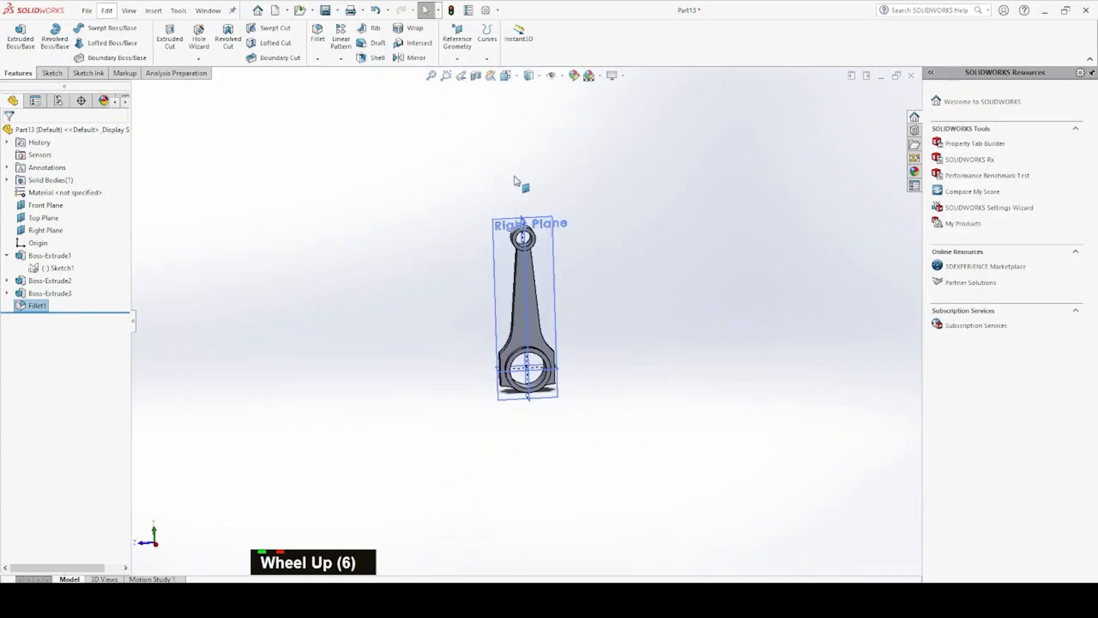
scroll(524, 237, down, 8)
middle_drag(527, 357, 492, 310)
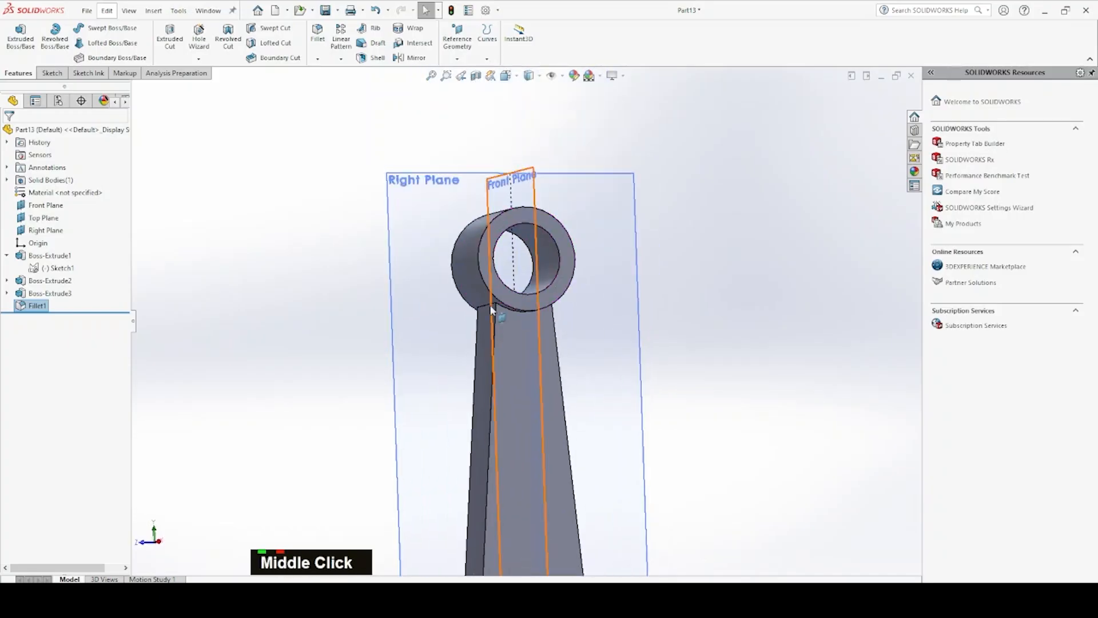
double_click(490, 307)
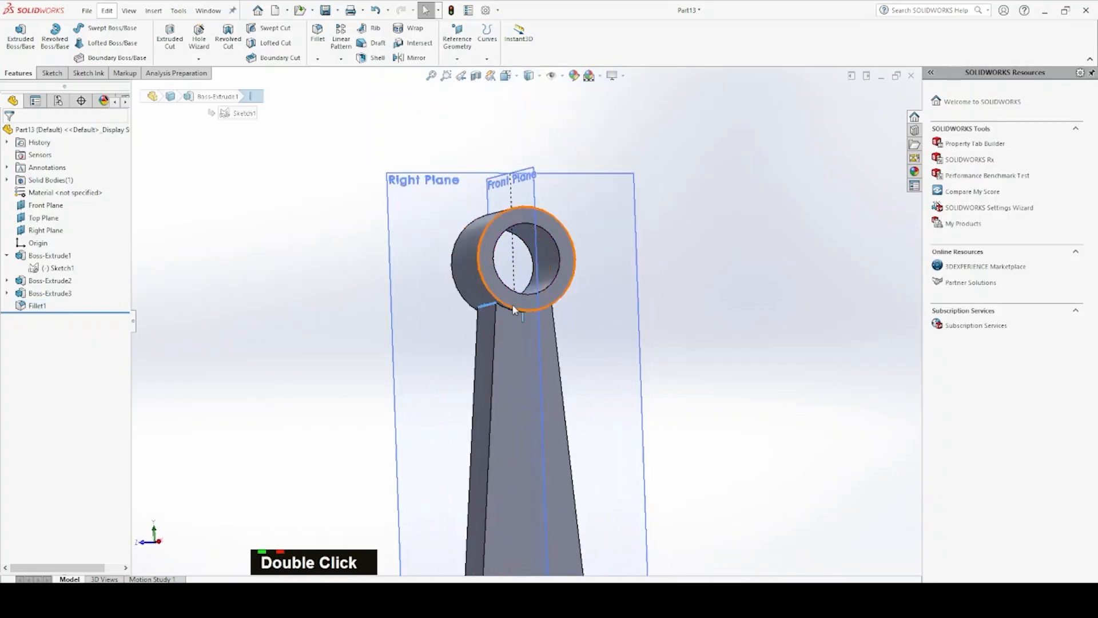
middle_drag(491, 308, 467, 302)
ctrl+click(609, 284)
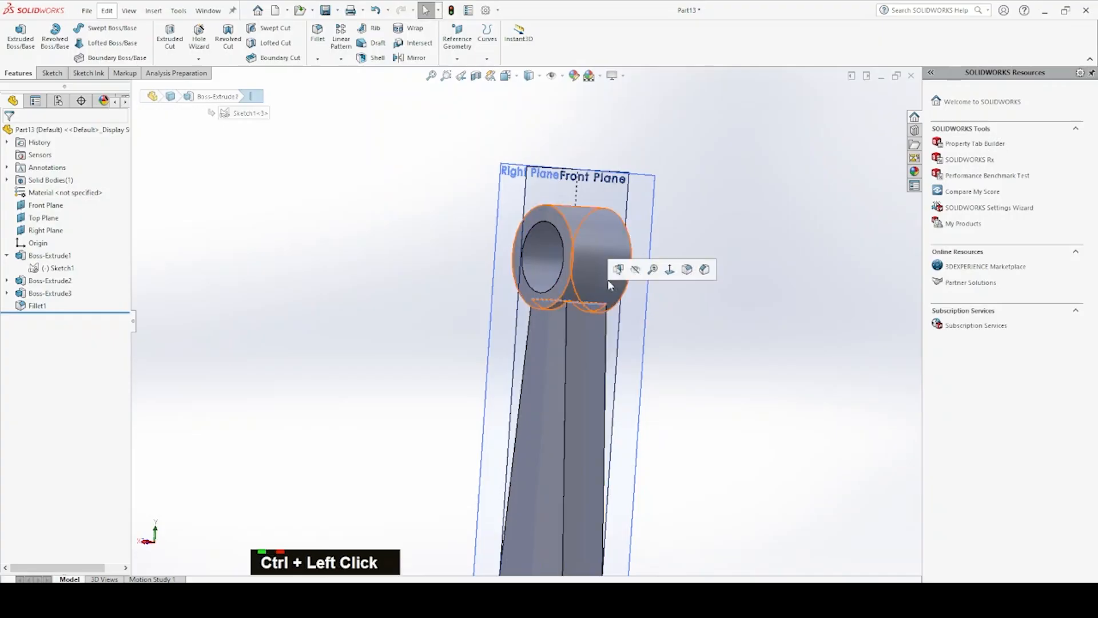
double_click(685, 270)
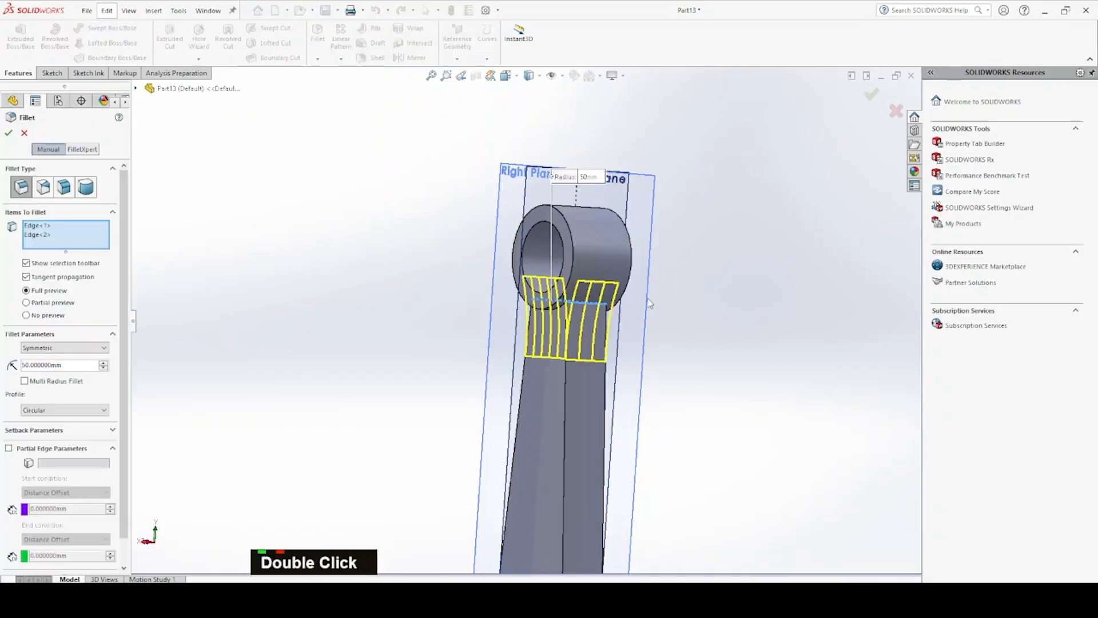
key(Return)
Sketch two circles on the shank's flat face along its centreline, about 7.5 mm radius near the small ring and 13 mm near the large ring
scroll(623, 403, up, 4)
middle_drag(624, 402, 621, 449)
scroll(515, 372, down, 3)
scroll(492, 369, up, 4)
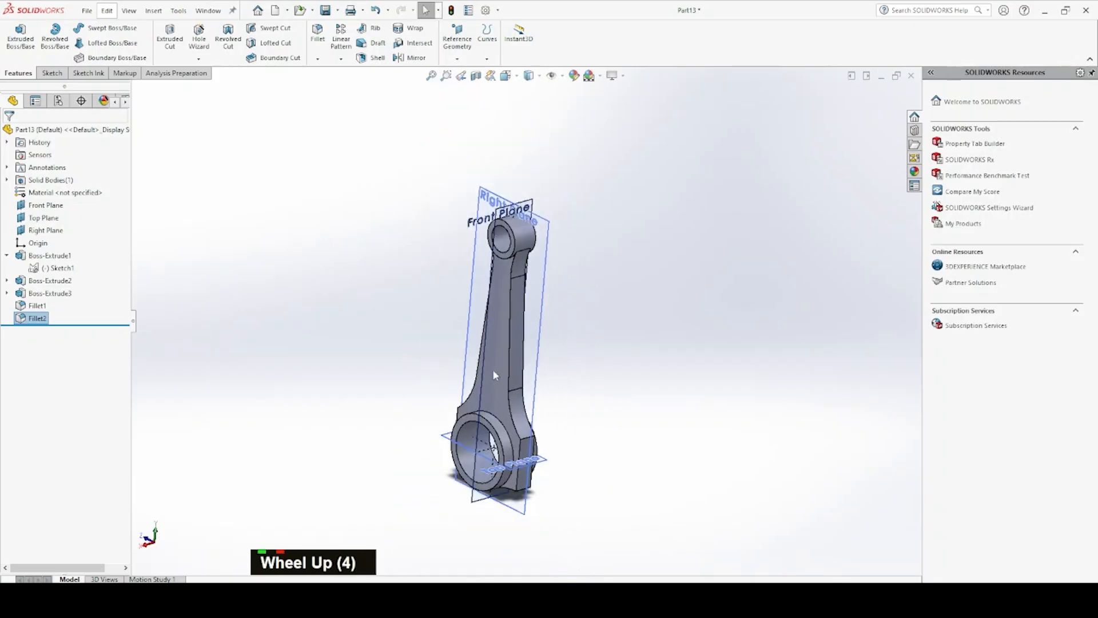
scroll(503, 310, down, 3)
click(503, 311)
click(555, 276)
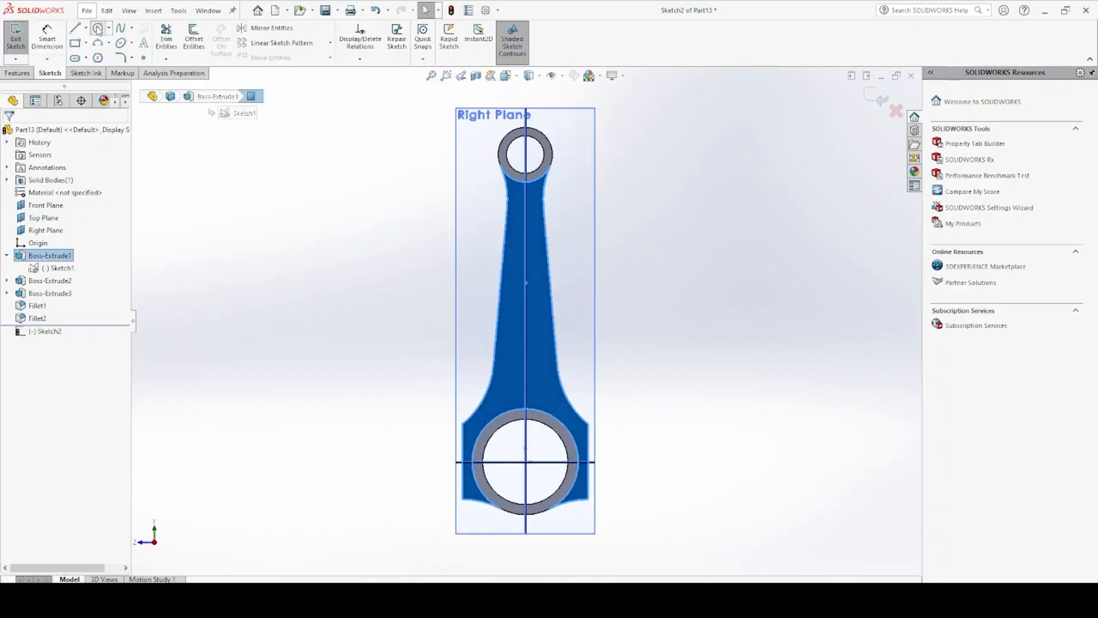
click(98, 29)
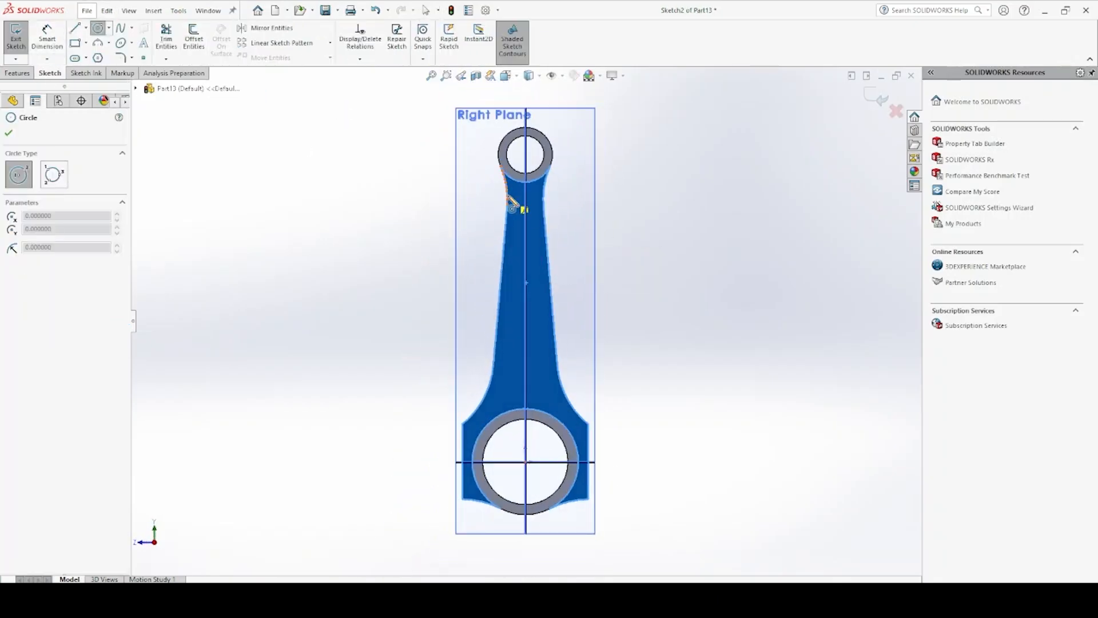
click(536, 223)
click(525, 375)
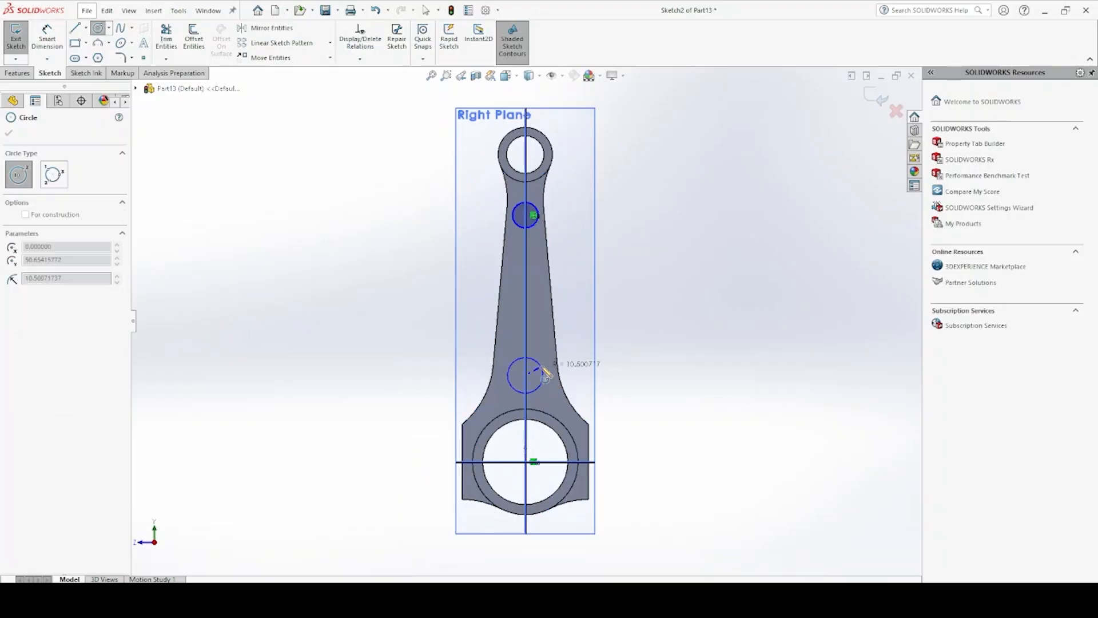
click(544, 365)
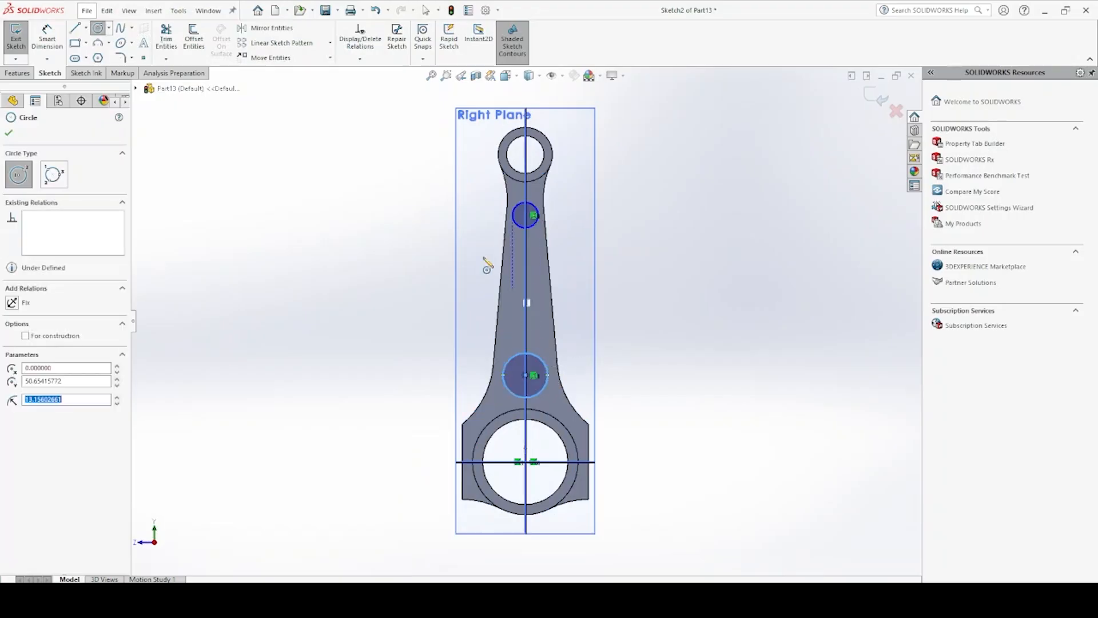
Draw a tangent line joining the two circles on one side, following the shank's taper
click(77, 29)
scroll(519, 184, down, 6)
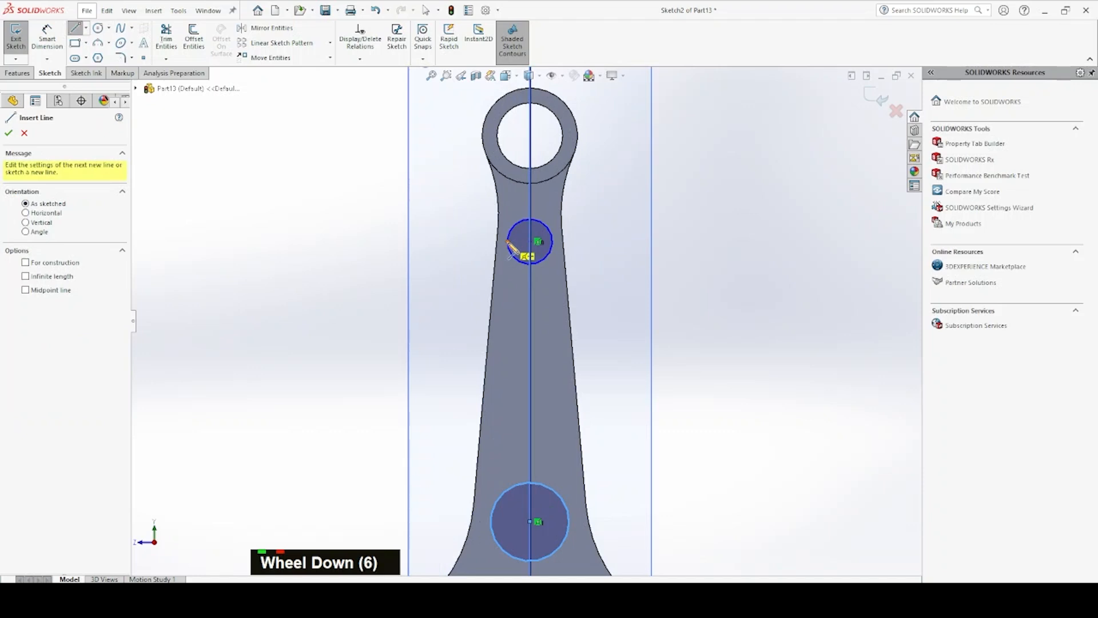
click(508, 242)
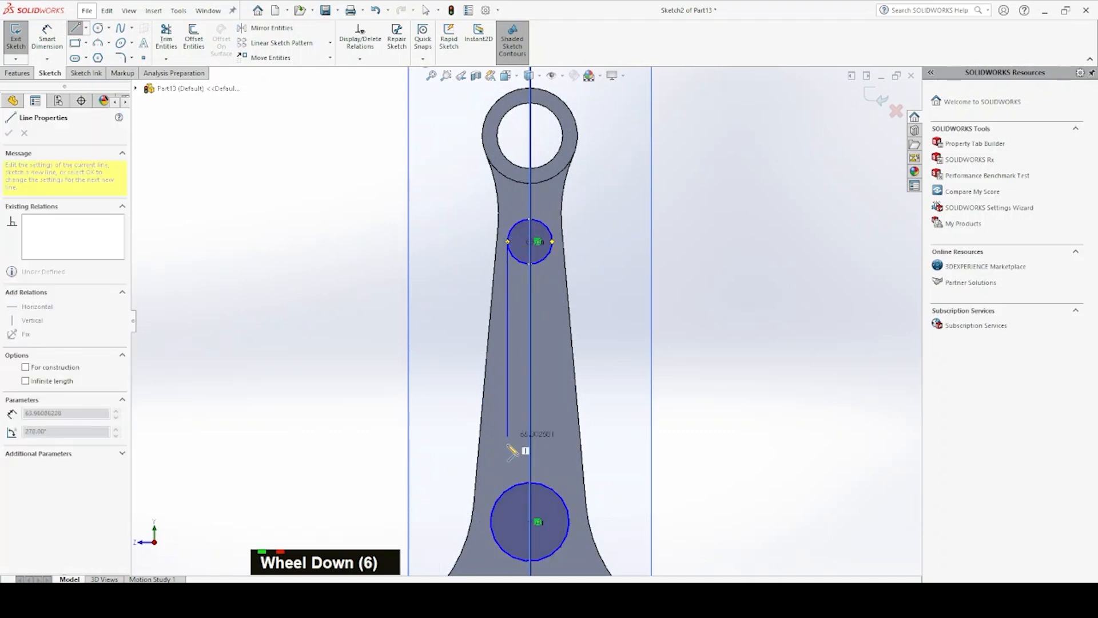
click(491, 514)
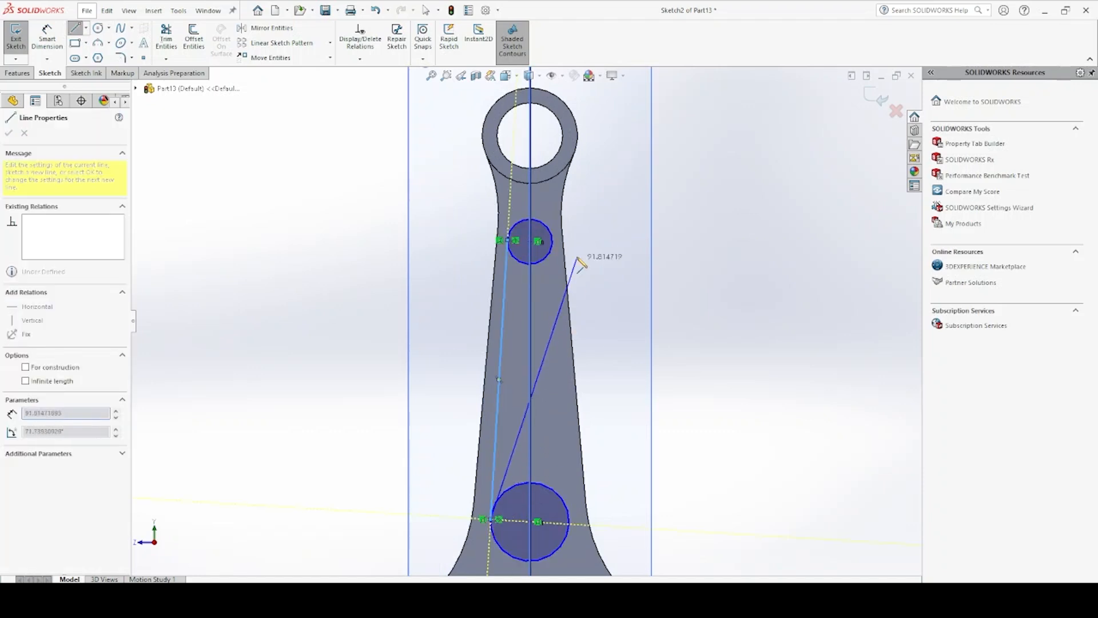
key(Escape)
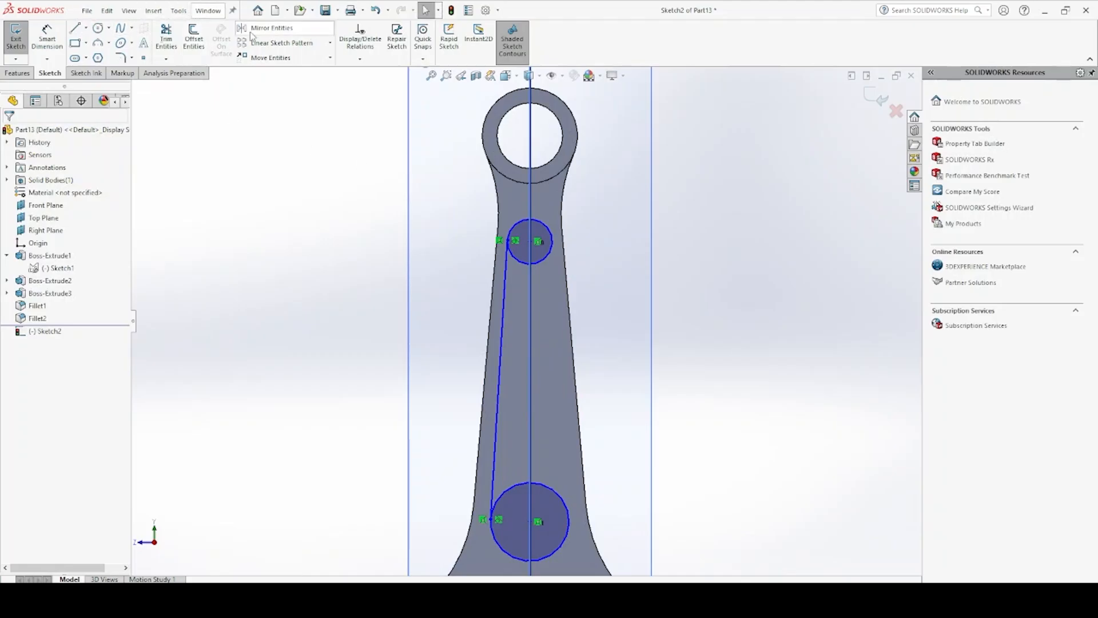
Mirror the tangent line about the Front Plane to the other side of the two circles
click(269, 28)
click(503, 321)
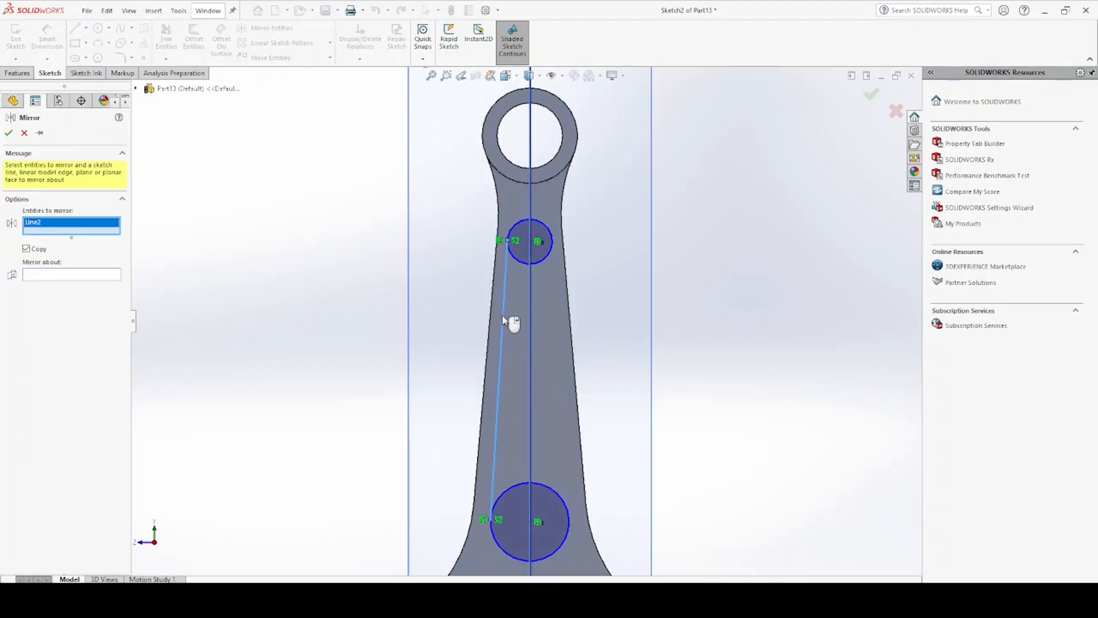
right_click(529, 315)
click(530, 316)
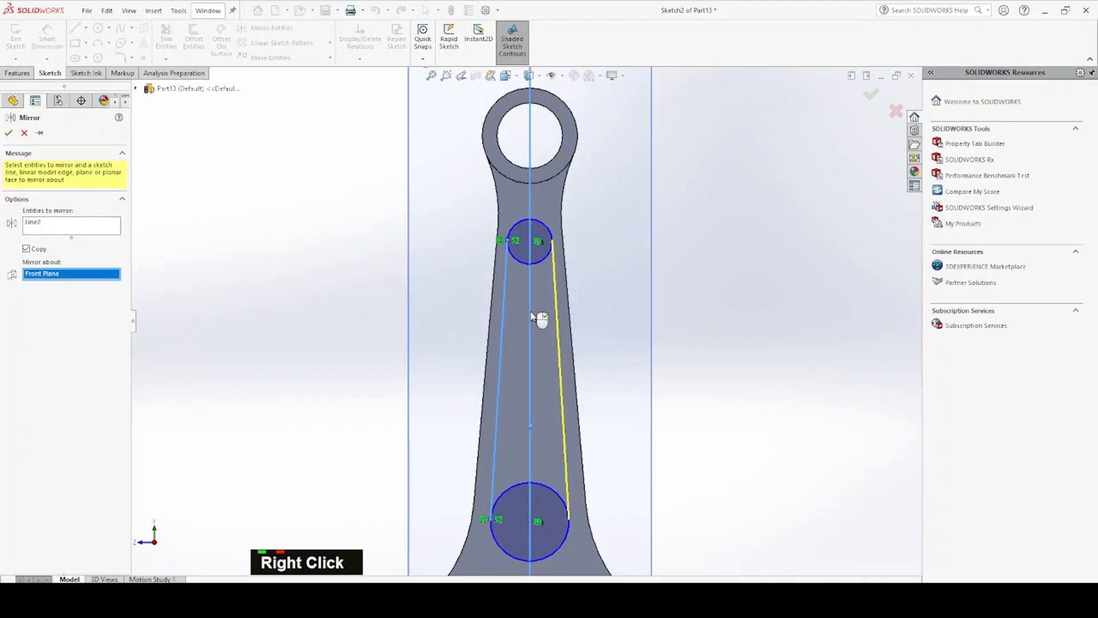
right_click(532, 317)
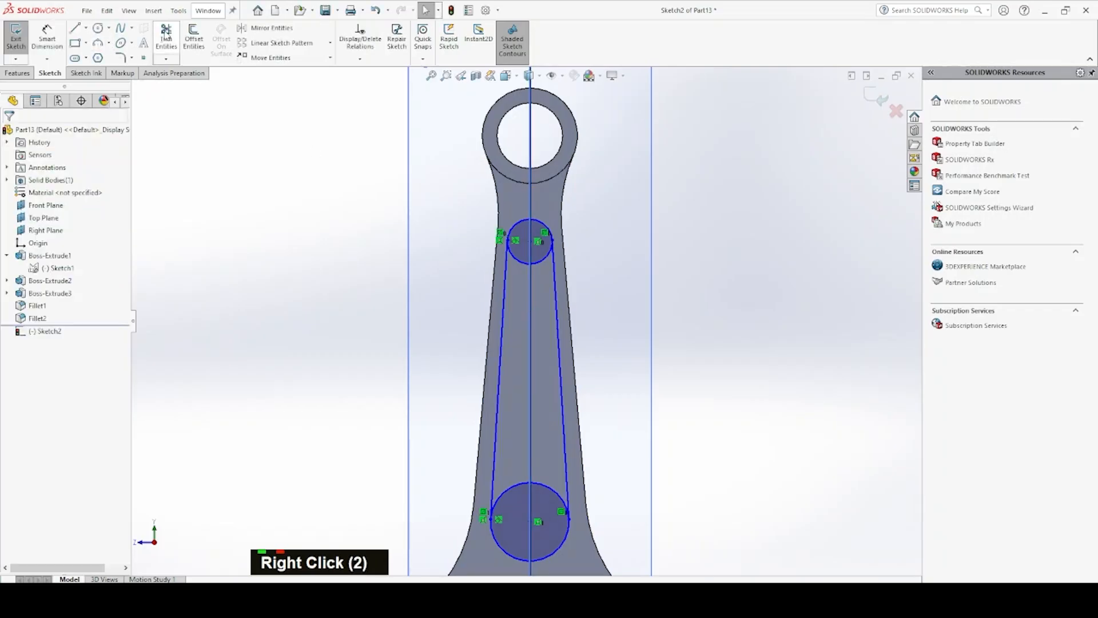
Trim away the inner arcs of both circles to leave a closed tapered slot profile
click(165, 34)
drag(541, 287, 538, 258)
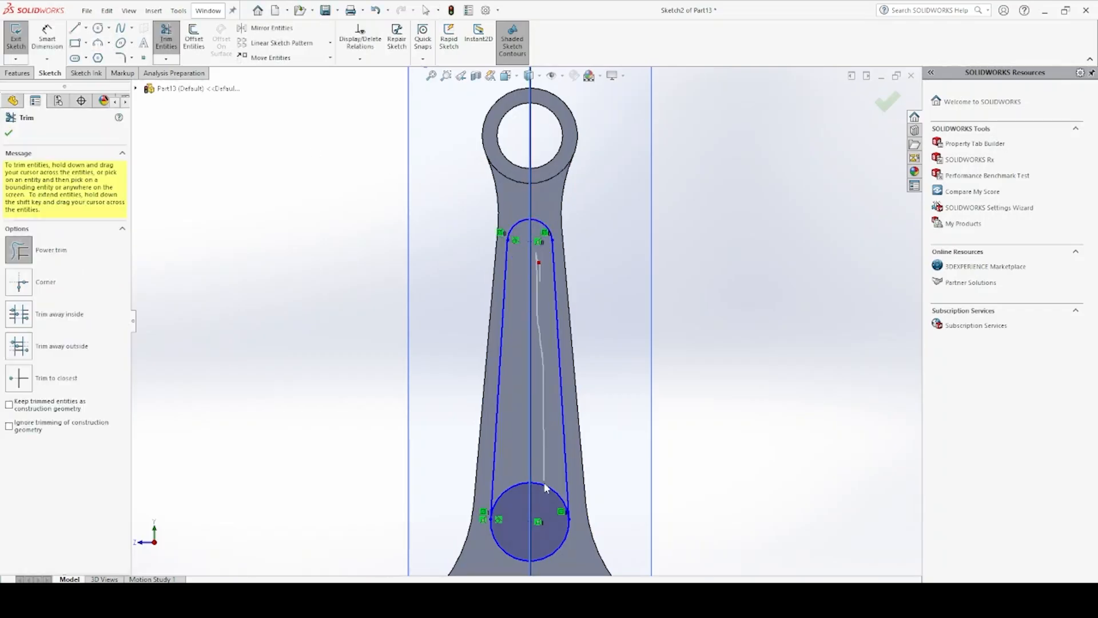
drag(545, 477, 541, 485)
Dimension the radius of the slot profile's small upper arc
click(46, 37)
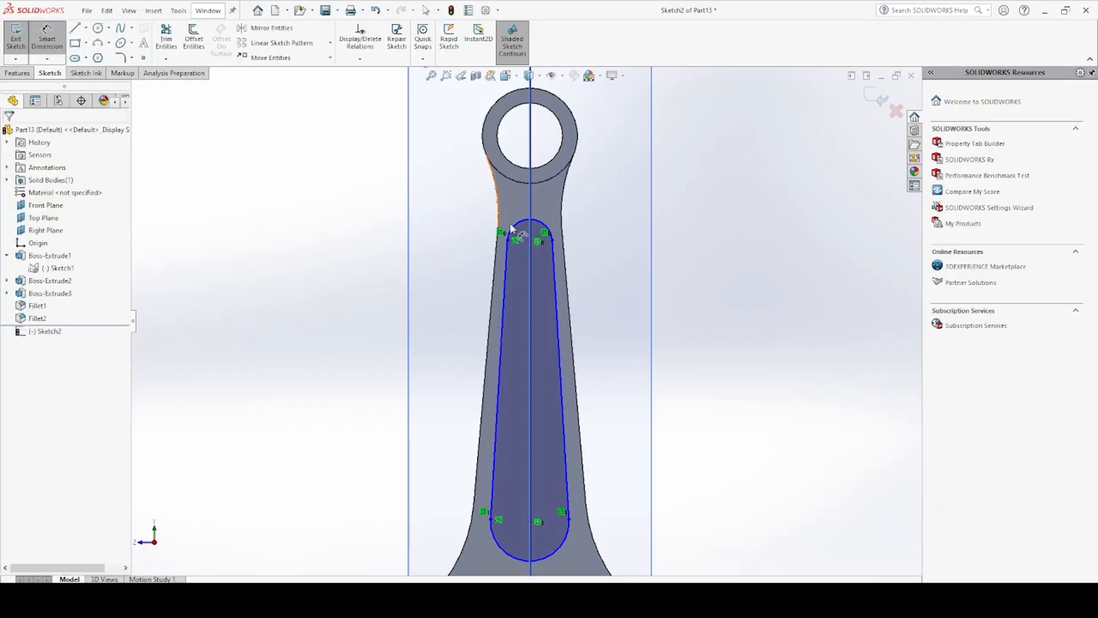
click(538, 224)
click(636, 198)
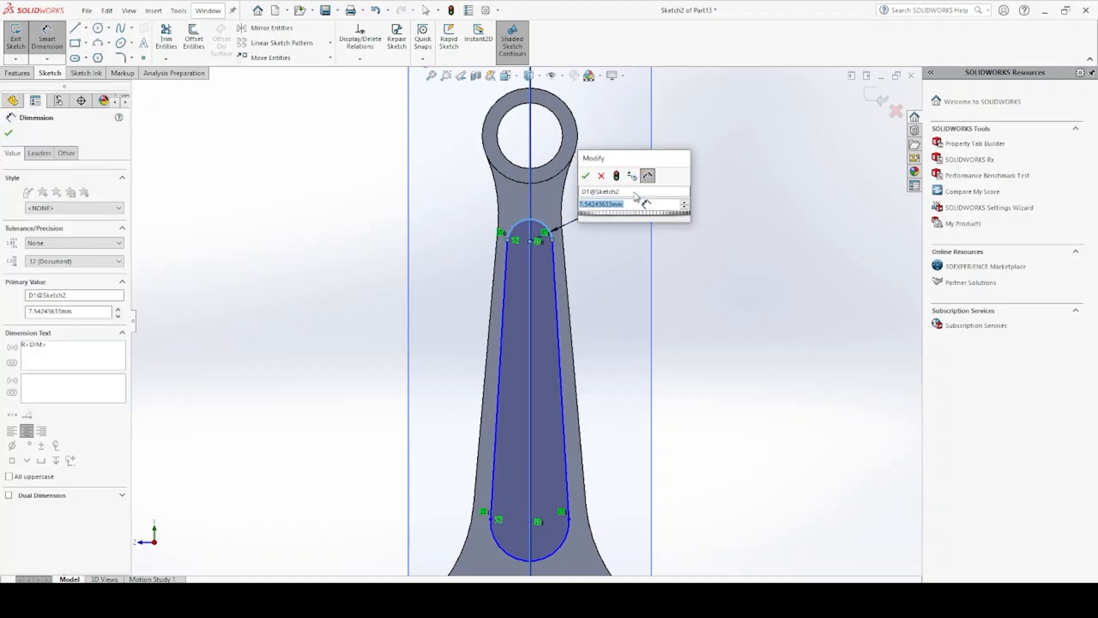
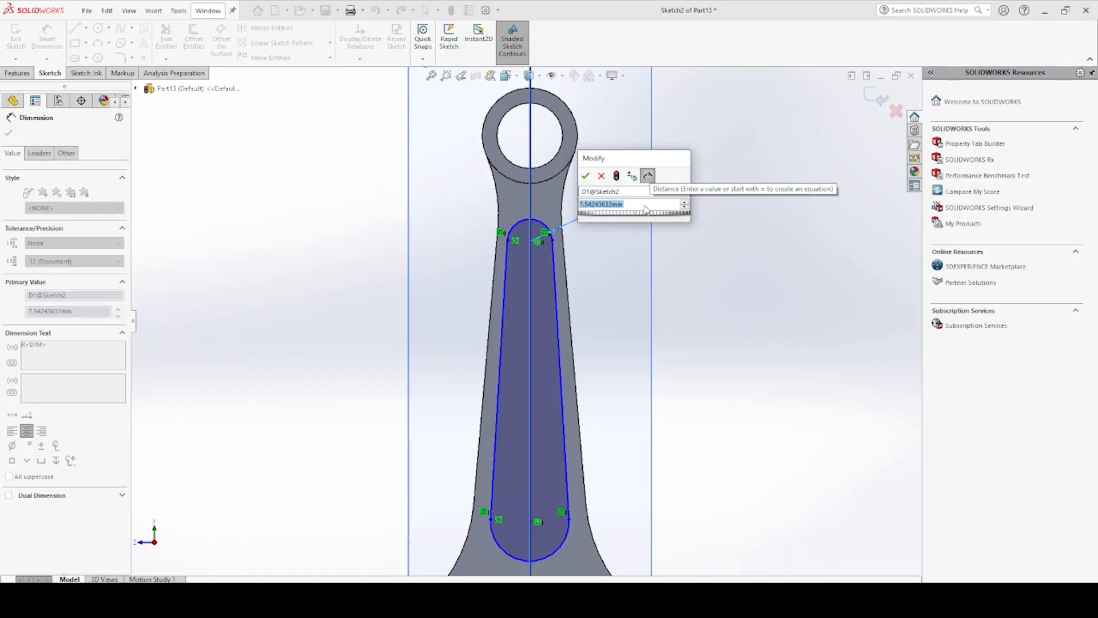
Set the radius of the slot profile's small upper arc to 6.5 mm
text(65)
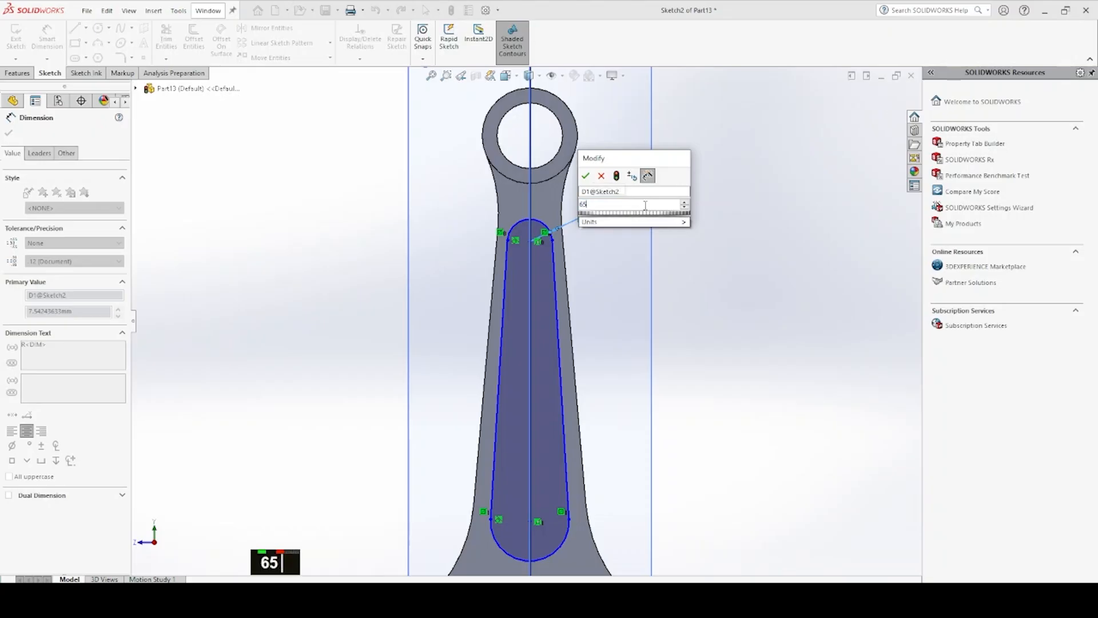
key(BackSpace)
text(.5)
key(Return)
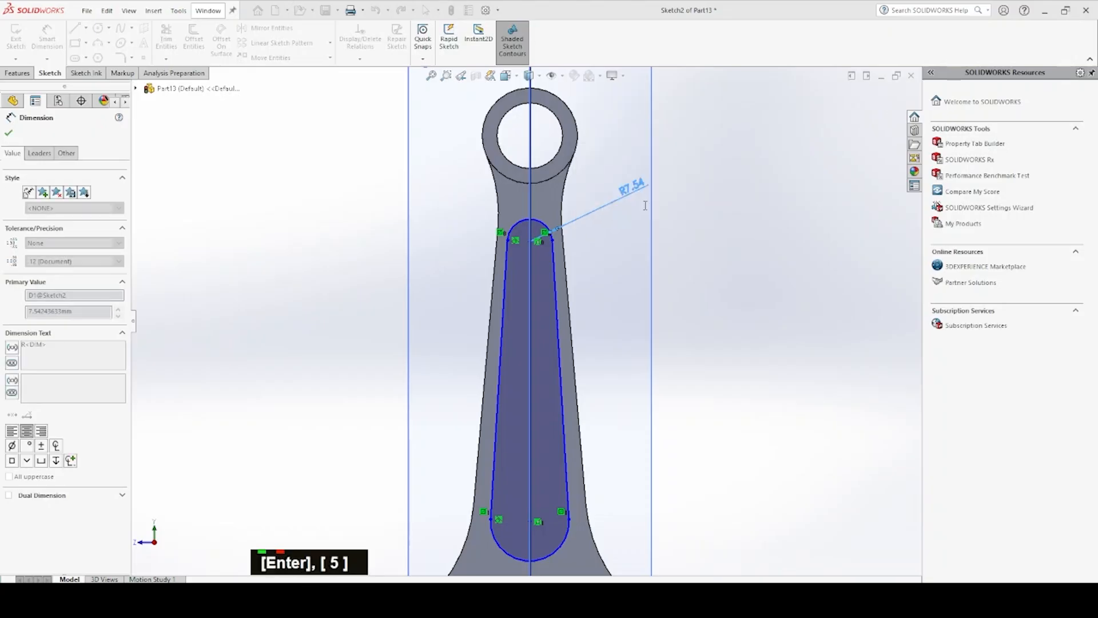
Dimension the slot profile's large lower arc with a radius of 13 mm
scroll(584, 404, up, 1)
double_click(556, 504)
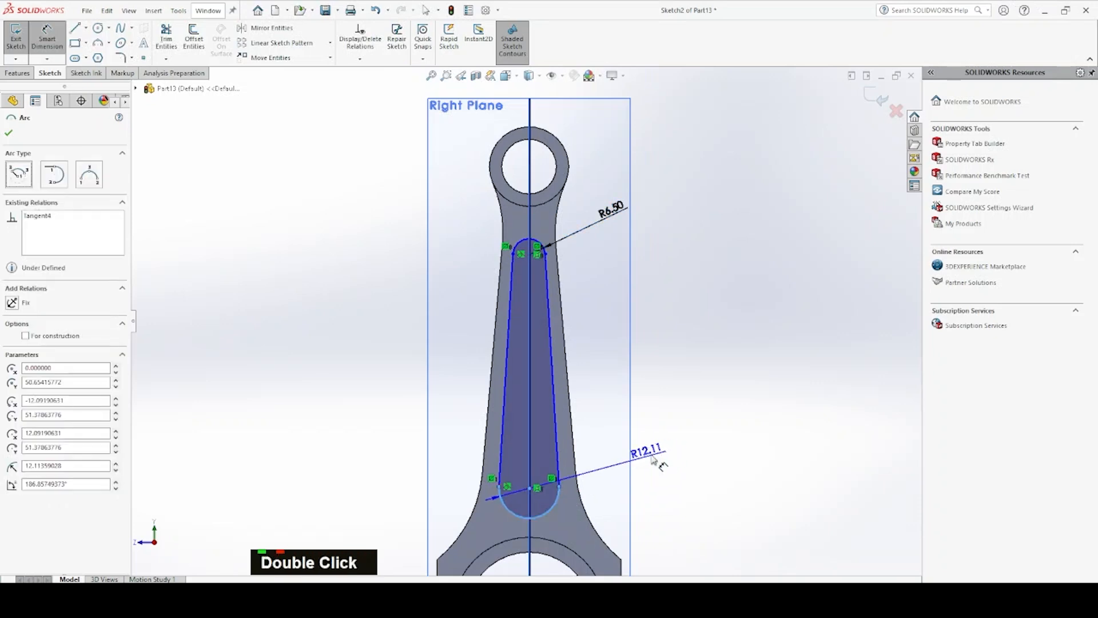
click(666, 456)
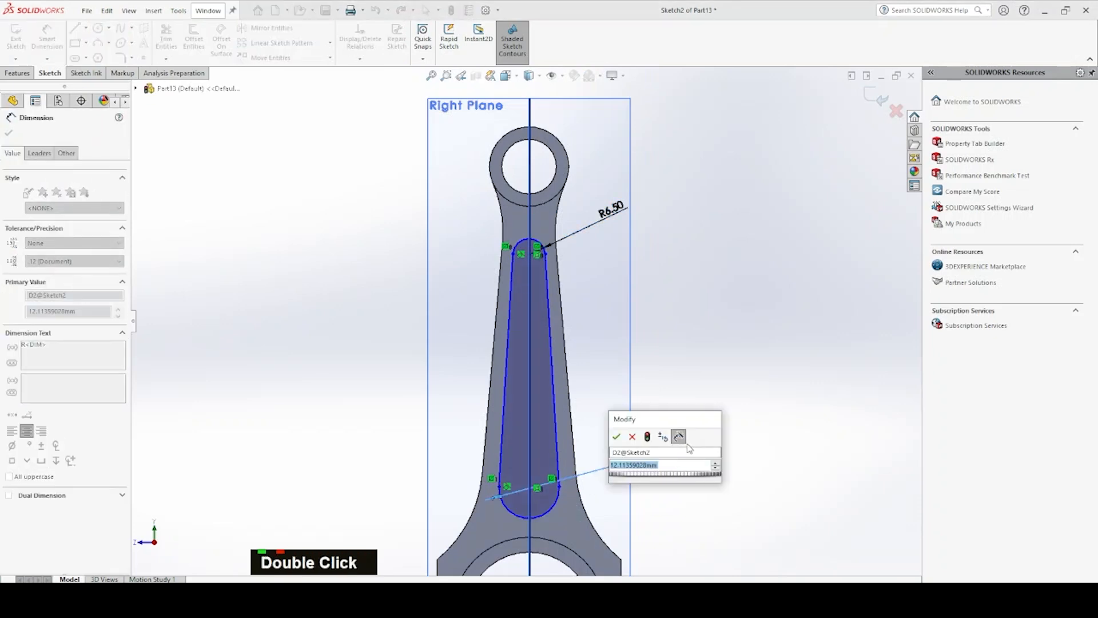
text(13)
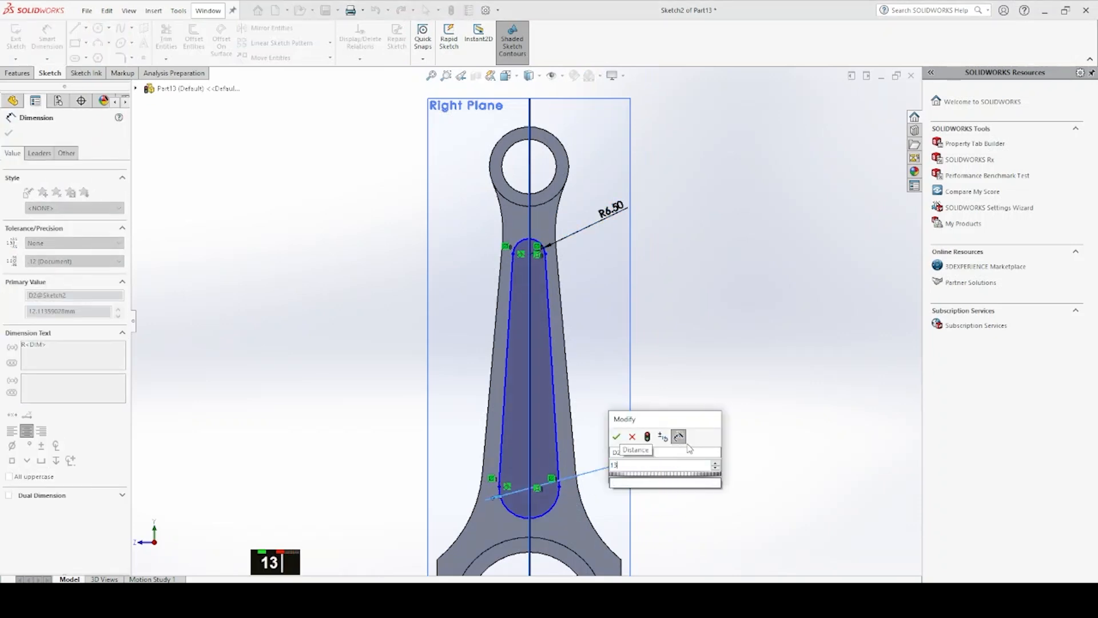
key(Return)
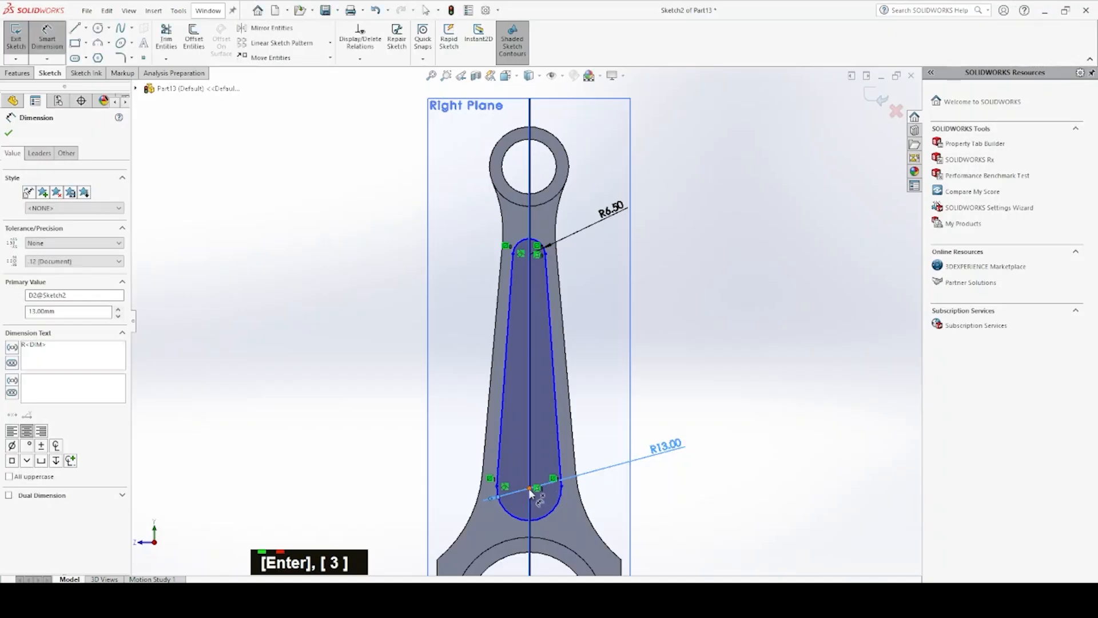
Dimension the distance between the centers of the slot profile's two arcs as 90 mm
double_click(531, 490)
click(532, 257)
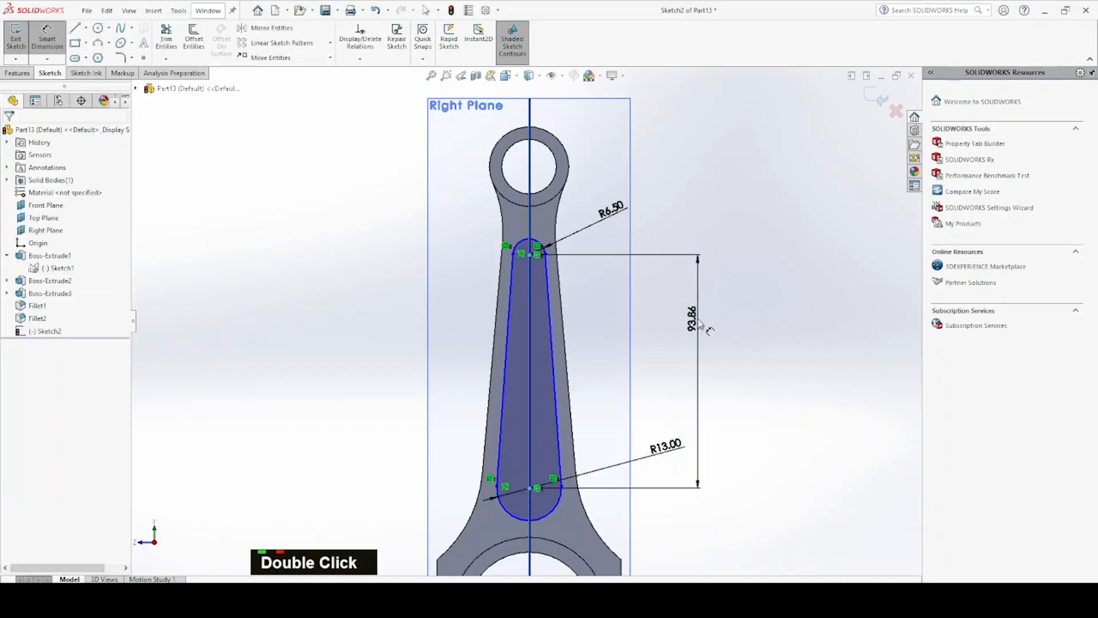
click(698, 298)
text(90)
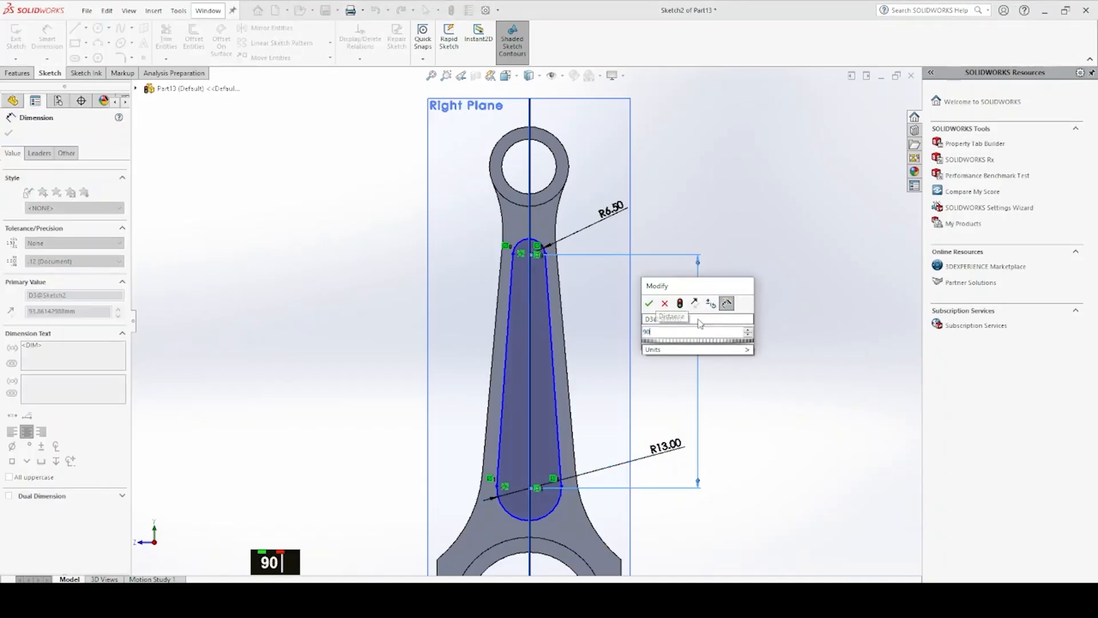
key(Return)
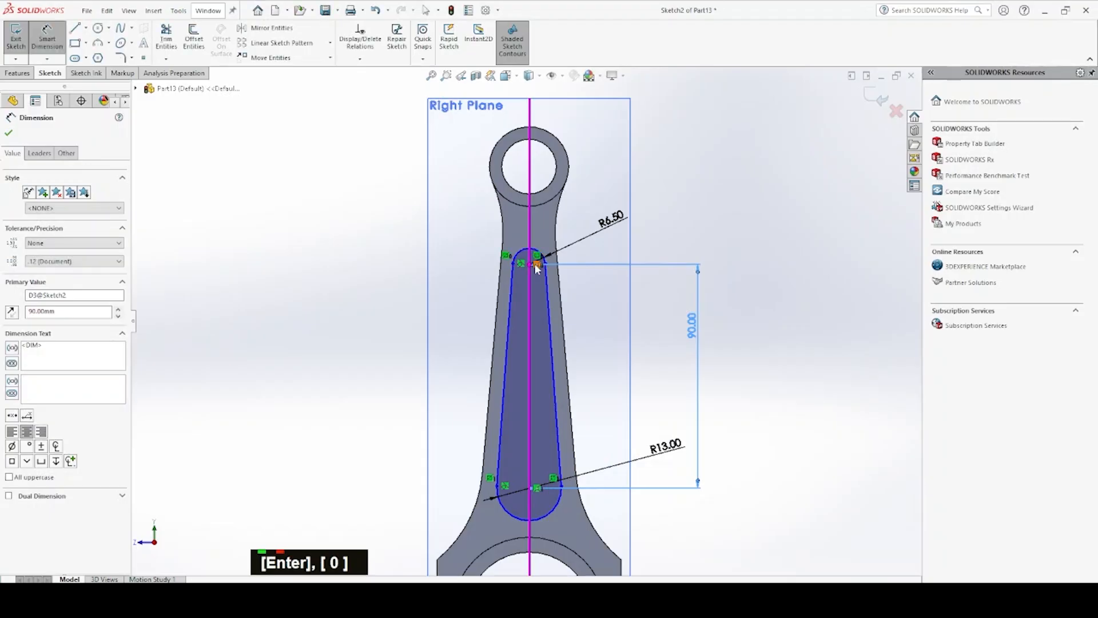
Change the distance between the slot profile's arc centers to 100 mm and end dimensioning
double_click(691, 336)
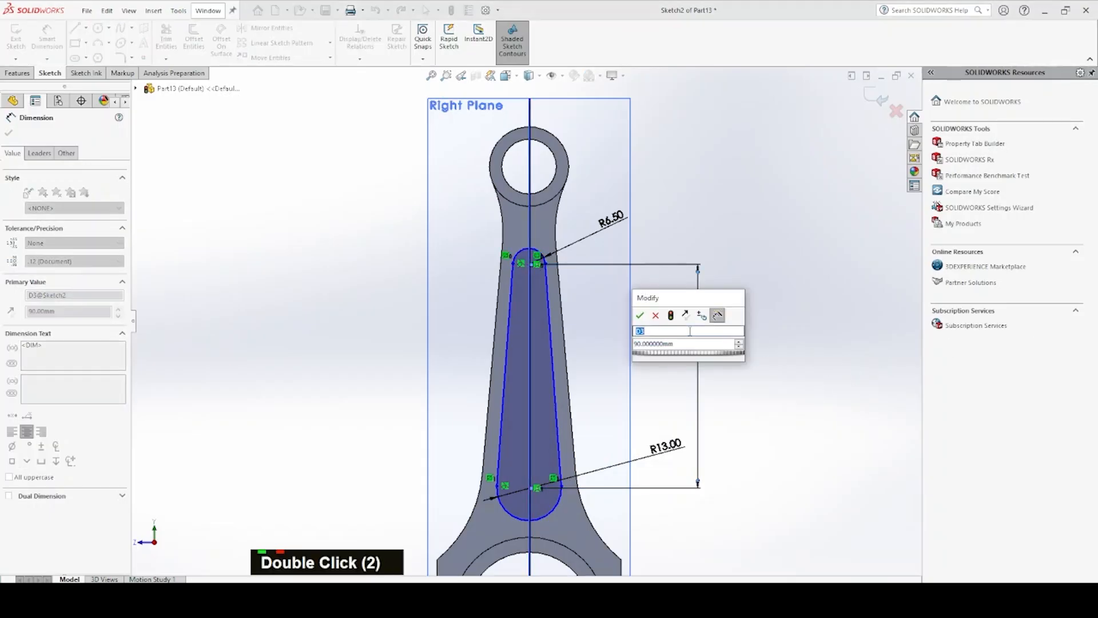
text(100)
key(Return)
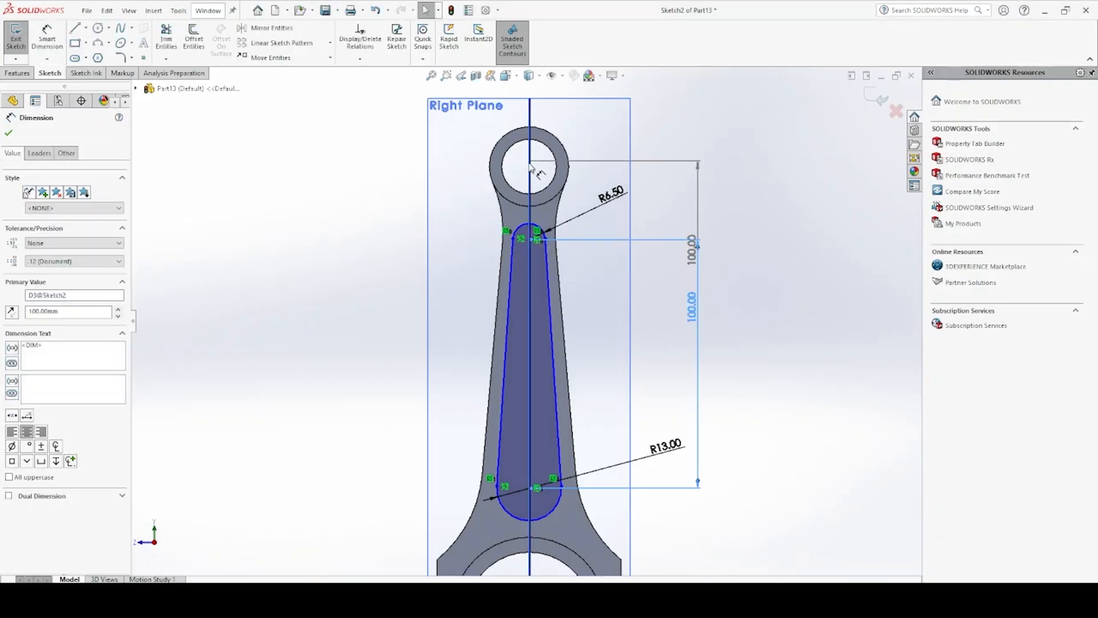
scroll(531, 351, up, 3)
key(Escape)
Dimension the vertical distance from the slot's lower arc center to the origin in the big end as 50 mm
scroll(566, 443, down, 1)
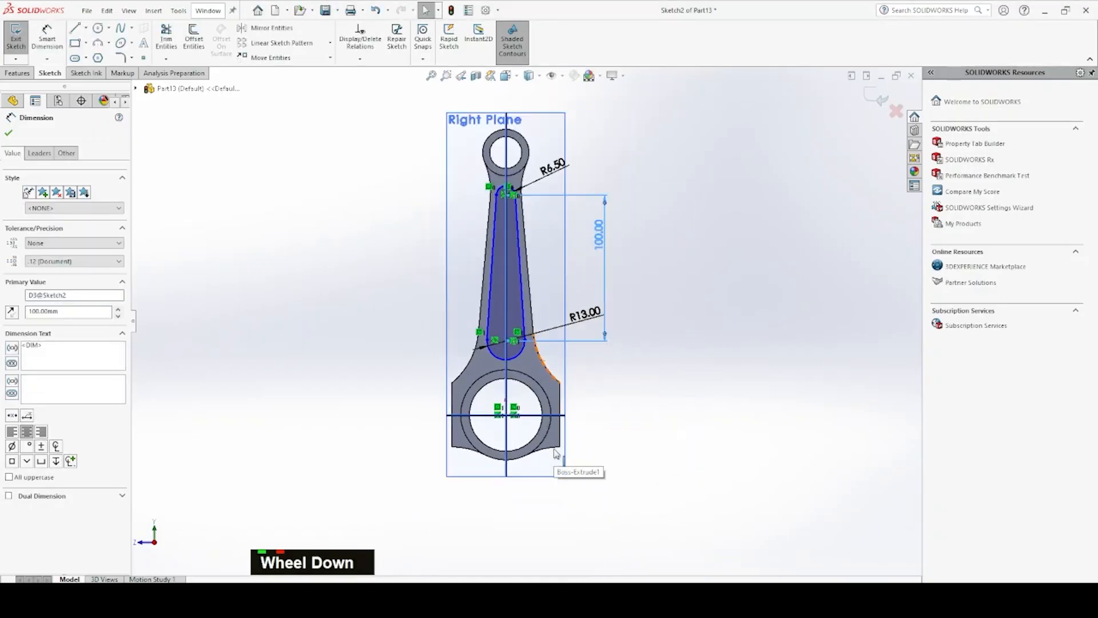
scroll(549, 344, down, 1)
click(49, 38)
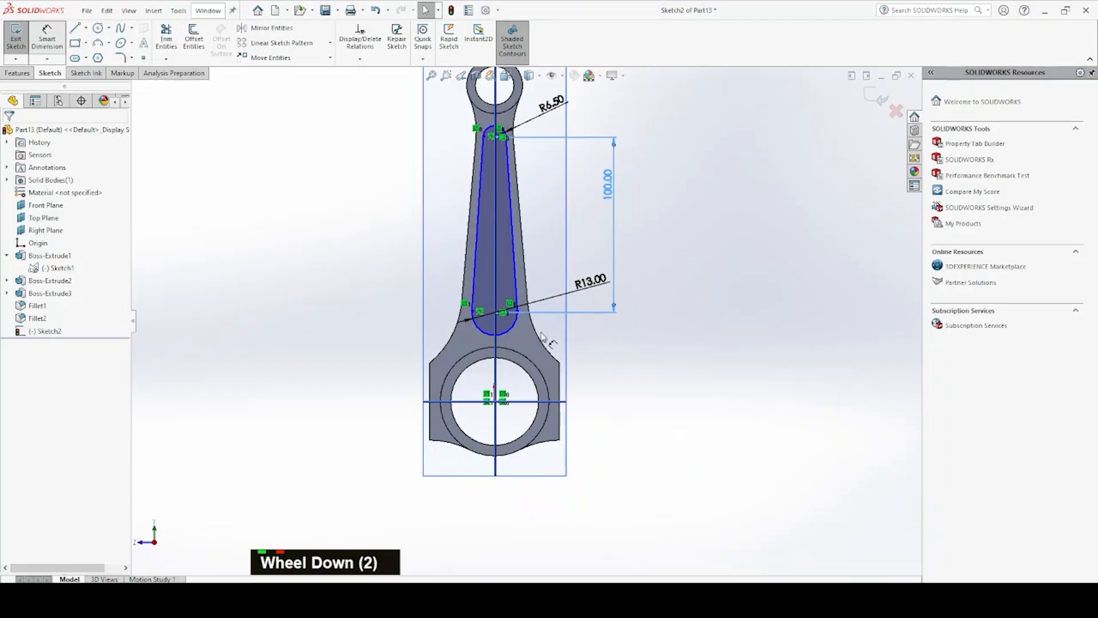
double_click(505, 353)
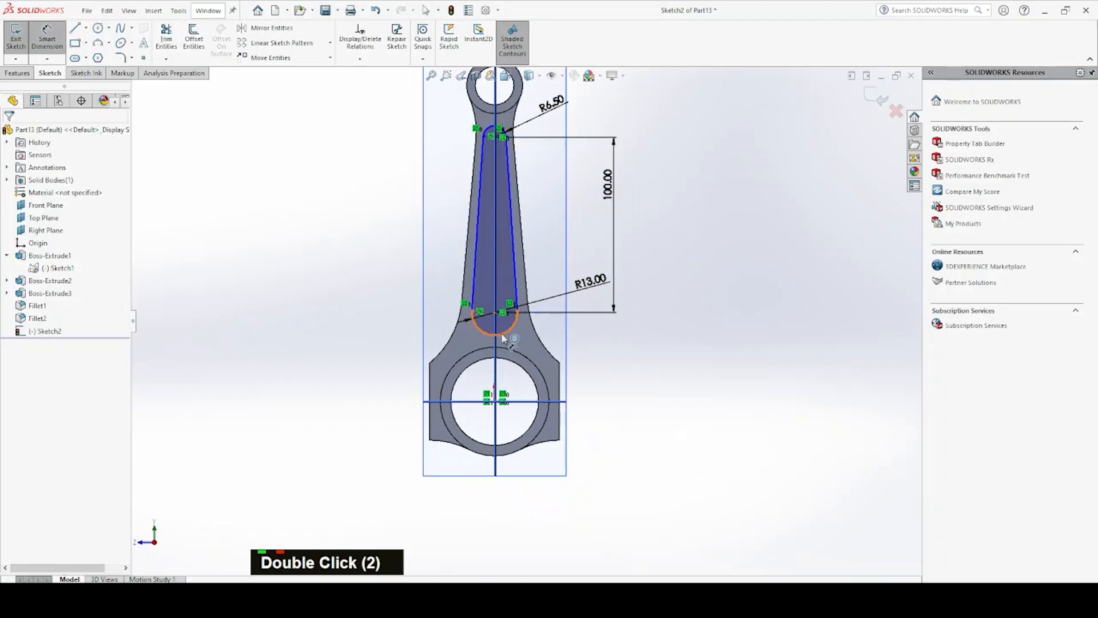
click(495, 401)
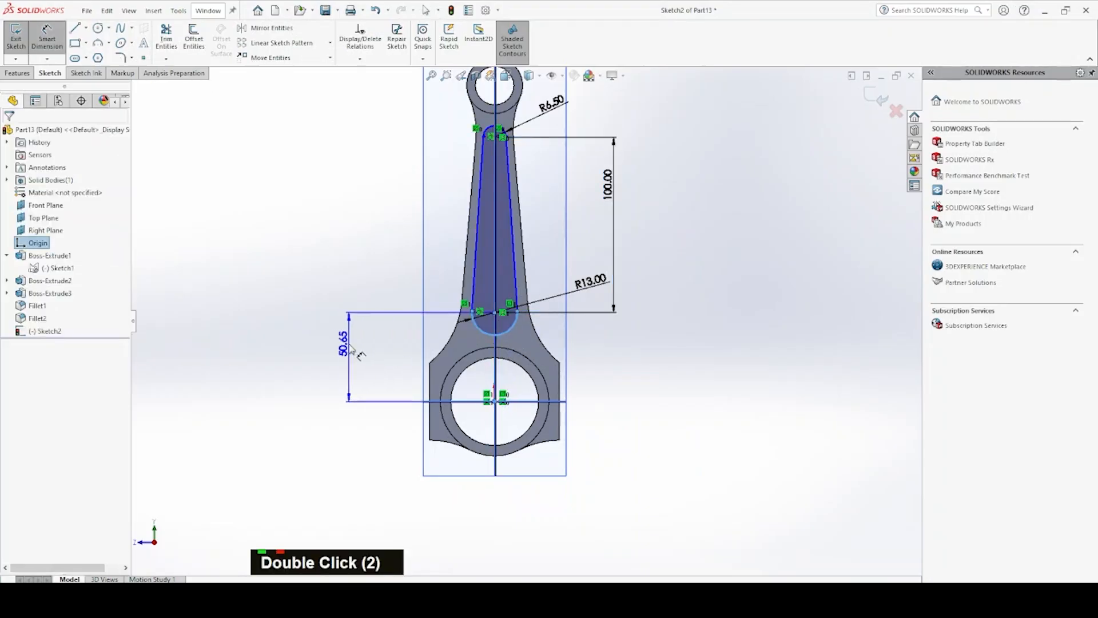
click(331, 350)
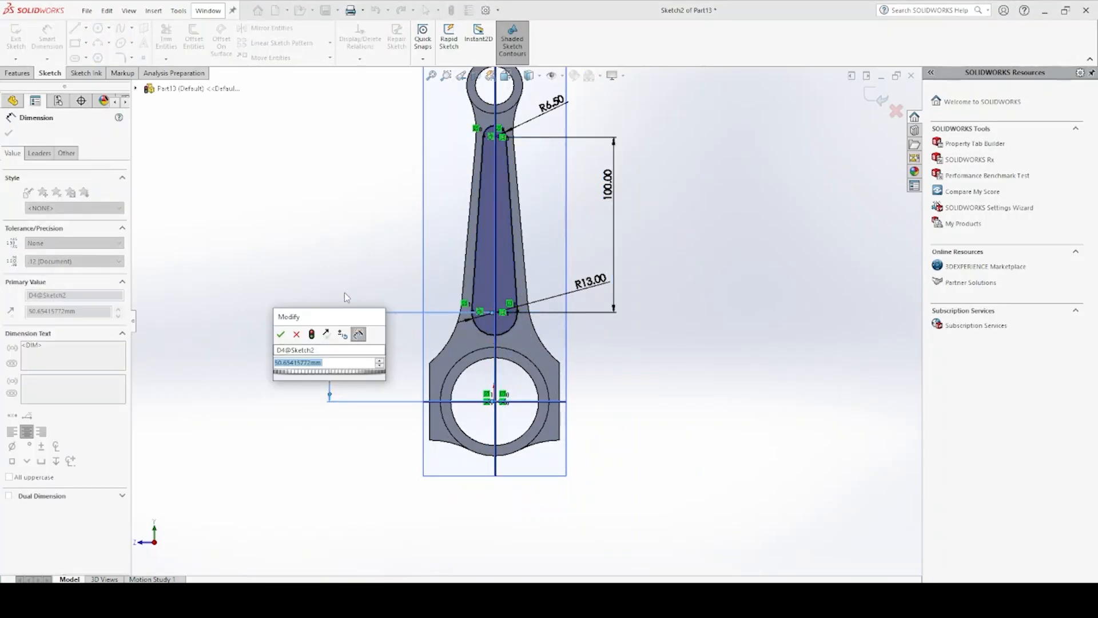
text(50)
key(Return)
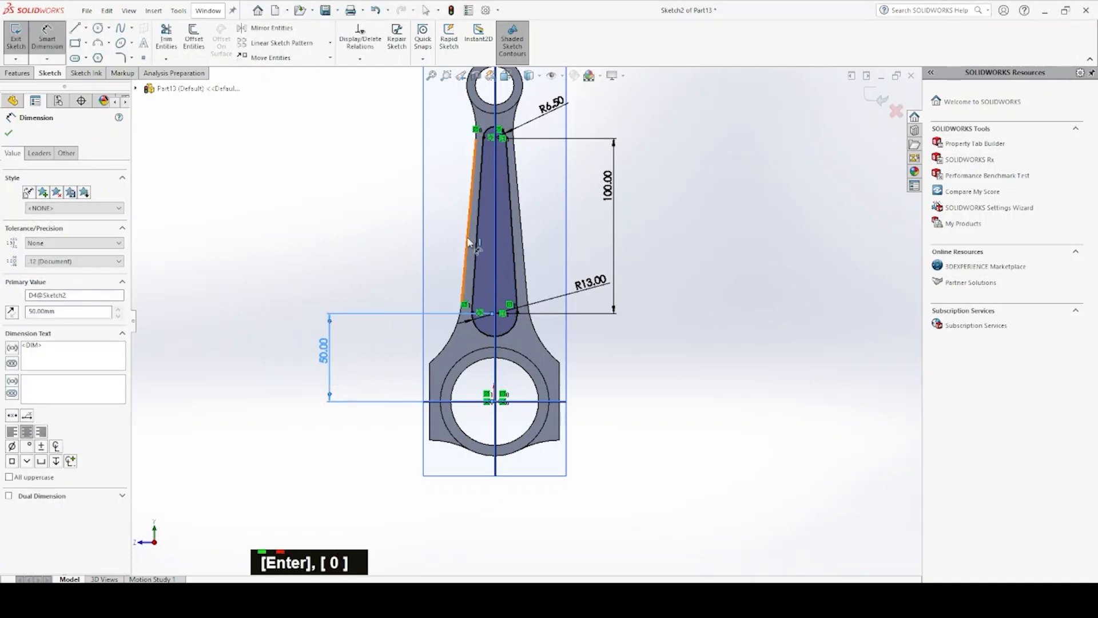
Cut the tapered slot profile into the shank with a blind Extruded Cut 3 mm deep
scroll(470, 243, up, 1)
scroll(470, 242, down, 2)
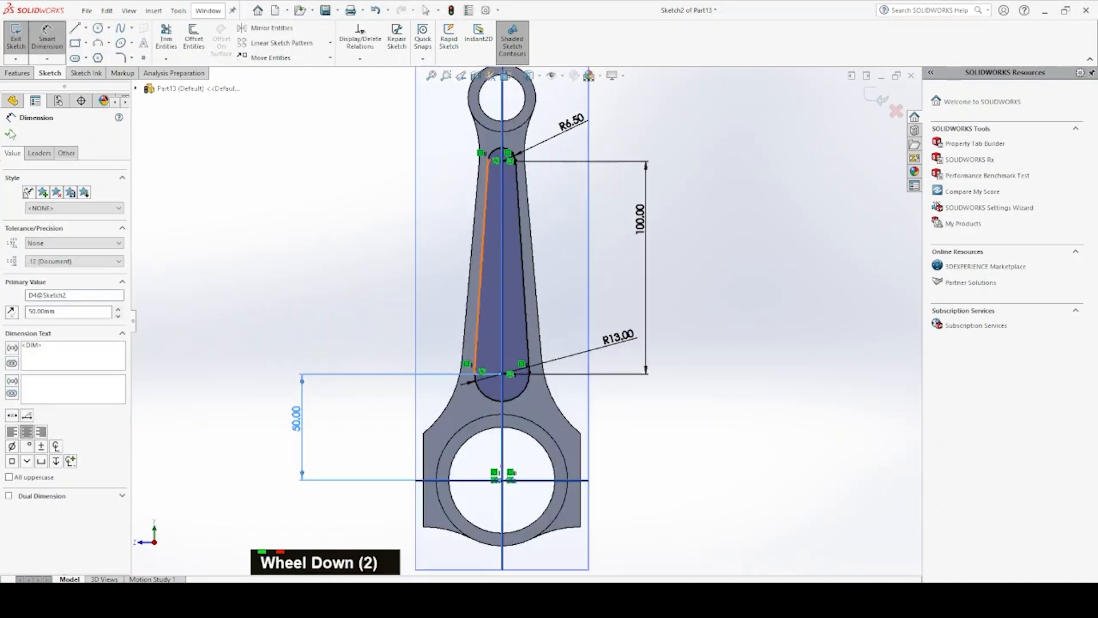
click(16, 73)
click(170, 38)
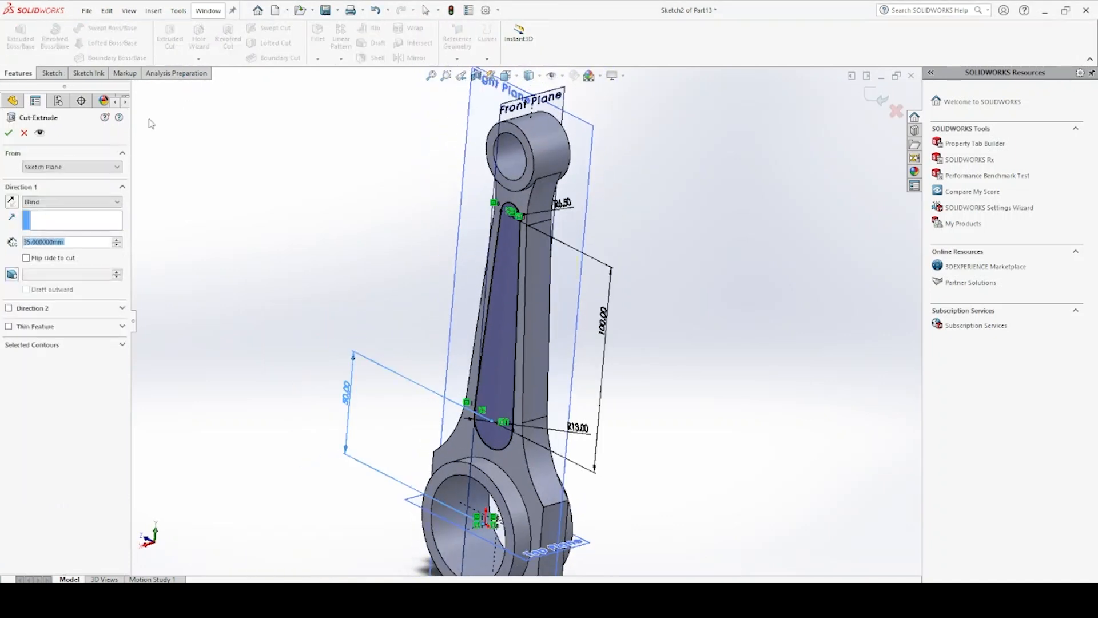
double_click(54, 243)
key(ctrl+a)
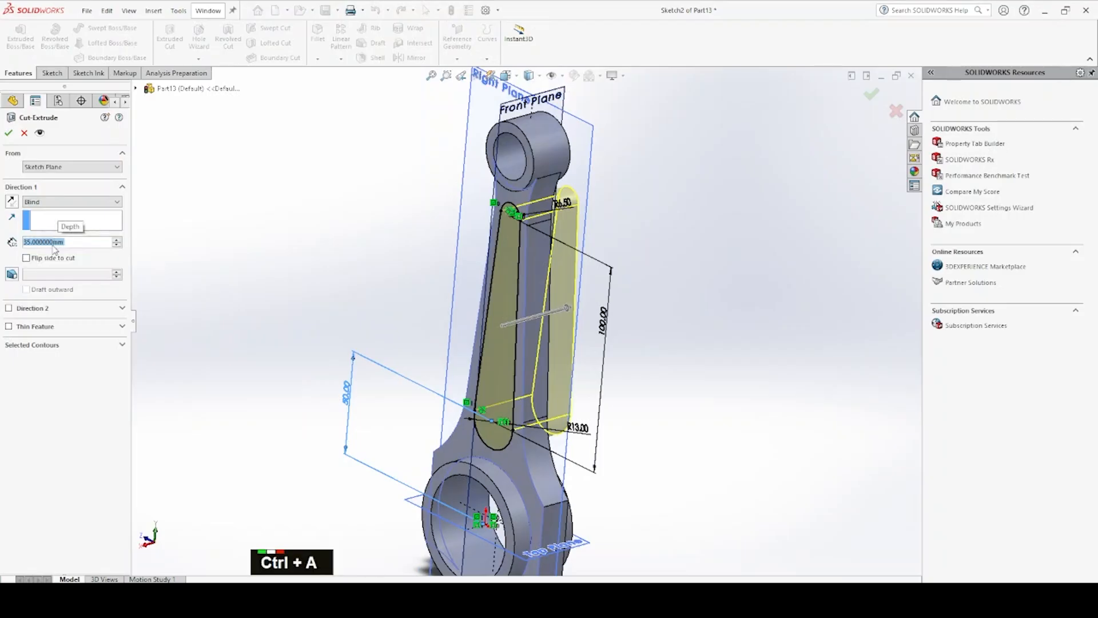
text(3)
key(Return)
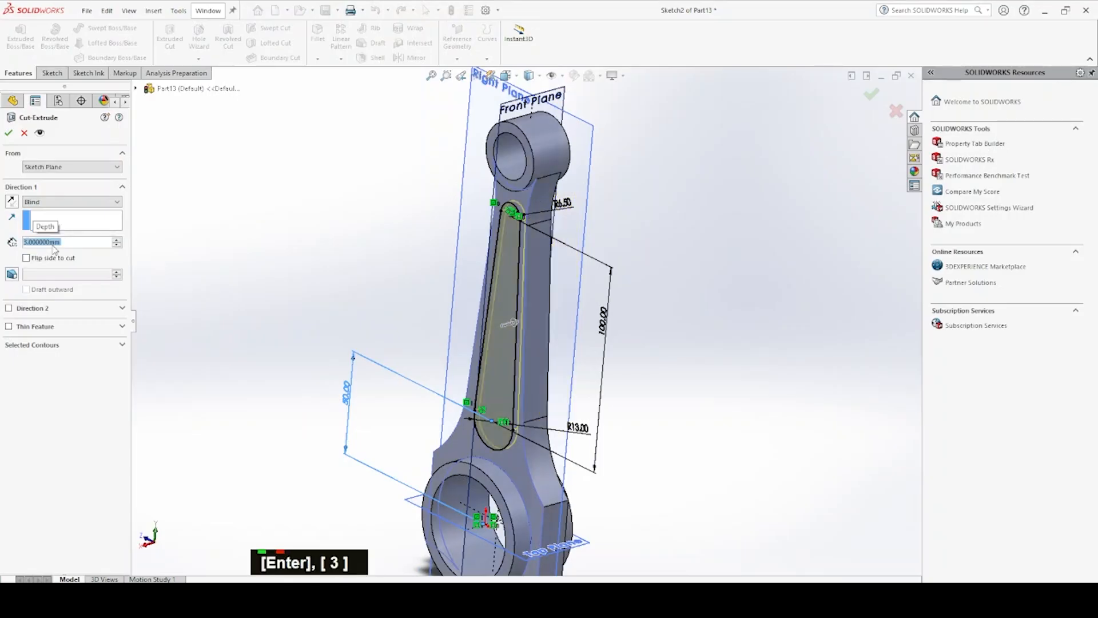
key(Return)
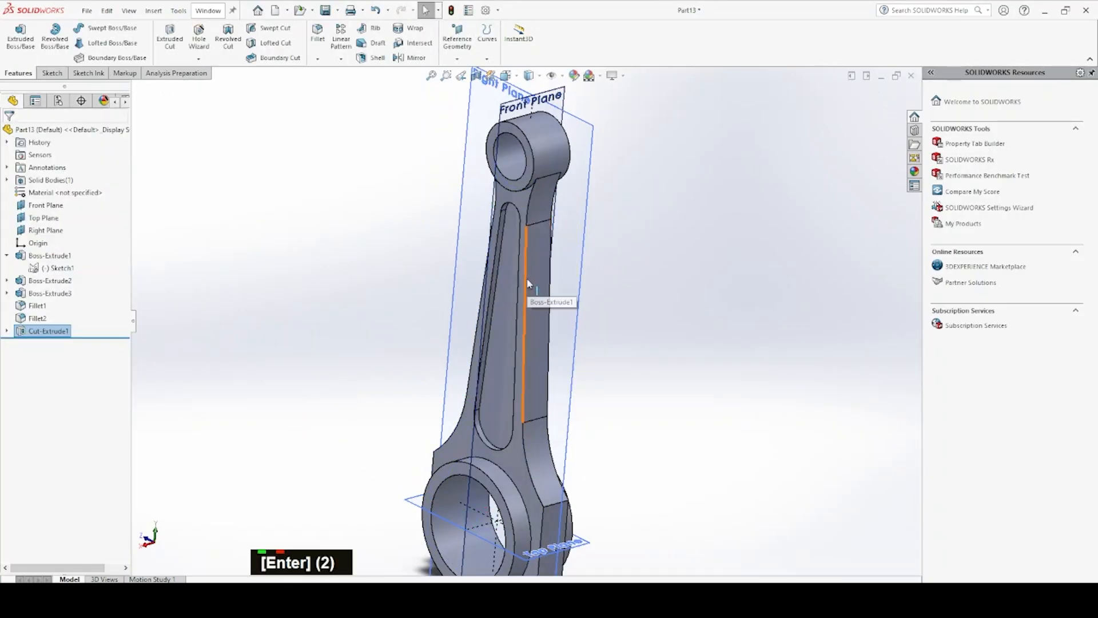
Fillet the inner floor edge loop of the shank pocket with a 1.5 mm radius
scroll(538, 286, down, 2)
click(325, 35)
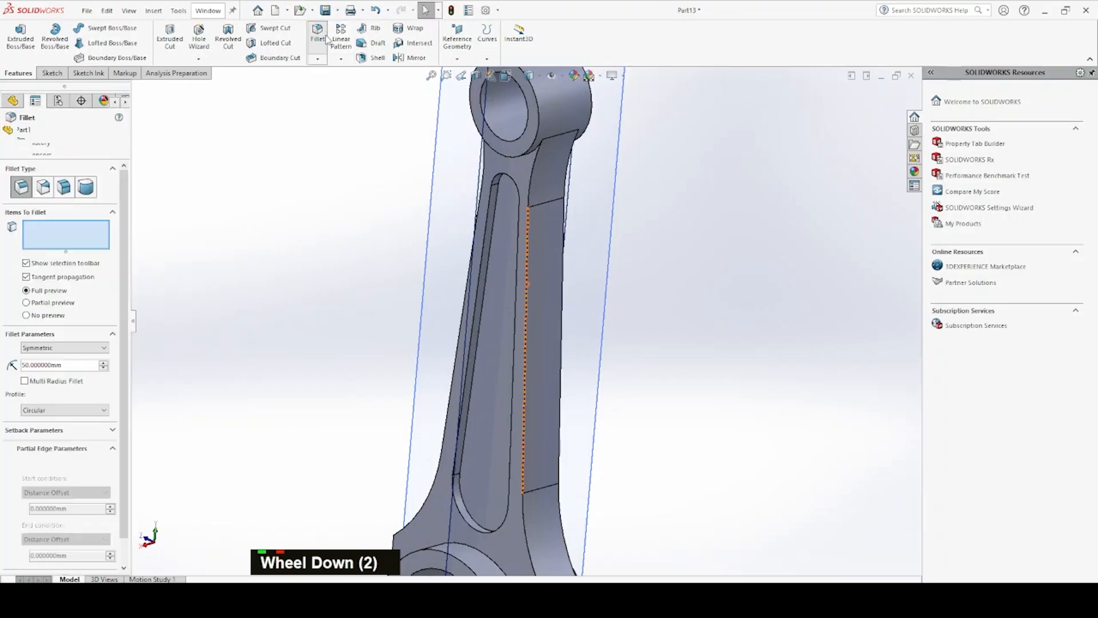
click(489, 252)
double_click(84, 366)
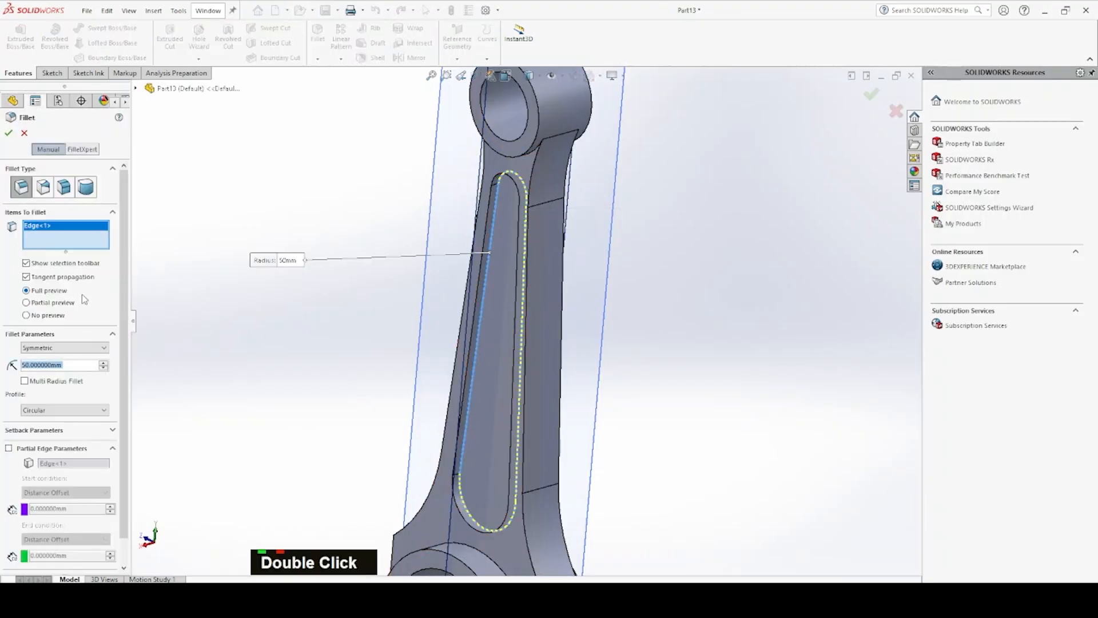
text(1.5)
key(Return)
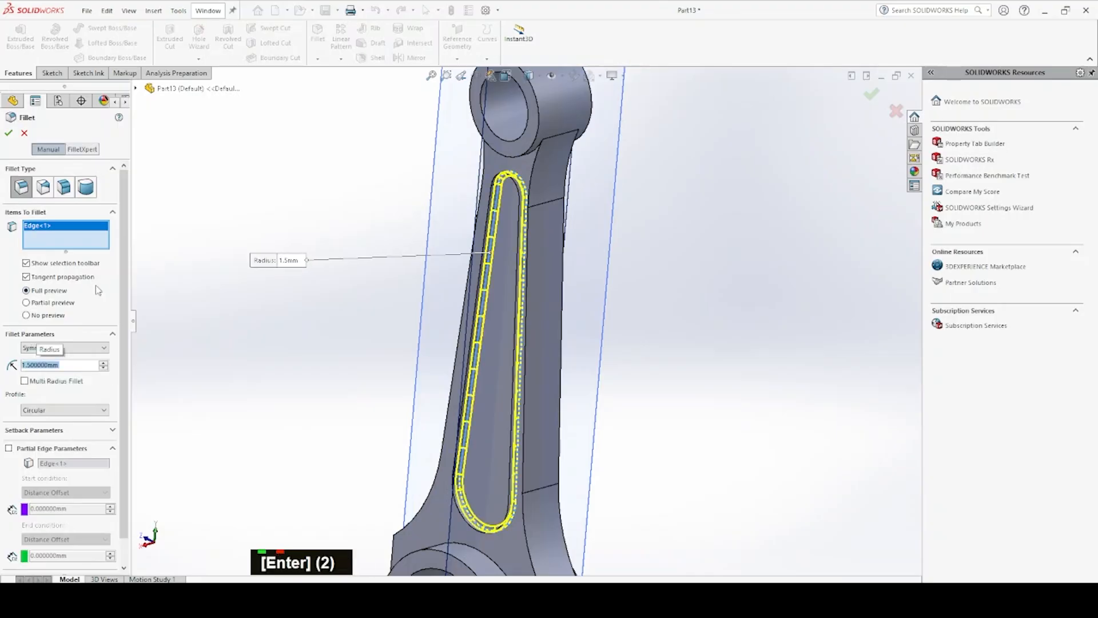
Mirror the pocket cut and its fillet about the Right Plane to the shank's opposite face
ctrl+click(48, 331)
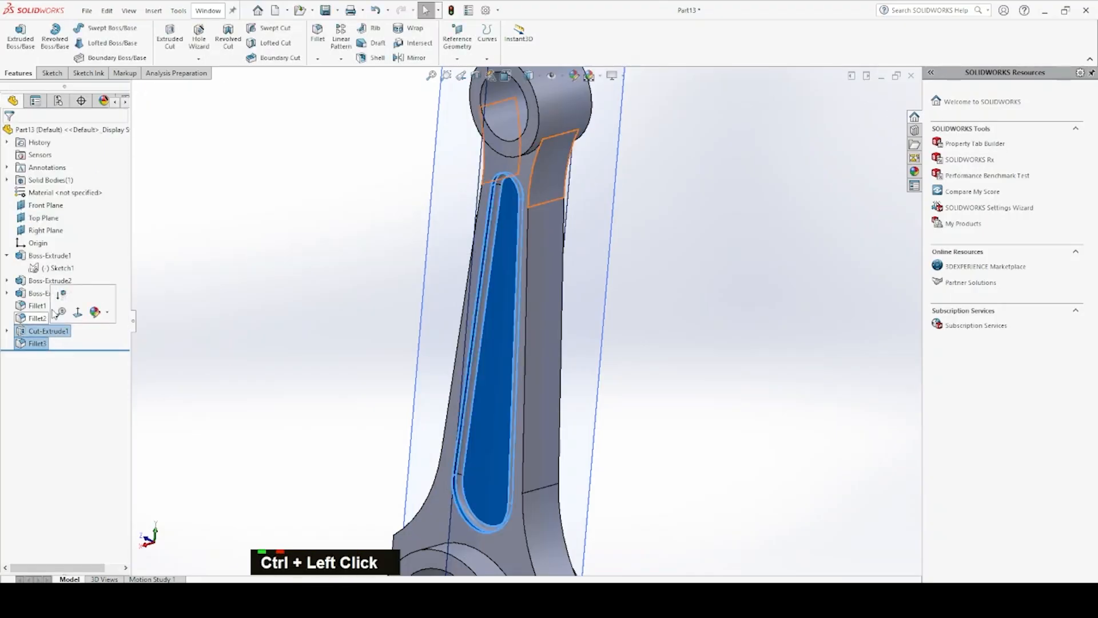
click(410, 58)
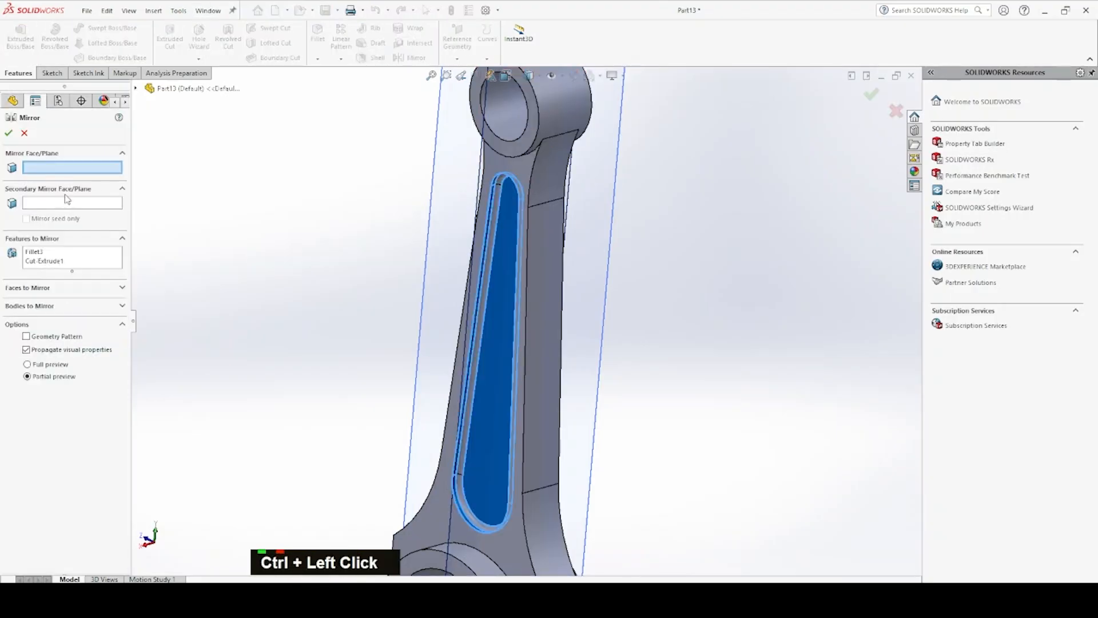
click(606, 205)
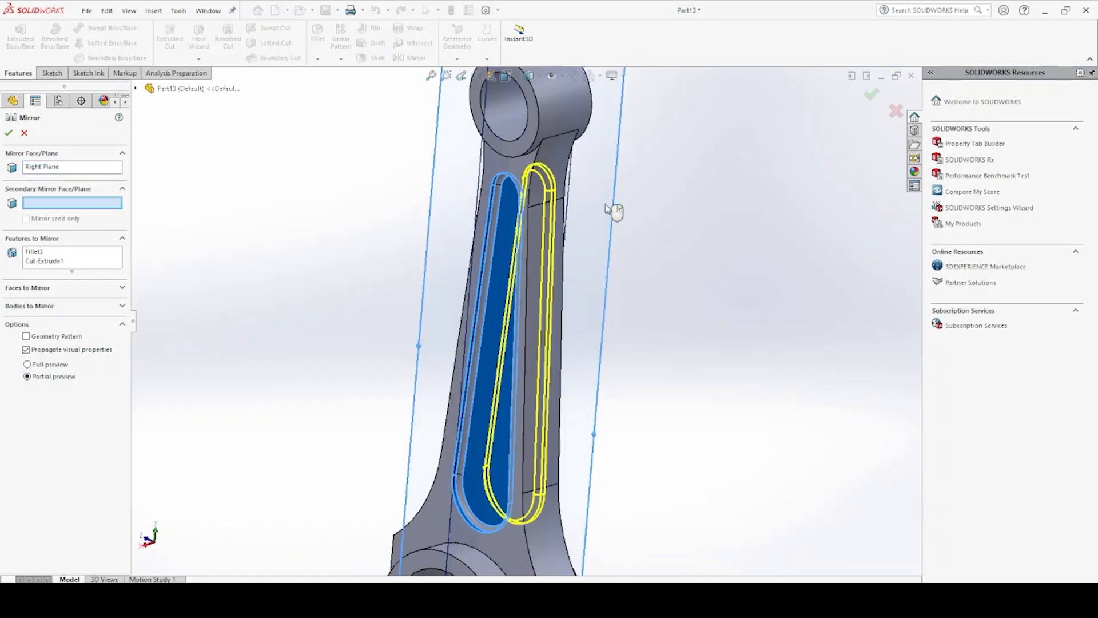
click(9, 133)
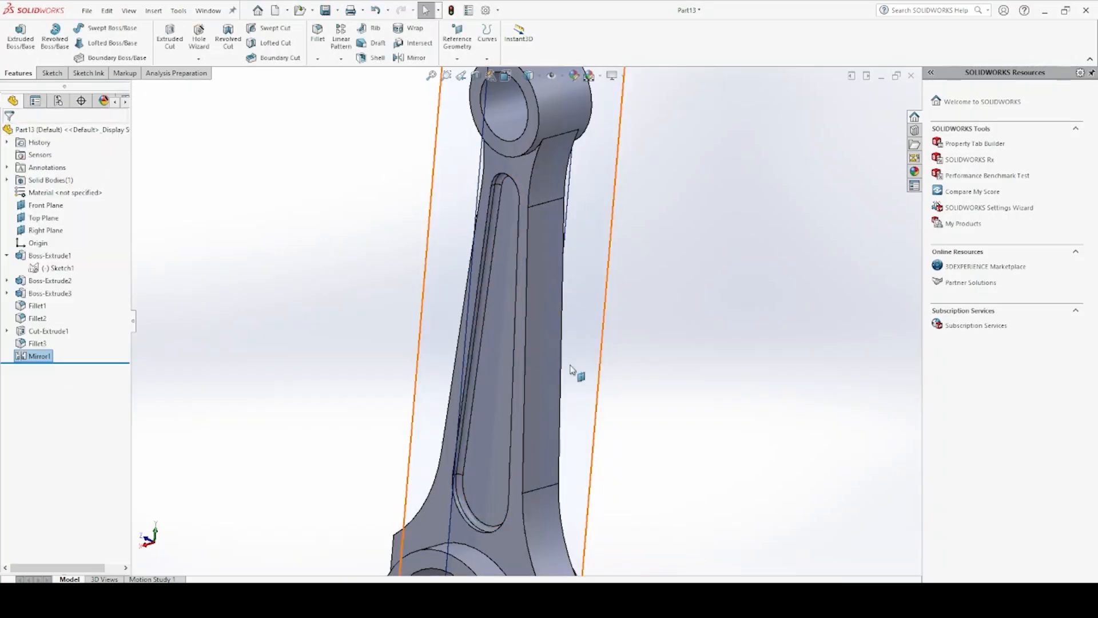
Start a sketch on the Top Plane and draw a circle about 9 mm in diameter, centered across the width of one big-end side lug
scroll(547, 480, up, 5)
scroll(545, 486, down, 3)
click(575, 446)
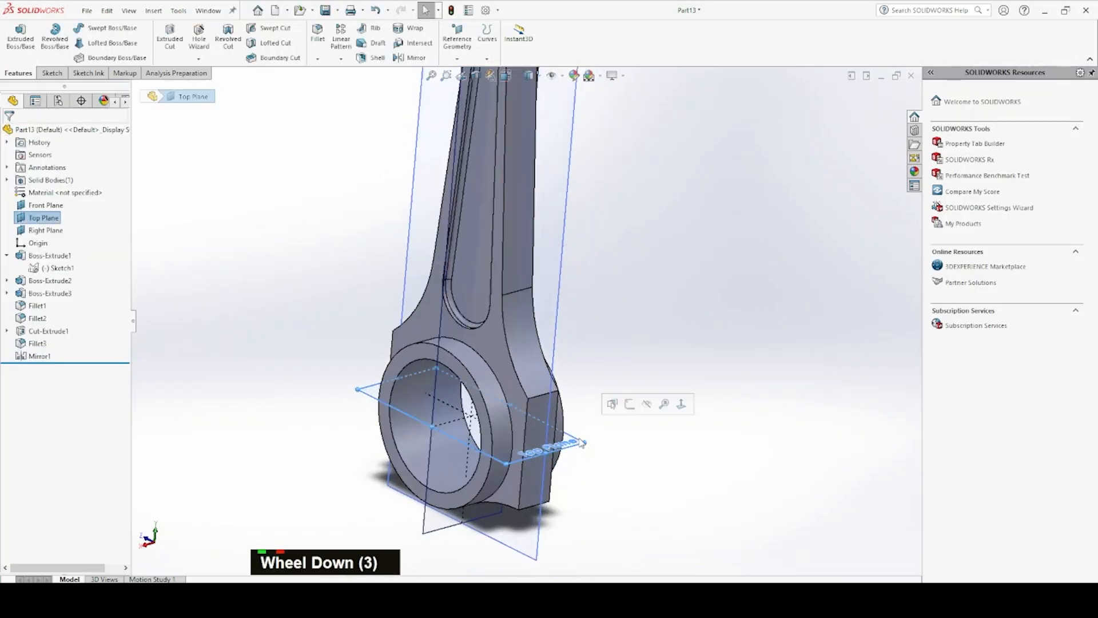
click(628, 405)
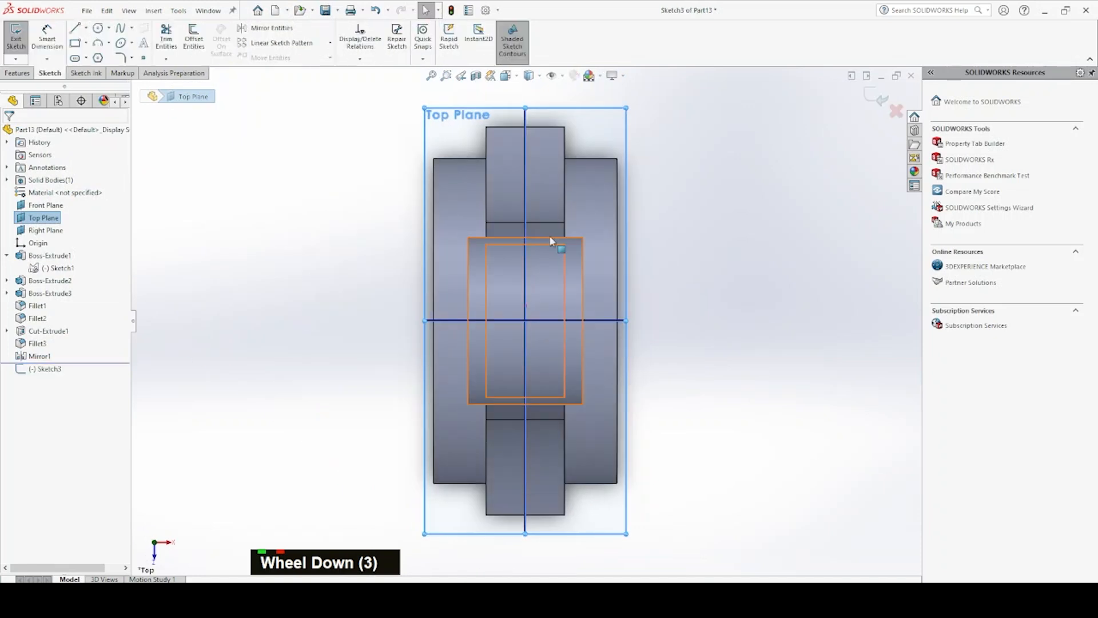
click(98, 28)
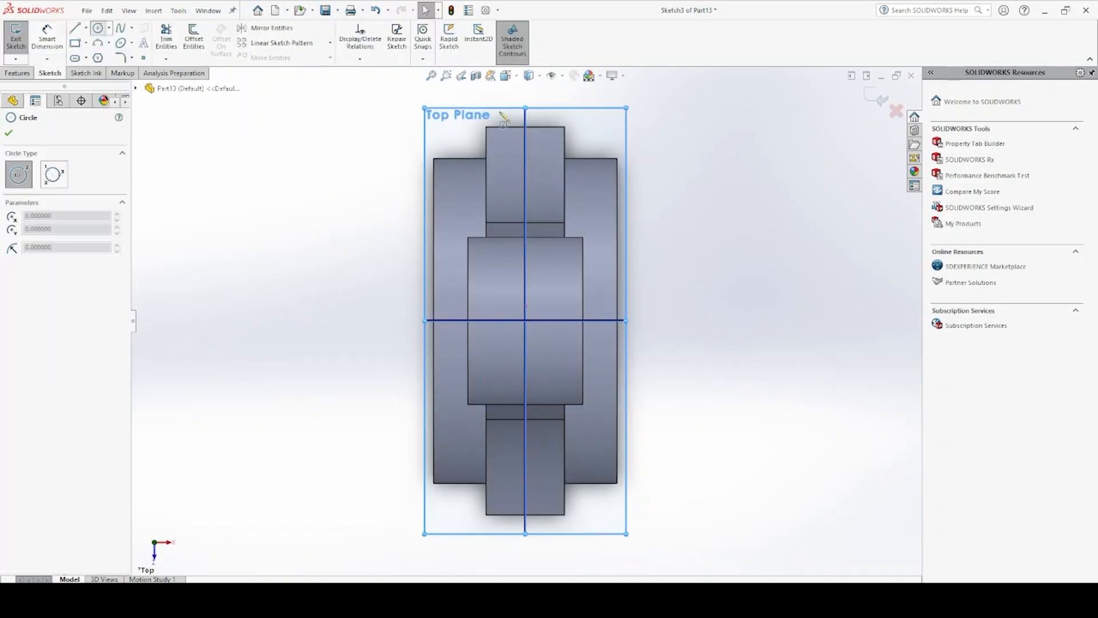
click(525, 161)
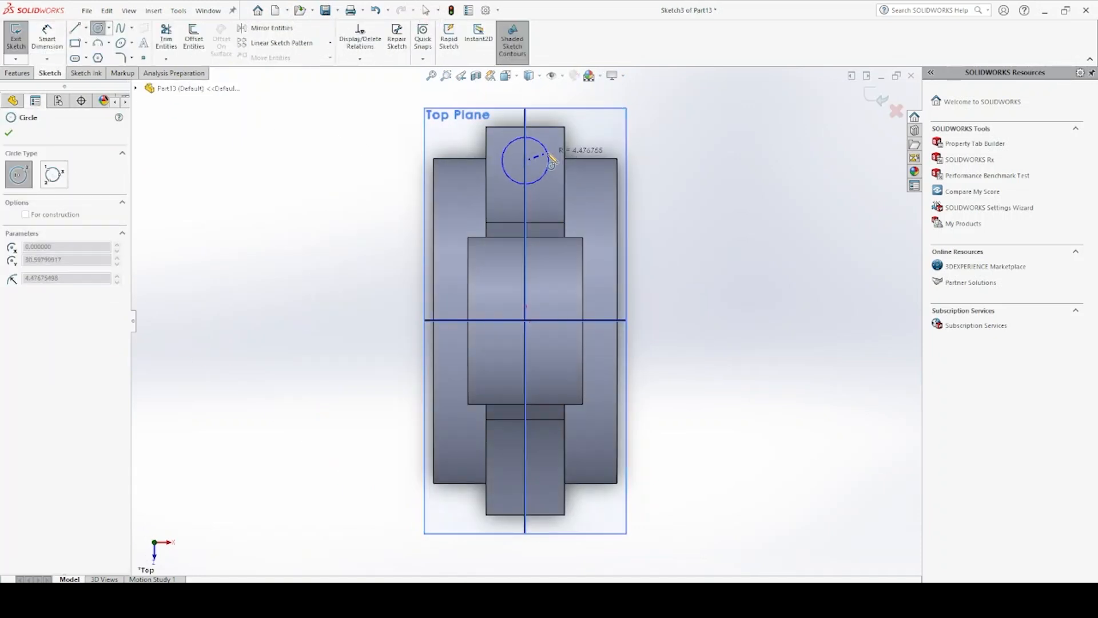
click(549, 155)
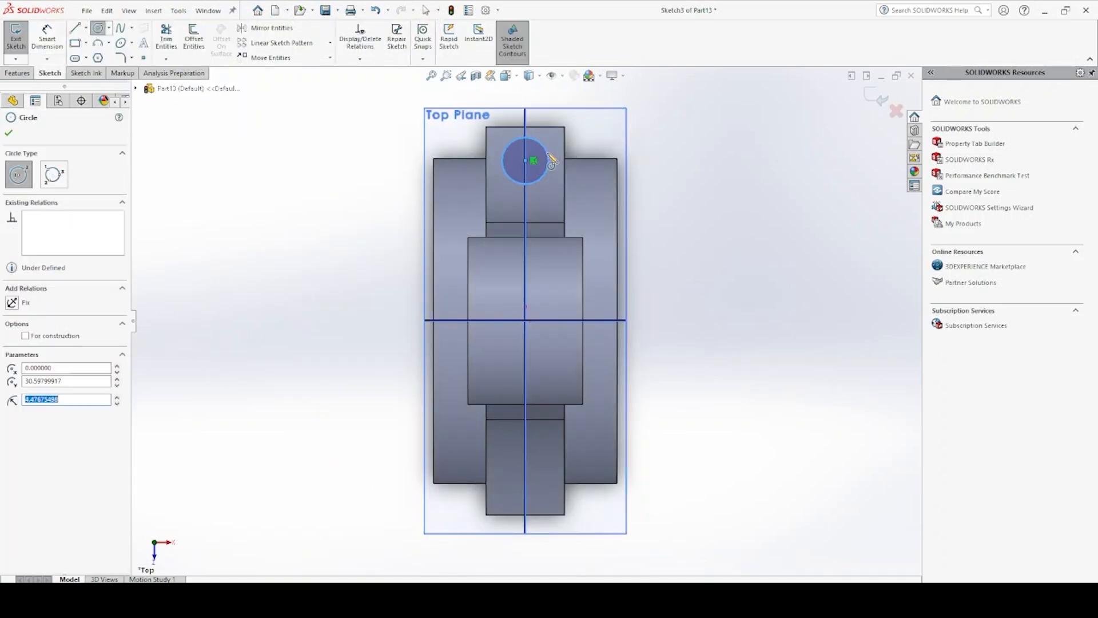
Dimension the diameter of the circle on the big-end side lug and set it to 10 mm
click(48, 40)
click(549, 154)
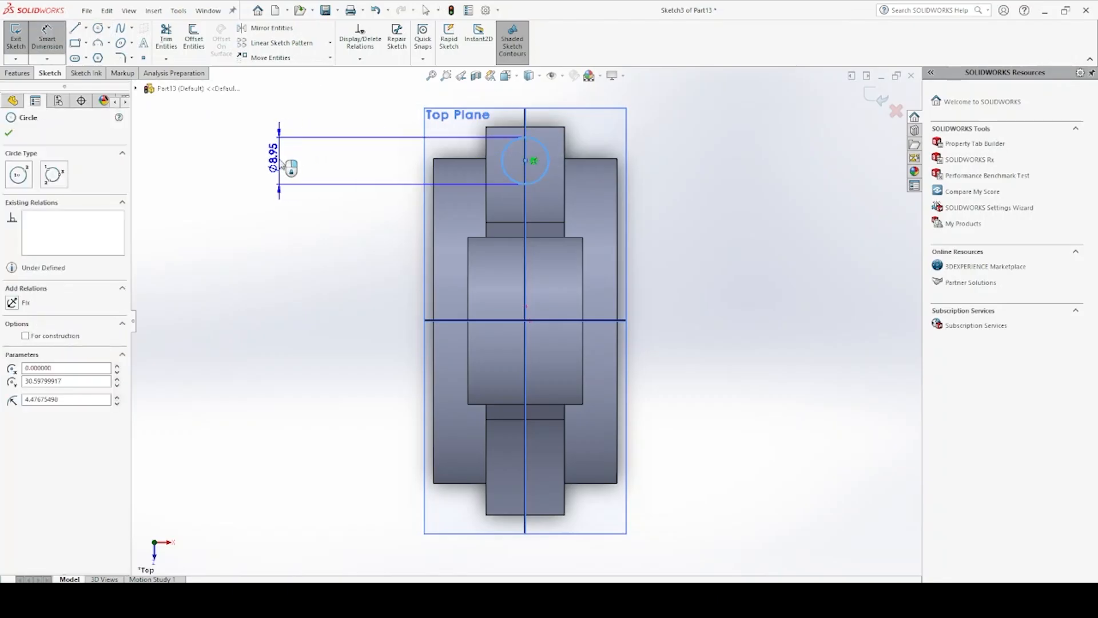
click(282, 156)
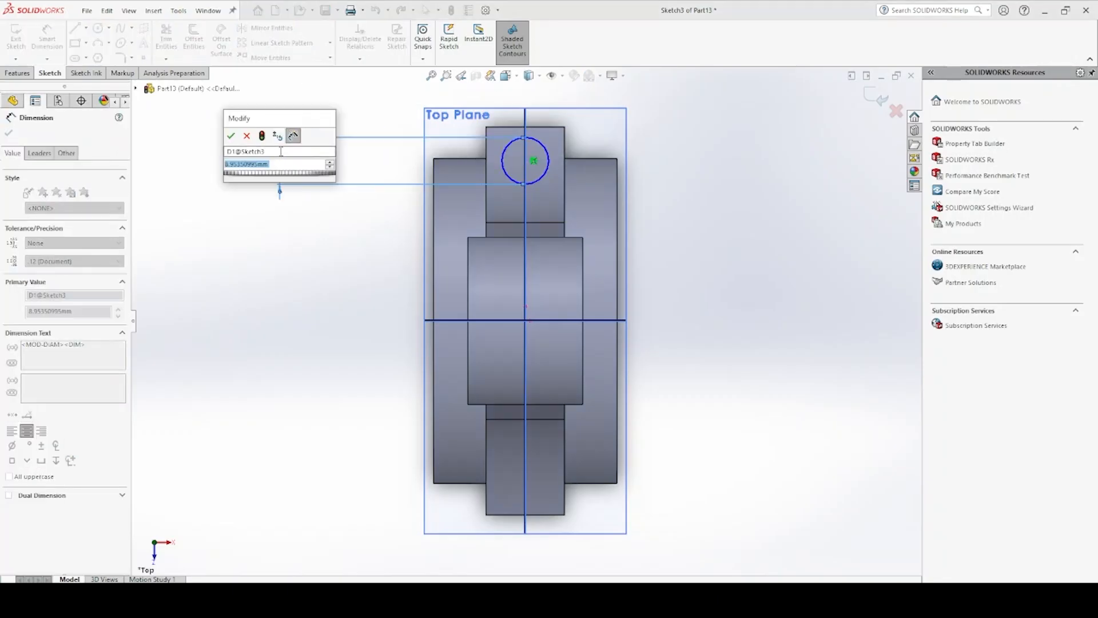
text(10)
key(Return)
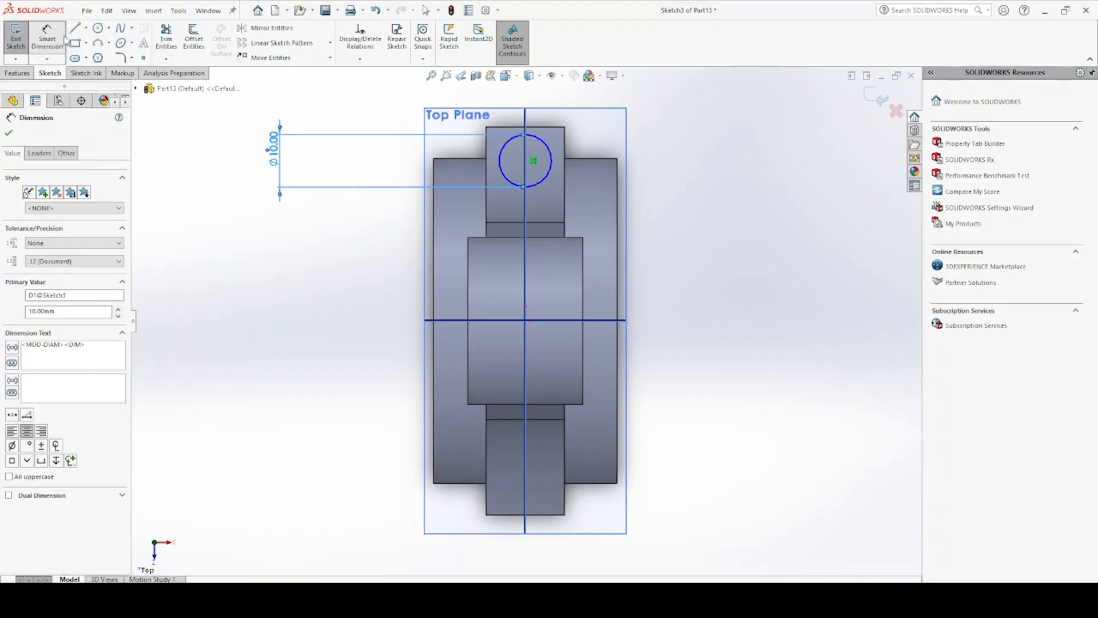
Dimension the circle's center from the lug's outer edge and set the distance to 7 mm
click(47, 37)
click(526, 160)
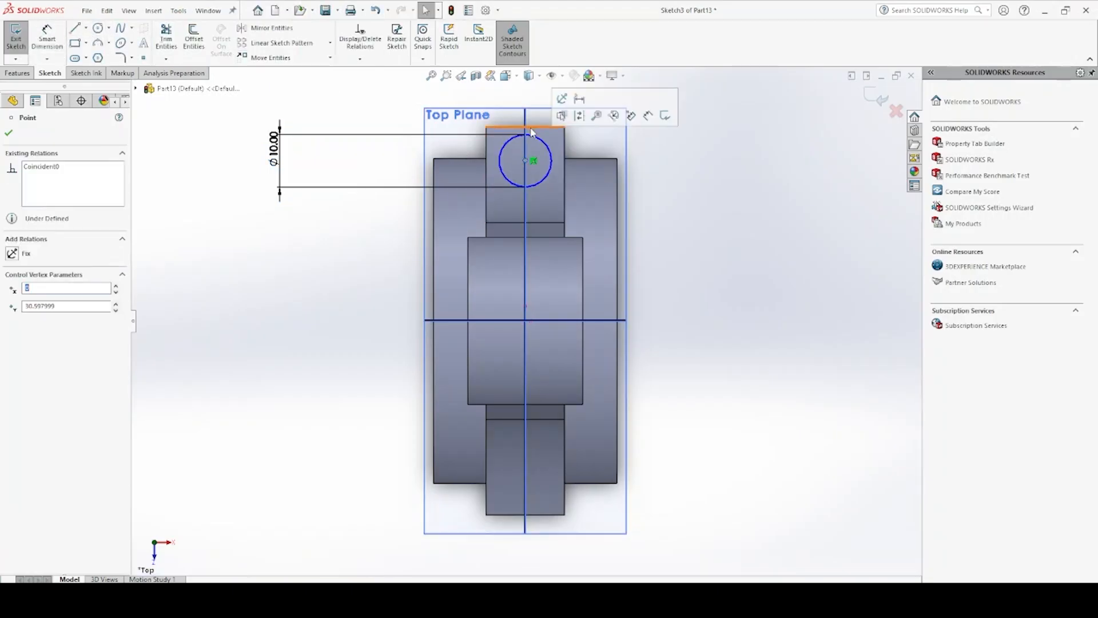
click(533, 127)
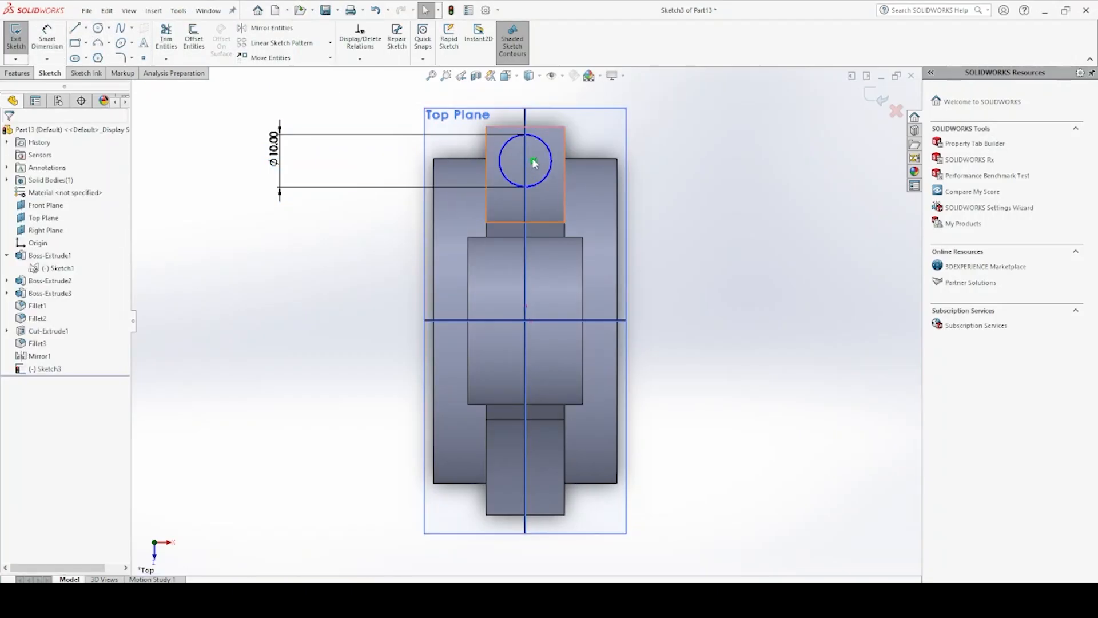
click(47, 39)
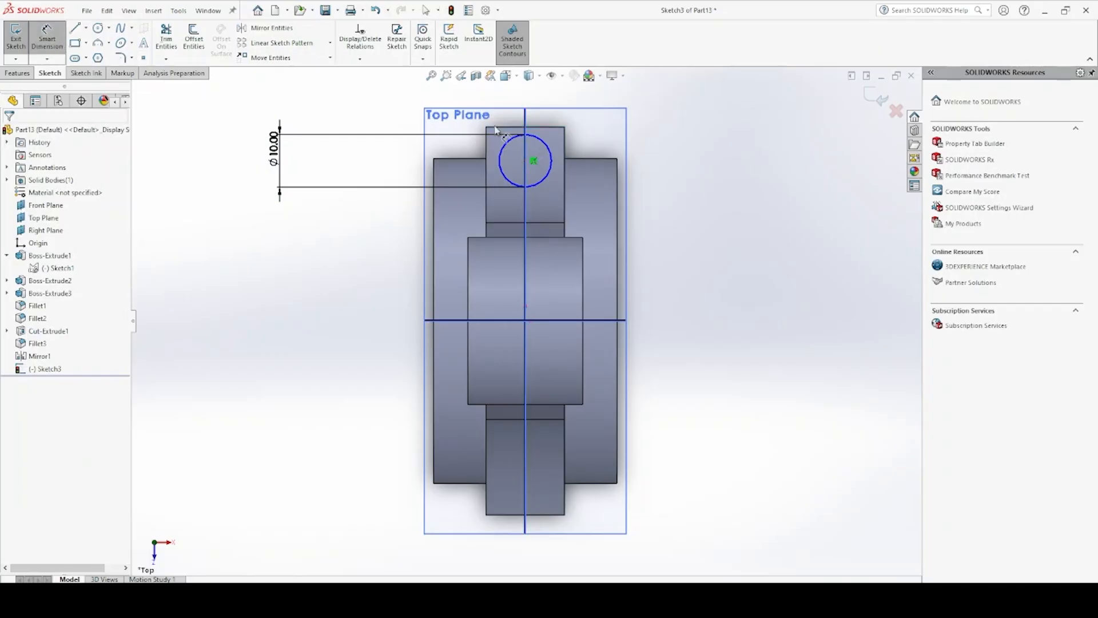
click(539, 143)
click(540, 128)
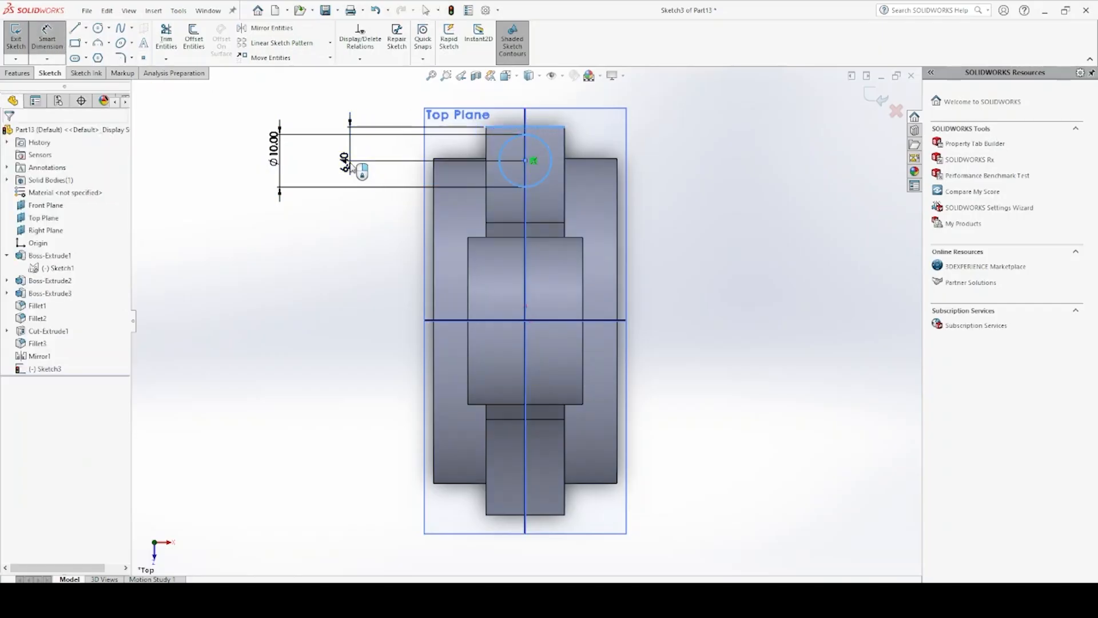
click(351, 165)
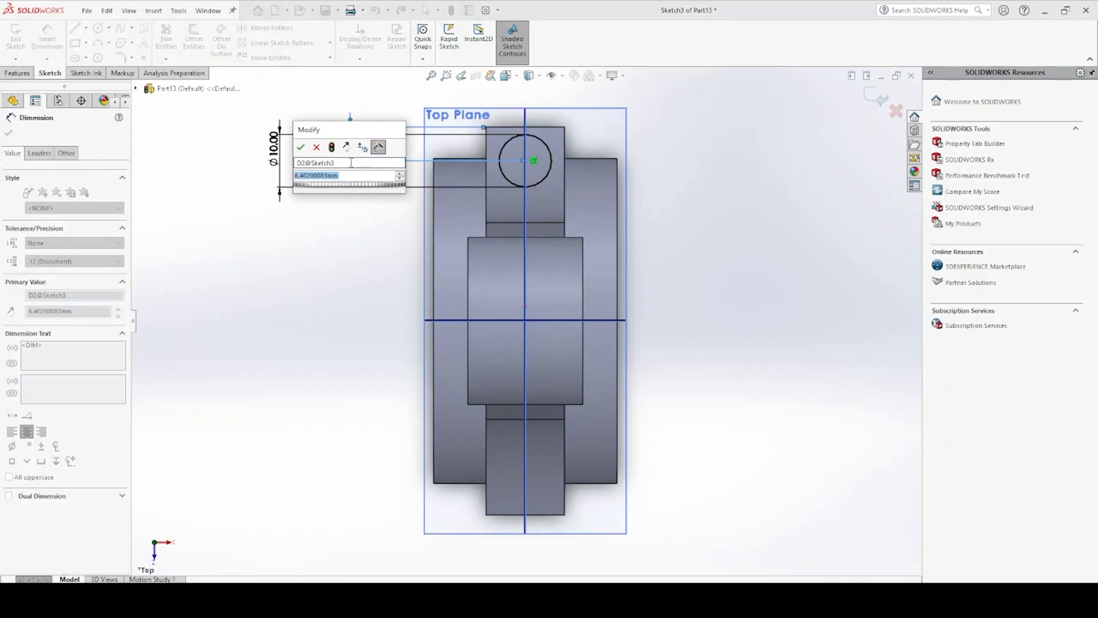
text(7)
key(Return)
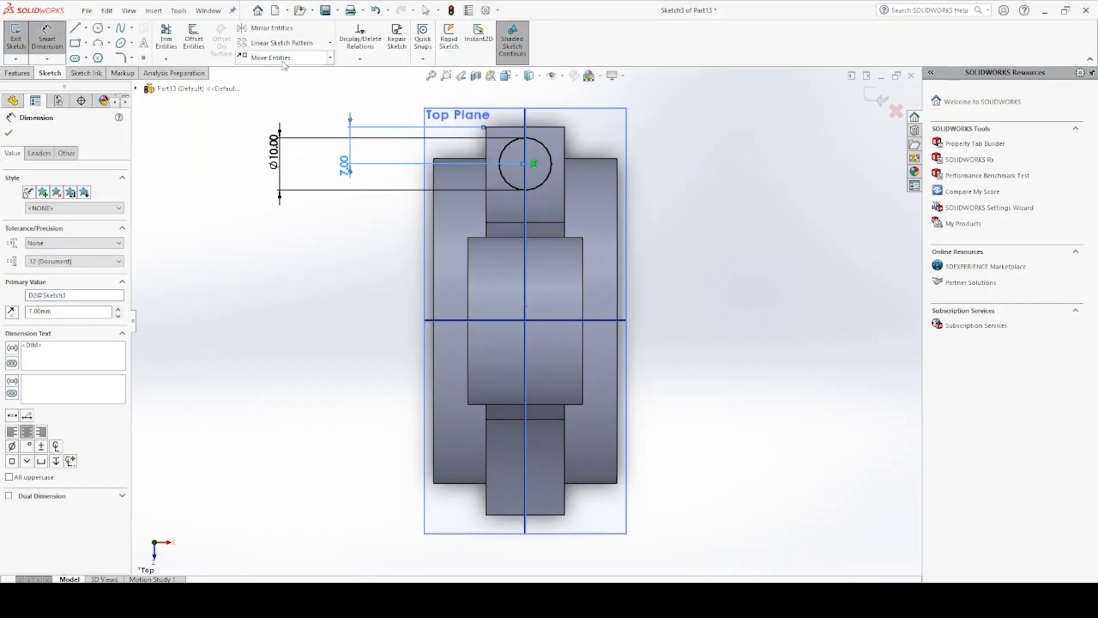
Mirror the circle about the Front Plane onto the opposite big-end side lug, keeping the original
click(271, 28)
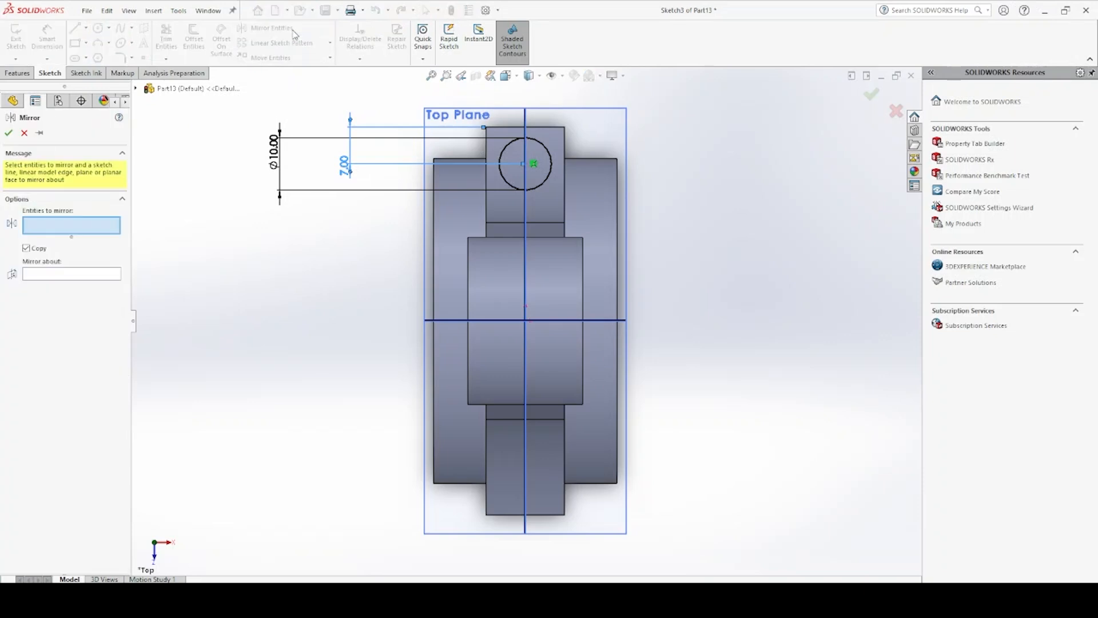
click(548, 155)
click(74, 275)
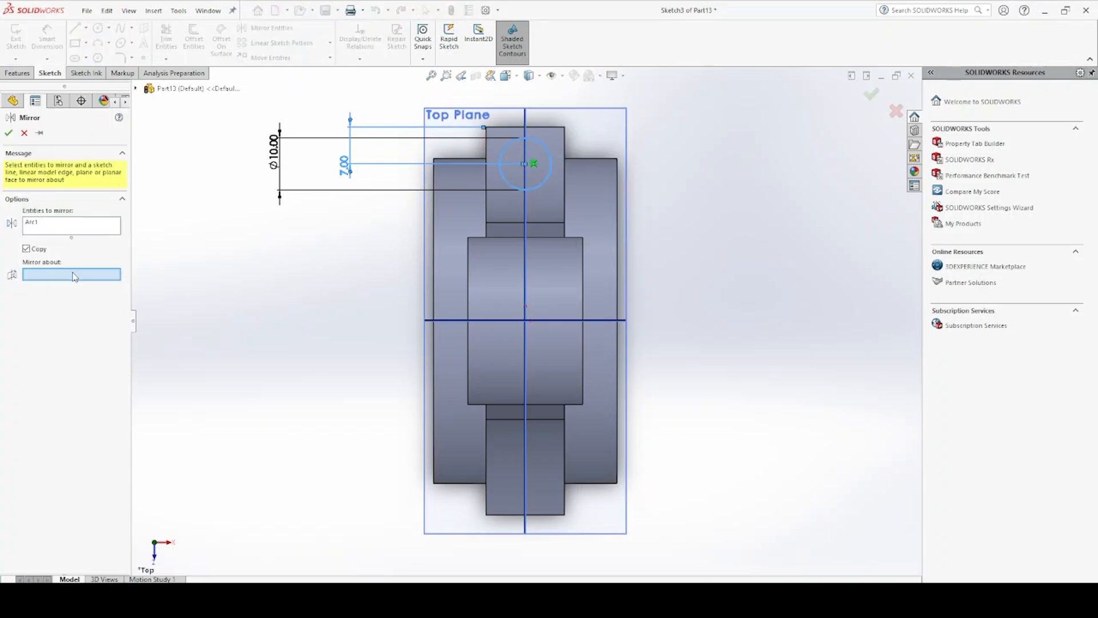
click(433, 321)
right_click(434, 320)
right_click(433, 316)
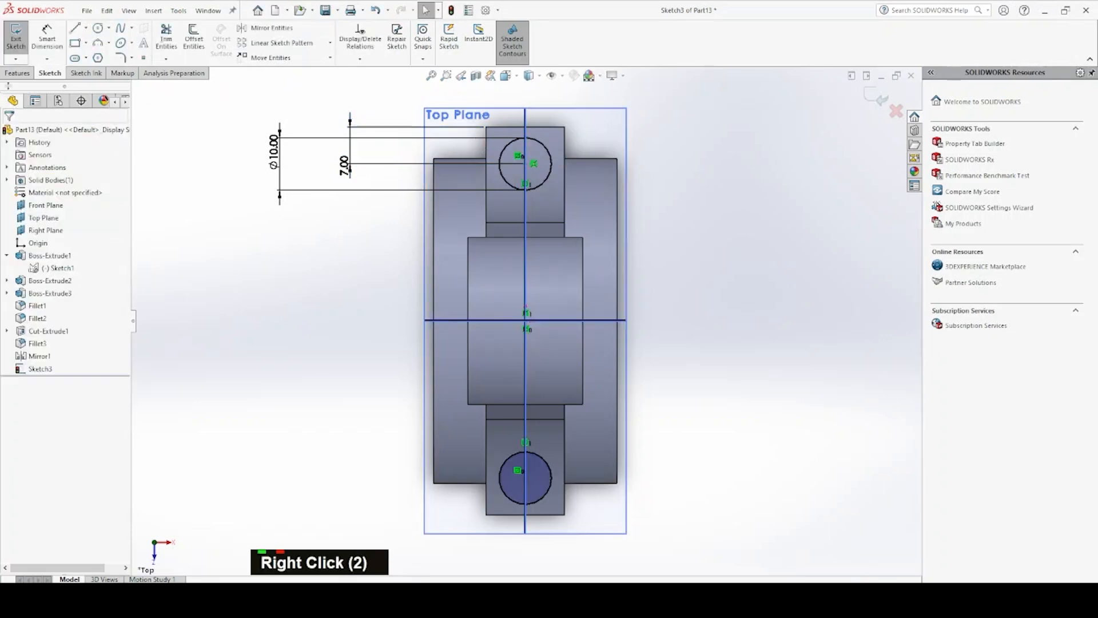
Try to cut both lug circles through the rod with an Extruded Cut using Through All - Both
double_click(18, 73)
click(170, 40)
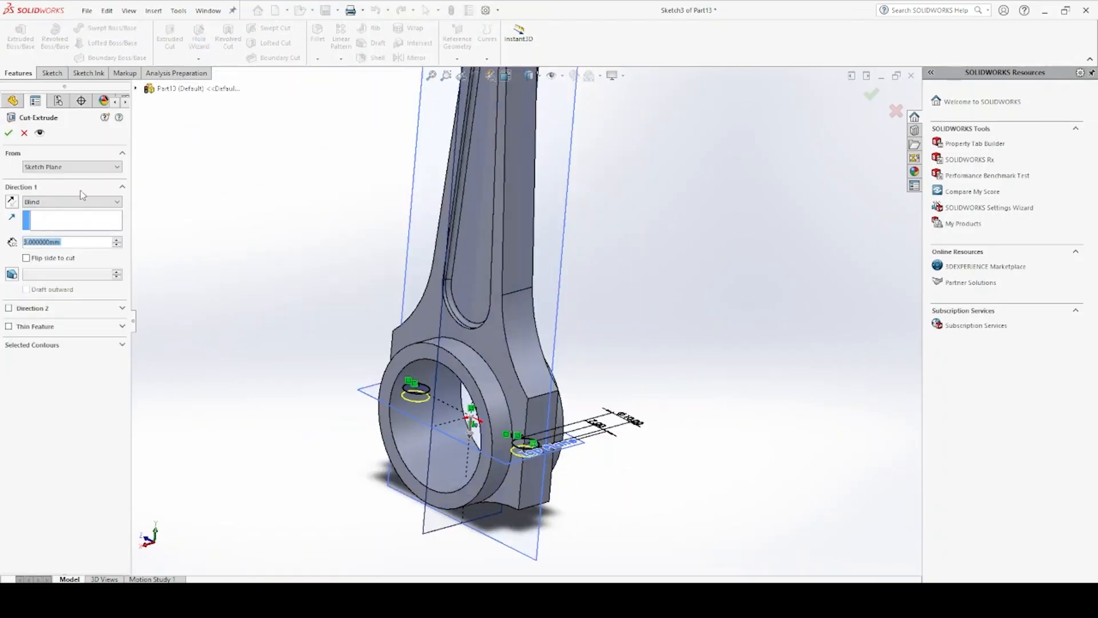
click(79, 205)
click(85, 229)
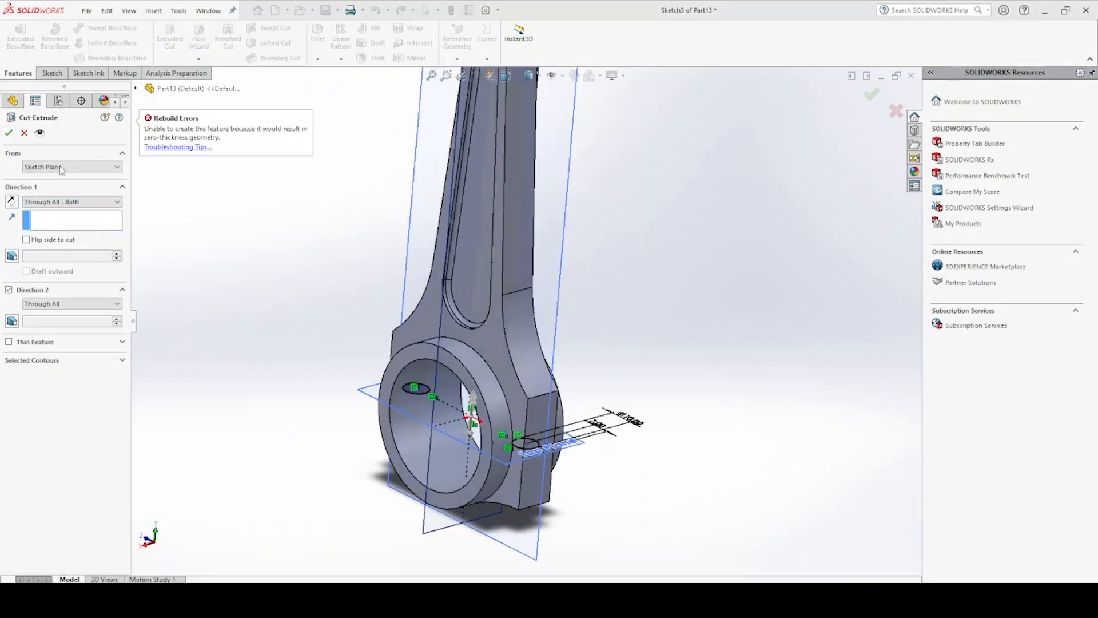
middle_drag(395, 315, 190, 258)
middle_drag(256, 296, 319, 284)
middle_drag(515, 400, 545, 454)
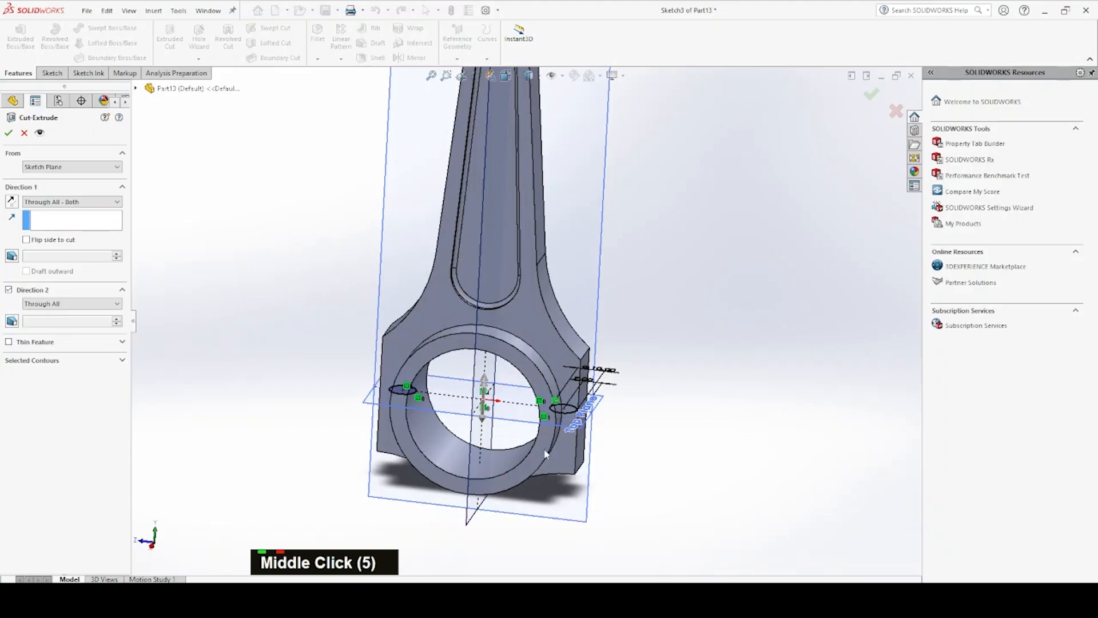
click(96, 362)
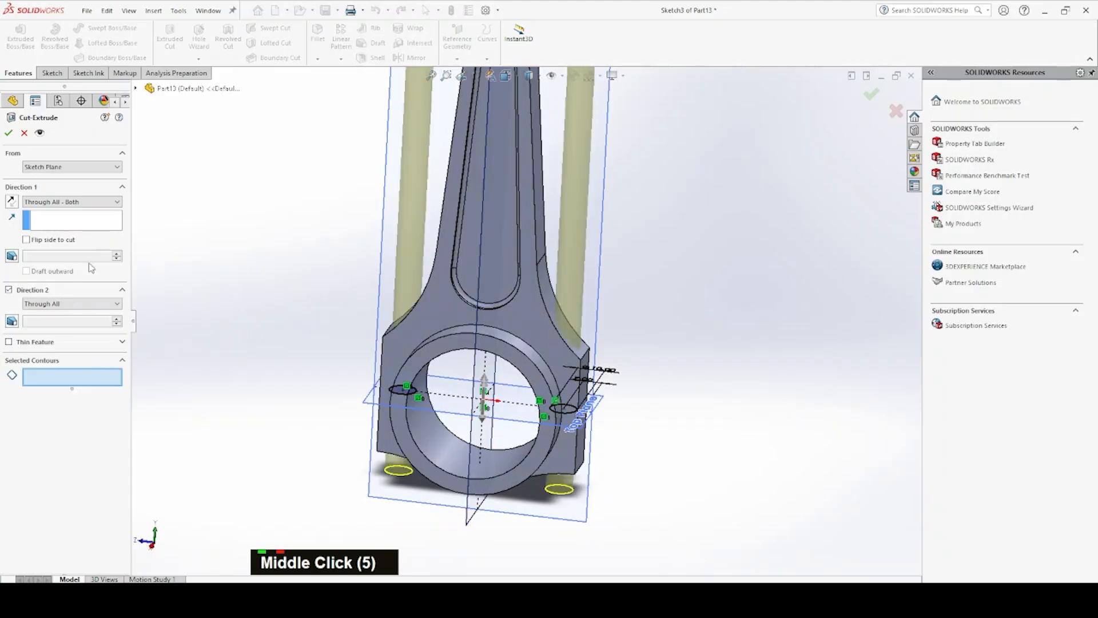
click(8, 134)
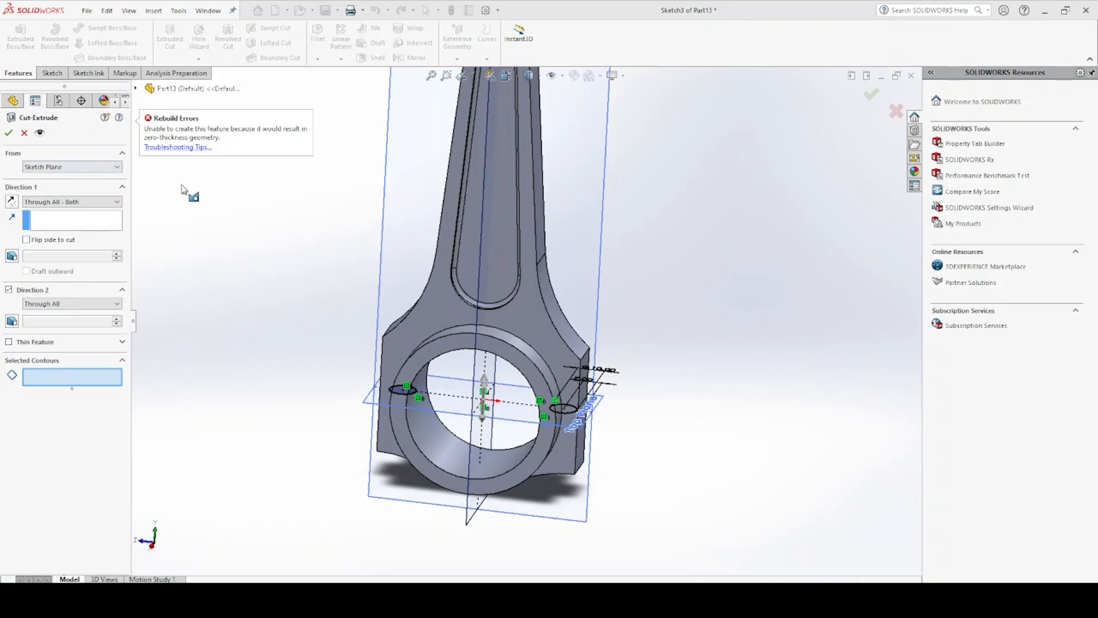
middle_drag(365, 239, 249, 213)
scroll(486, 270, up, 4)
scroll(473, 286, down, 2)
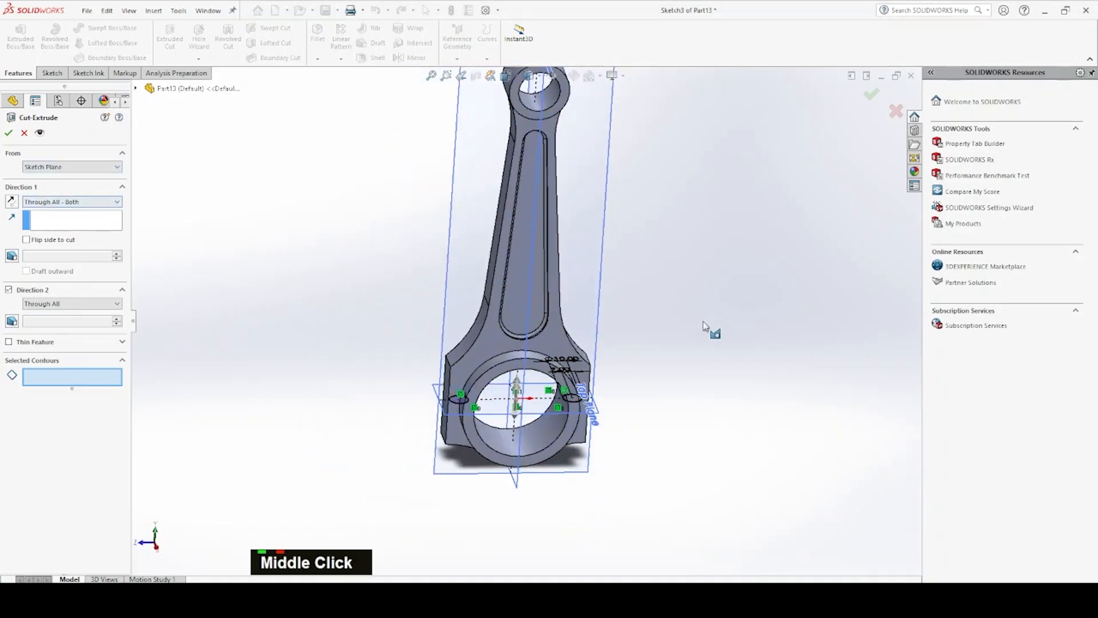
key(Escape)
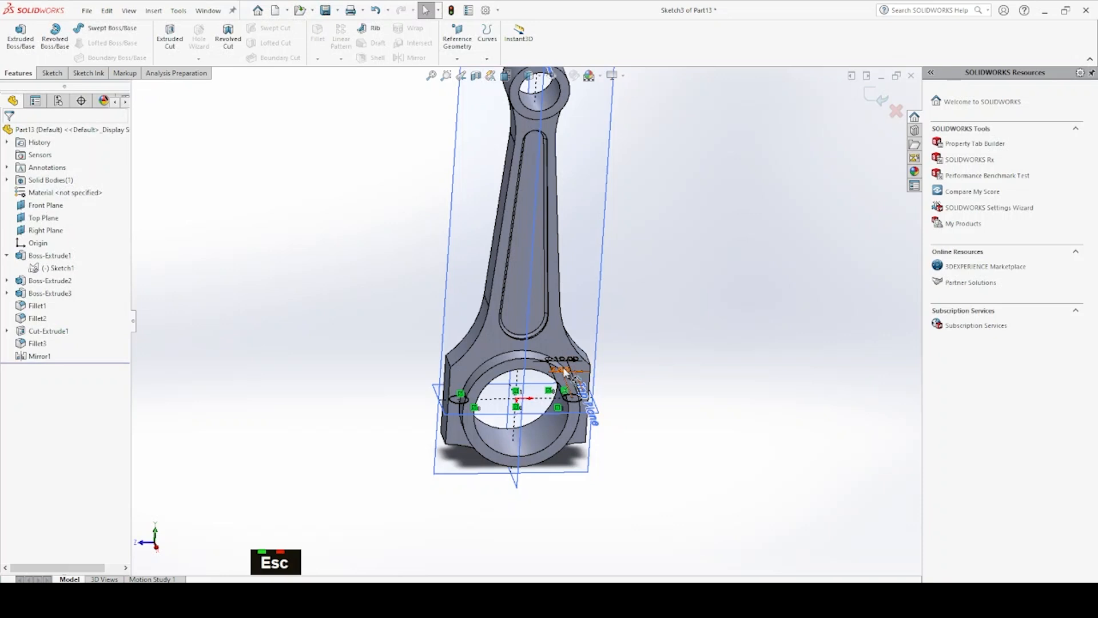
Set the distance between the circle's center and the lug's outer edge to 6.5 mm
scroll(565, 372, down, 3)
double_click(554, 366)
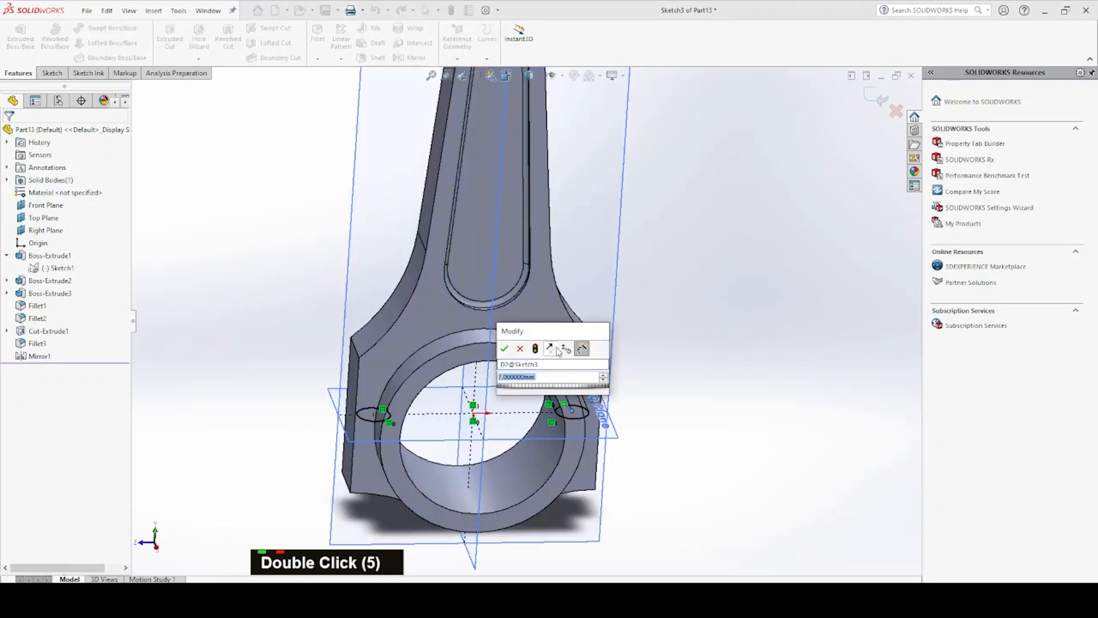
text(6.5)
key(Return)
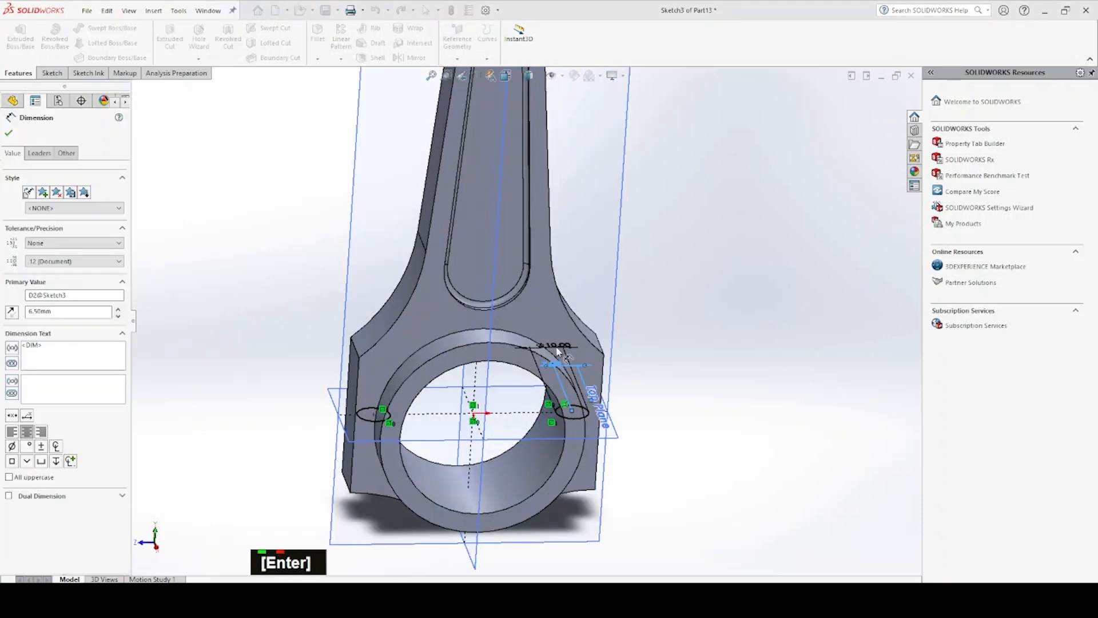
Set the diameter of the lug circle to 9 mm
double_click(558, 346)
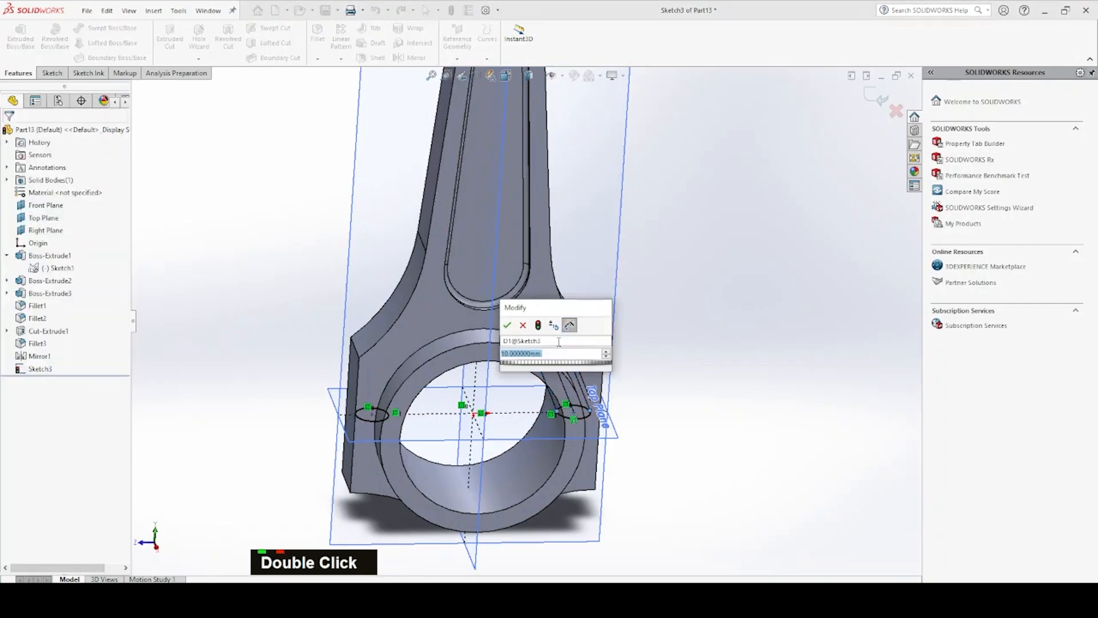
key(Escape)
key(Escape)
key(Escape)
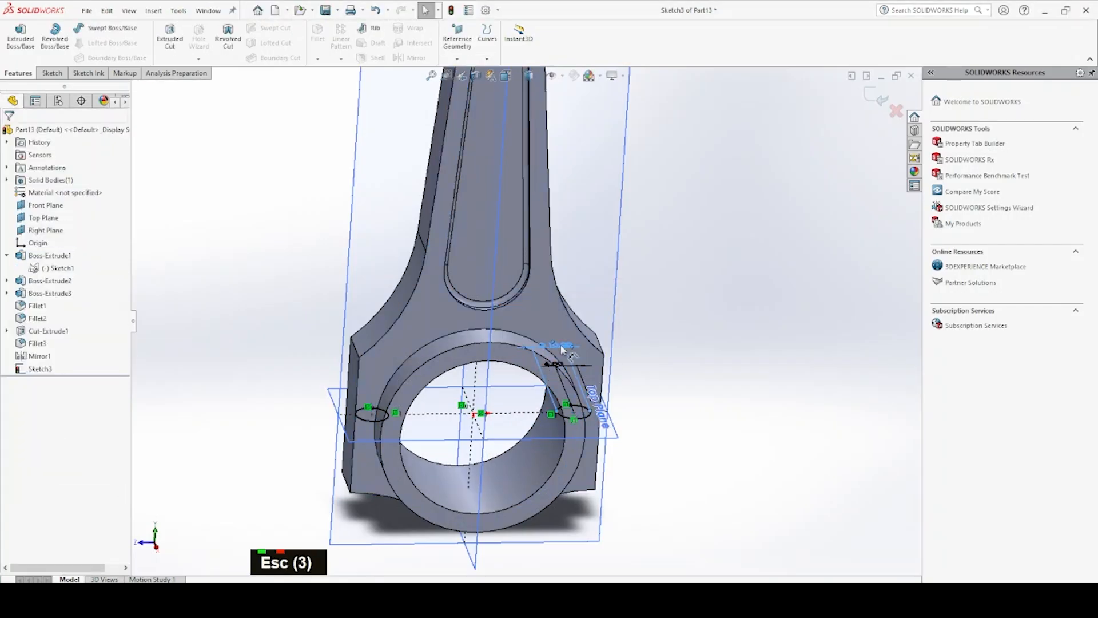
double_click(562, 348)
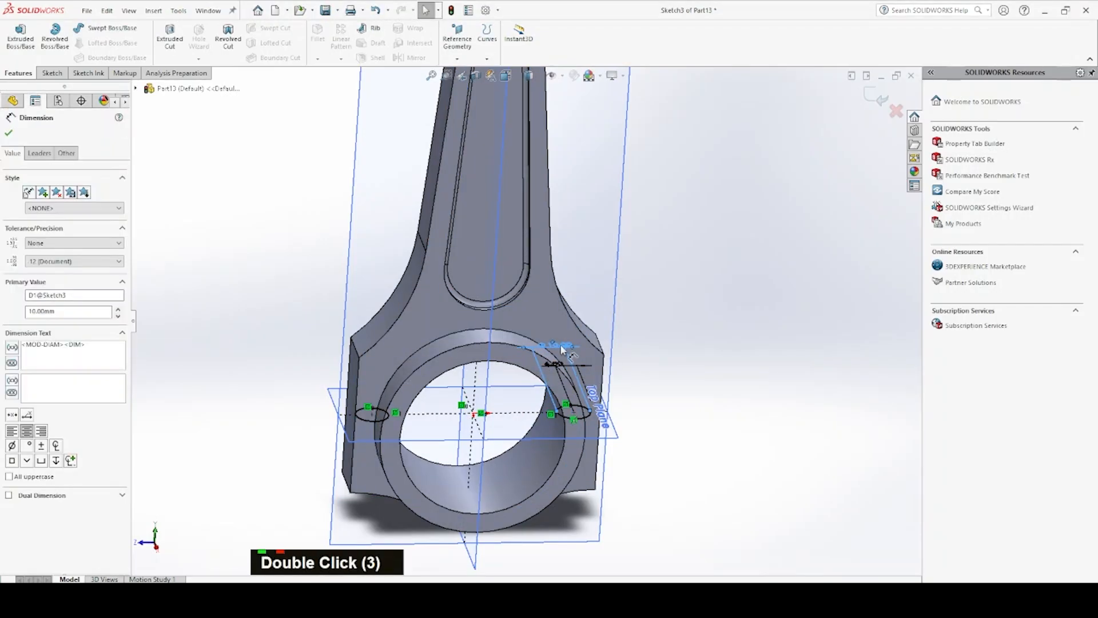
double_click(565, 347)
double_click(565, 347)
middle_drag(574, 338, 575, 373)
key(Escape)
double_click(599, 305)
key(Escape)
middle_drag(598, 305, 631, 273)
double_click(634, 272)
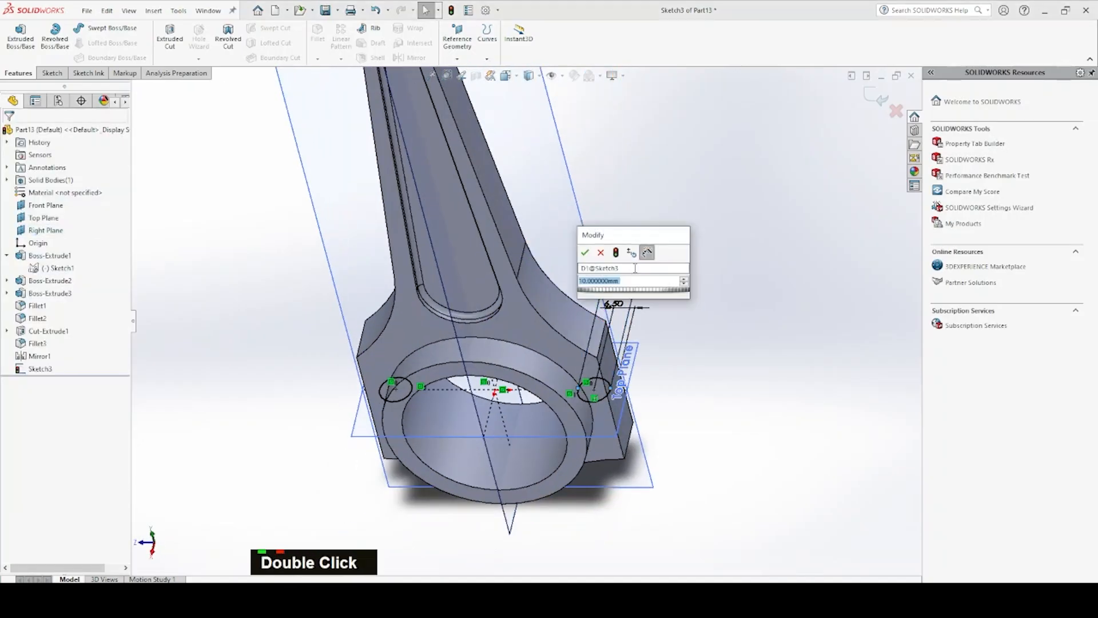
text(9)
key(Return)
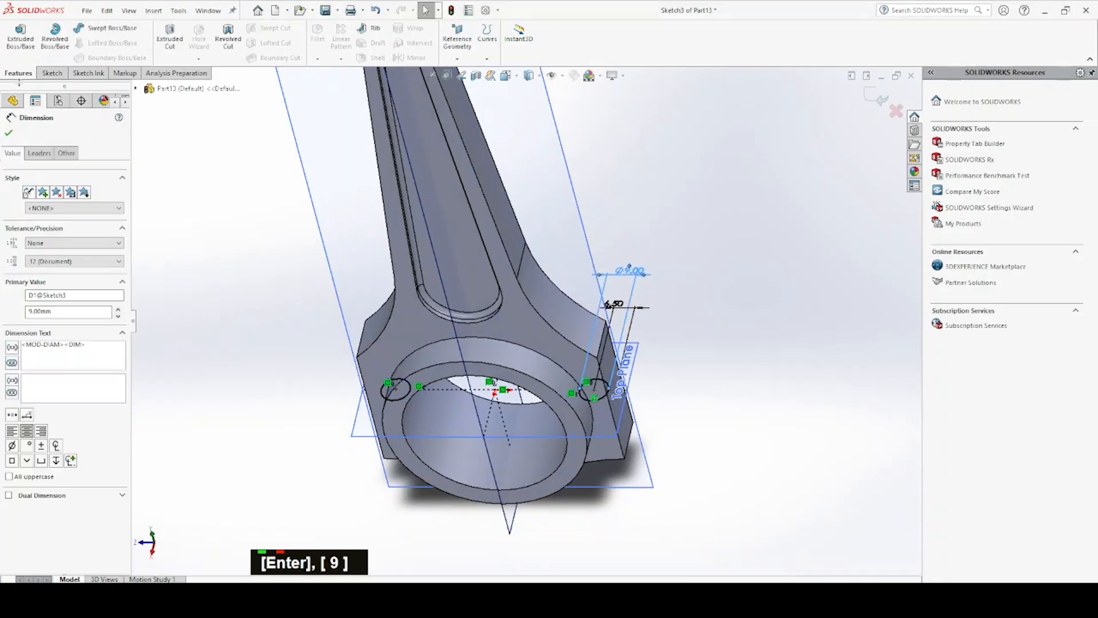
Cut both lug circles through the big end with an Extruded Cut set to Through All - Both
double_click(171, 35)
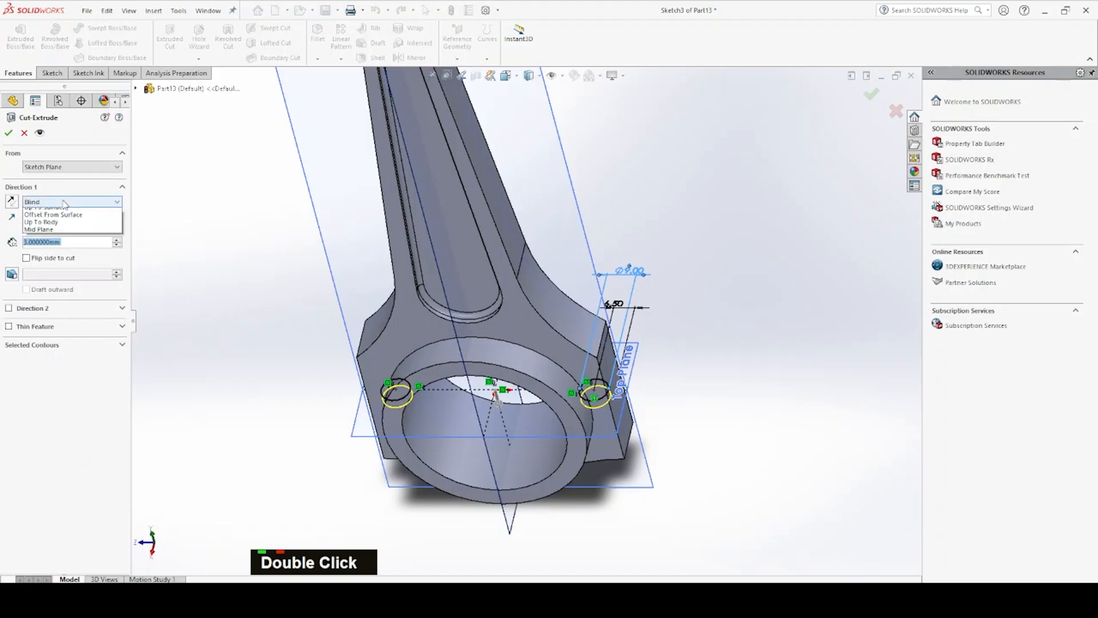
click(69, 227)
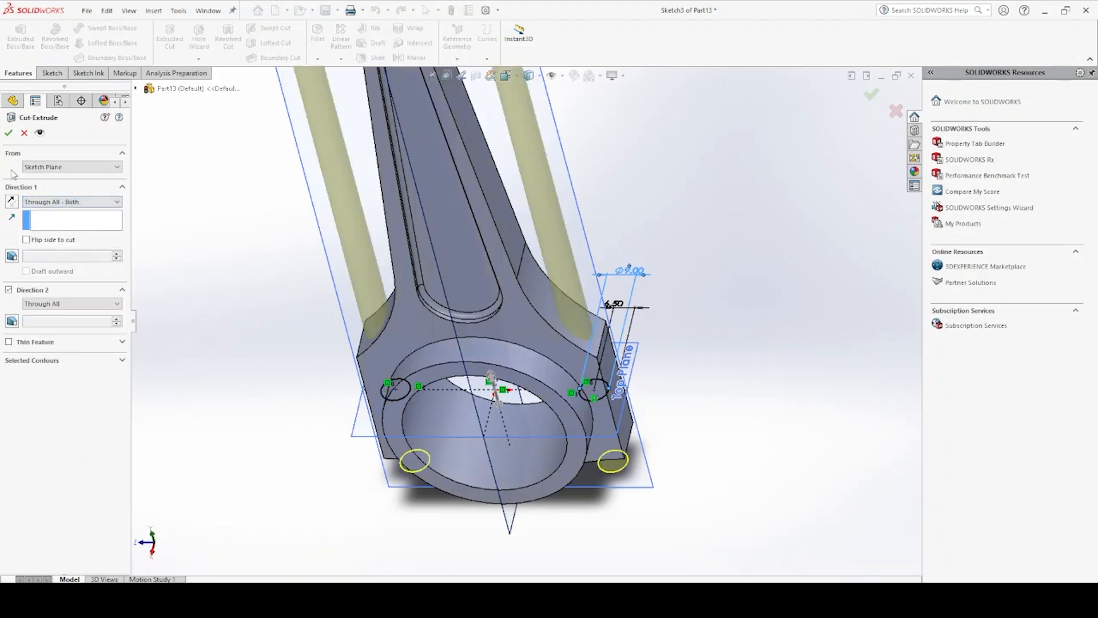
click(10, 134)
middle_drag(483, 189, 549, 299)
scroll(506, 239, up, 2)
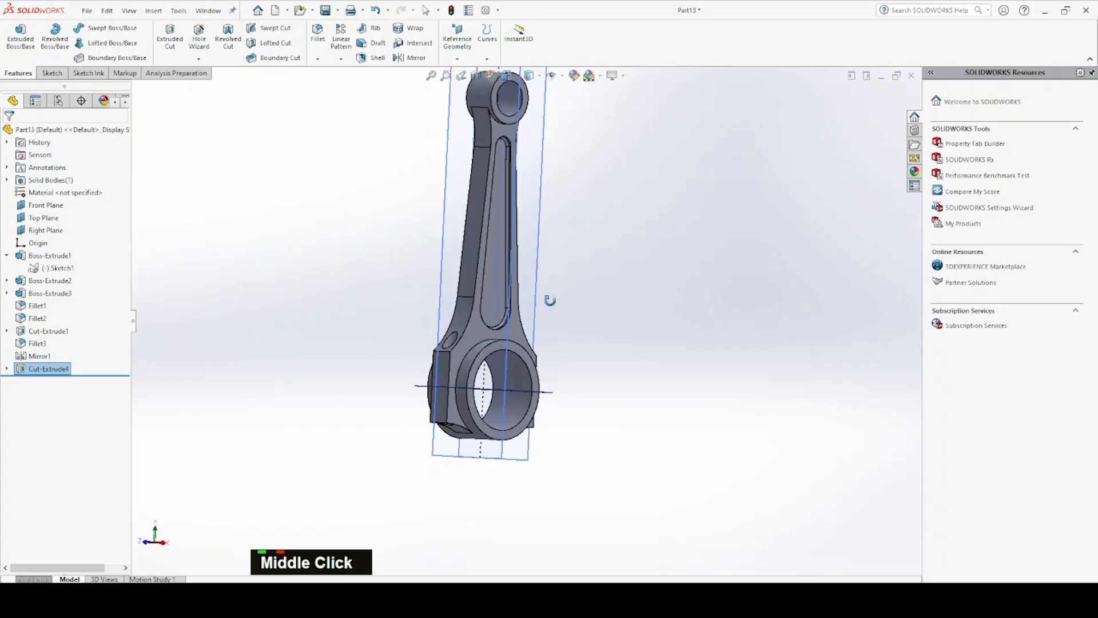
key(space)
click(694, 216)
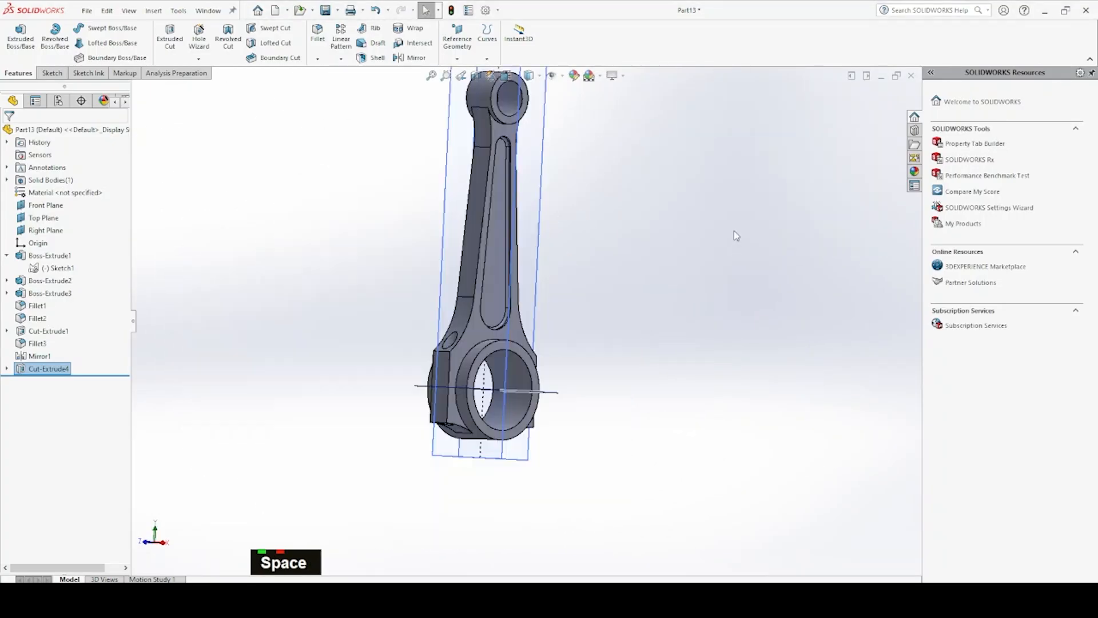
key(space)
click(753, 195)
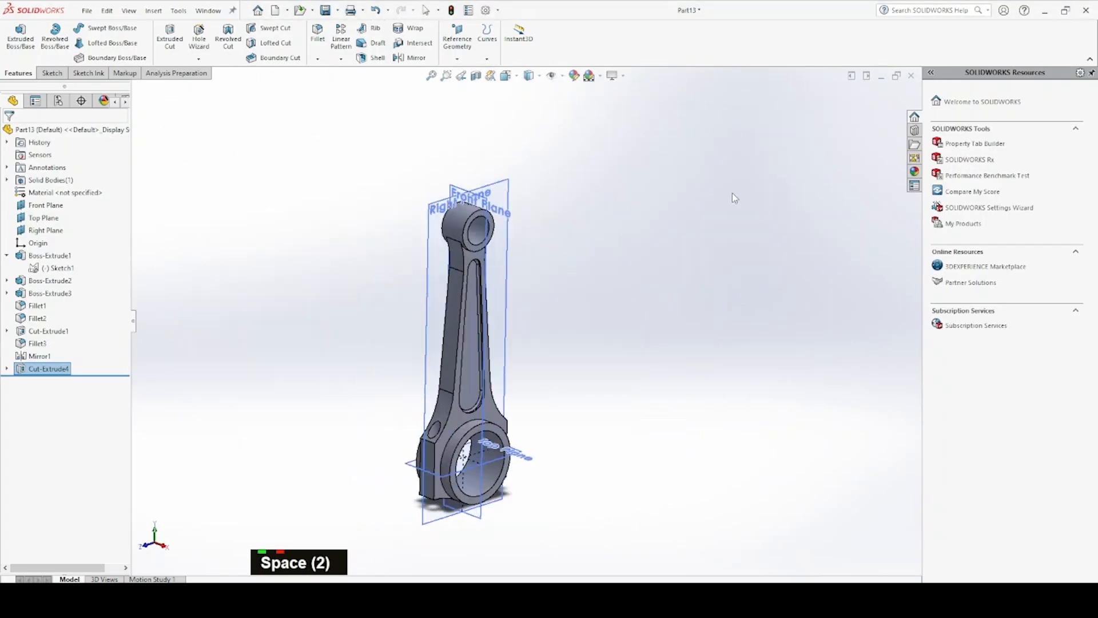